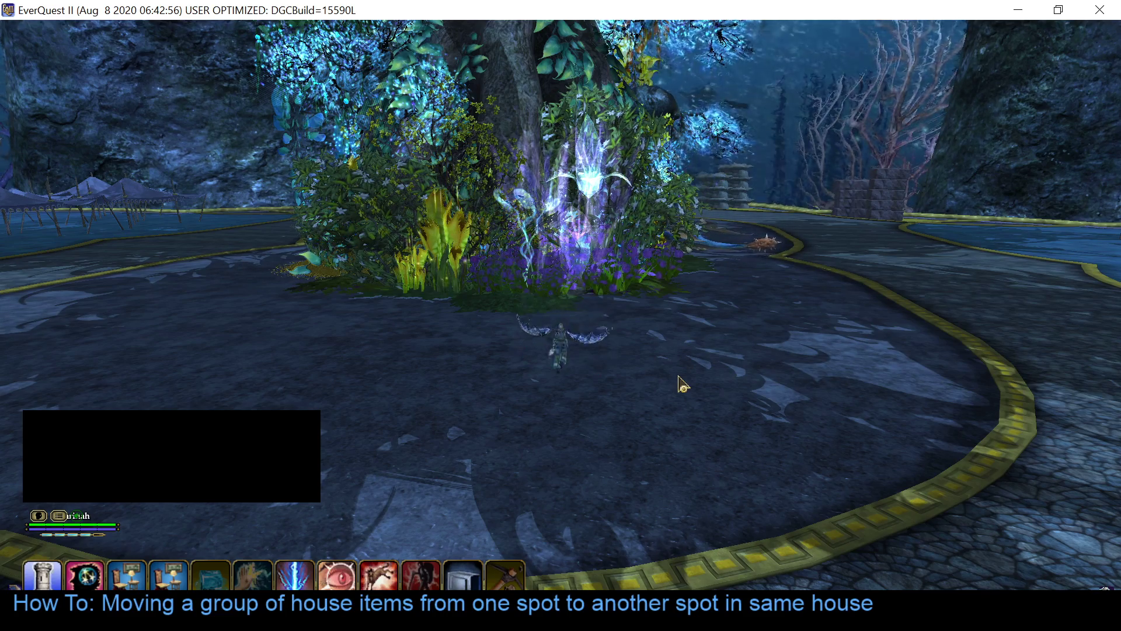
{"action": "key", "text": "alt+Tab"}
{"action": "key", "text": "alt+Tab"}
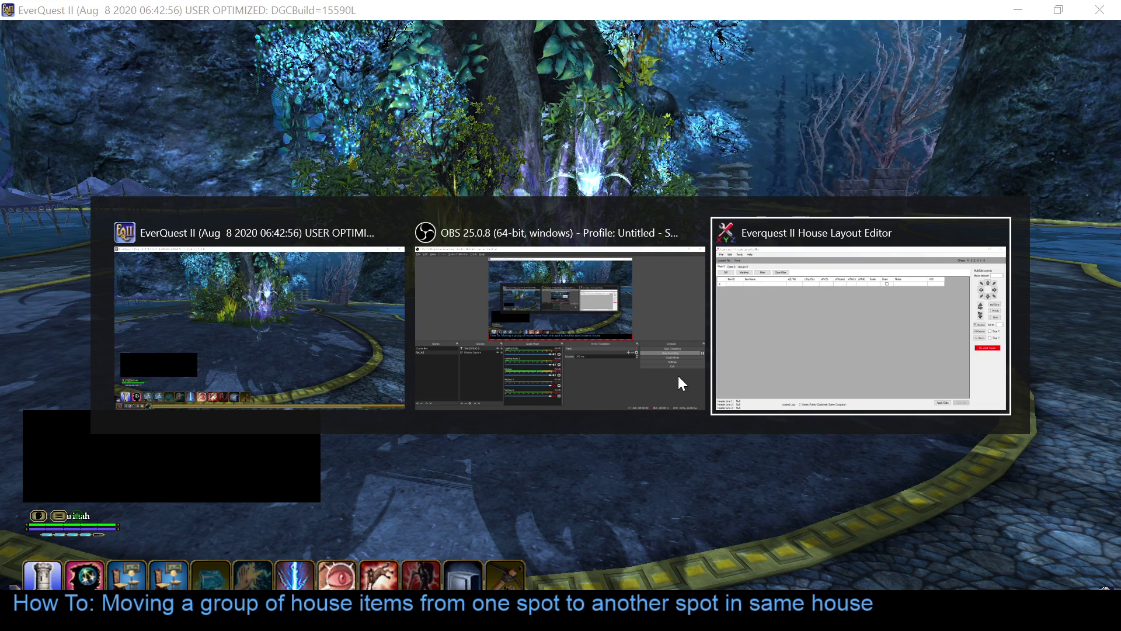
{"action": "key", "text": "alt+Tab"}
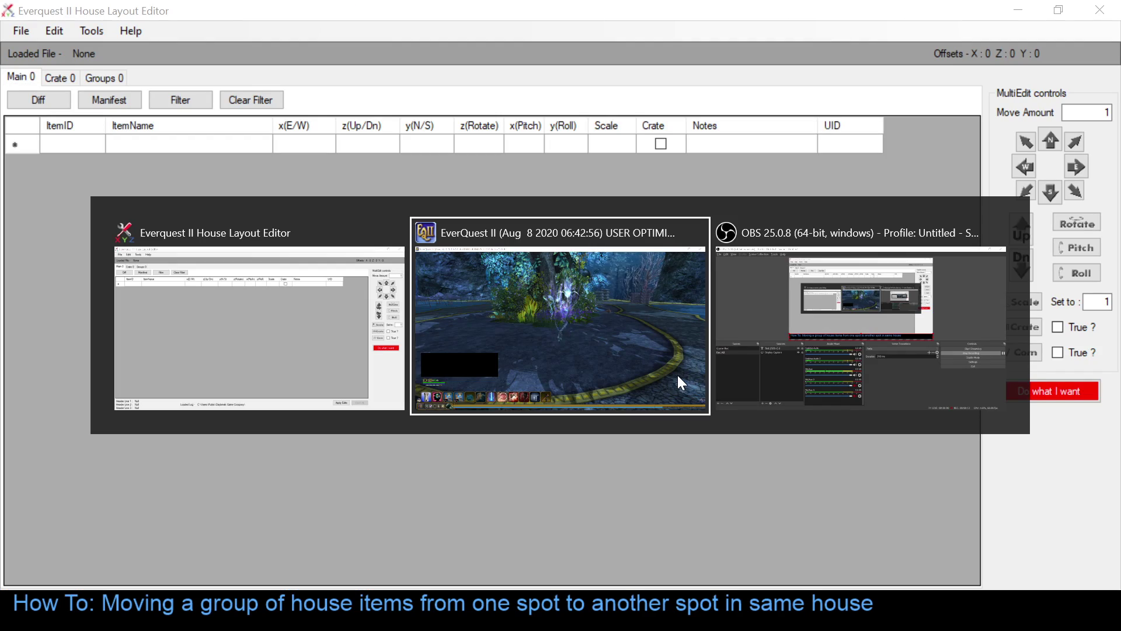
{"action": "key", "text": "alt+Tab"}
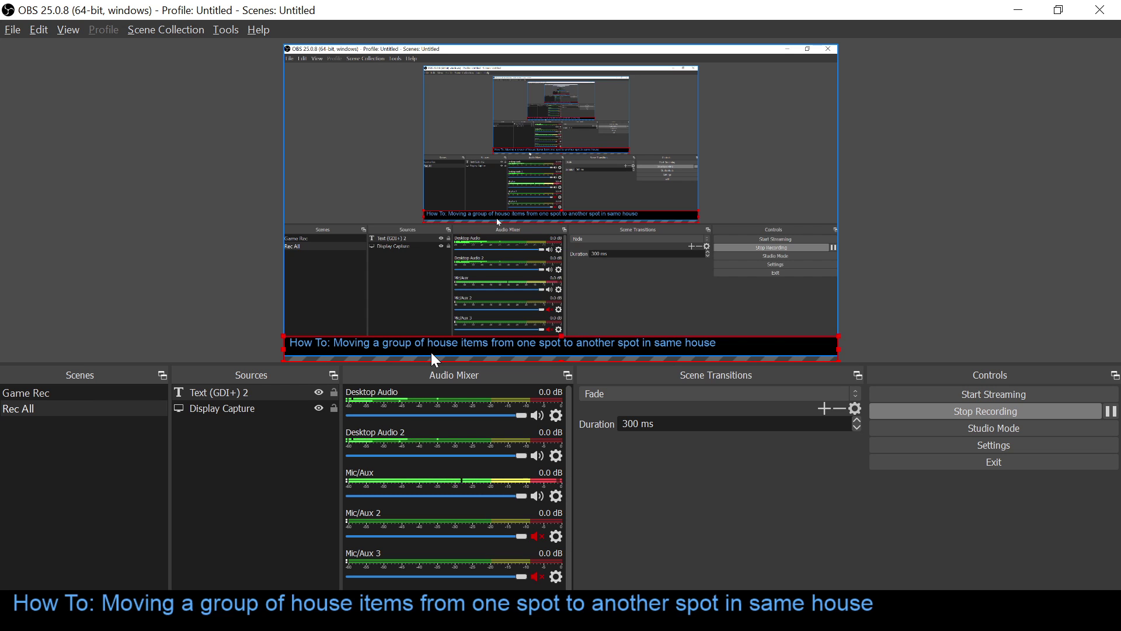
{"action": "key", "text": "alt+Tab"}
{"action": "key", "text": "Tab"}
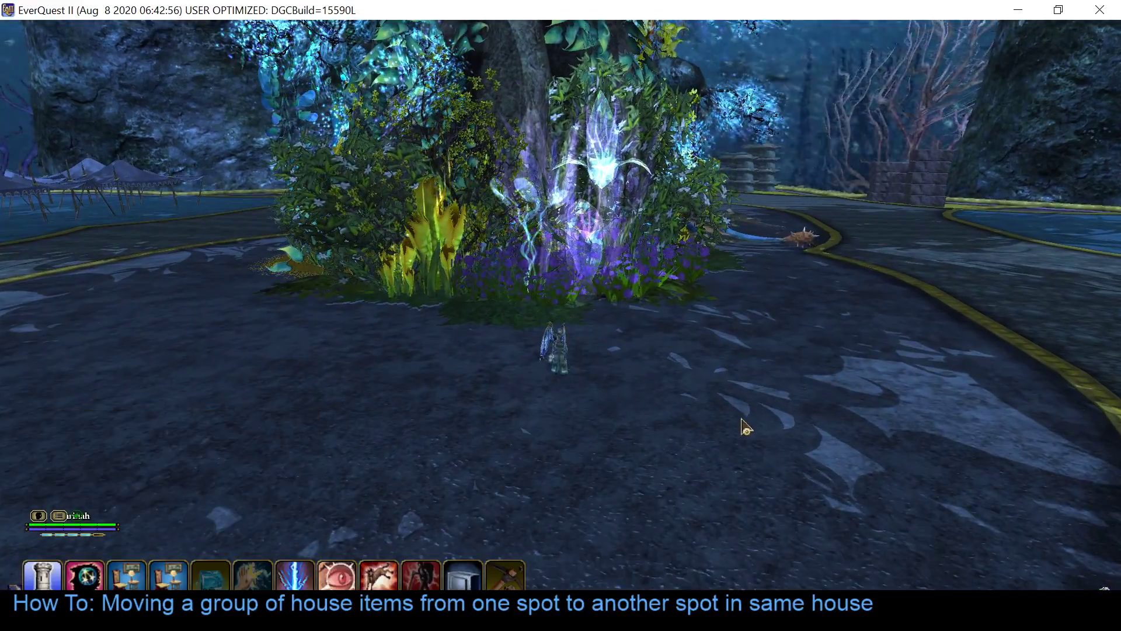
{"action": "left_click_drag", "start_coordinate": [744, 420], "coordinate": [744, 303]}
{"action": "scroll", "coordinate": [603, 313], "scroll_direction": "down", "scroll_amount": 5}
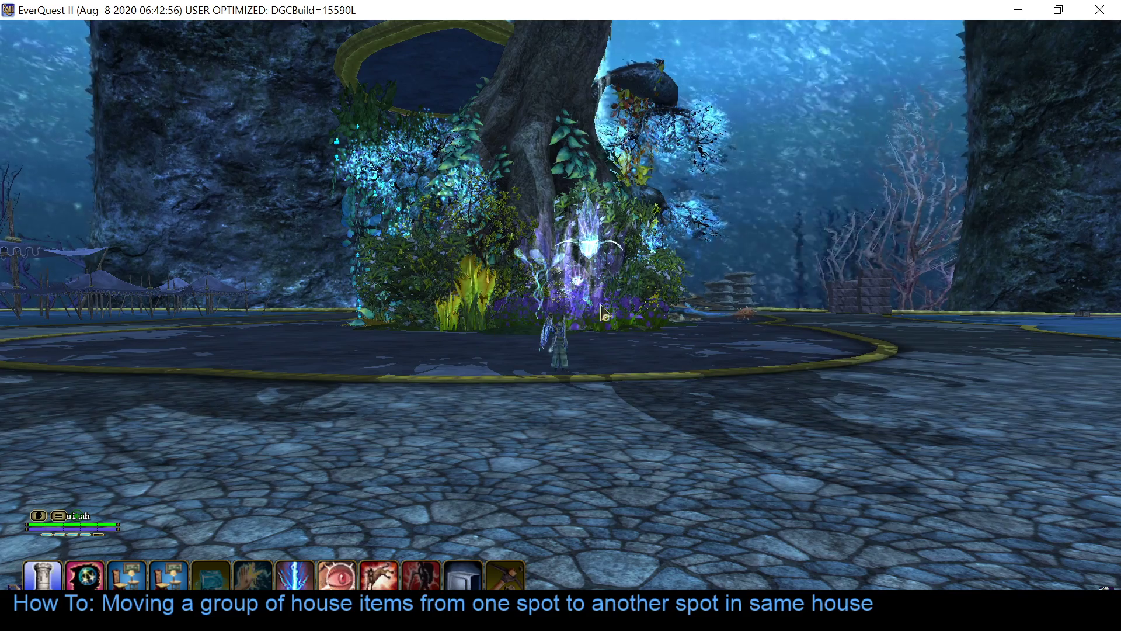
{"action": "left_click_drag", "start_coordinate": [603, 312], "coordinate": [610, 345]}
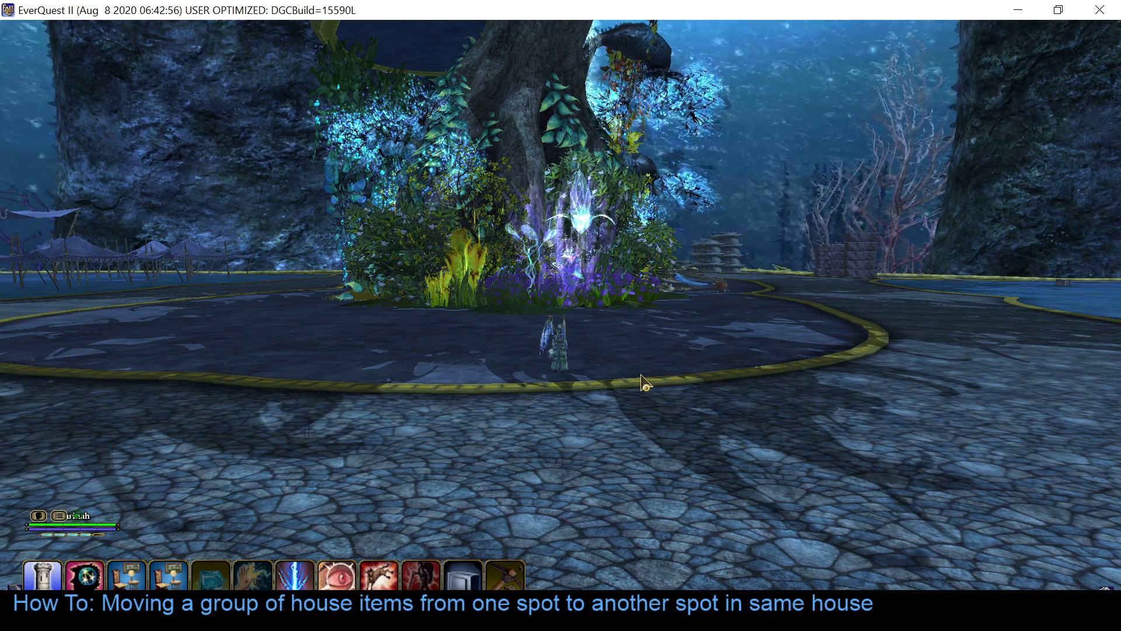
{"action": "left_click_drag", "start_coordinate": [680, 349], "coordinate": [731, 304]}
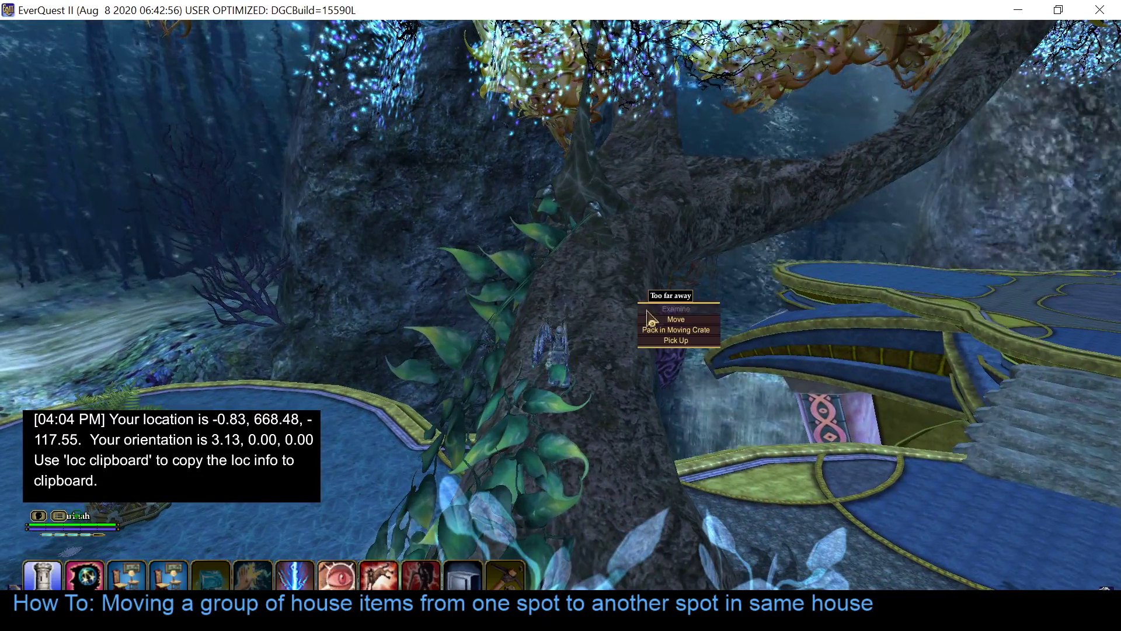
Step: Travel to the round tile beside the raised platform and examine it to identify the house item
{"action": "key", "text": "d"}
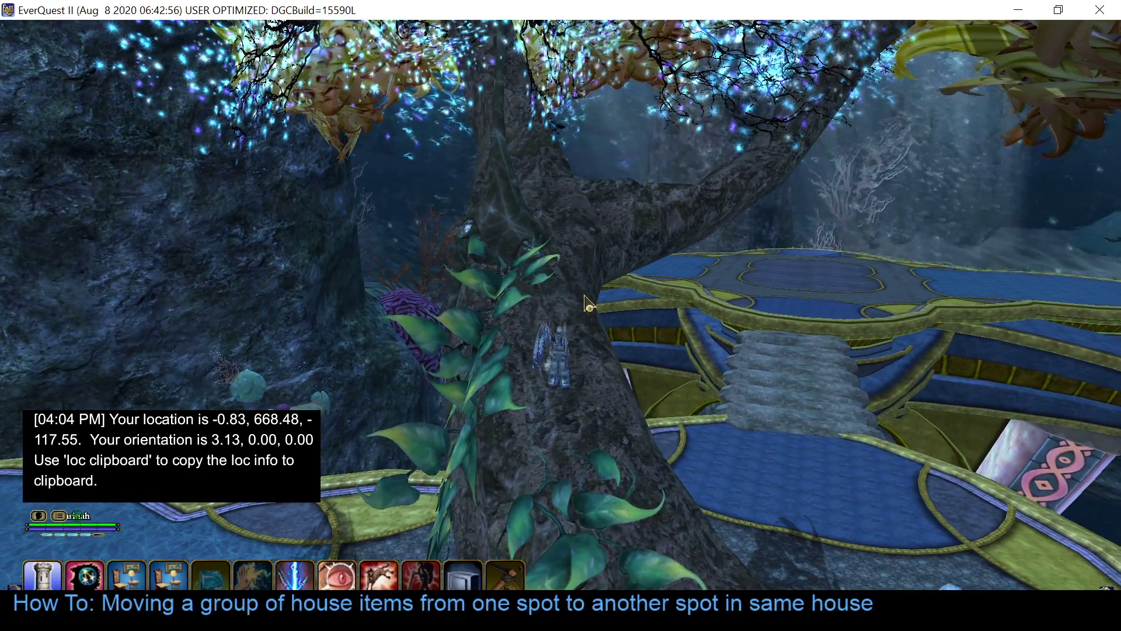
{"action": "right_click", "coordinate": [585, 296]}
{"action": "key", "text": "w"}
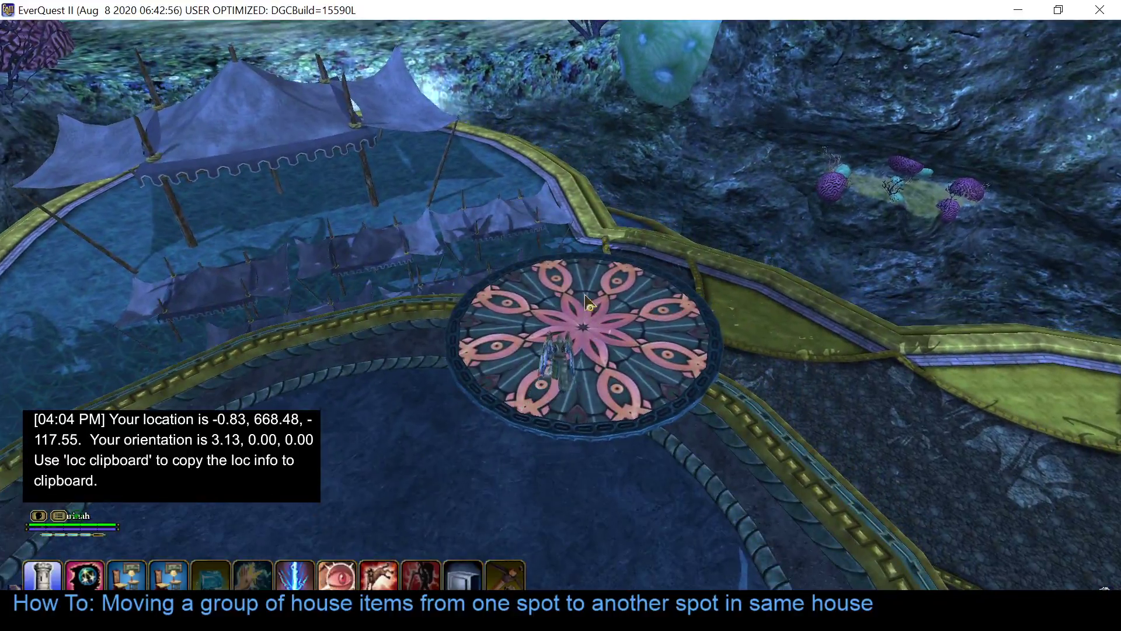
{"action": "right_click", "coordinate": [585, 295]}
{"action": "left_click", "coordinate": [601, 301]}
{"action": "left_click_drag", "start_coordinate": [746, 358], "coordinate": [502, 321]}
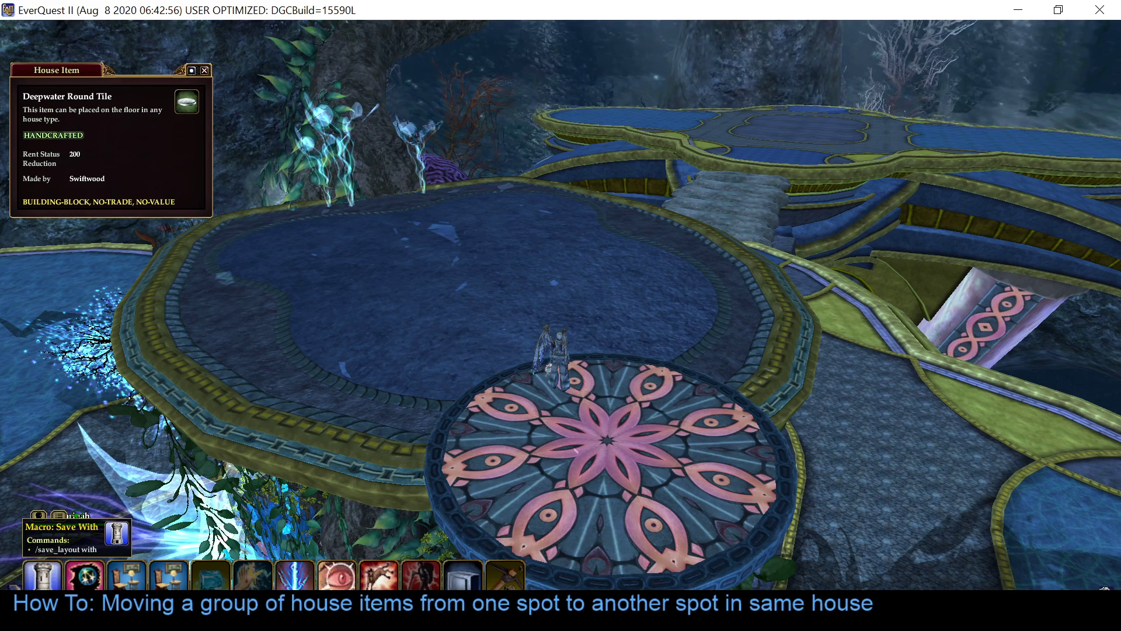
Step: Save the house layout with the Save With macro, and open the housing window with its Save Layout dialog
{"action": "left_click", "coordinate": [49, 582]}
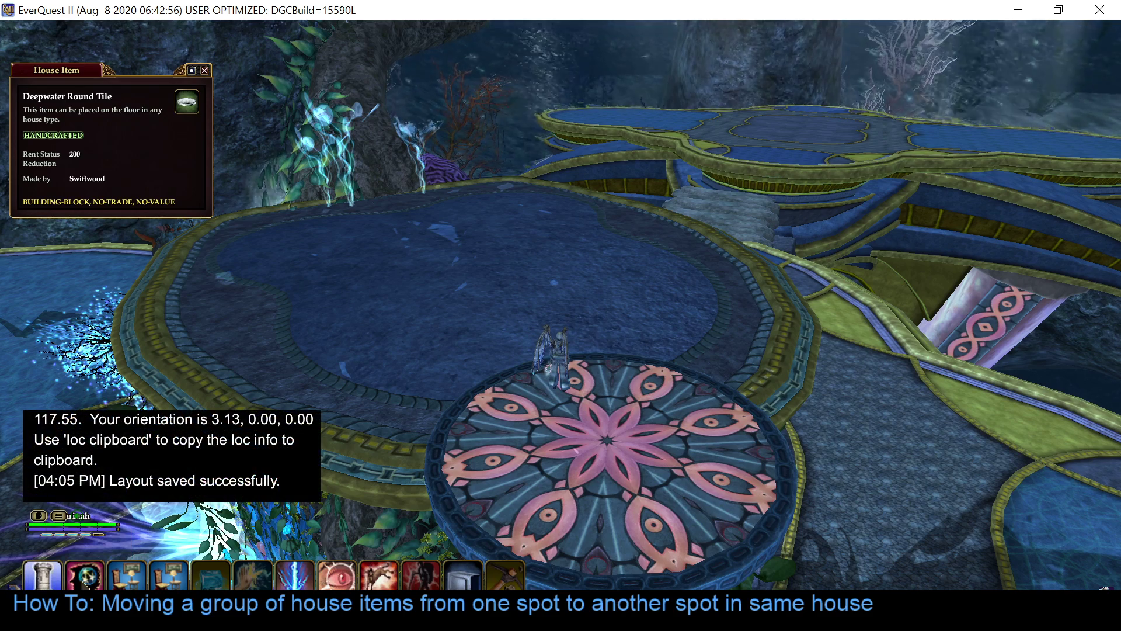
{"action": "left_click", "coordinate": [83, 578]}
{"action": "type", "text": "/house"}
{"action": "key", "text": "Return"}
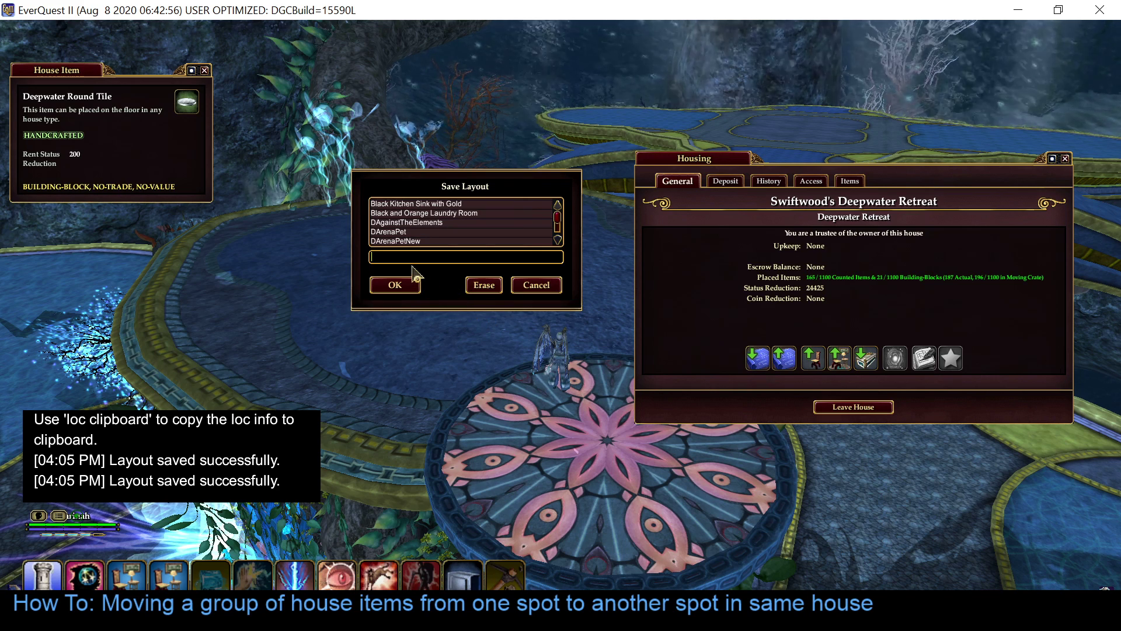
Step: Save the layout under the name HSwiftwoodDeepwaterPreMove and close the housing window
{"action": "type", "text": "H"}
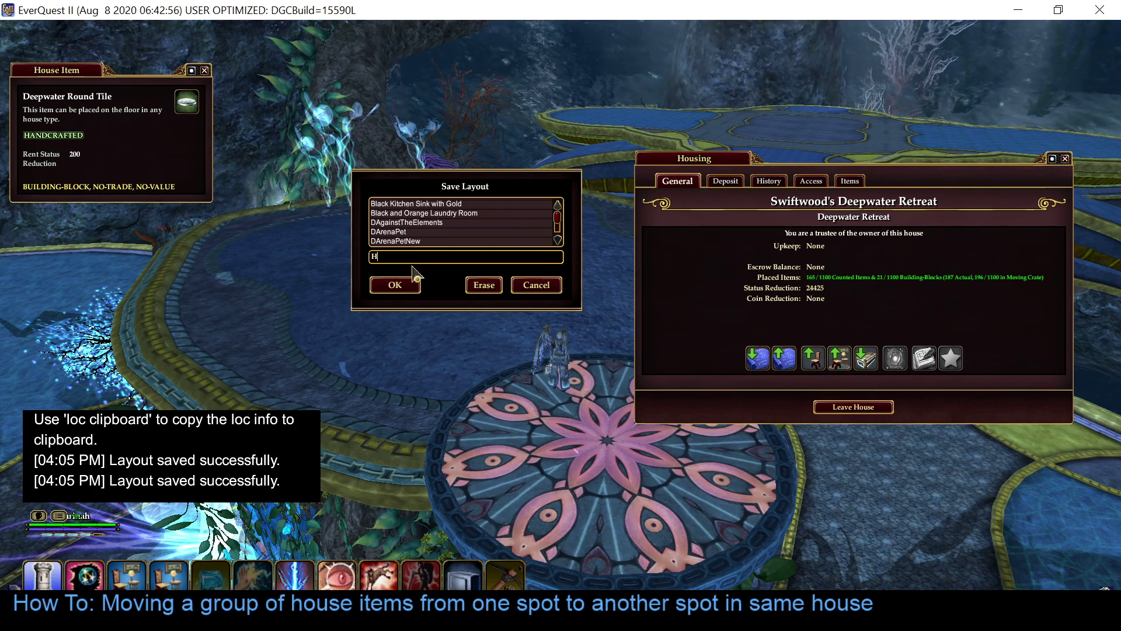
{"action": "type", "text": "Swiftwood"}
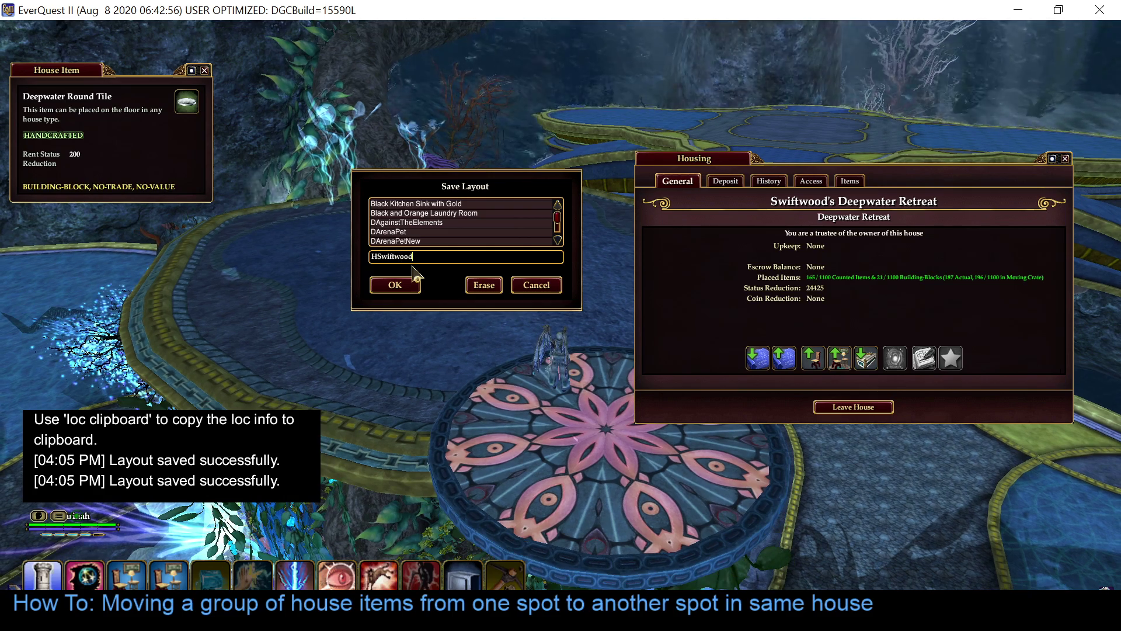
{"action": "type", "text": "Deepw"}
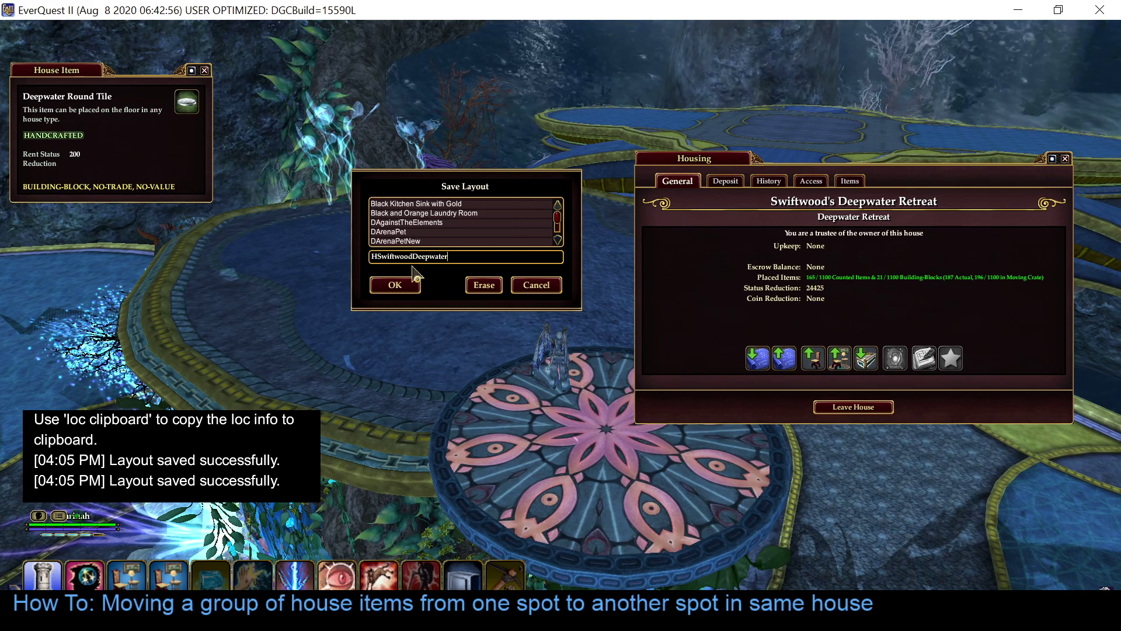
{"action": "type", "text": "ater"}
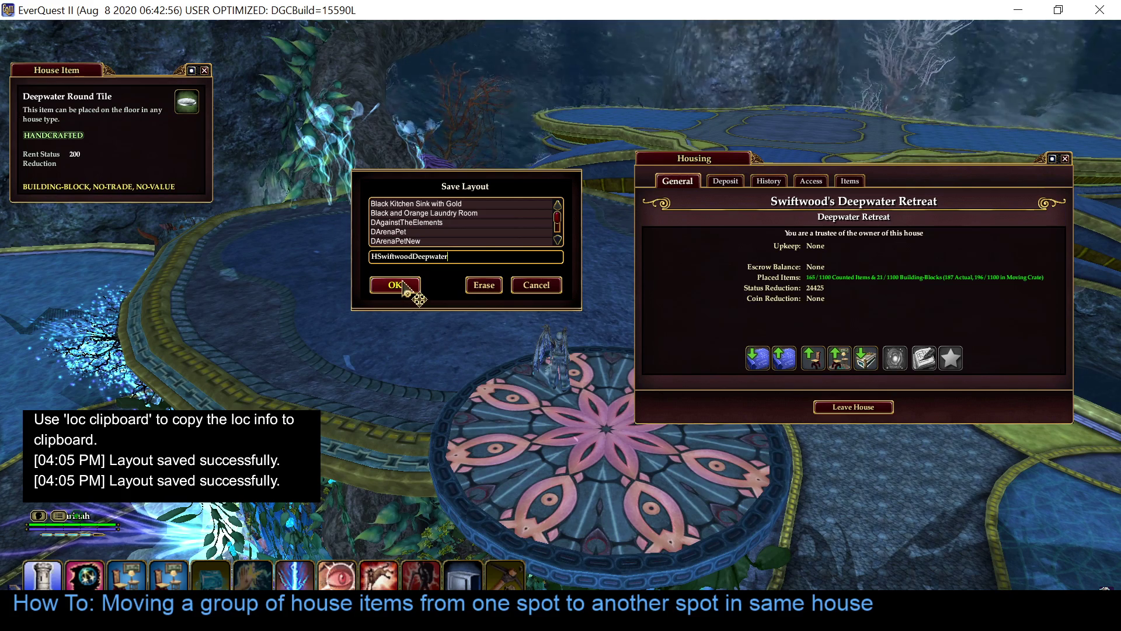
{"action": "type", "text": "PreMove"}
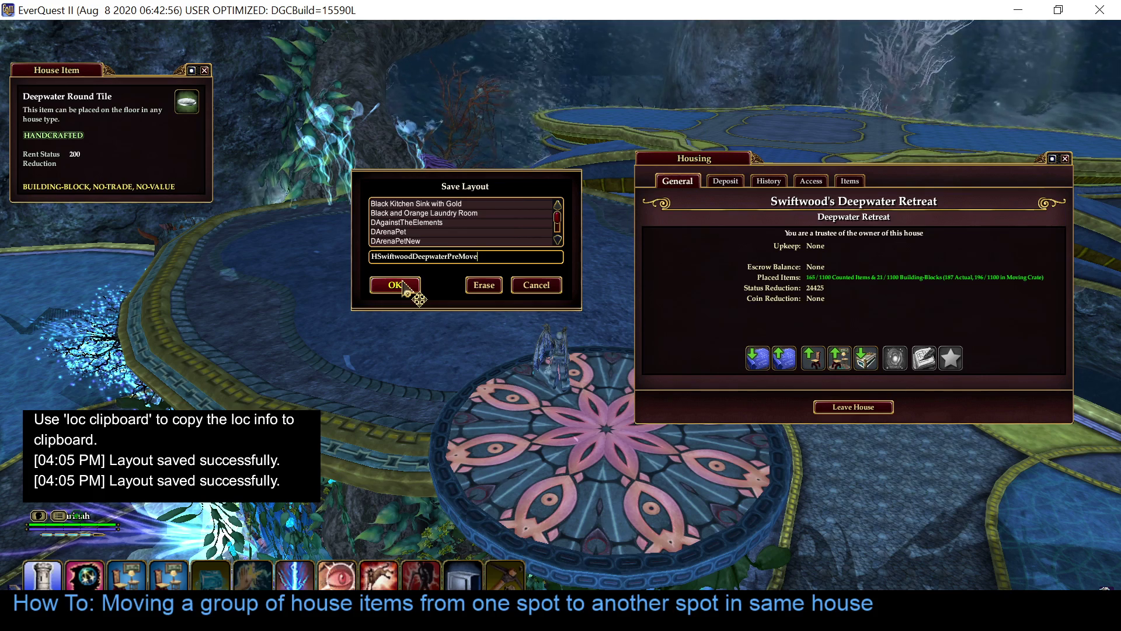
{"action": "left_click", "coordinate": [402, 286]}
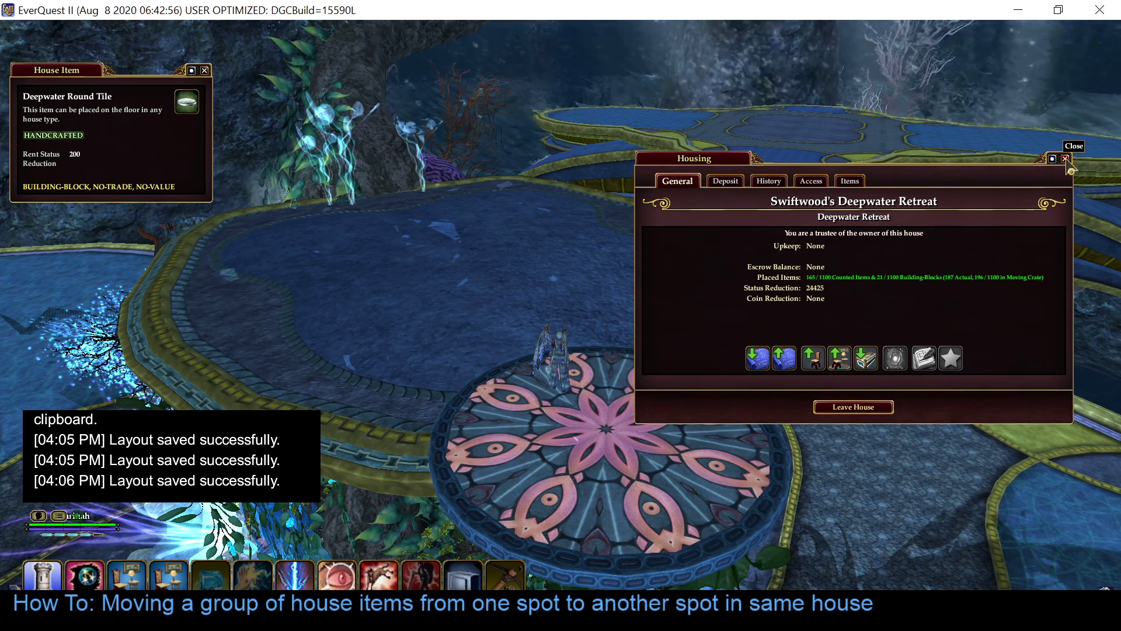
{"action": "left_click", "coordinate": [1066, 158]}
Step: Switch to the Everquest II House Layout Editor and open the saved layout HSwiftwoodDeepwaterPreMove
{"action": "left_click_drag", "start_coordinate": [701, 413], "coordinate": [585, 403]}
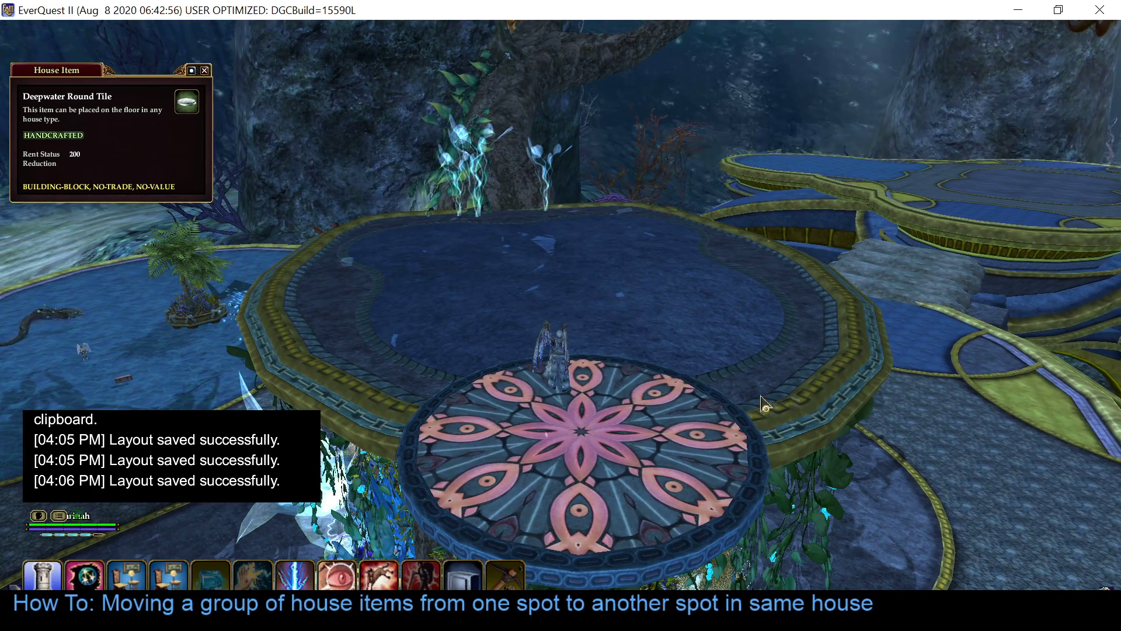
{"action": "left_click_drag", "start_coordinate": [761, 393], "coordinate": [747, 363]}
{"action": "key", "text": "alt+Tab"}
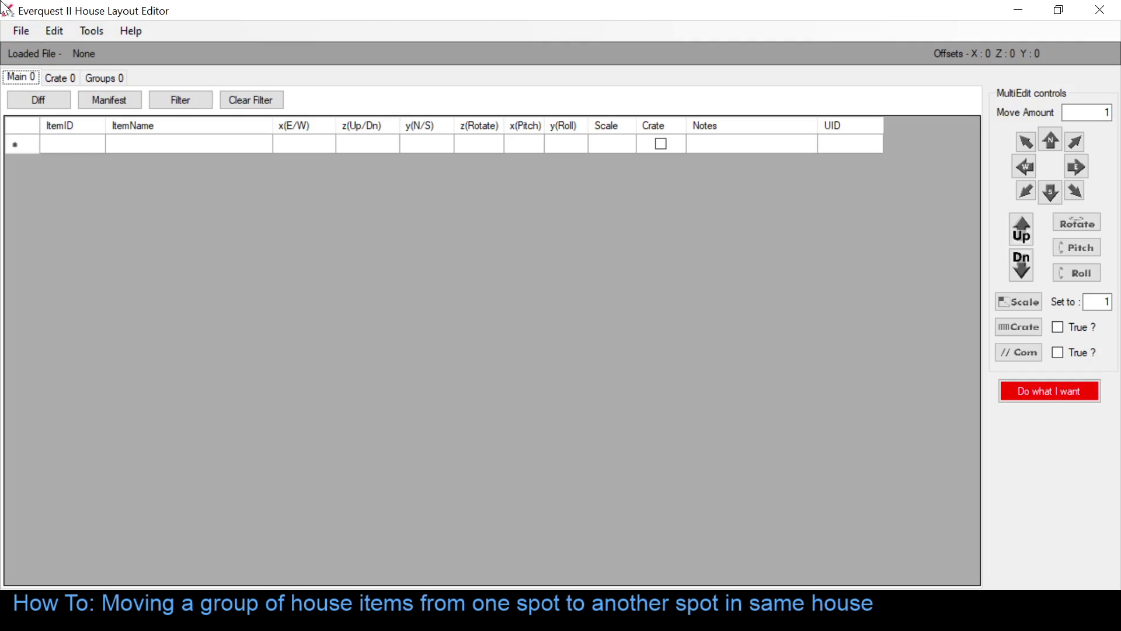
{"action": "left_click", "coordinate": [15, 33]}
{"action": "left_click", "coordinate": [30, 48]}
{"action": "left_click_drag", "start_coordinate": [549, 139], "coordinate": [532, 301]}
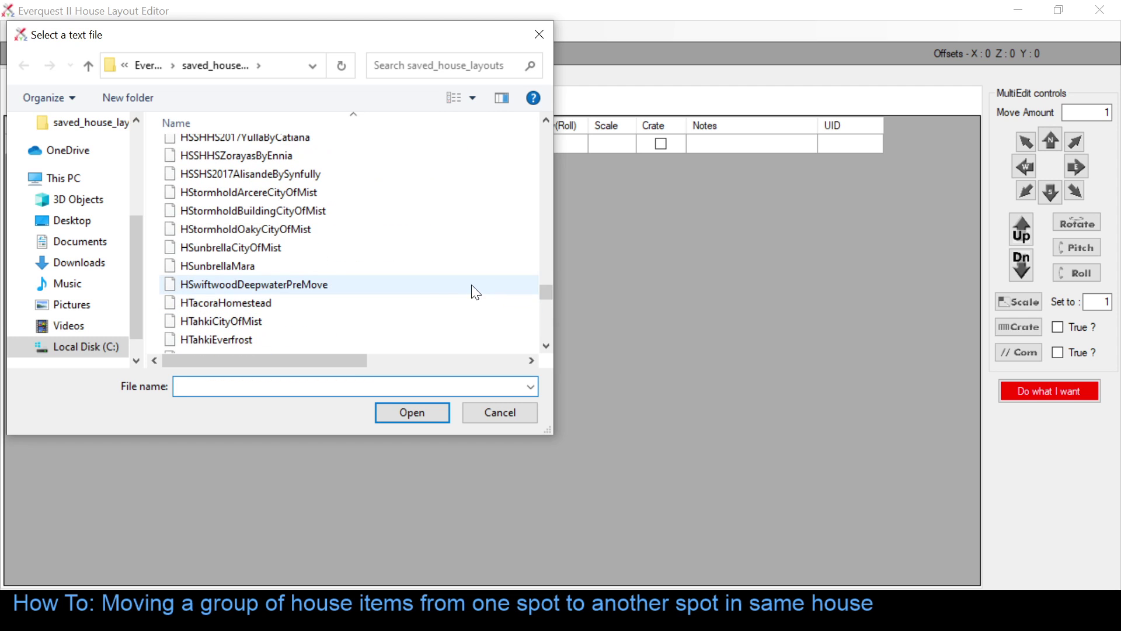
{"action": "left_click", "coordinate": [287, 285]}
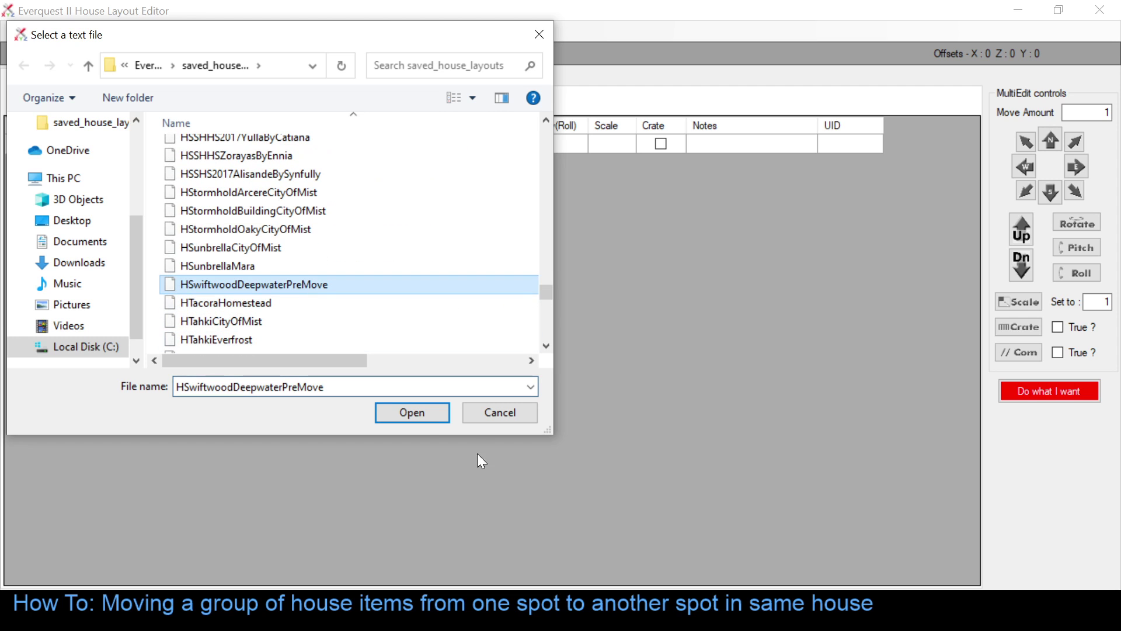
{"action": "left_click", "coordinate": [415, 413]}
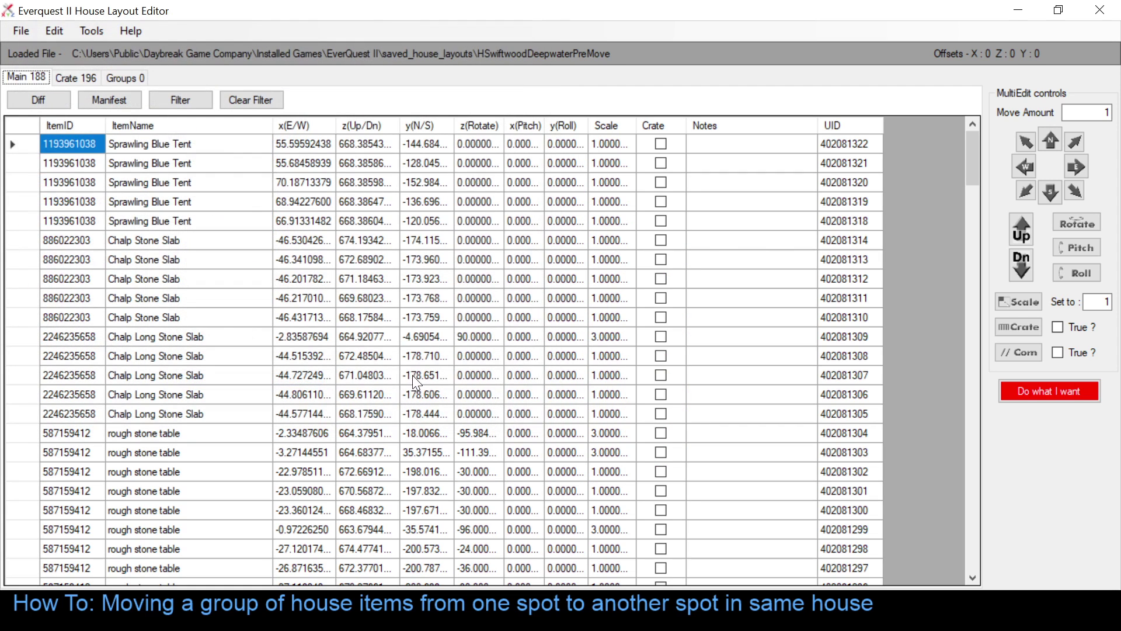
Step: Sort the main item list by item name and find the Deepwater items
{"action": "left_click", "coordinate": [136, 125]}
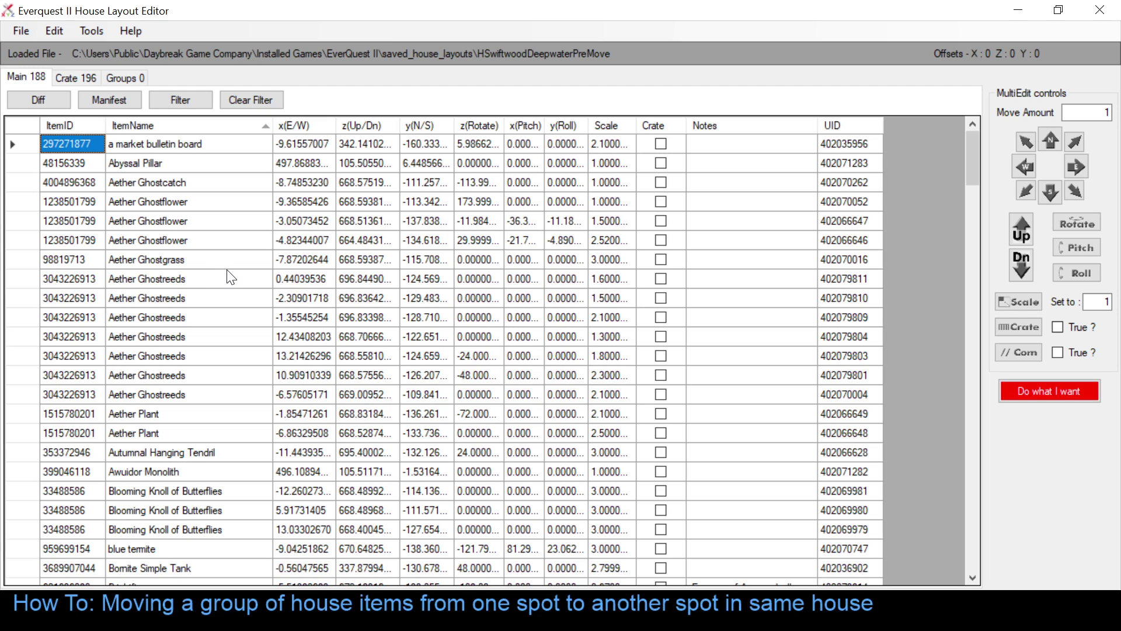
{"action": "scroll", "coordinate": [230, 279], "scroll_direction": "down", "scroll_amount": 3}
{"action": "scroll", "coordinate": [227, 280], "scroll_direction": "down", "scroll_amount": 3}
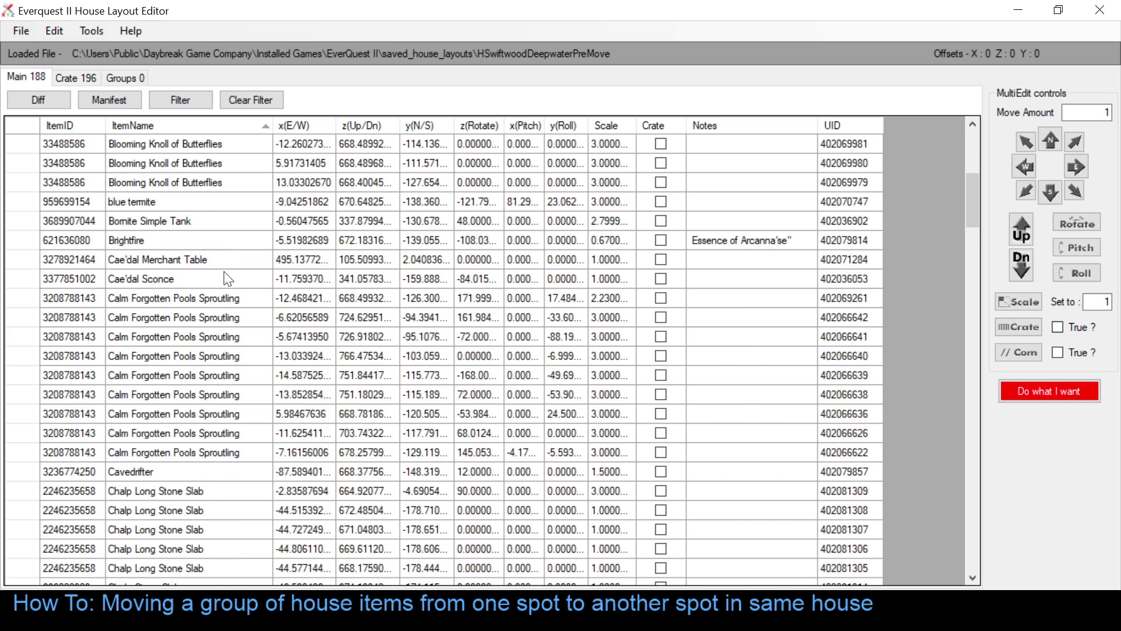
{"action": "scroll", "coordinate": [227, 280], "scroll_direction": "down", "scroll_amount": 12}
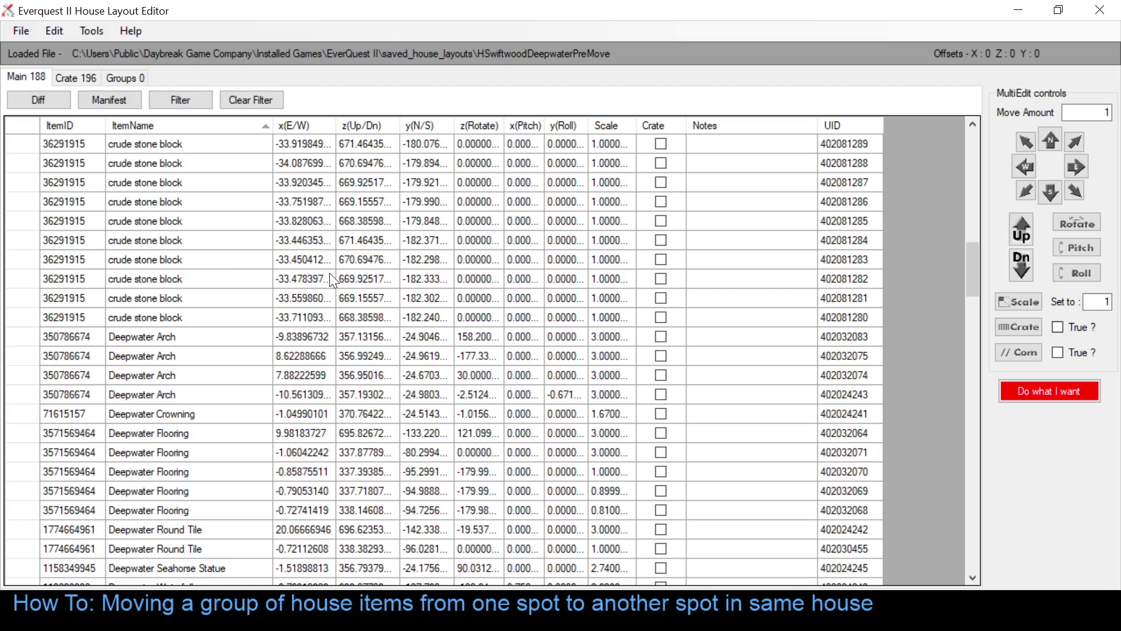
Step: Check the tile in the game, and compare the coordinates of the Deepwater Round Tile entries to identify the matching one
{"action": "key", "text": "alt+Tab"}
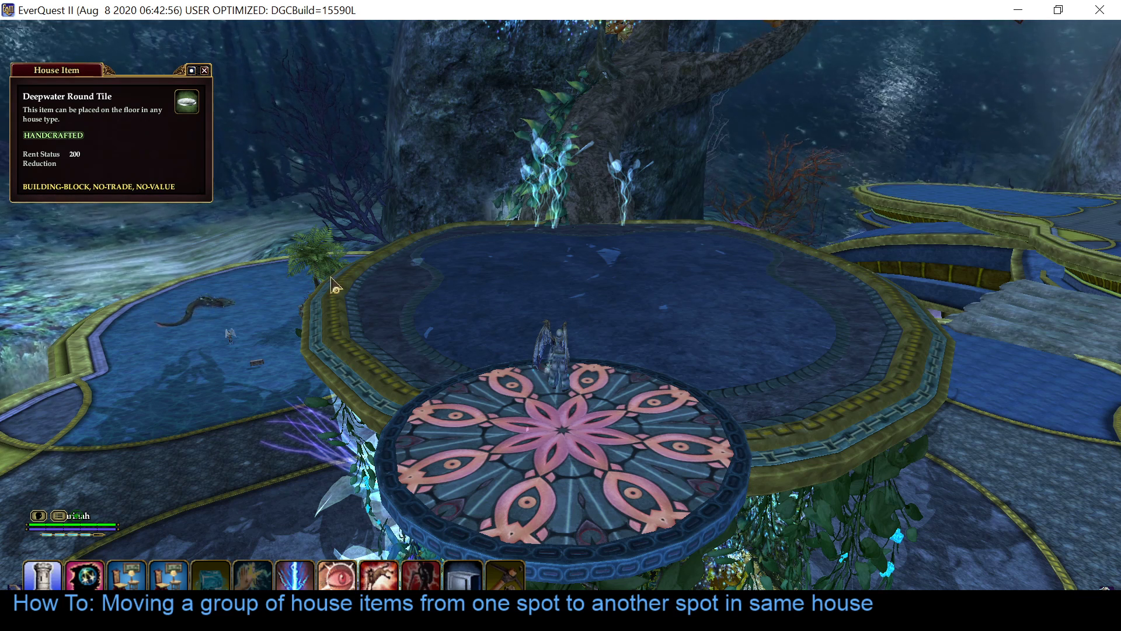
{"action": "key", "text": "alt+Tab"}
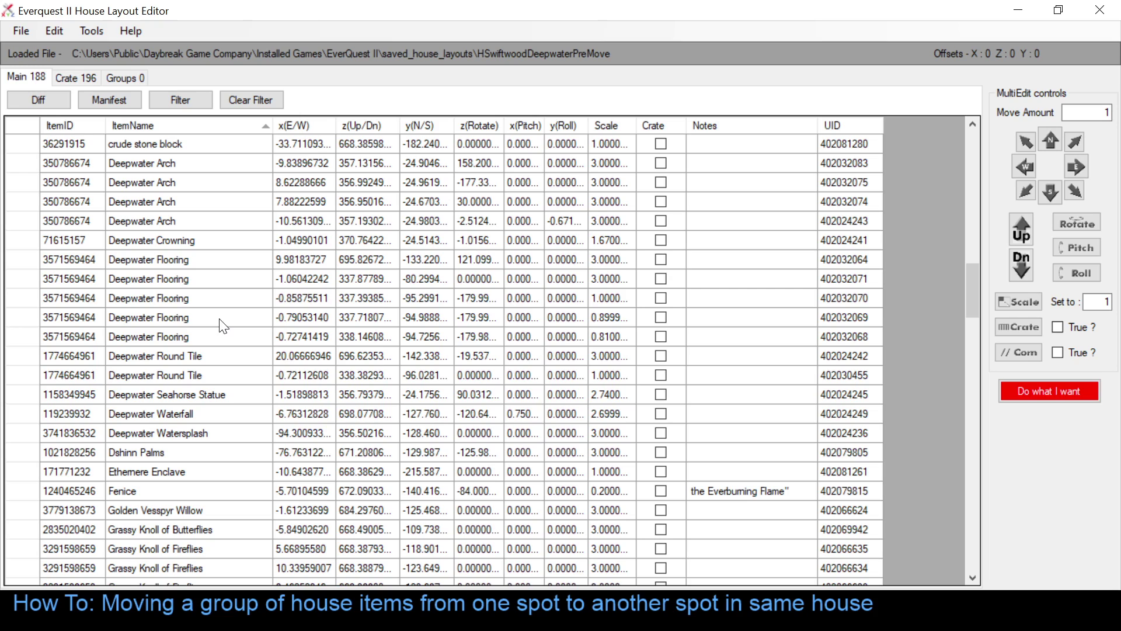
{"action": "left_click", "coordinate": [306, 338]}
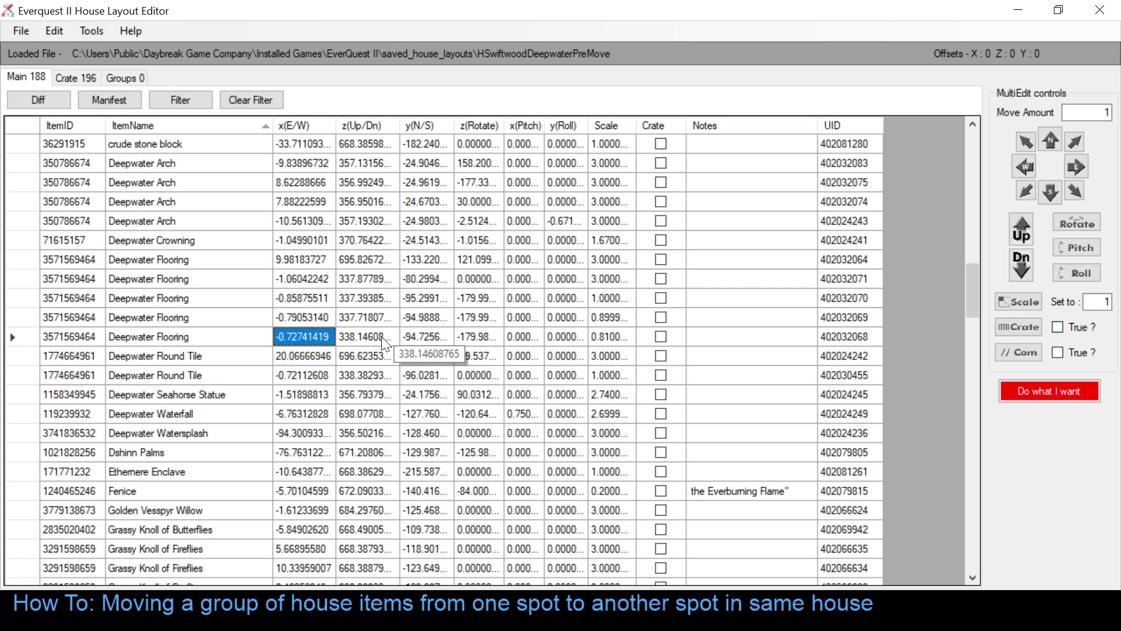
{"action": "left_click", "coordinate": [363, 358]}
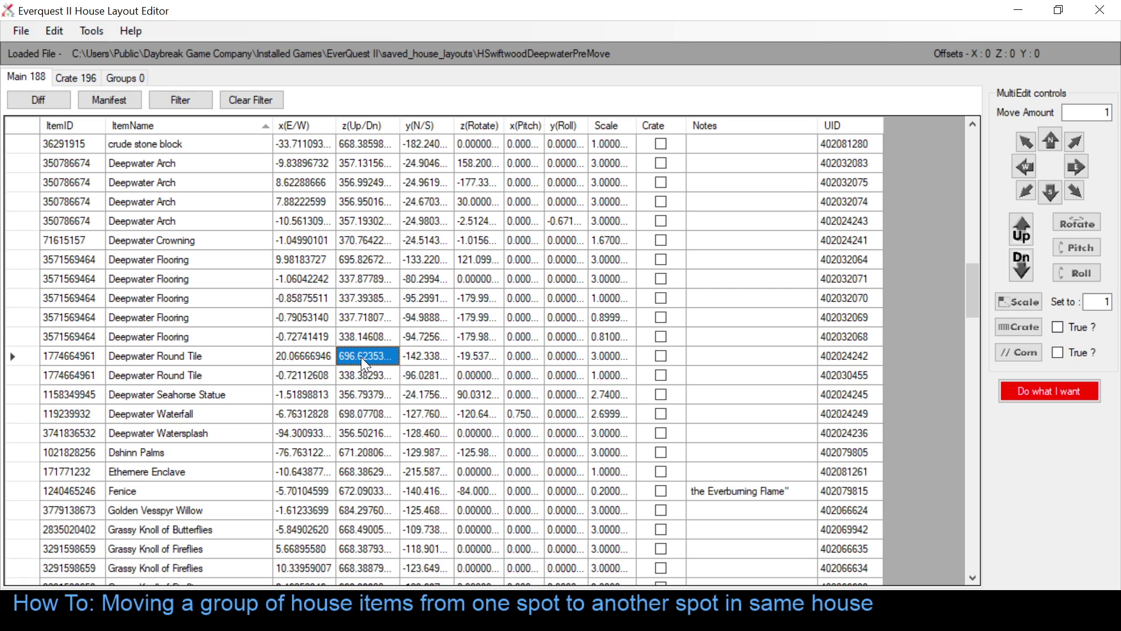
{"action": "left_click", "coordinate": [328, 380]}
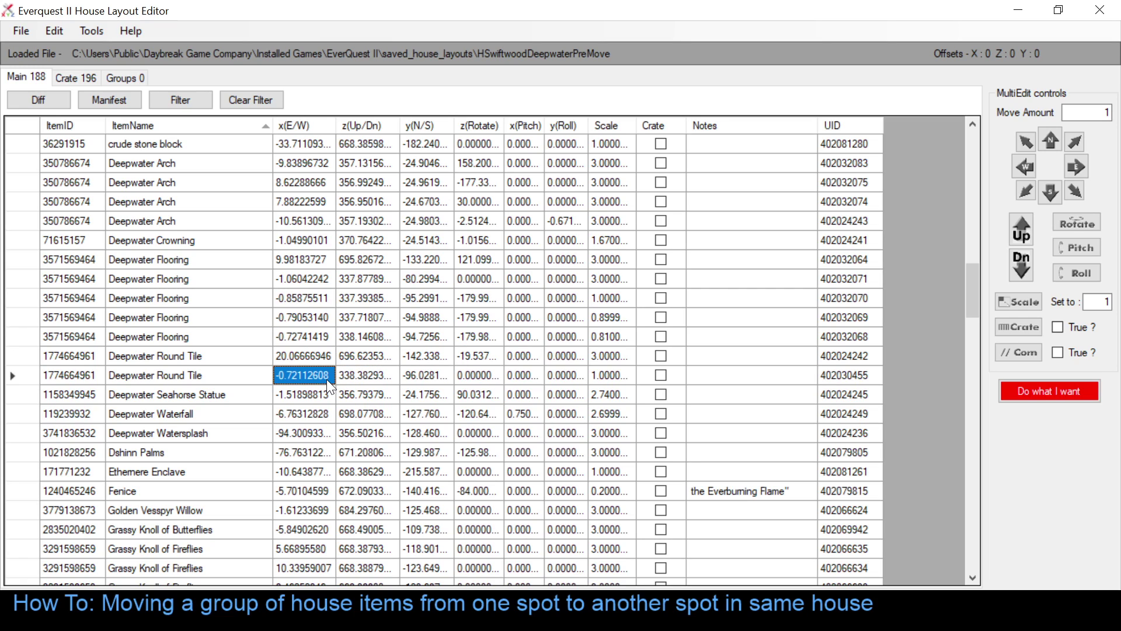
{"action": "left_click", "coordinate": [368, 356]}
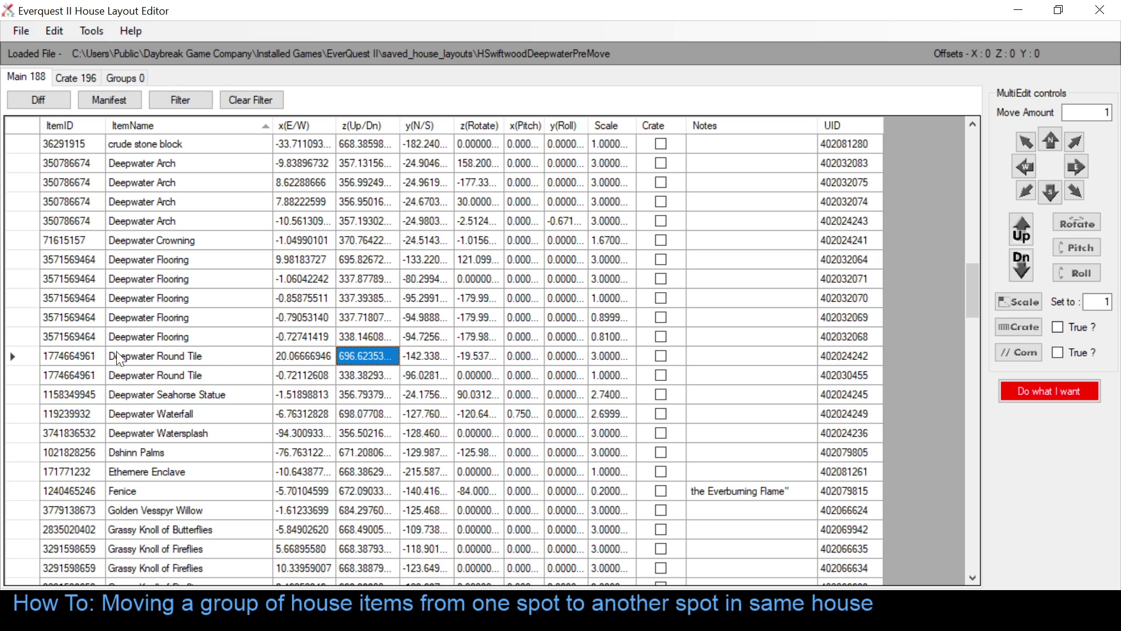
Step: Create a group named Move Tree from the Deepwater Round Tile entry at x 20.06666946
{"action": "left_click", "coordinate": [23, 356]}
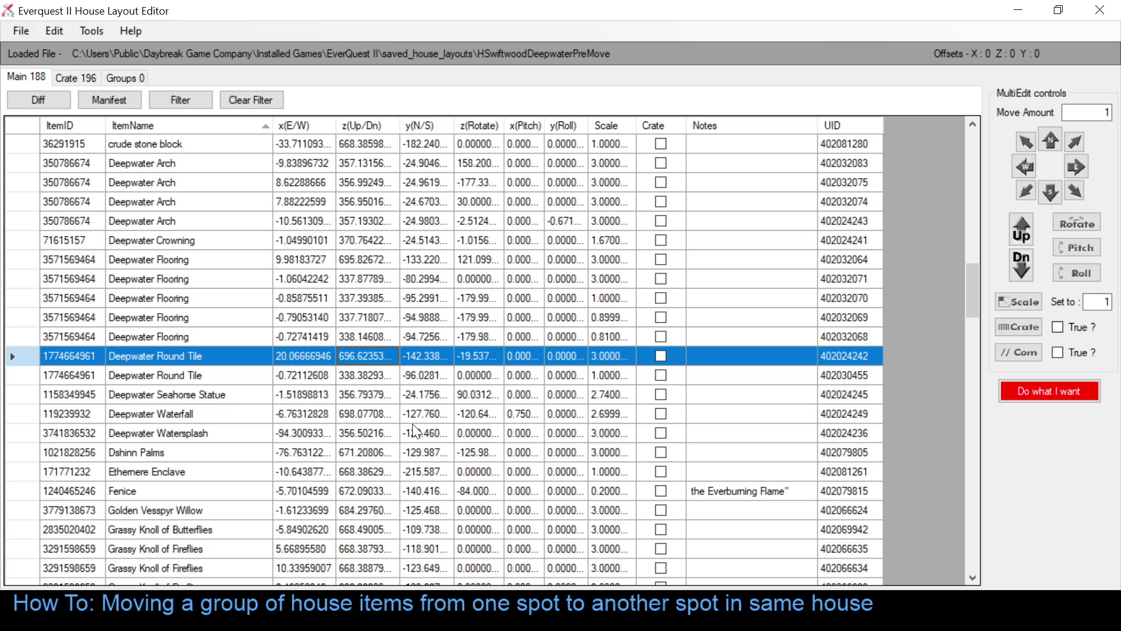
{"action": "right_click", "coordinate": [22, 355]}
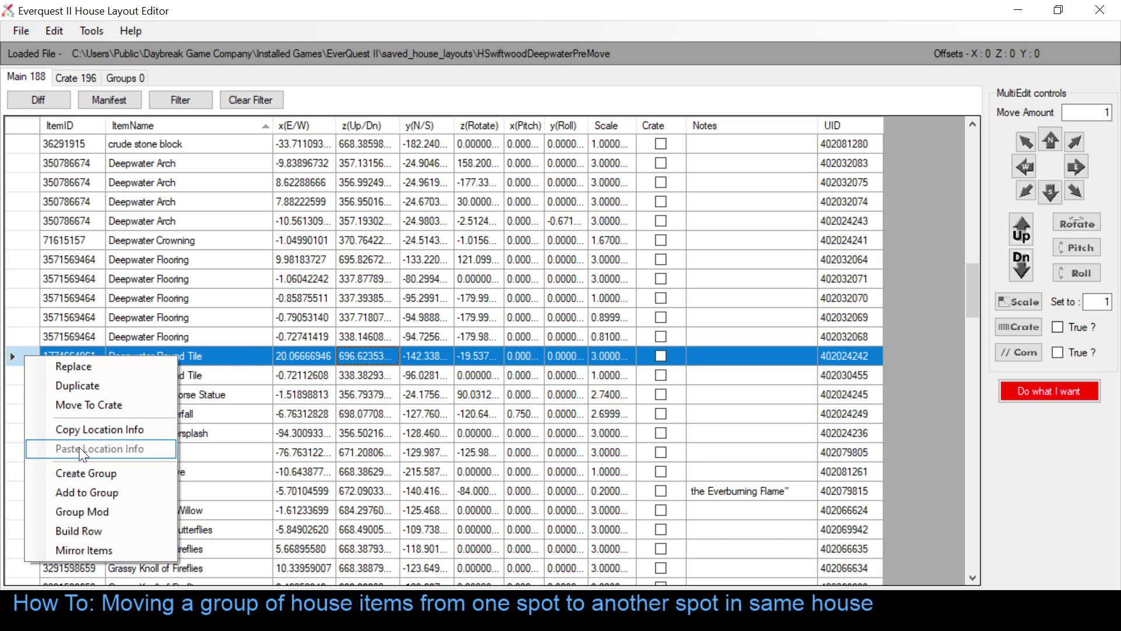
{"action": "left_click", "coordinate": [74, 472]}
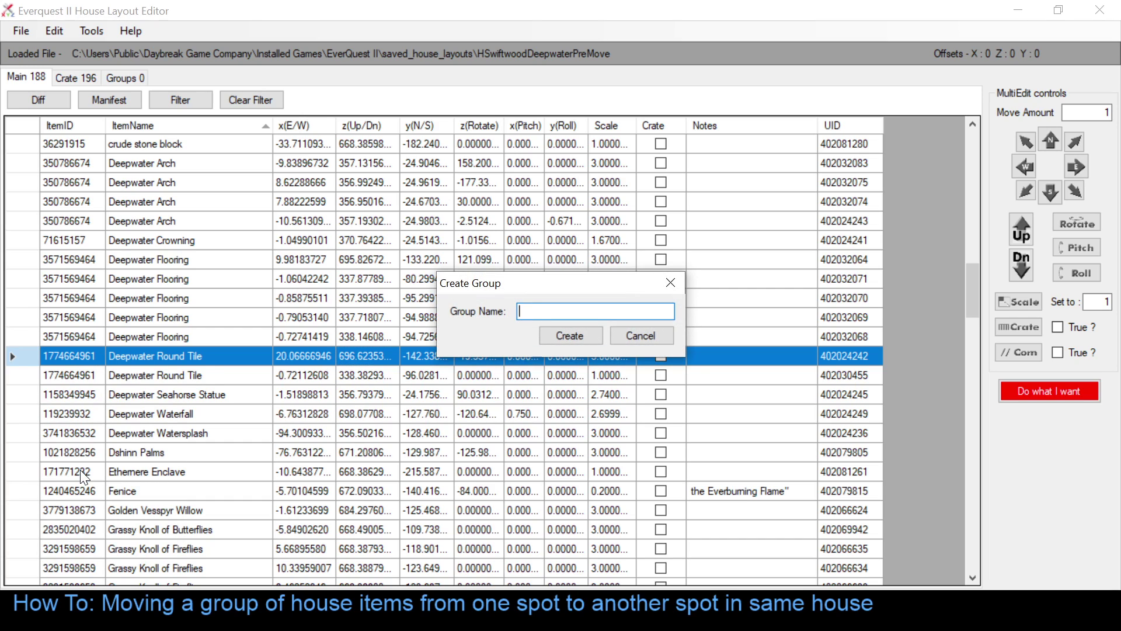
{"action": "type", "text": "Move Tree"}
{"action": "key", "text": "Return"}
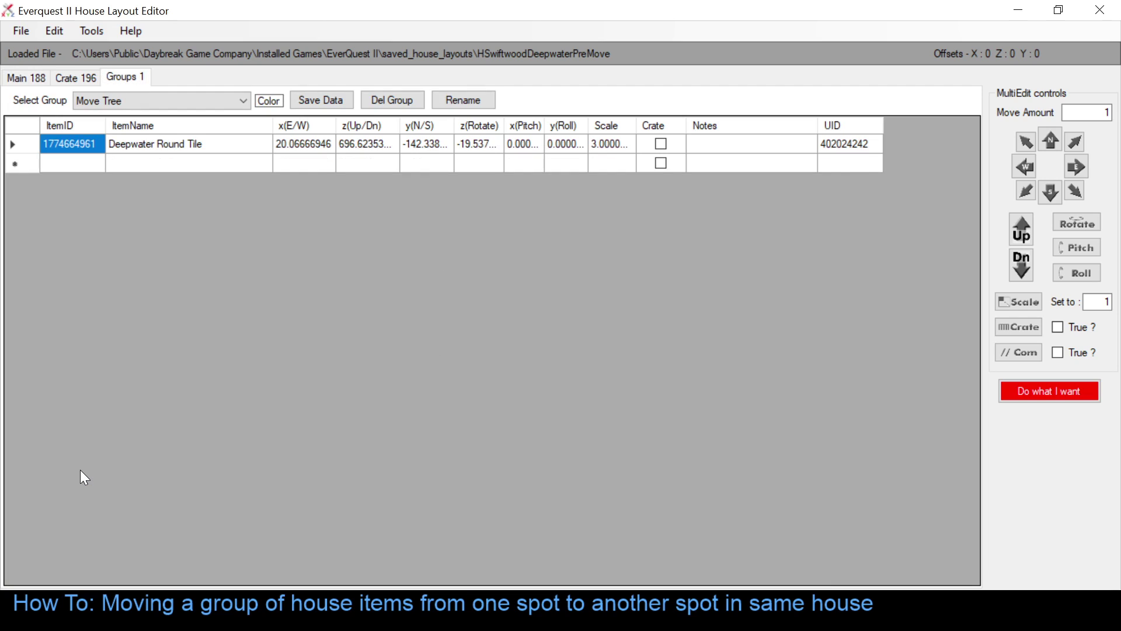
Step: Sort the main list by z(Up/Dn) and add everything from the lowest Windswept Frostflower through Deepwater Waterfall to the Move Tree group
{"action": "left_click", "coordinate": [20, 73]}
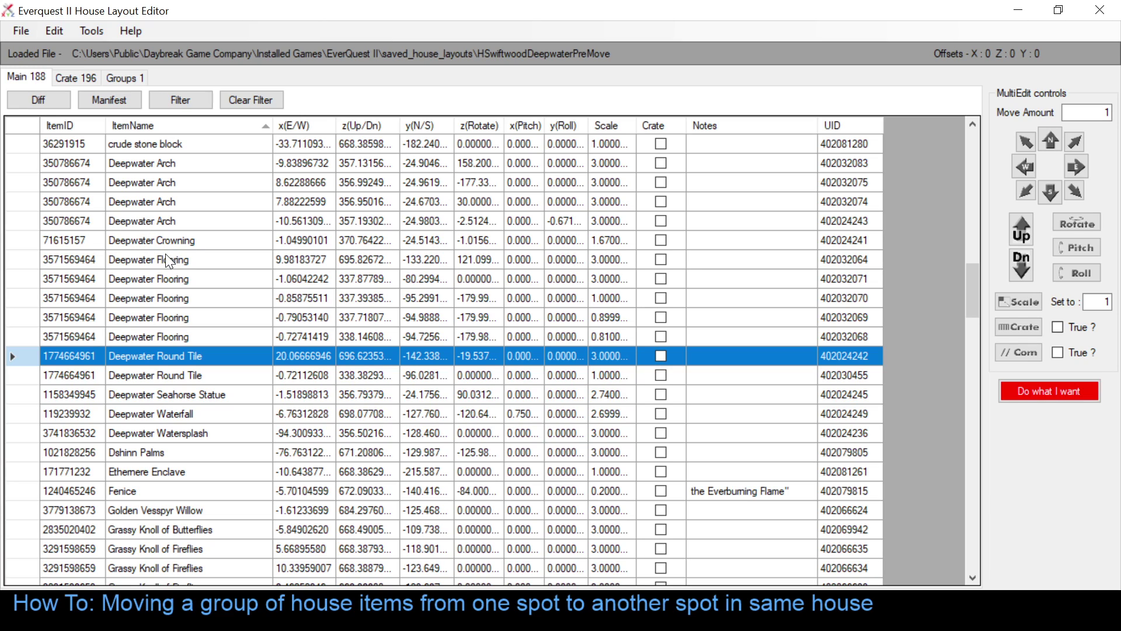
{"action": "left_click", "coordinate": [372, 125]}
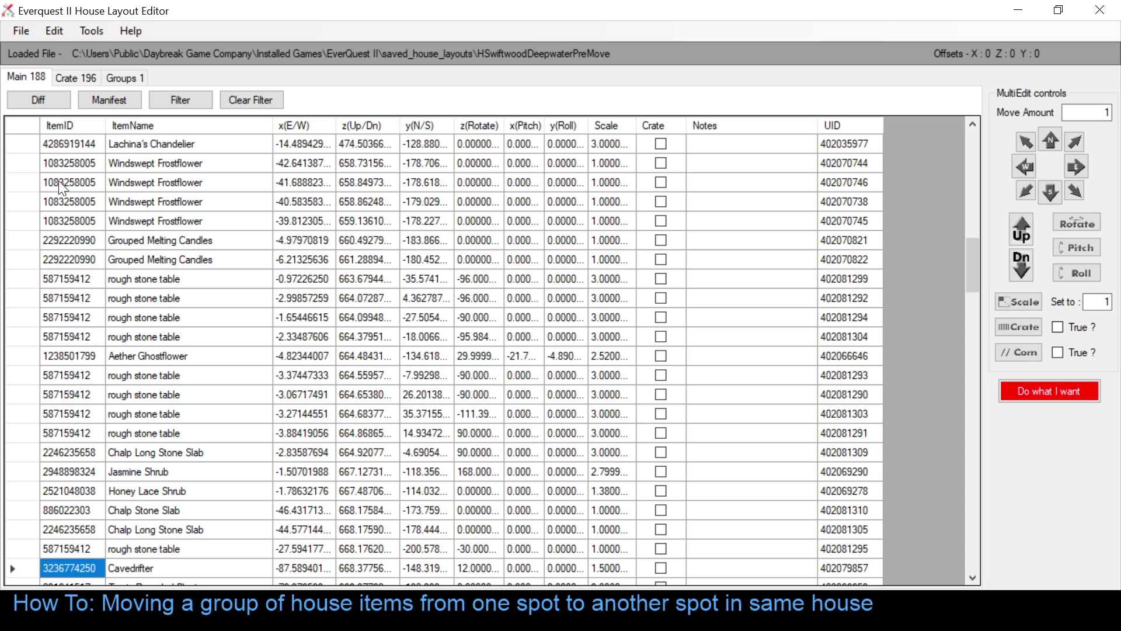
{"action": "left_click", "coordinate": [33, 162]}
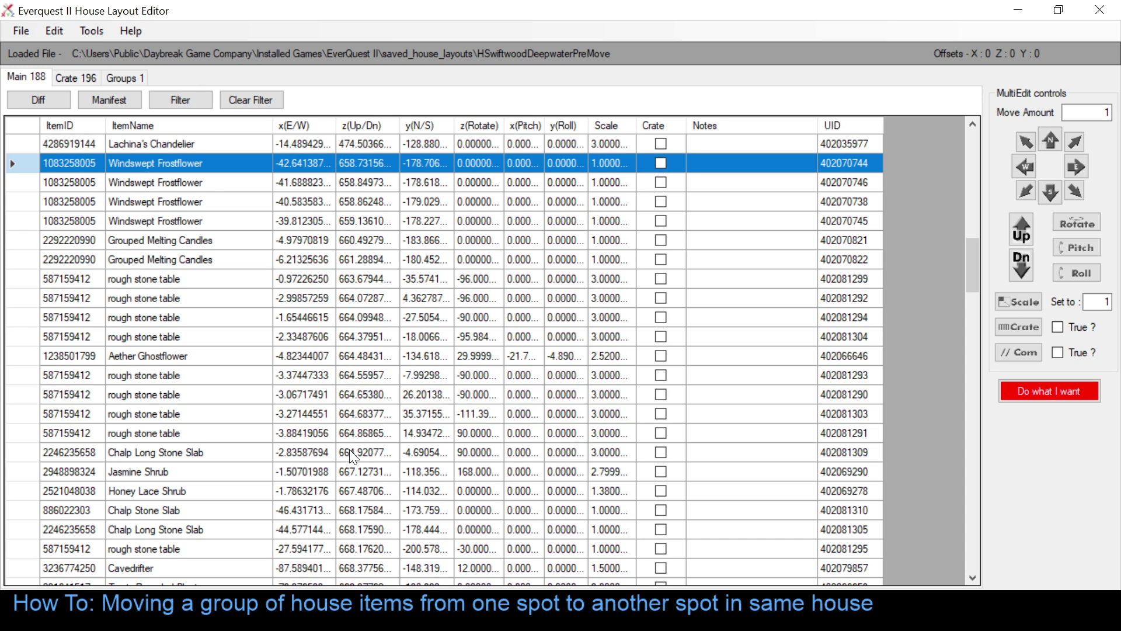
{"action": "scroll", "coordinate": [349, 452], "scroll_direction": "down", "scroll_amount": 1}
{"action": "scroll", "coordinate": [365, 436], "scroll_direction": "down", "scroll_amount": 3}
{"action": "scroll", "coordinate": [366, 436], "scroll_direction": "down", "scroll_amount": 20}
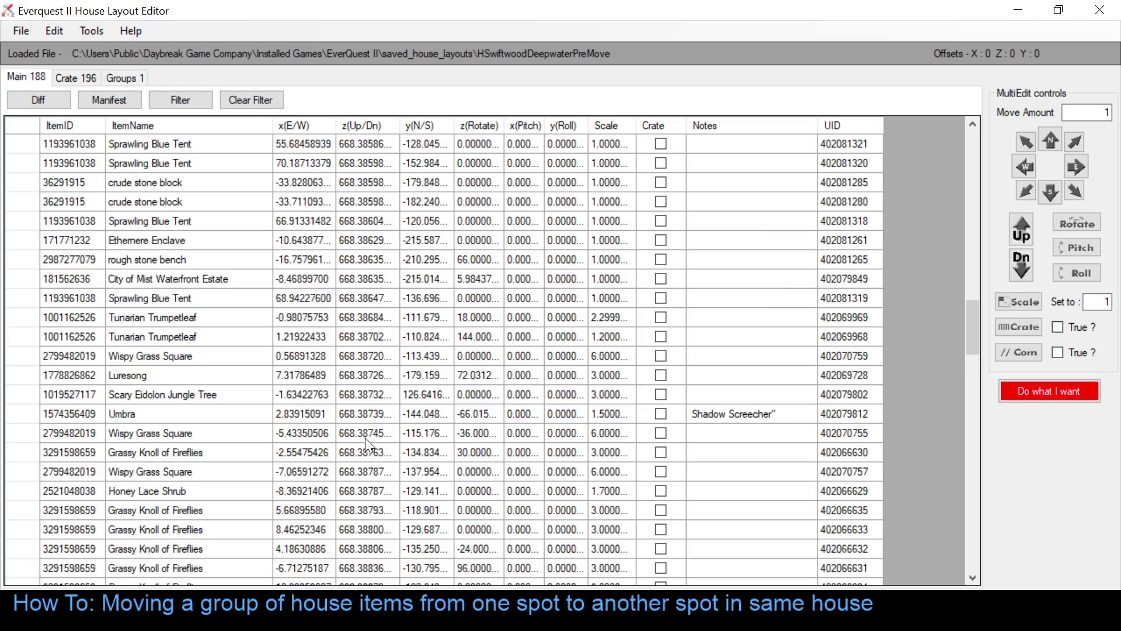
{"action": "scroll", "coordinate": [359, 450], "scroll_direction": "down", "scroll_amount": 12}
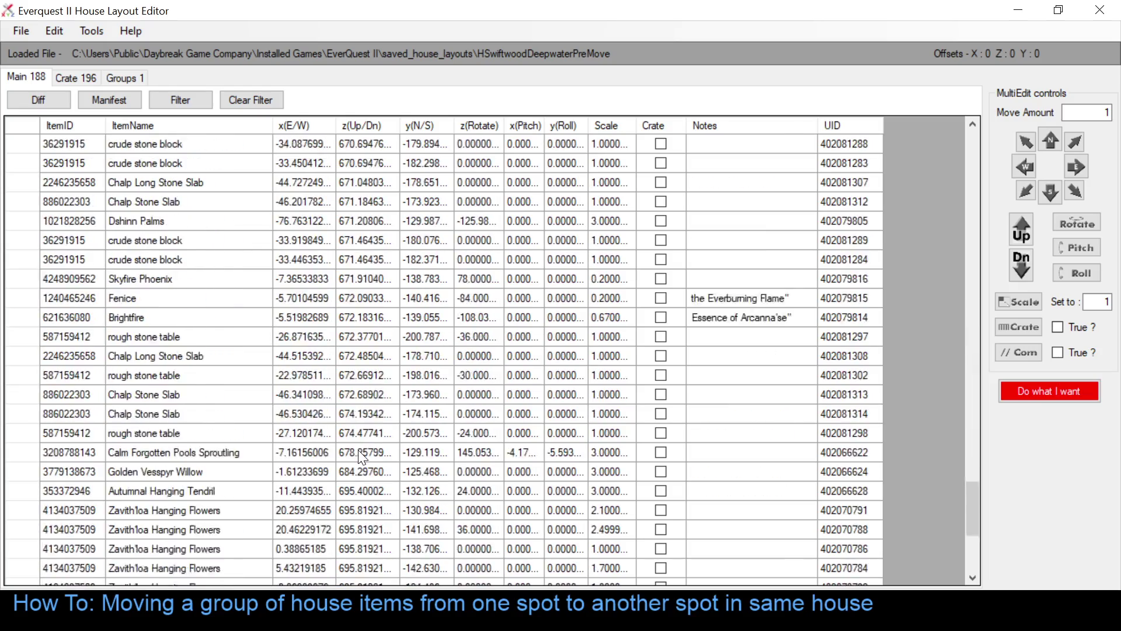
{"action": "scroll", "coordinate": [362, 444], "scroll_direction": "up", "scroll_amount": 6}
{"action": "scroll", "coordinate": [363, 441], "scroll_direction": "up", "scroll_amount": 20}
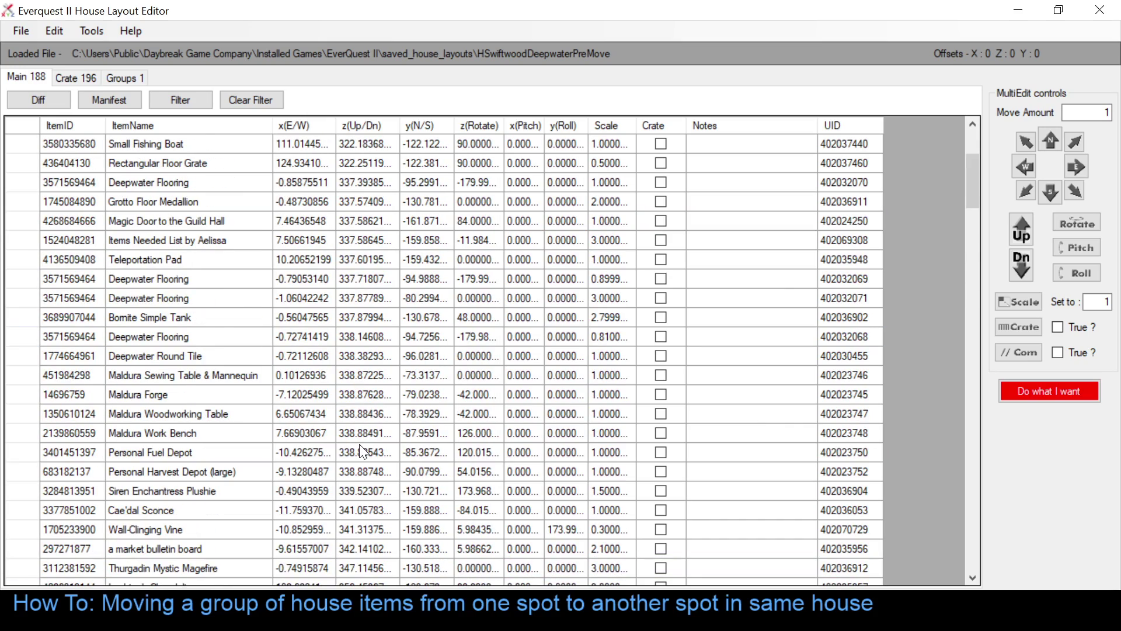
{"action": "scroll", "coordinate": [363, 451], "scroll_direction": "down", "scroll_amount": 5}
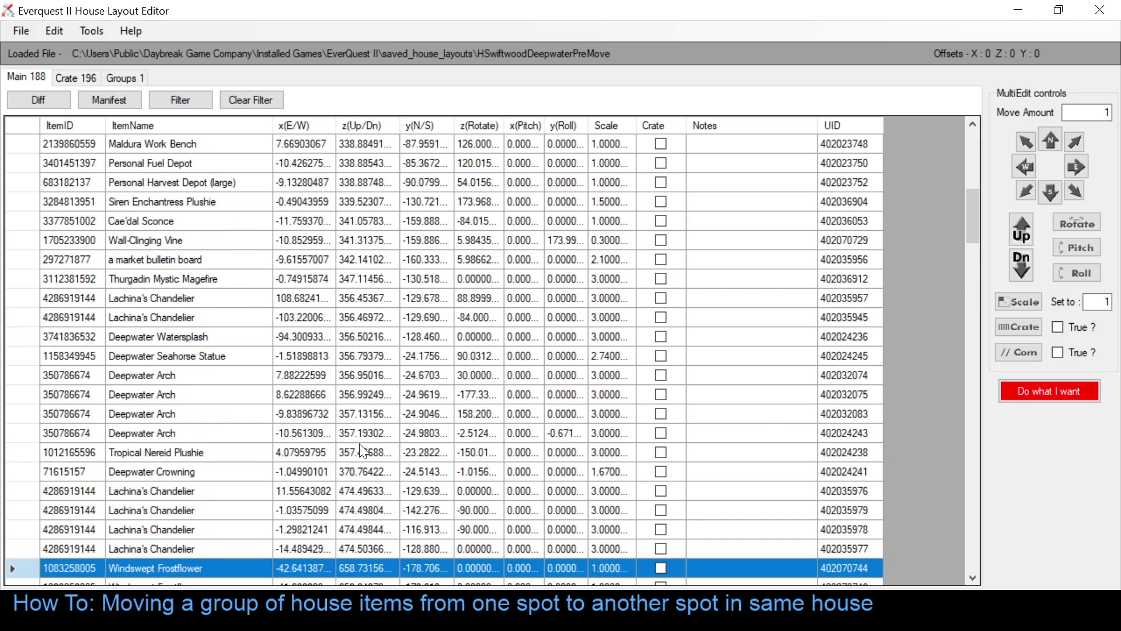
{"action": "scroll", "coordinate": [363, 438], "scroll_direction": "up", "scroll_amount": 10}
{"action": "scroll", "coordinate": [357, 450], "scroll_direction": "down", "scroll_amount": 16}
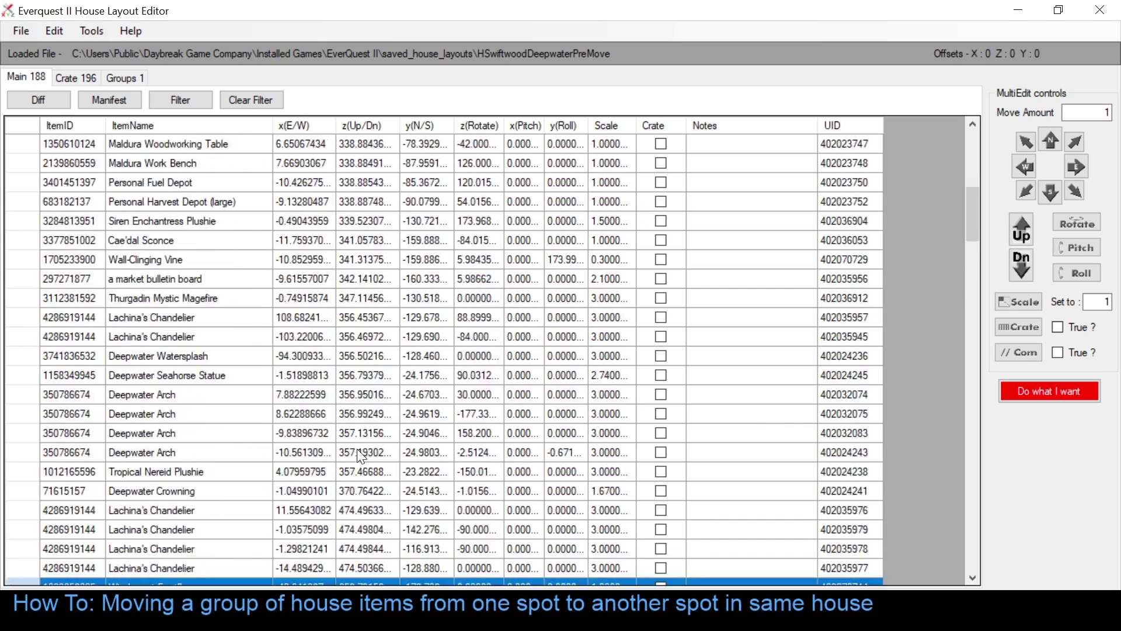
{"action": "scroll", "coordinate": [355, 454], "scroll_direction": "down", "scroll_amount": 20}
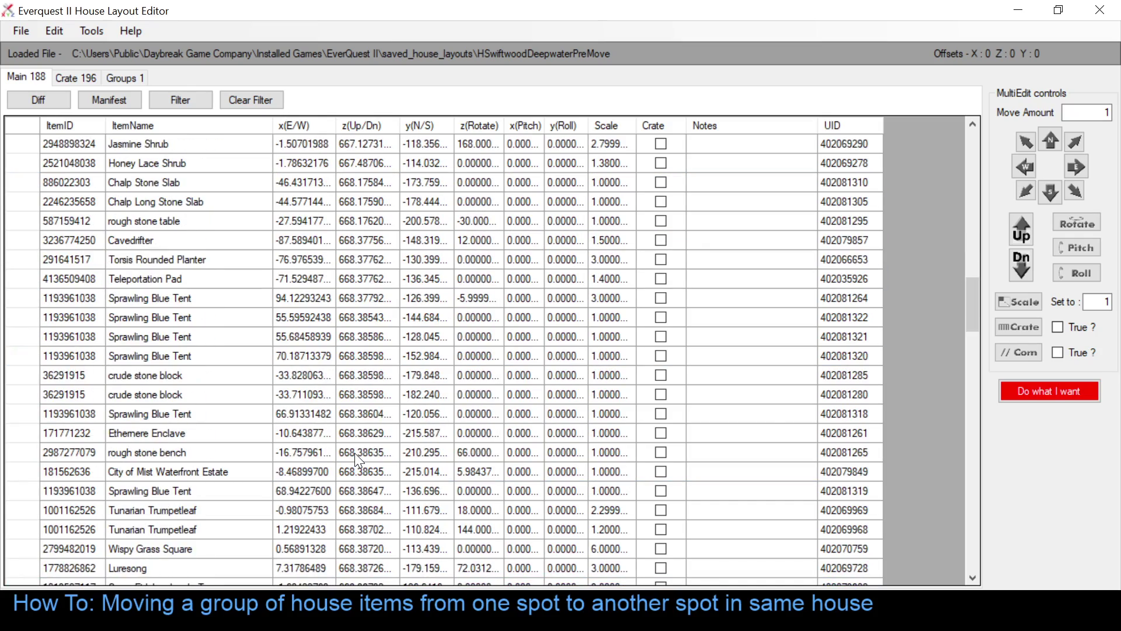
{"action": "scroll", "coordinate": [353, 465], "scroll_direction": "down", "scroll_amount": 2}
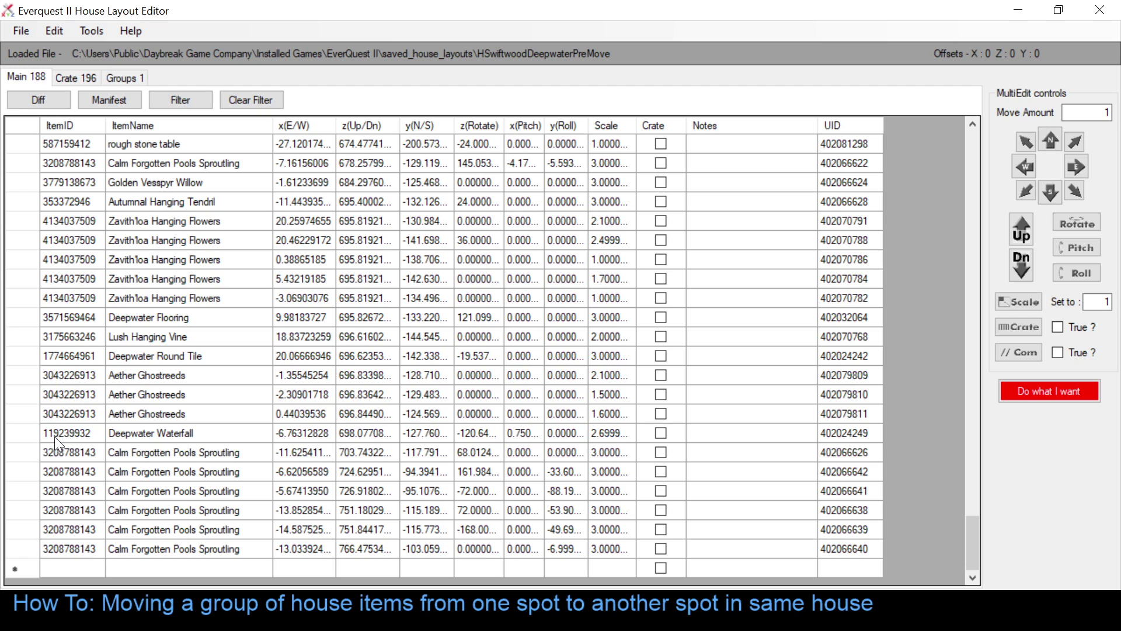
{"action": "left_click", "coordinate": [29, 432], "text": "shift"}
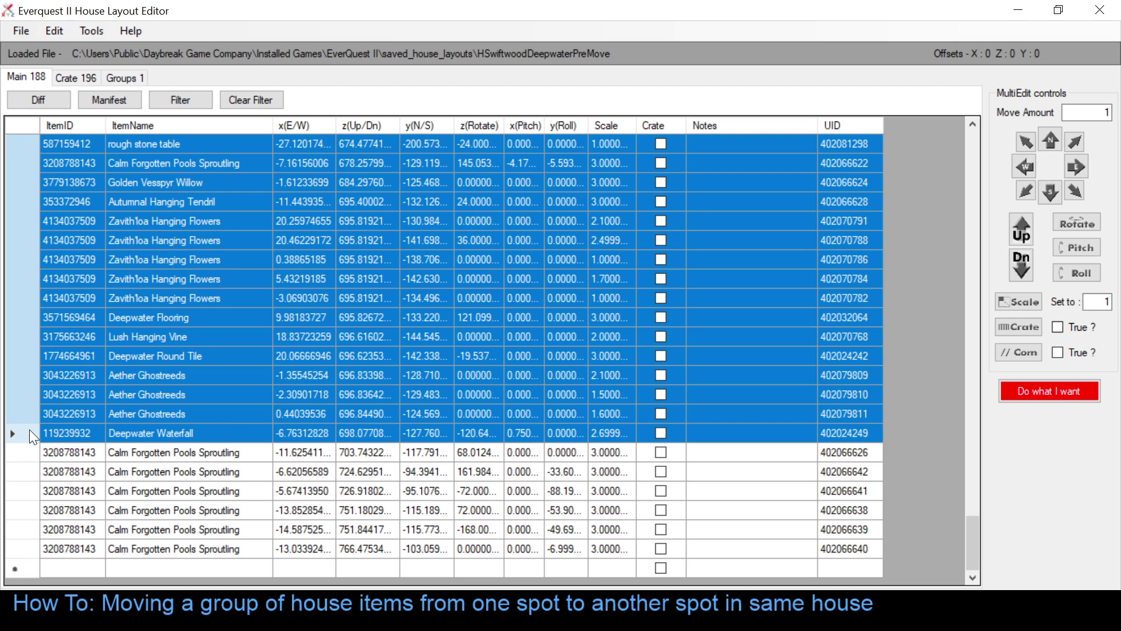
{"action": "right_click", "coordinate": [29, 433]}
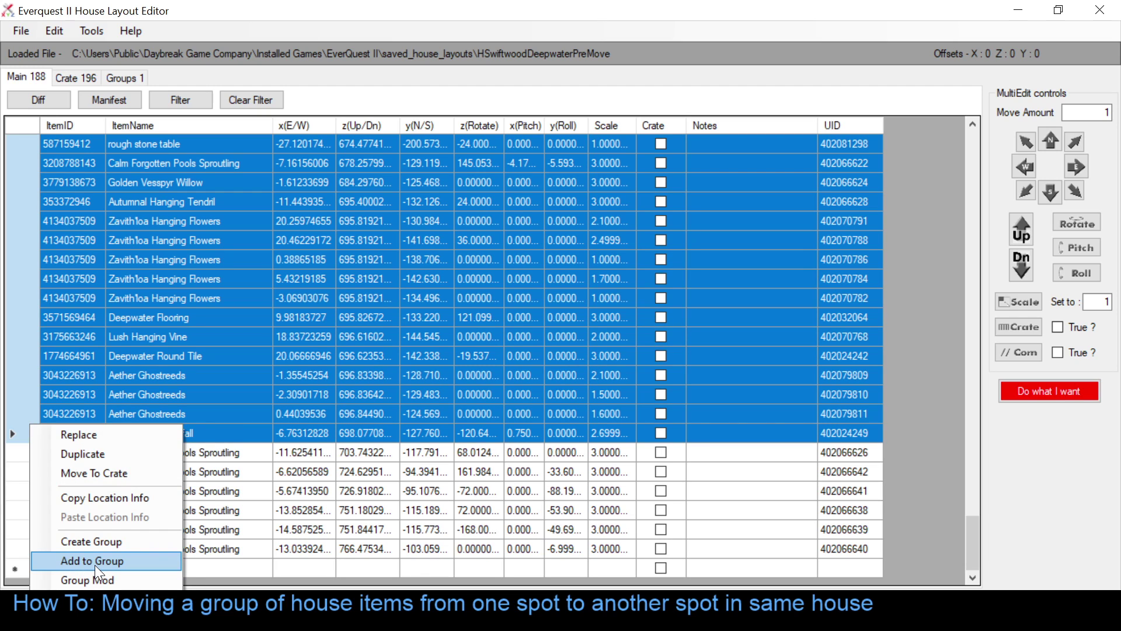
{"action": "left_click", "coordinate": [95, 560]}
{"action": "left_click", "coordinate": [555, 342]}
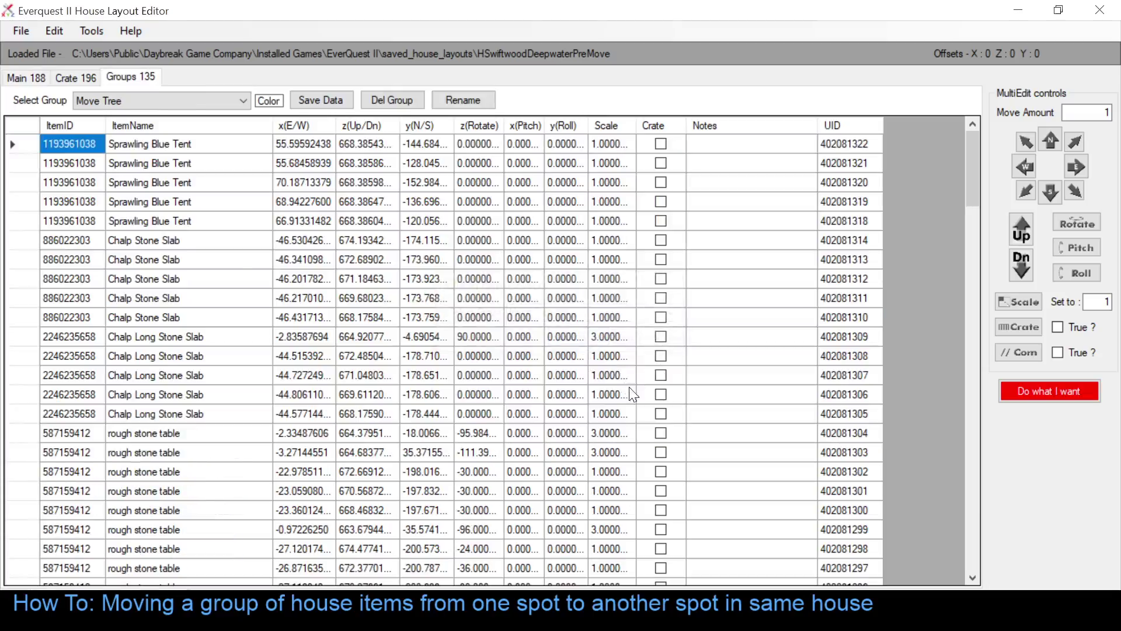
Step: Switch to the EverQuest II game and look around the tree platform to check which items belong to the group
{"action": "key", "text": "alt+Tab"}
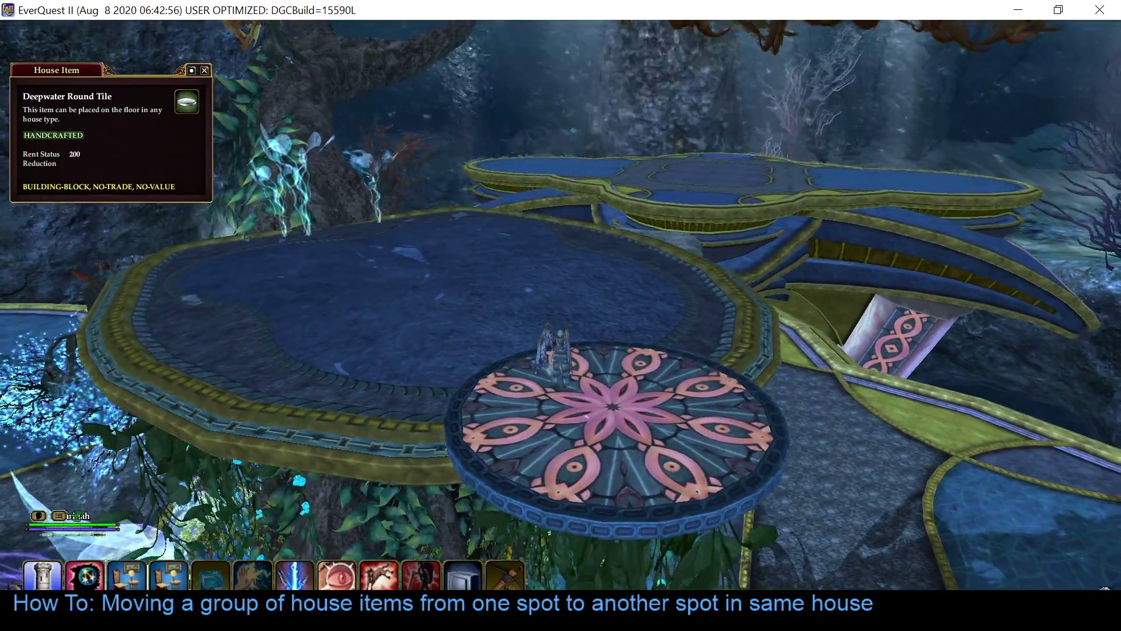
{"action": "key", "text": "s"}
{"action": "key", "text": "a"}
{"action": "key", "text": "w"}
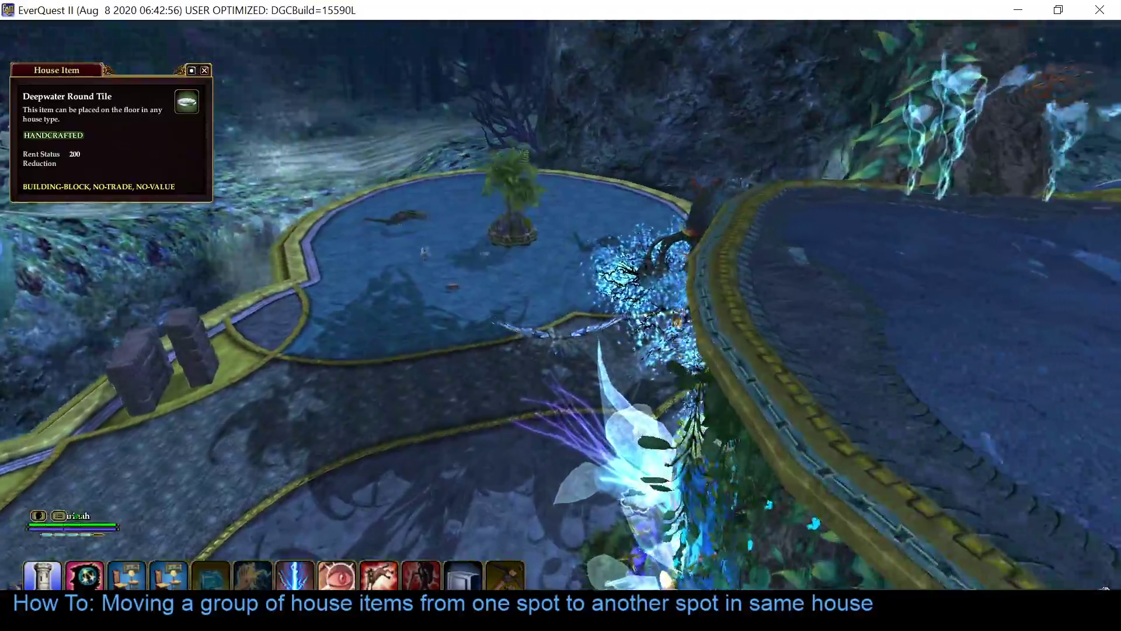
{"action": "mouse_move", "coordinate": [680, 313]}
{"action": "left_mouse_down"}
{"action": "mouse_move", "coordinate": [835, 287]}
{"action": "mouse_move", "coordinate": [876, 269]}
{"action": "mouse_move", "coordinate": [917, 228]}
{"action": "mouse_move", "coordinate": [841, 192]}
{"action": "mouse_move", "coordinate": [830, 175]}
{"action": "mouse_move", "coordinate": [830, 88]}
{"action": "mouse_move", "coordinate": [829, 193]}
{"action": "mouse_move", "coordinate": [864, 268]}
{"action": "mouse_move", "coordinate": [870, 327]}
{"action": "left_mouse_up"}
{"action": "key", "text": "w"}
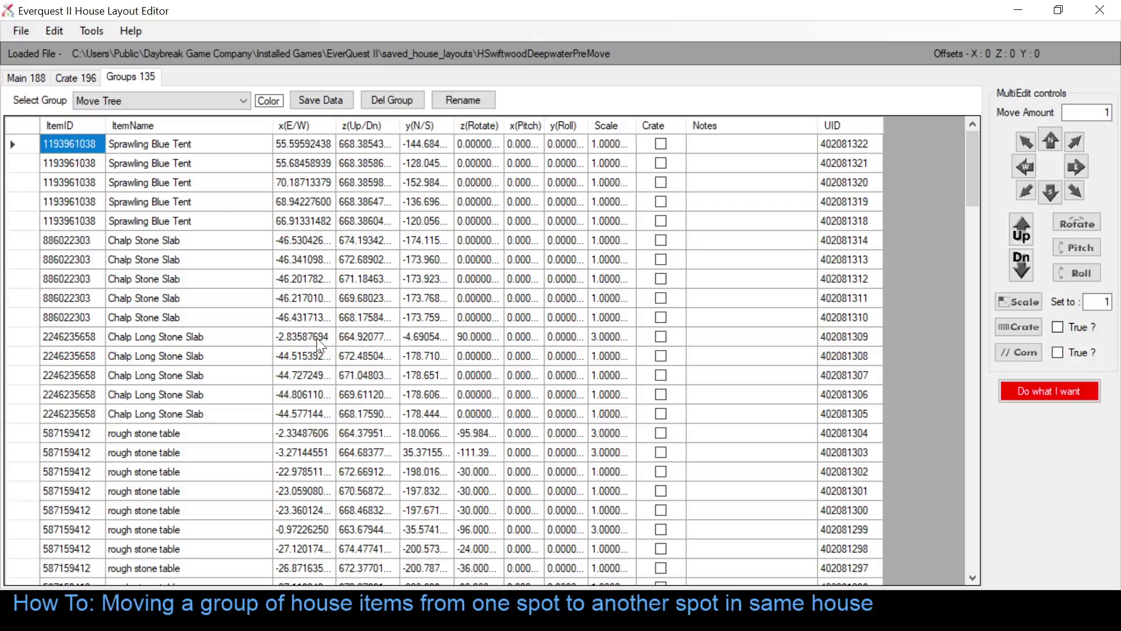
Step: In the House Layout Editor, add the six Calm Forgotten Pools Sproutling items at the end of the main list to the Move Tree group
{"action": "left_click", "coordinate": [25, 77]}
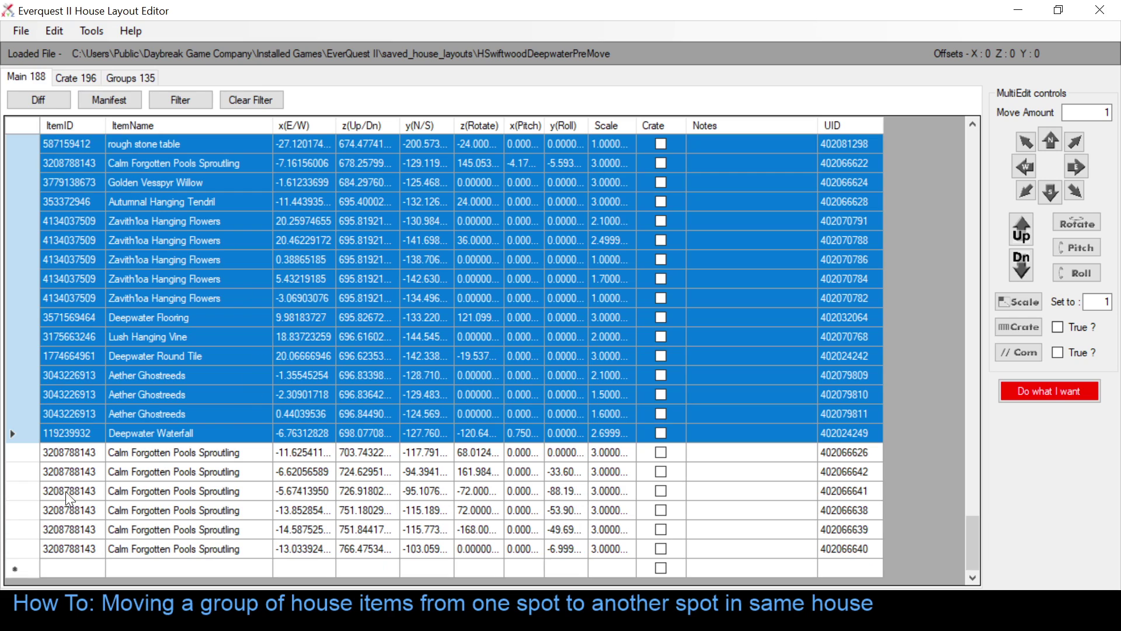
{"action": "left_click", "coordinate": [23, 454]}
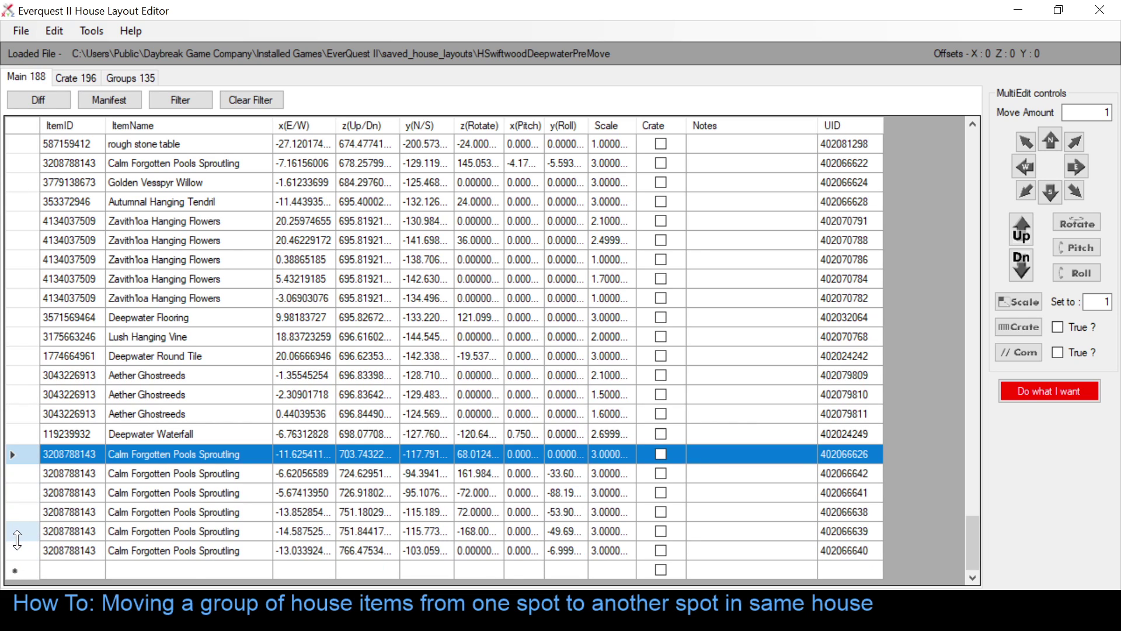
{"action": "left_click", "coordinate": [23, 549], "text": "shift"}
{"action": "right_click", "coordinate": [25, 548]}
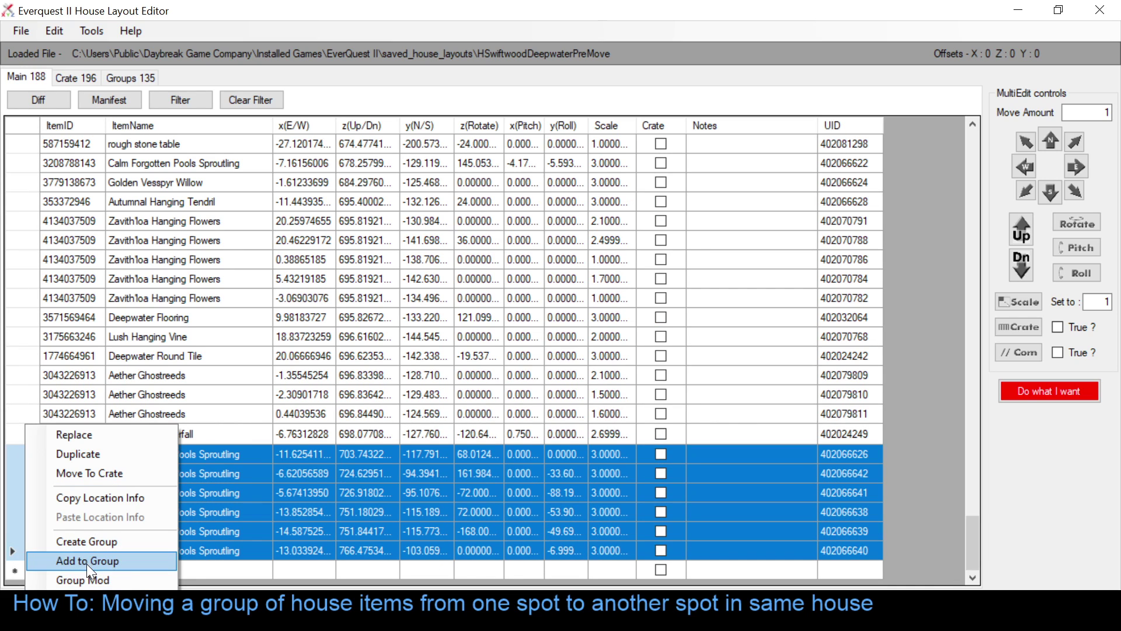
{"action": "left_click", "coordinate": [89, 561]}
{"action": "left_click", "coordinate": [577, 338]}
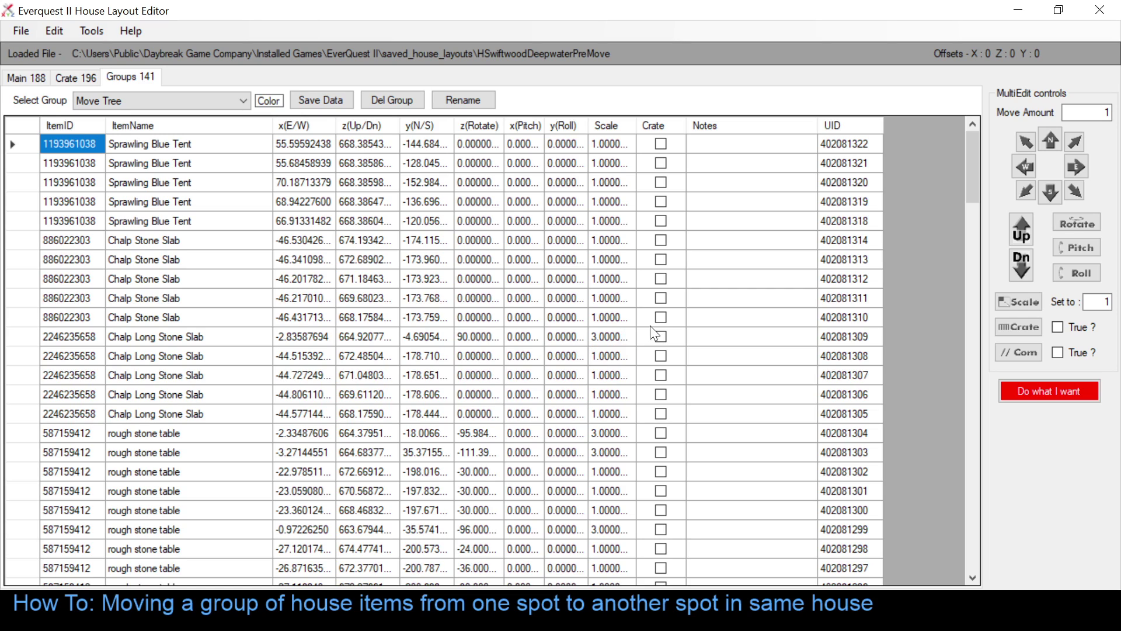
Step: Sort the Move Tree group by item name and remove the six Sprawling Blue Tent items from the group
{"action": "left_click", "coordinate": [255, 206]}
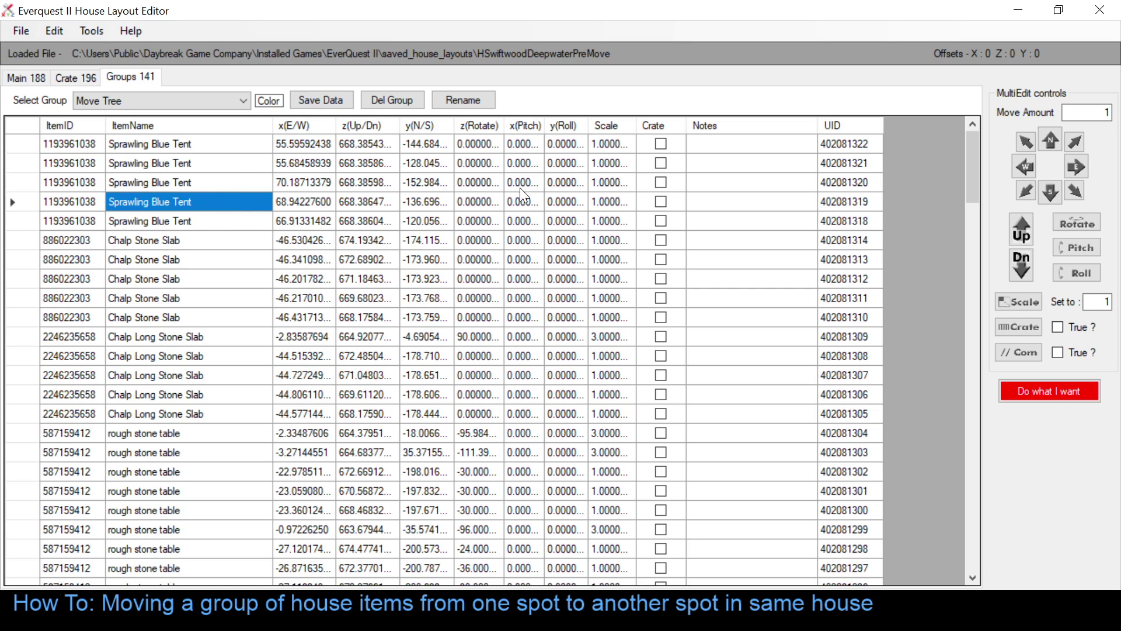
{"action": "left_click", "coordinate": [169, 125]}
{"action": "scroll", "coordinate": [181, 316], "scroll_direction": "down", "scroll_amount": 15}
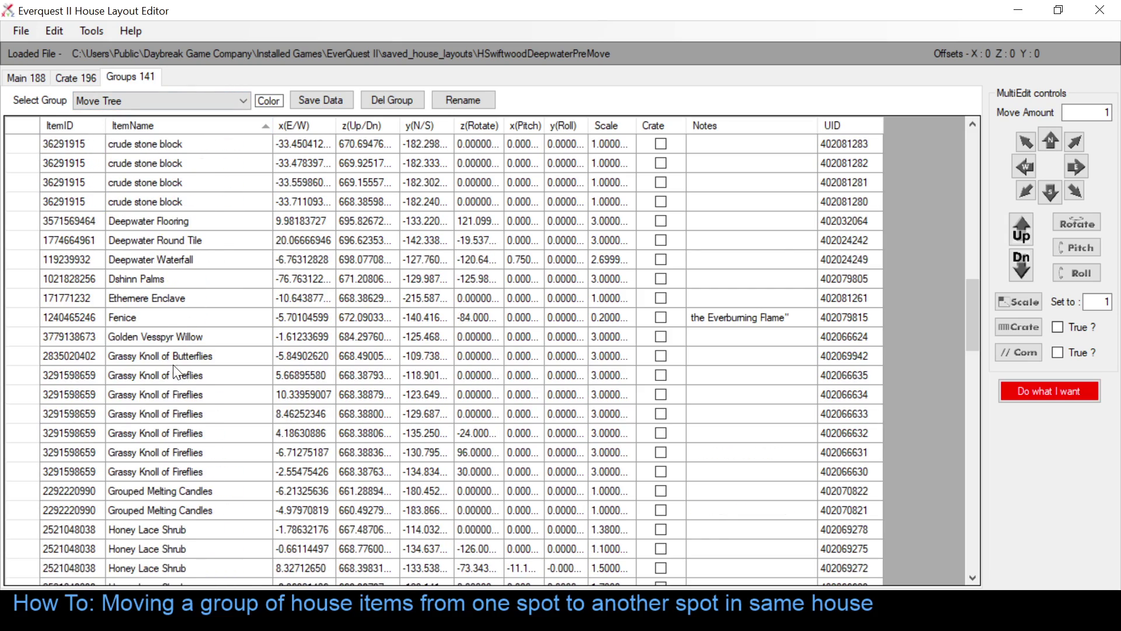
{"action": "scroll", "coordinate": [171, 368], "scroll_direction": "down", "scroll_amount": 15}
{"action": "scroll", "coordinate": [169, 410], "scroll_direction": "down", "scroll_amount": 5}
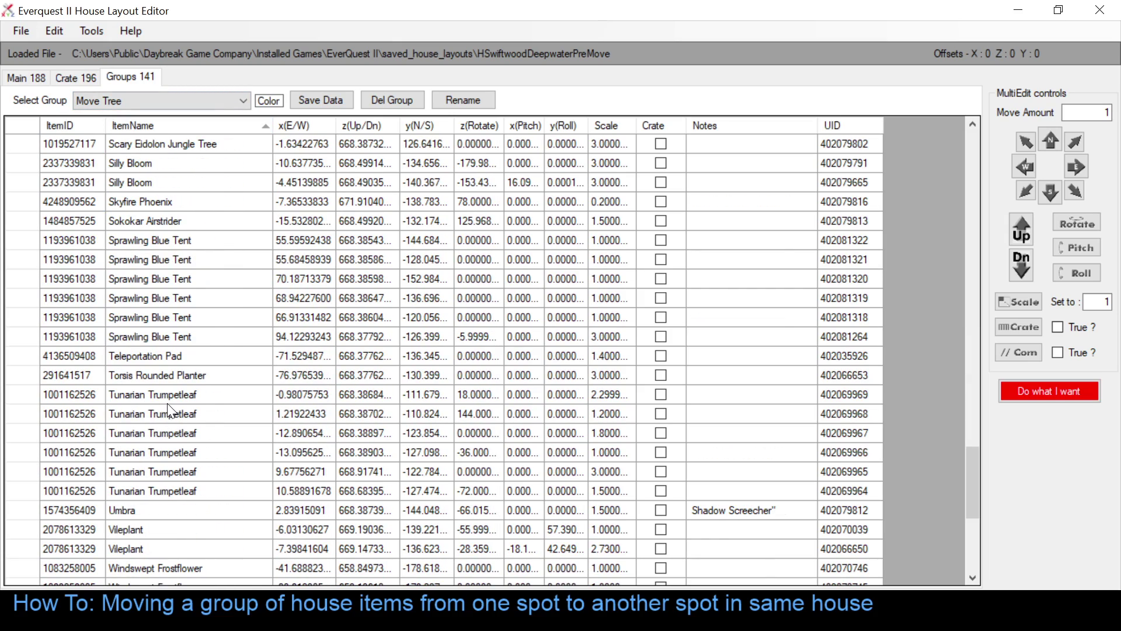
{"action": "left_click", "coordinate": [33, 241]}
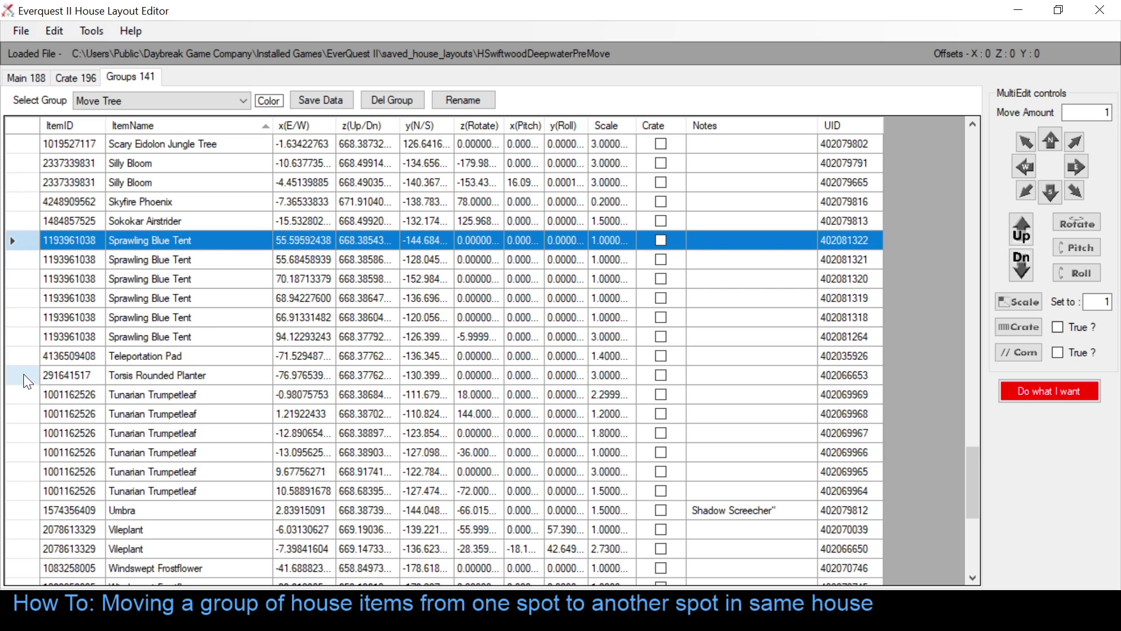
{"action": "left_click_drag", "start_coordinate": [27, 330], "coordinate": [27, 329]}
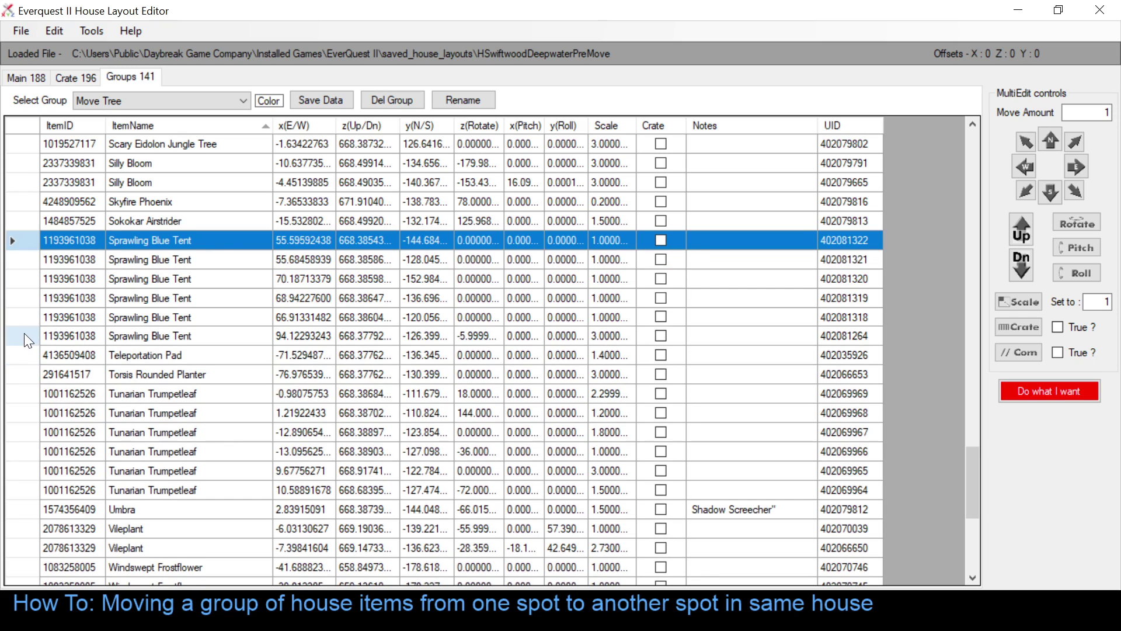
{"action": "left_click", "coordinate": [23, 336], "text": "shift"}
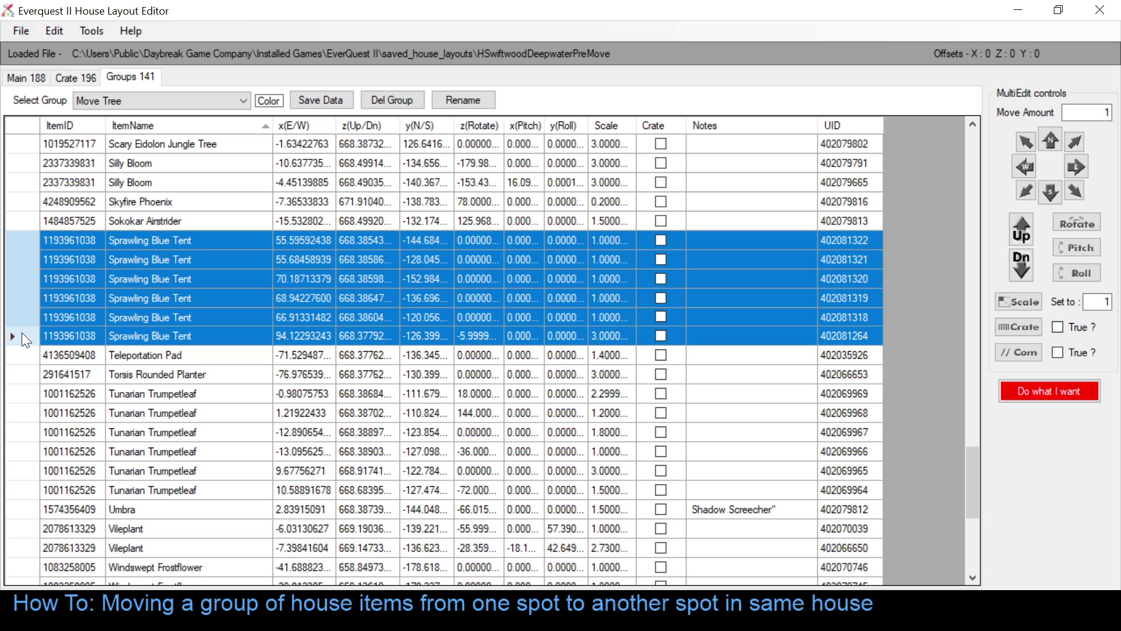
{"action": "left_click", "coordinate": [18, 241]}
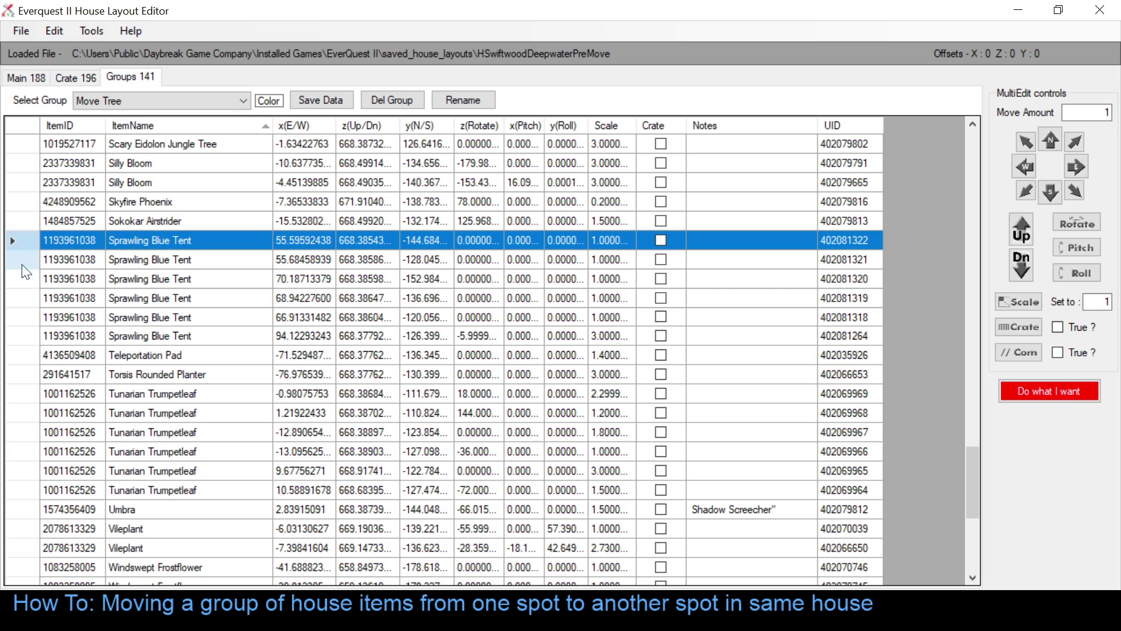
{"action": "left_click", "coordinate": [23, 336], "text": "shift"}
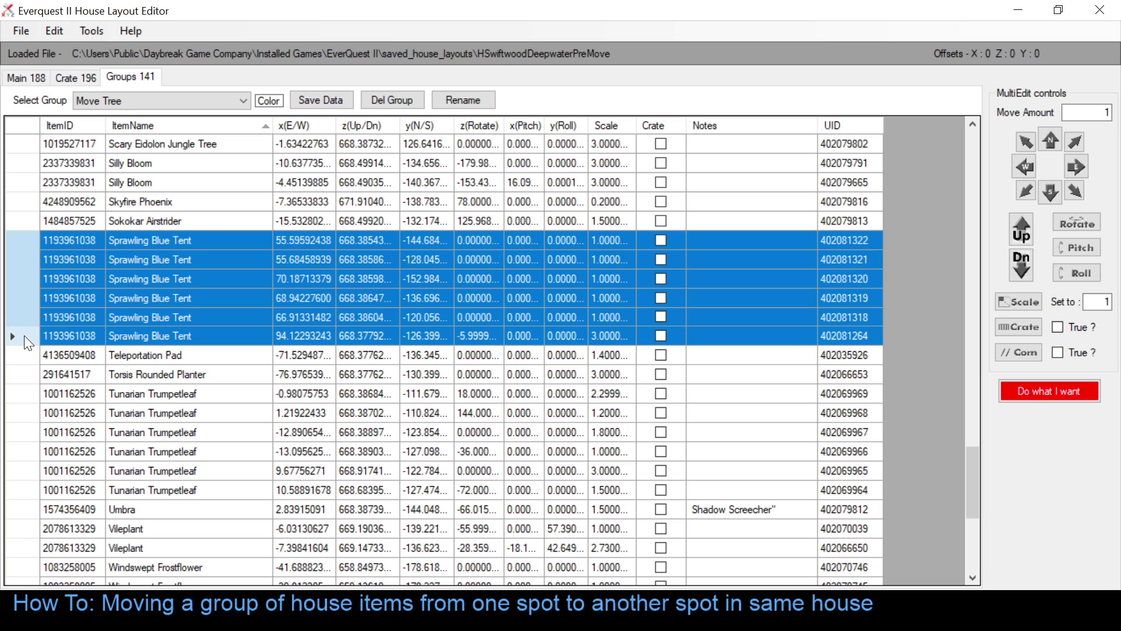
{"action": "right_click", "coordinate": [24, 336]}
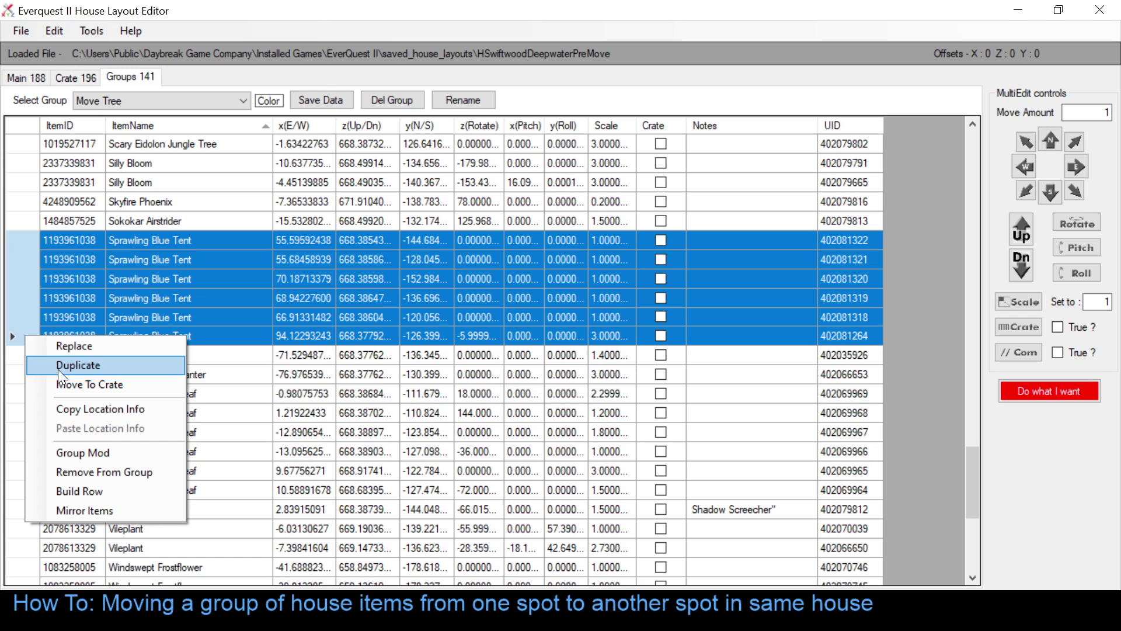
{"action": "left_click", "coordinate": [89, 476]}
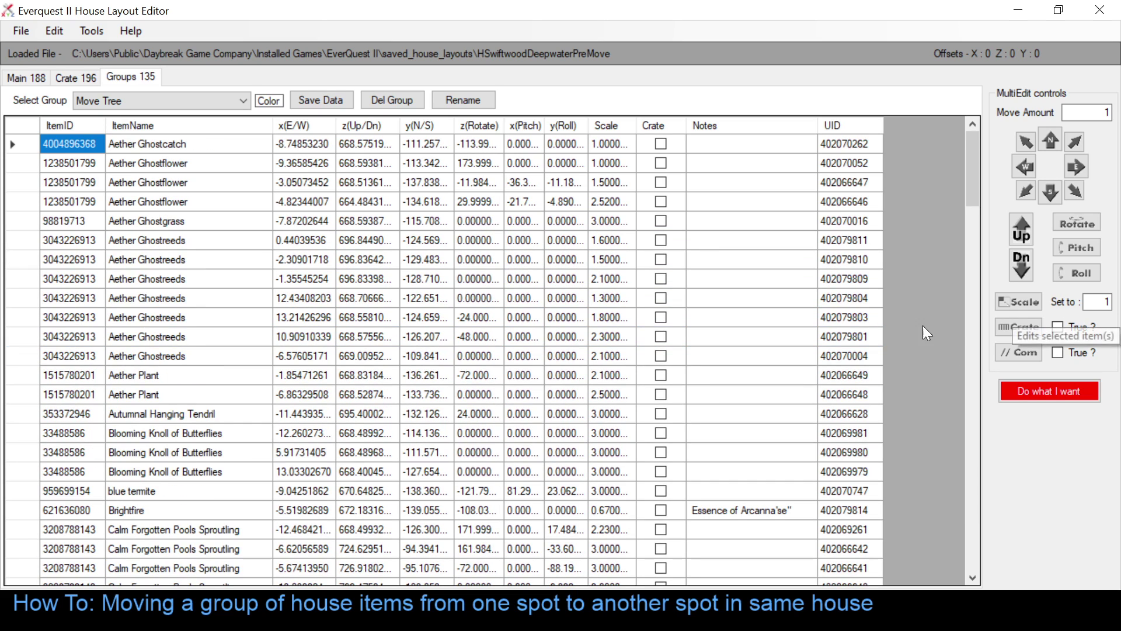
Step: Switch to the EverQuest II game, close the Deepwater Round Tile information and leave the platform to view the tree from outside
{"action": "key", "text": "alt+Tab"}
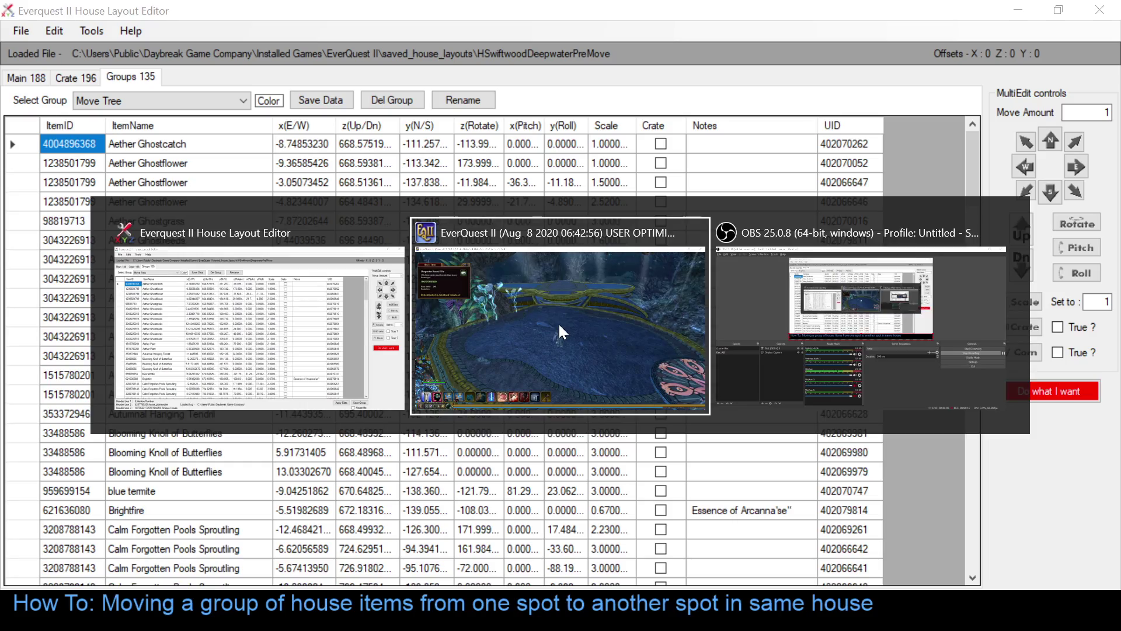
{"action": "left_click", "coordinate": [559, 324]}
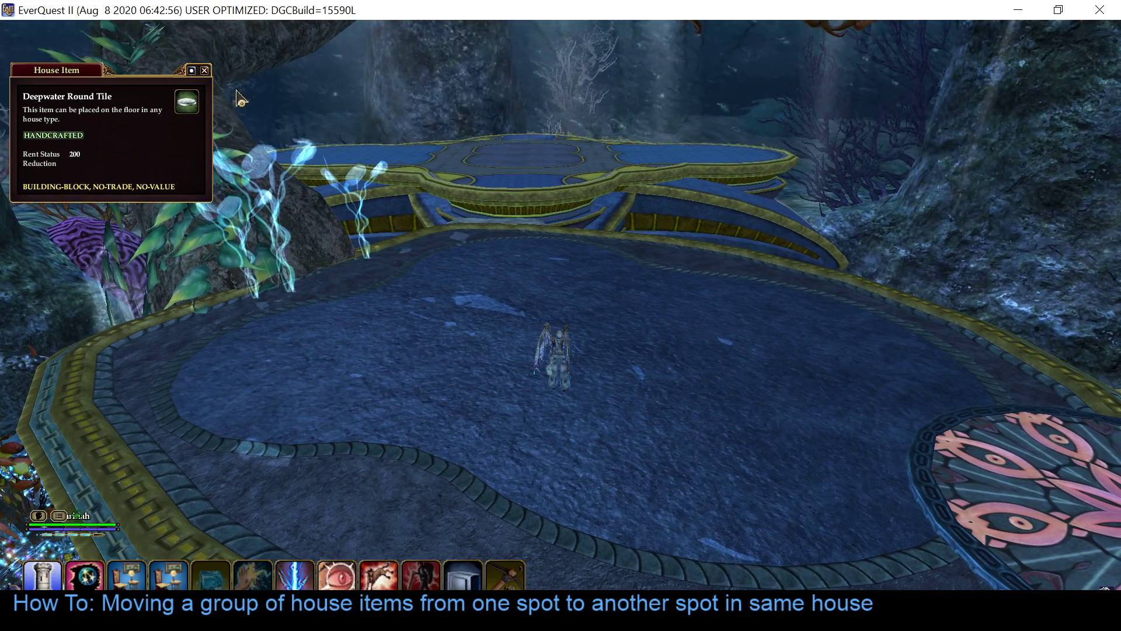
{"action": "left_click", "coordinate": [205, 72]}
{"action": "key", "text": "d"}
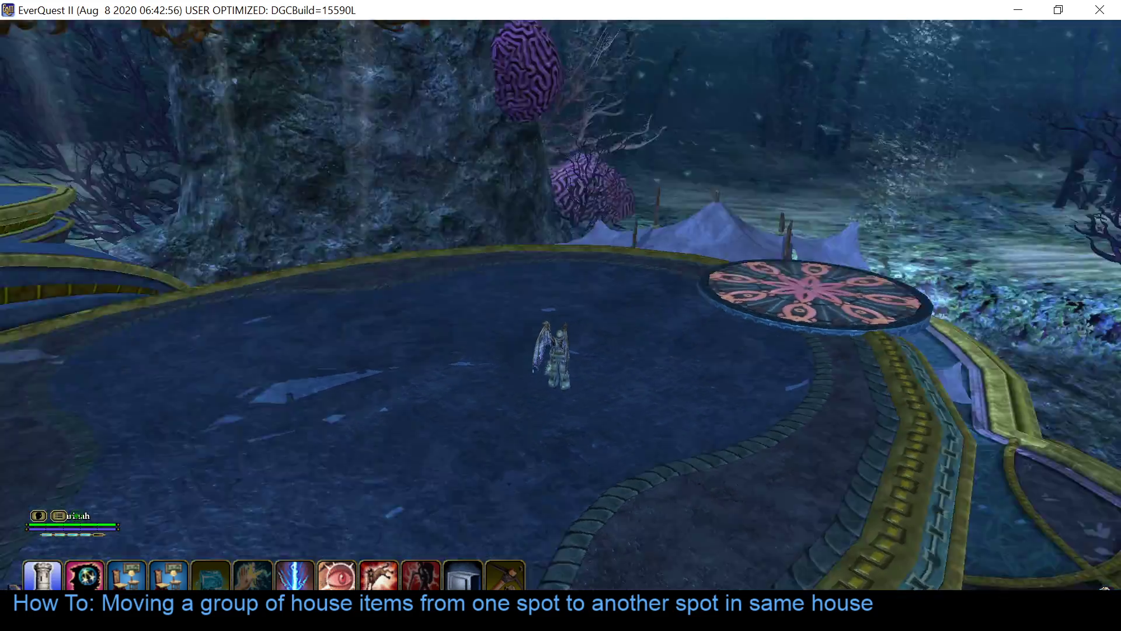
{"action": "key", "text": "w"}
{"action": "key", "text": "d"}
{"action": "key", "text": "a"}
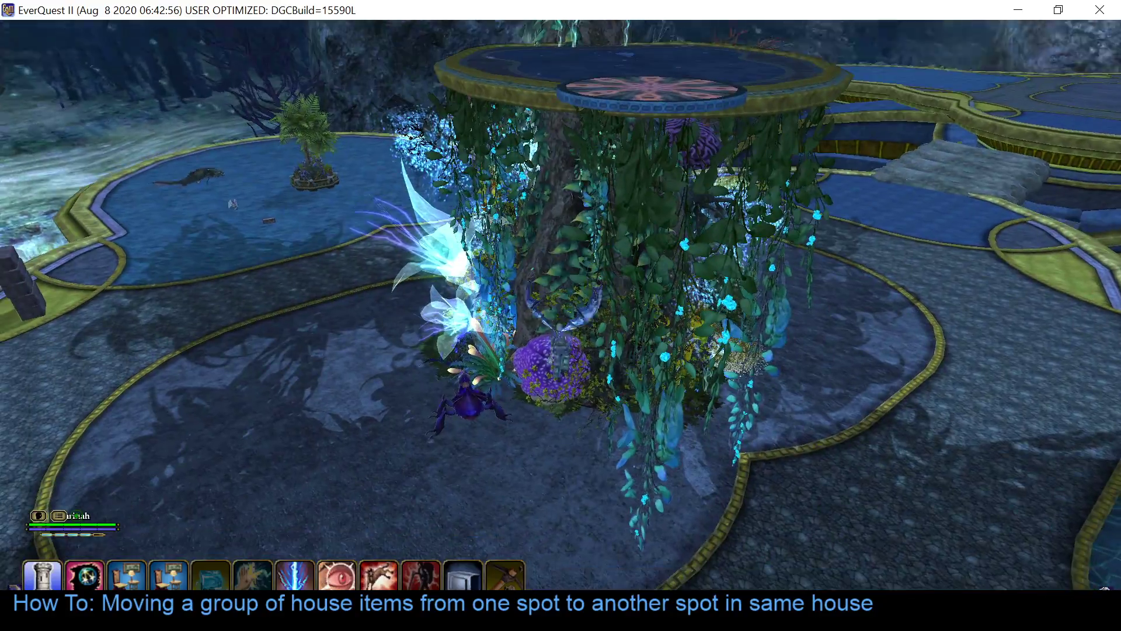
Step: Approach the stone stacks at the edge of the house and examine which items they are made of
{"action": "key", "text": "a"}
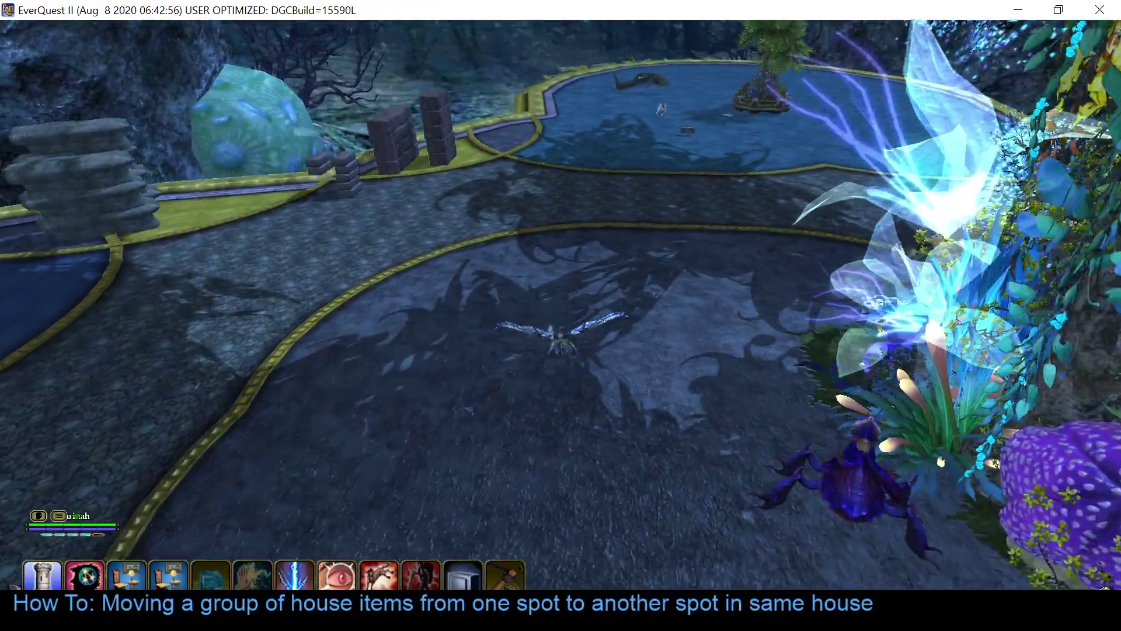
{"action": "key", "text": "a"}
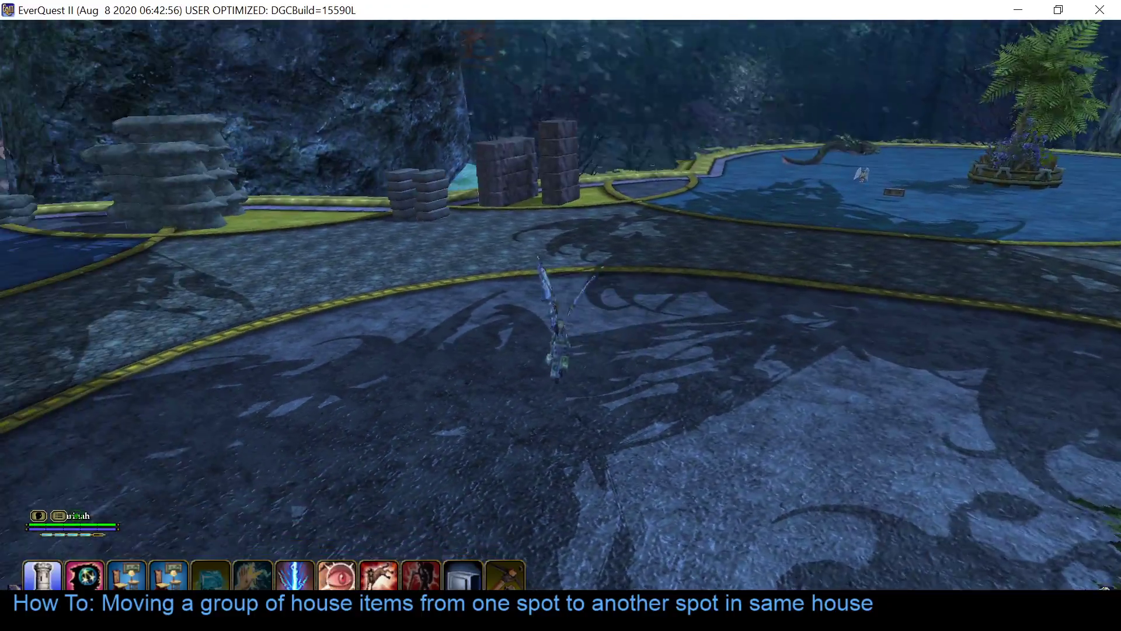
{"action": "key", "text": "d"}
{"action": "key", "text": "a"}
{"action": "key", "text": "w"}
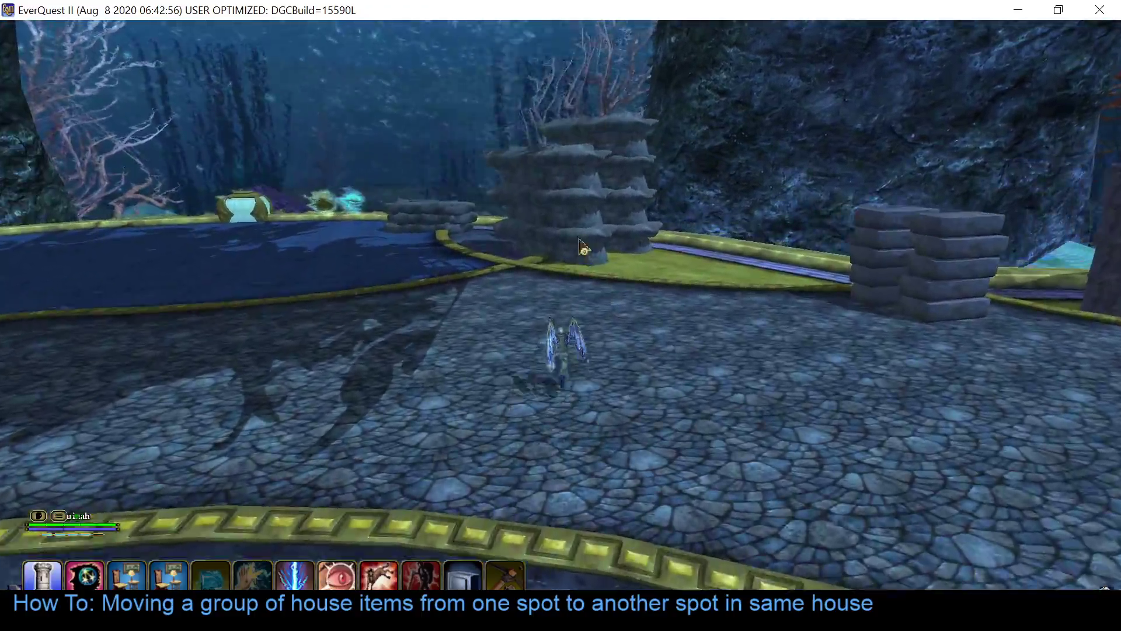
{"action": "left_click_drag", "start_coordinate": [601, 253], "coordinate": [818, 274]}
{"action": "key", "text": "d"}
{"action": "key", "text": "w"}
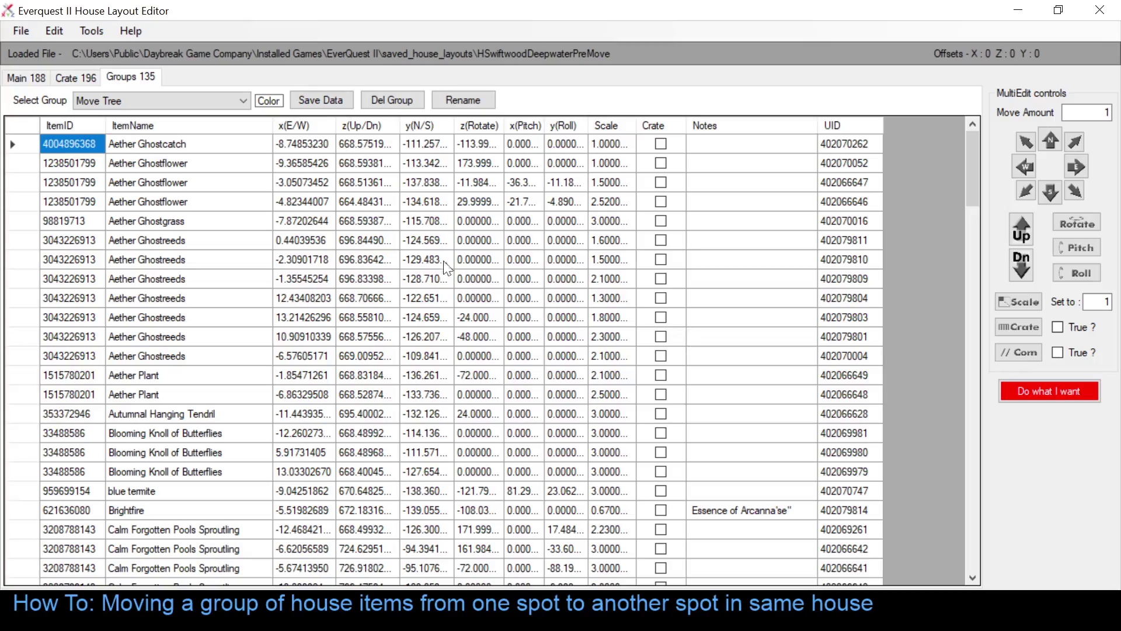
Step: In the House Layout Editor, remove all rough stone bench and rough stone table items from the Move Tree group
{"action": "scroll", "coordinate": [174, 262], "scroll_direction": "down", "scroll_amount": 20}
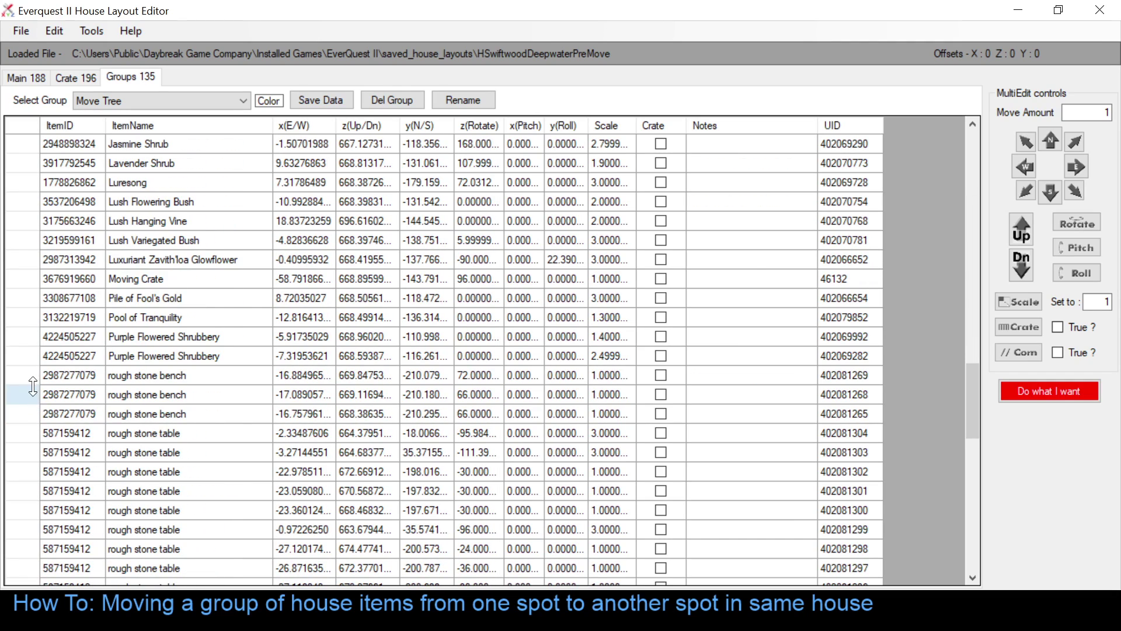
{"action": "left_click", "coordinate": [28, 377]}
{"action": "scroll", "coordinate": [112, 433], "scroll_direction": "down", "scroll_amount": 4}
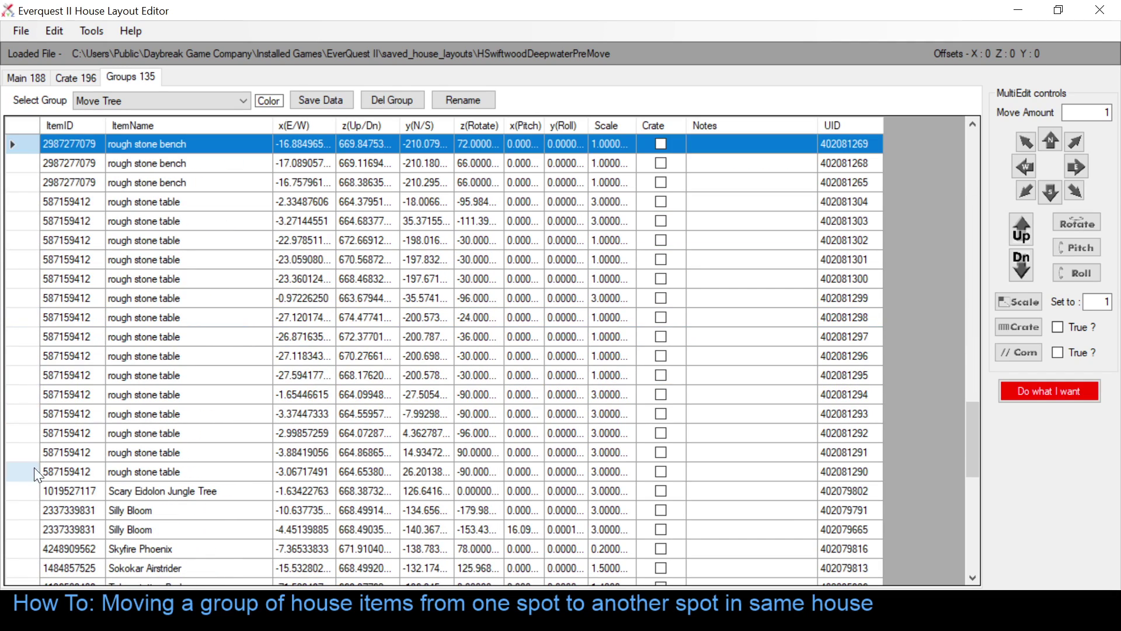
{"action": "left_click", "coordinate": [24, 467], "text": "shift"}
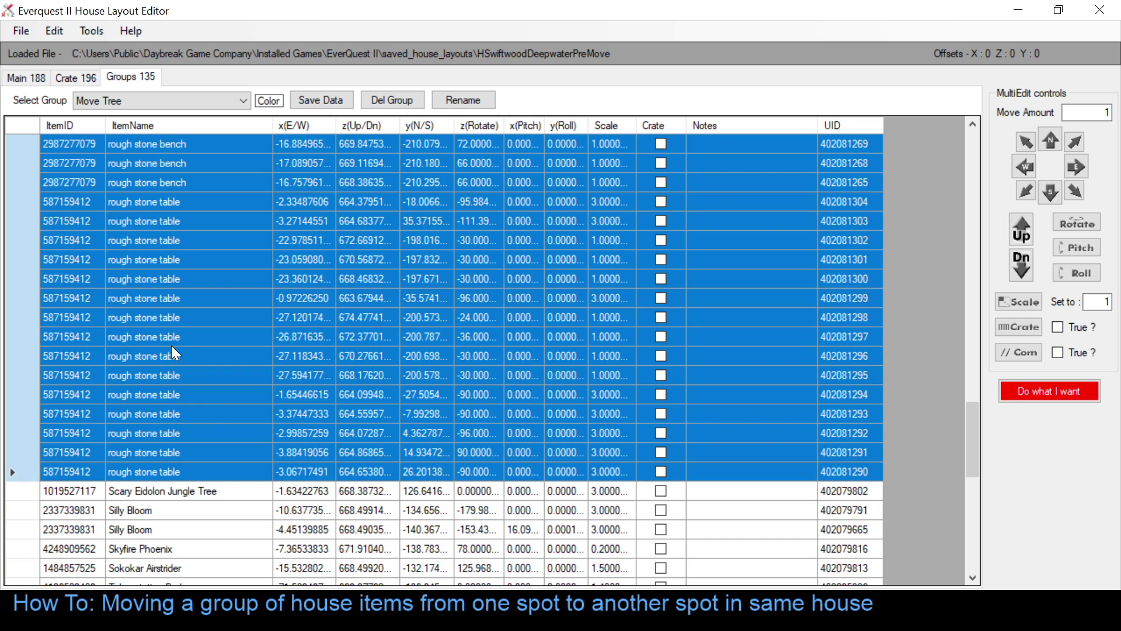
{"action": "right_click", "coordinate": [30, 429]}
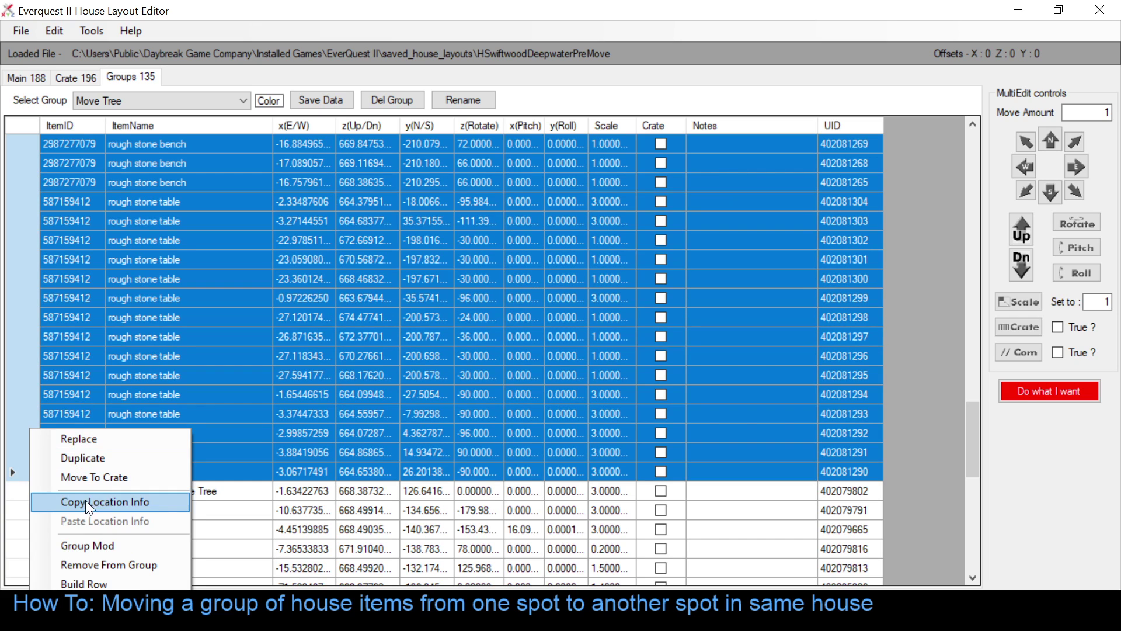
{"action": "left_click", "coordinate": [99, 569]}
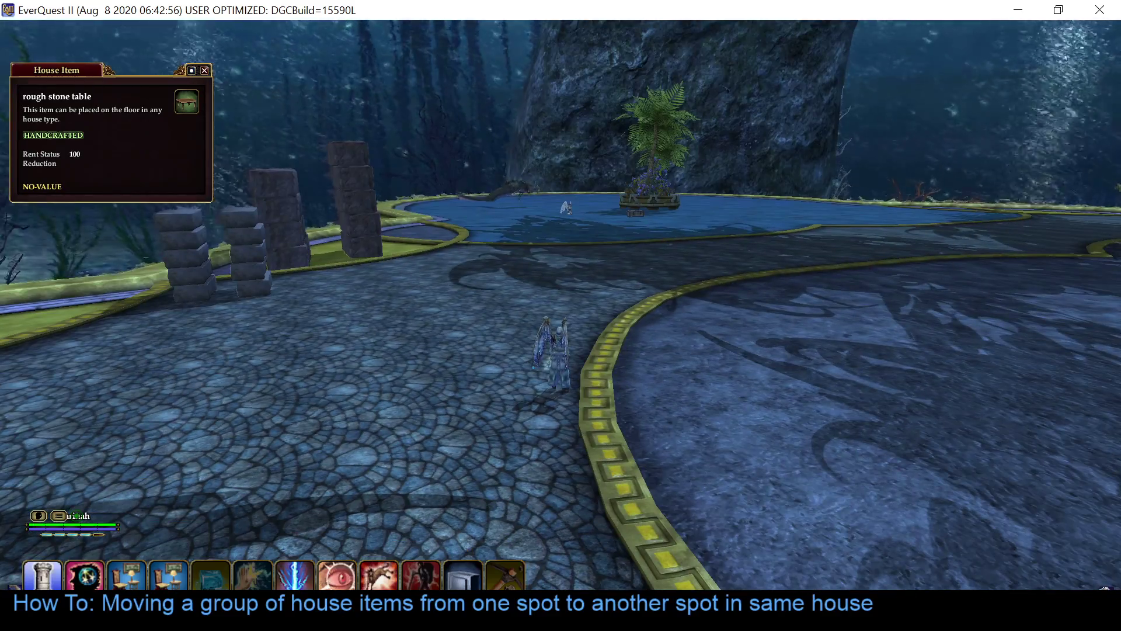
Step: In the EverQuest II game, close the rough stone table information and examine an item in each of the other stone stacks
{"action": "key", "text": "a"}
{"action": "key", "text": "w"}
{"action": "key", "text": "w"}
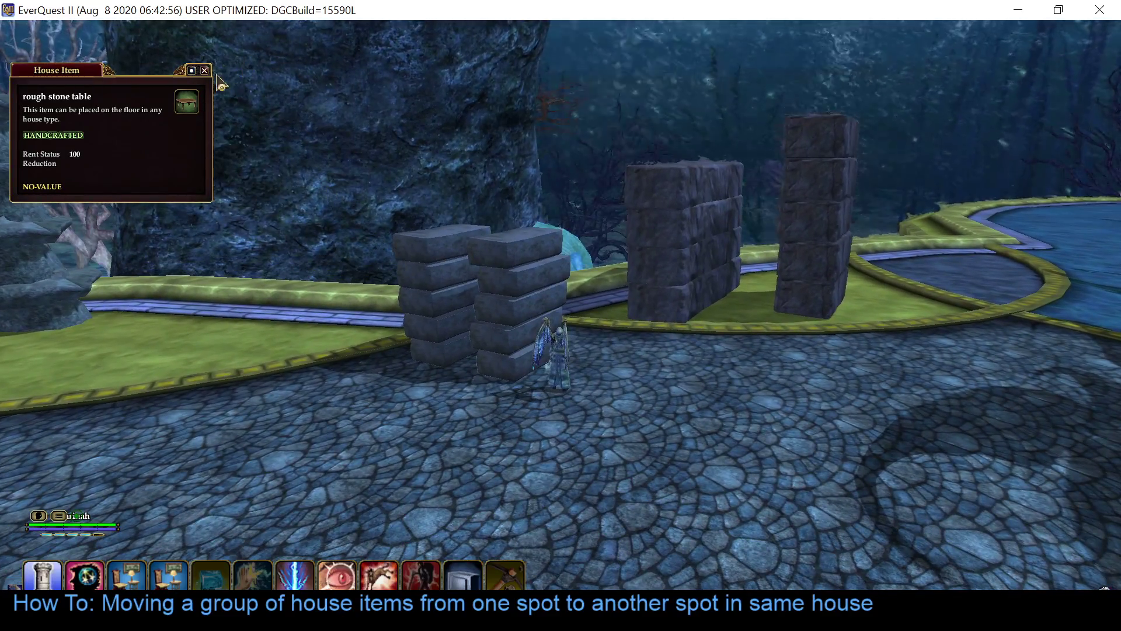
{"action": "key", "text": "Escape"}
{"action": "right_click", "coordinate": [529, 253]}
{"action": "left_click", "coordinate": [541, 255]}
{"action": "right_click", "coordinate": [694, 211]}
{"action": "key", "text": "w"}
{"action": "right_click", "coordinate": [649, 256]}
{"action": "left_click", "coordinate": [669, 254]}
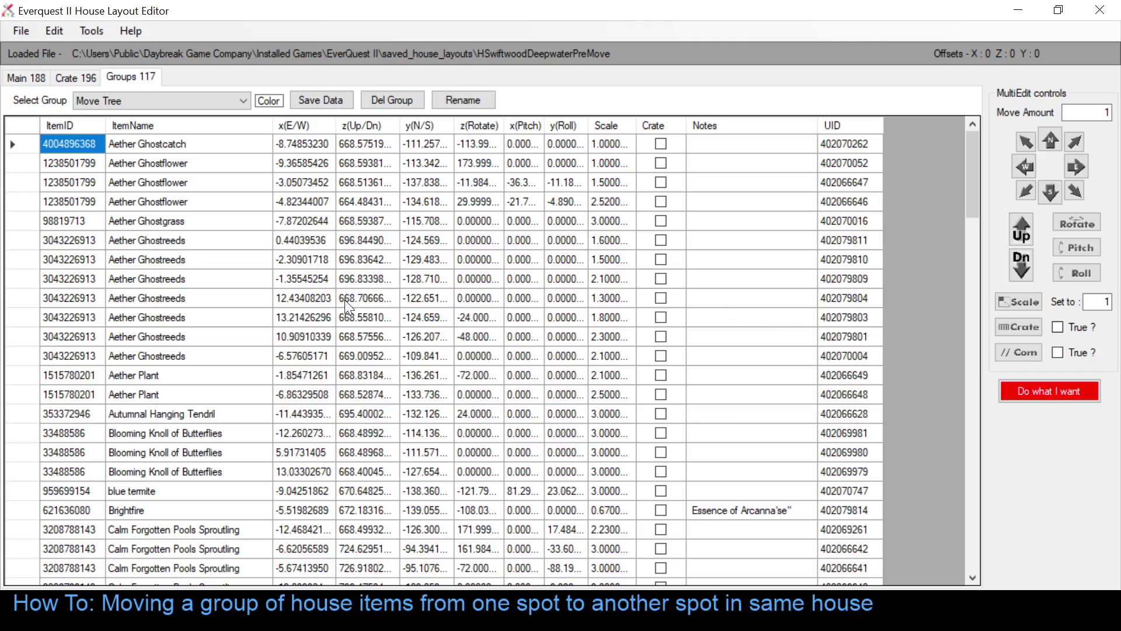
Step: In the House Layout Editor, remove all Chalp Long Stone Slab and Chalp Stone Slab items from the Move Tree group
{"action": "scroll", "coordinate": [344, 299], "scroll_direction": "down", "scroll_amount": 4}
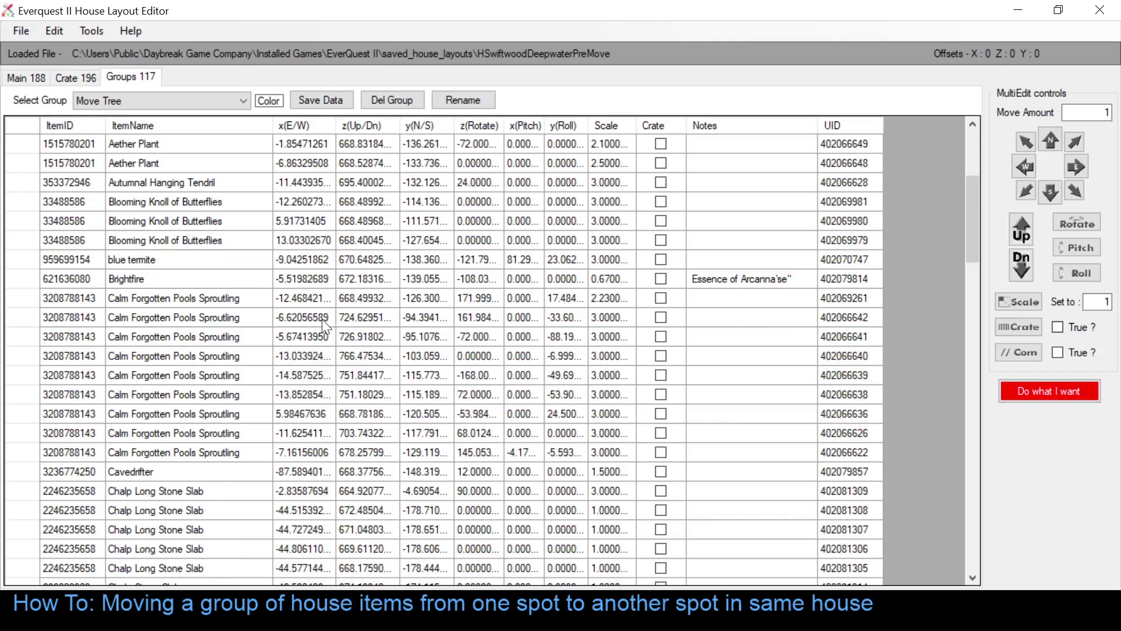
{"action": "scroll", "coordinate": [308, 357], "scroll_direction": "down", "scroll_amount": 2}
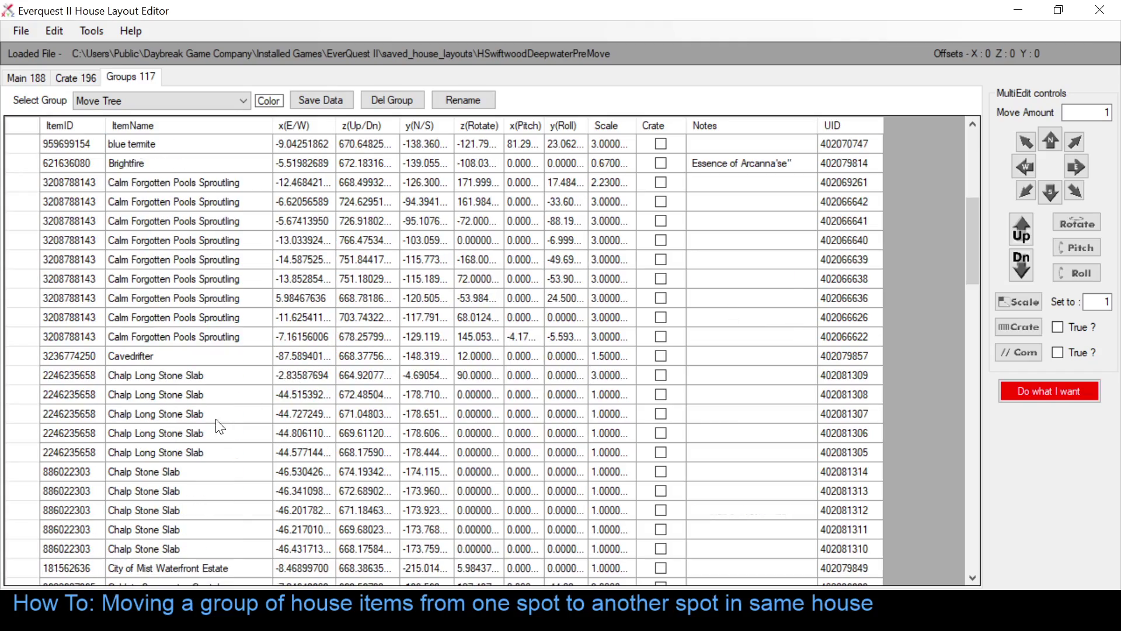
{"action": "left_click", "coordinate": [27, 376]}
{"action": "scroll", "coordinate": [68, 411], "scroll_direction": "down", "scroll_amount": 2}
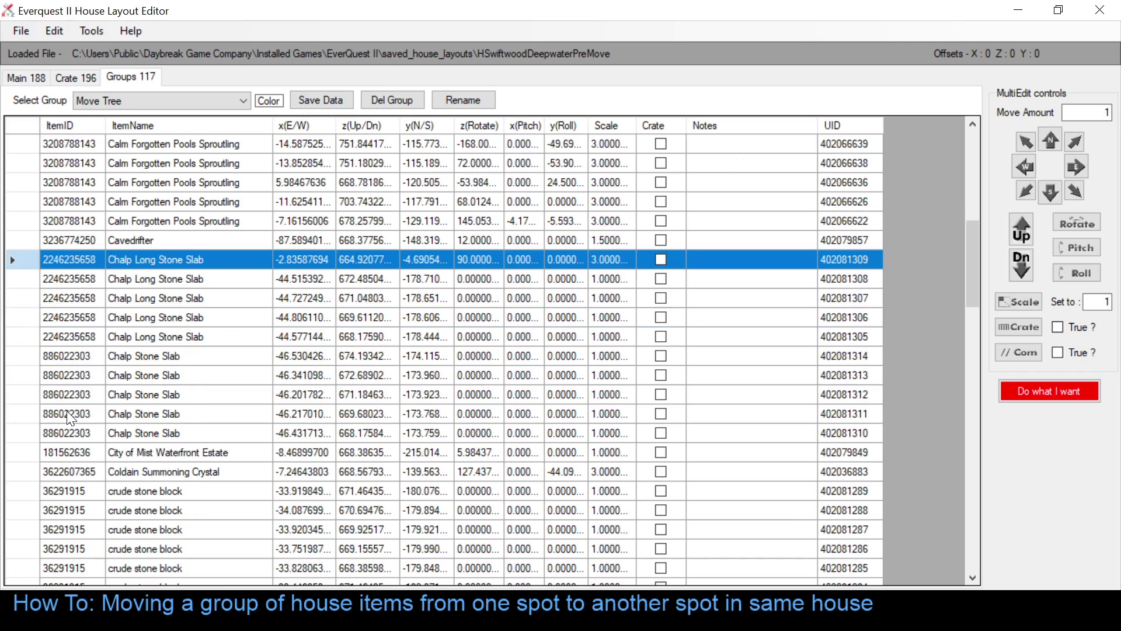
{"action": "left_click", "coordinate": [22, 435], "text": "shift"}
{"action": "right_click", "coordinate": [23, 434]}
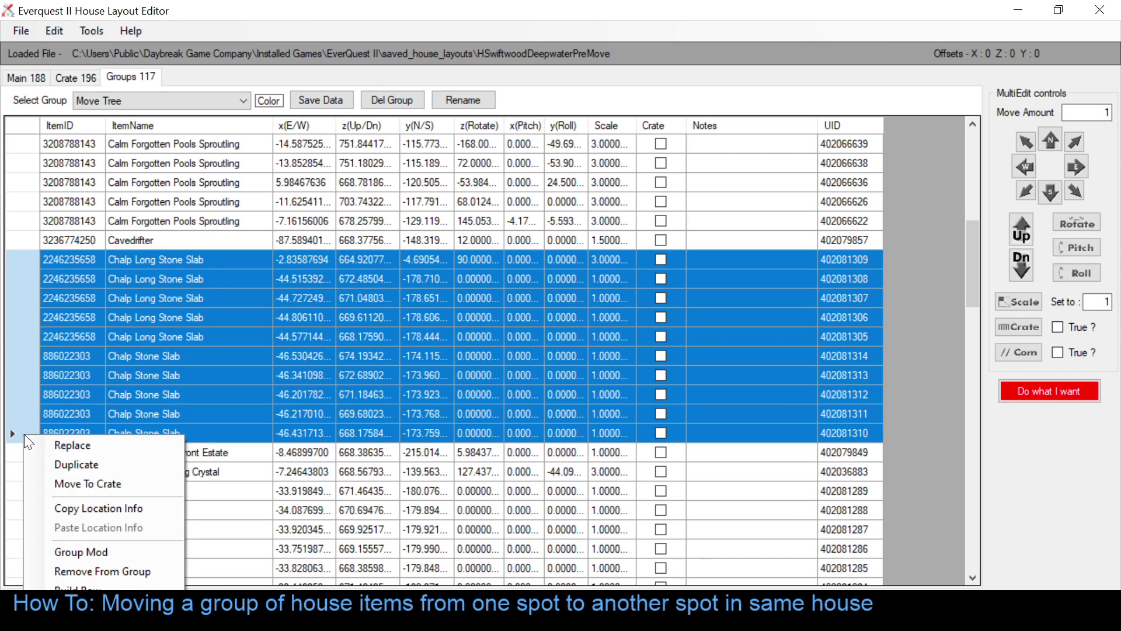
{"action": "left_click", "coordinate": [91, 570]}
Step: Check the remaining stone item's name in the game and remove all crude stone block items from the Move Tree group
{"action": "key", "text": "alt+Tab"}
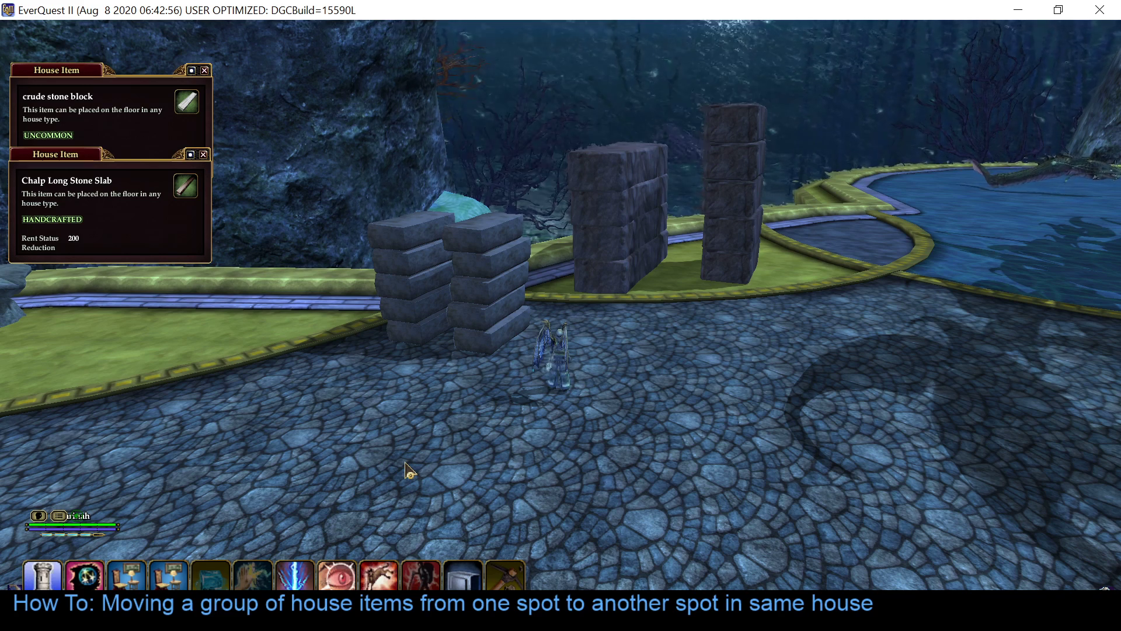
{"action": "key", "text": "alt+Tab"}
{"action": "scroll", "coordinate": [275, 357], "scroll_direction": "down", "scroll_amount": 7}
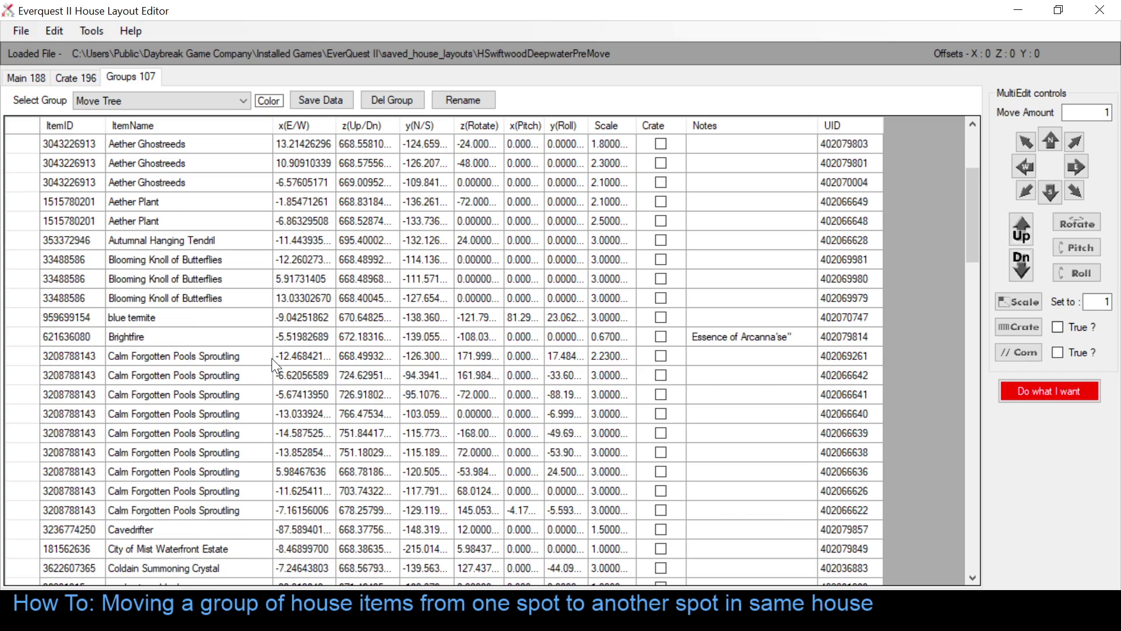
{"action": "left_click", "coordinate": [22, 360]}
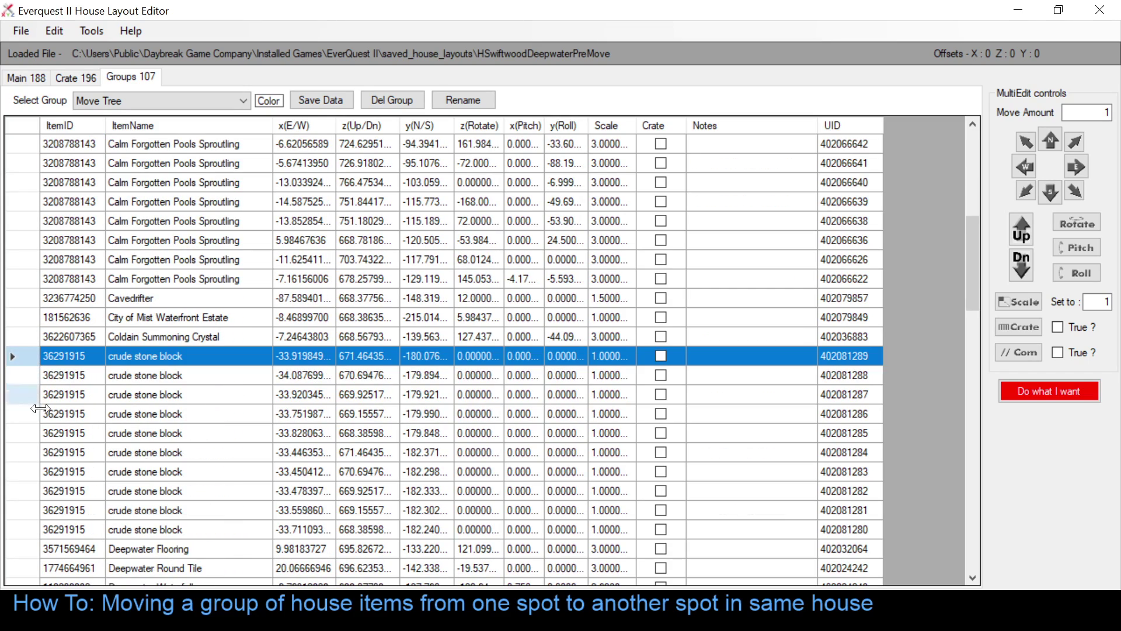
{"action": "left_click", "coordinate": [25, 530], "text": "shift"}
{"action": "right_click", "coordinate": [30, 523]}
{"action": "left_click", "coordinate": [108, 581]}
{"action": "left_click", "coordinate": [505, 453]}
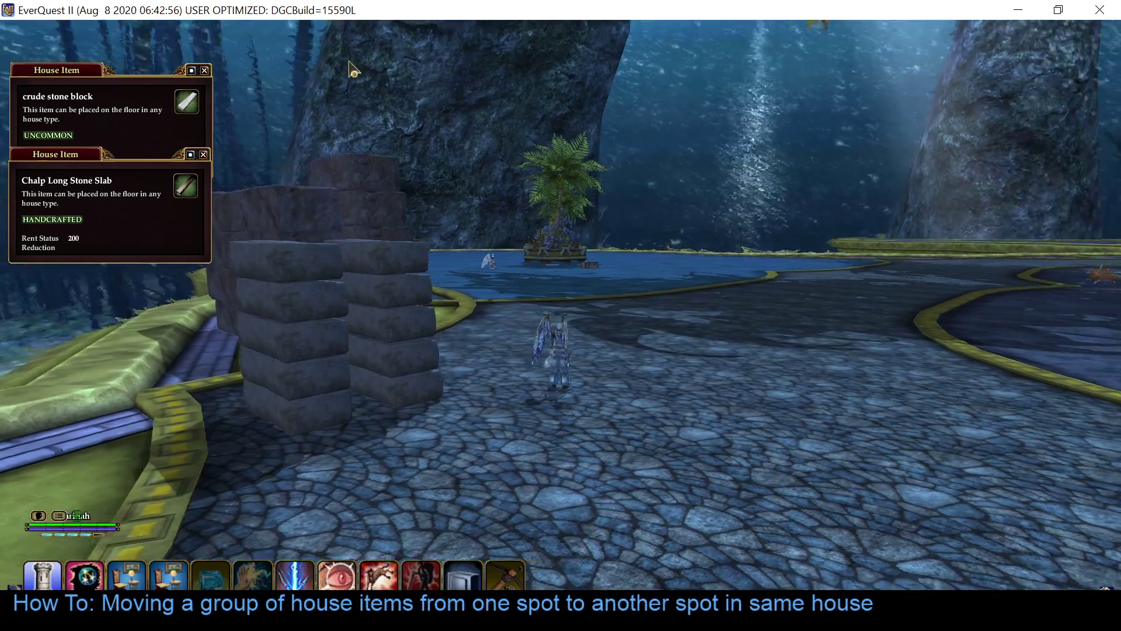
Step: In the EverQuest II game, close both item information windows and look over the tree and the plants around its base
{"action": "key", "text": "d"}
{"action": "key", "text": "w"}
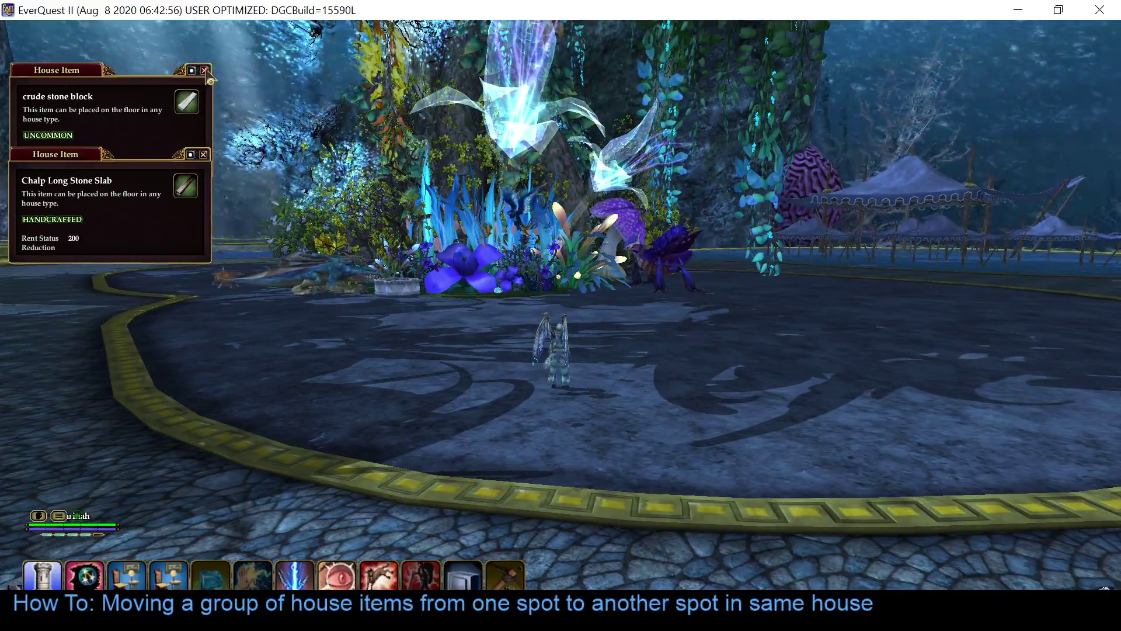
{"action": "left_click", "coordinate": [204, 70]}
{"action": "left_click", "coordinate": [203, 154]}
{"action": "key", "text": "w"}
{"action": "key", "text": "w"}
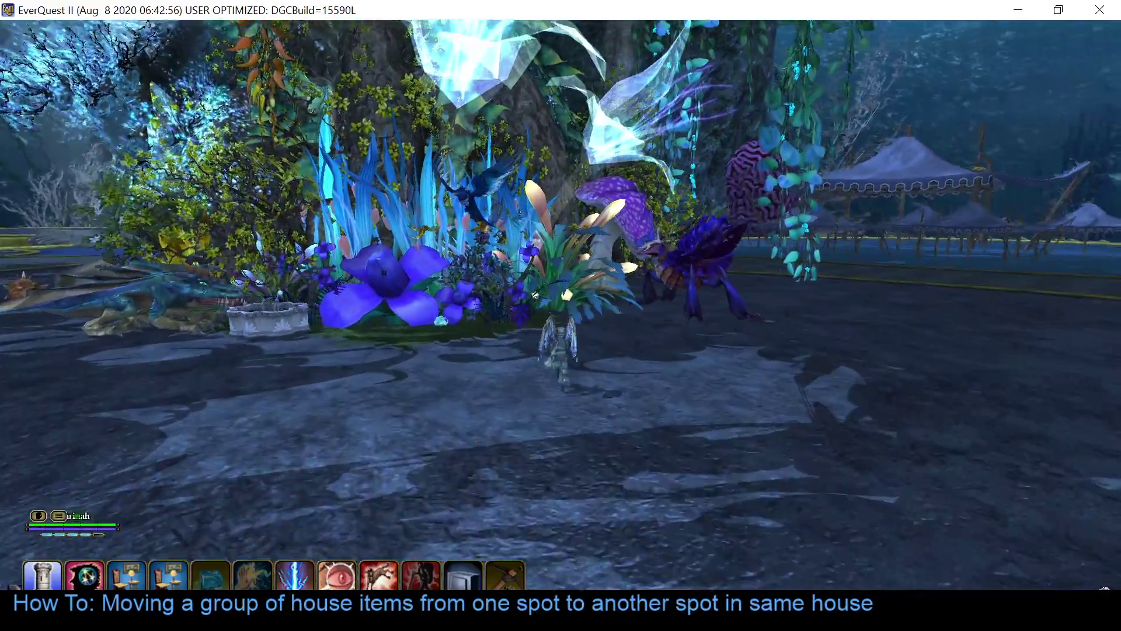
{"action": "key", "text": "s"}
{"action": "key", "text": "a"}
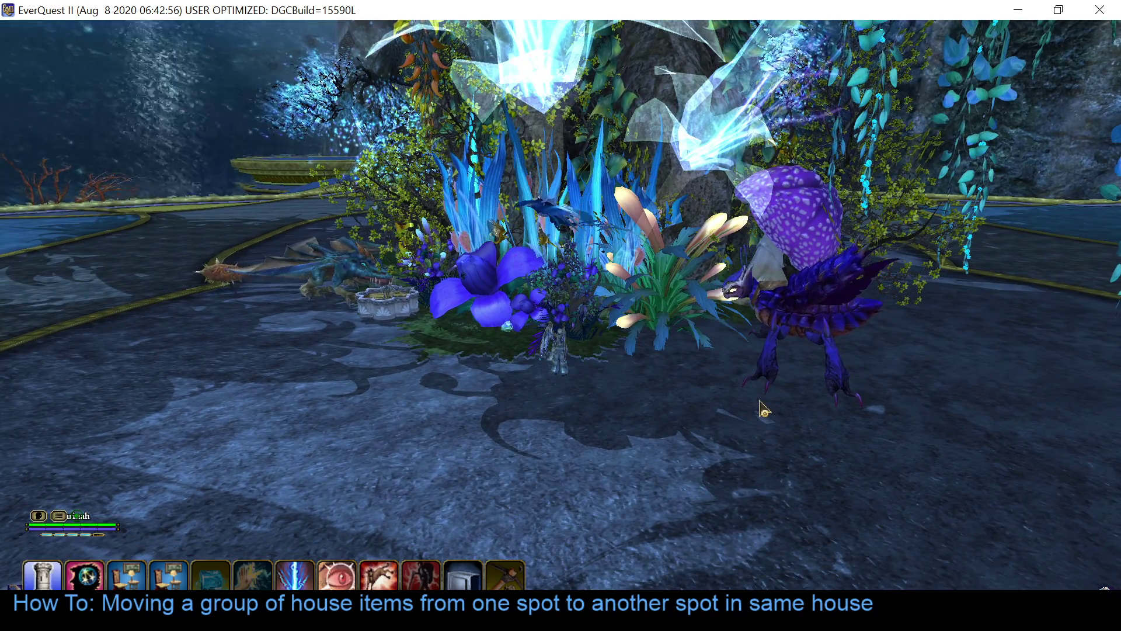
Step: In the House Layout Editor, select every item in the Move Tree group, move them up by 1 and save the group
{"action": "key", "text": "alt+Tab"}
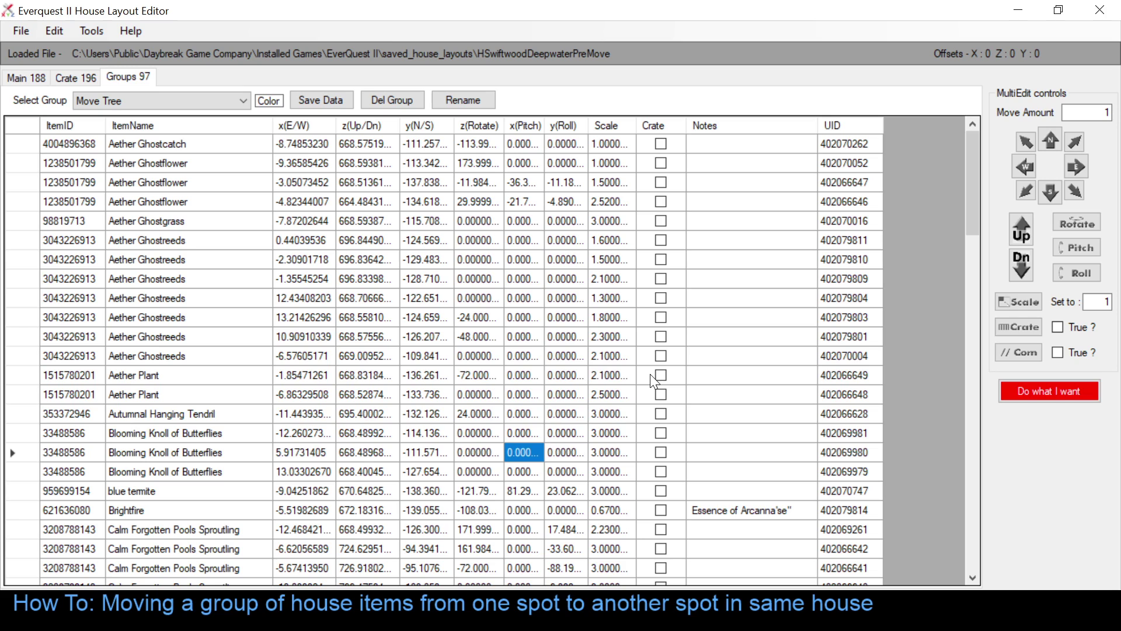
{"action": "left_click", "coordinate": [22, 129]}
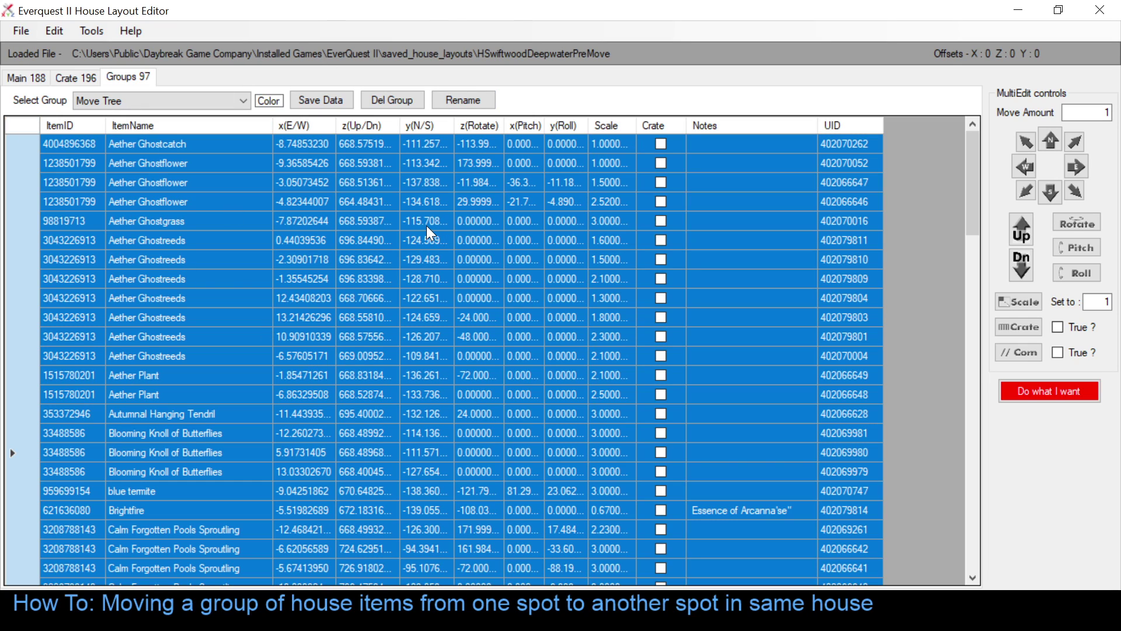
{"action": "left_click", "coordinate": [1029, 229]}
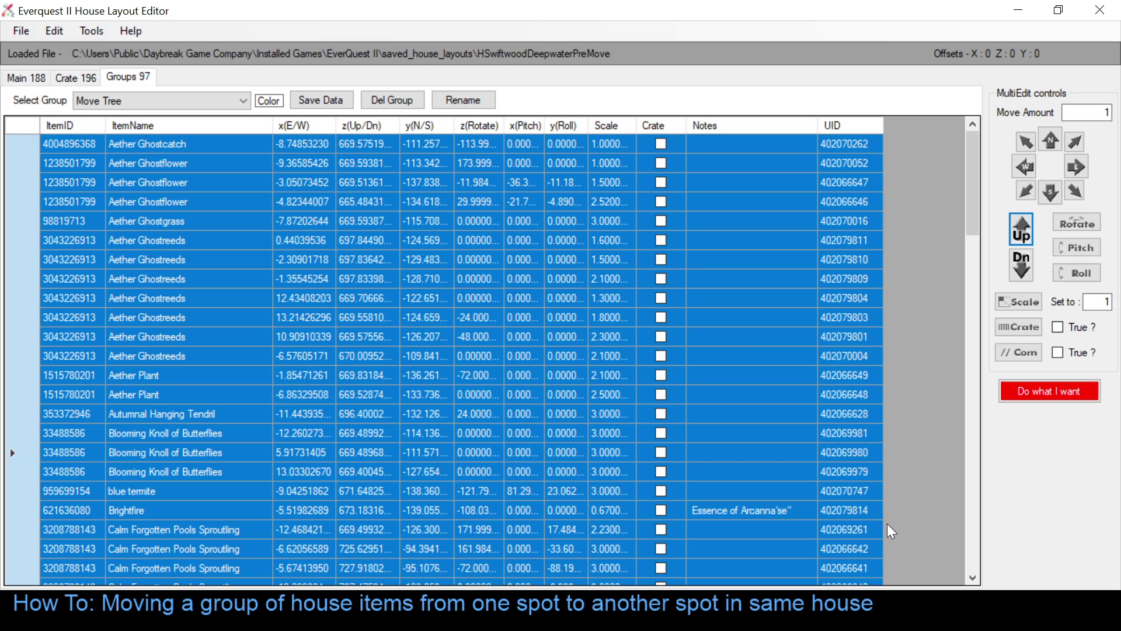
{"action": "key", "text": "ctrl+s"}
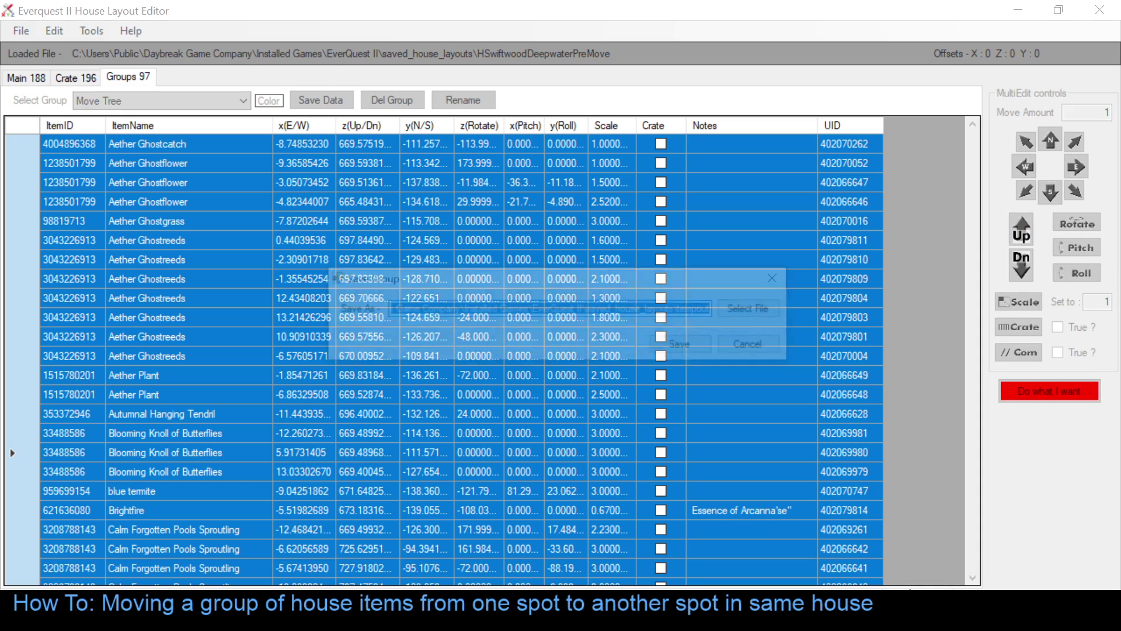
{"action": "left_click", "coordinate": [702, 341]}
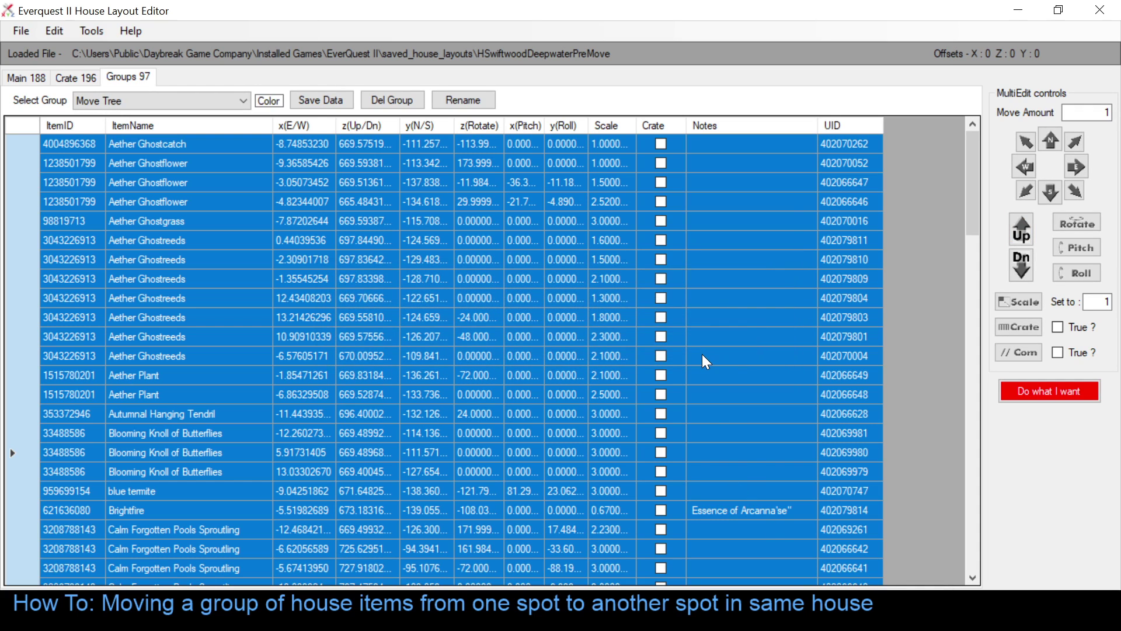
Step: Load the saved layout into the house in the EverQuest II game, check the tree and return to the House Layout Editor
{"action": "key", "text": "alt+Tab"}
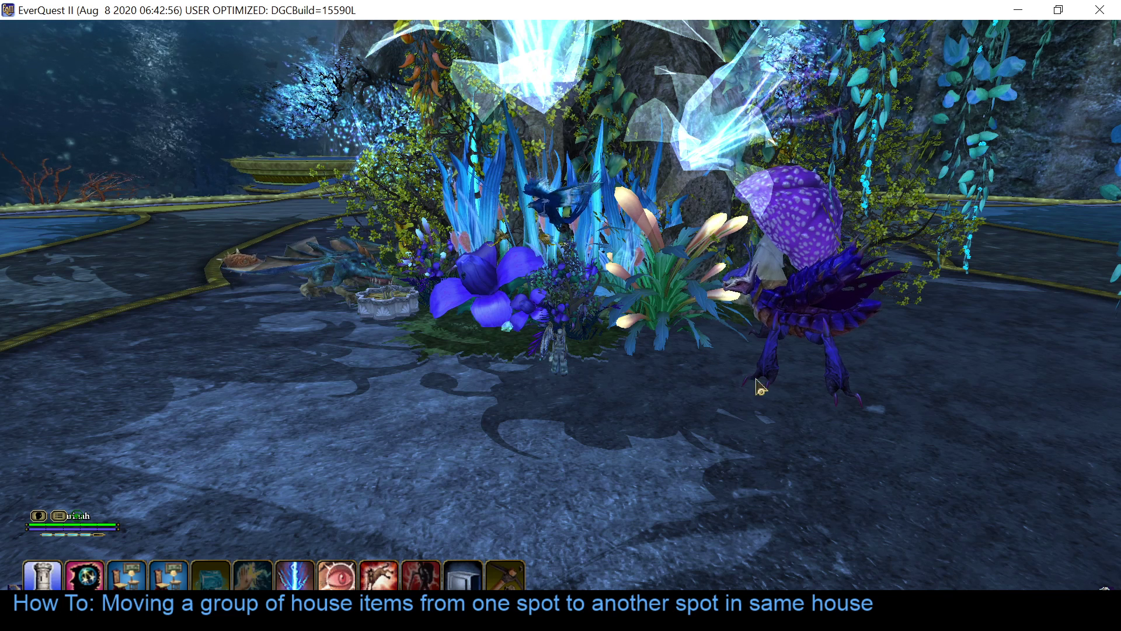
{"action": "key", "text": "s"}
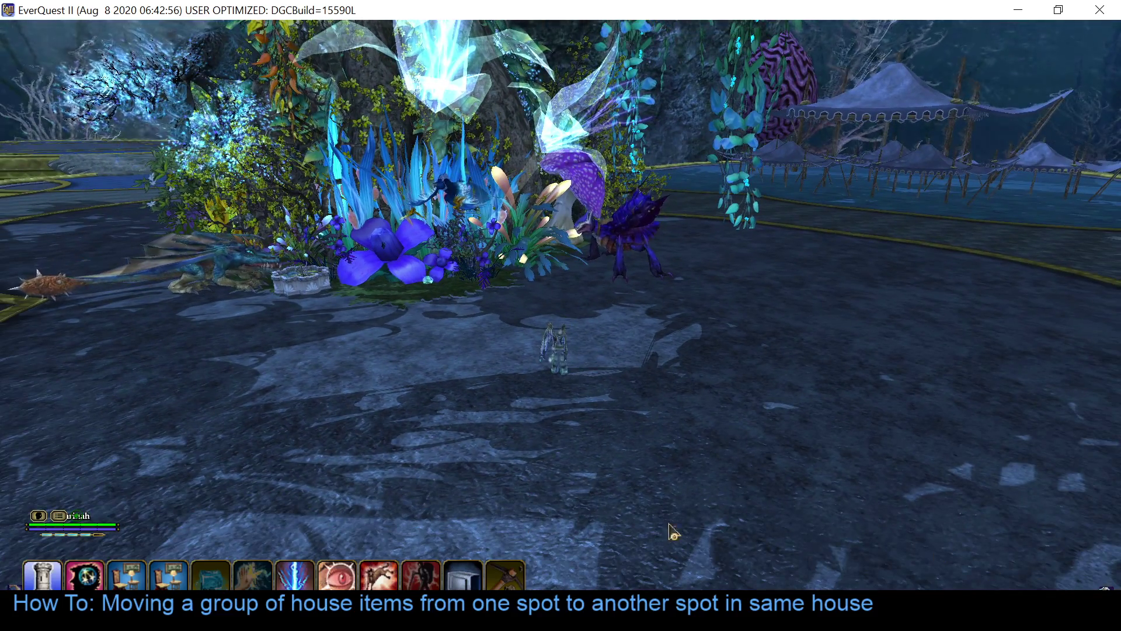
{"action": "left_click", "coordinate": [165, 580]}
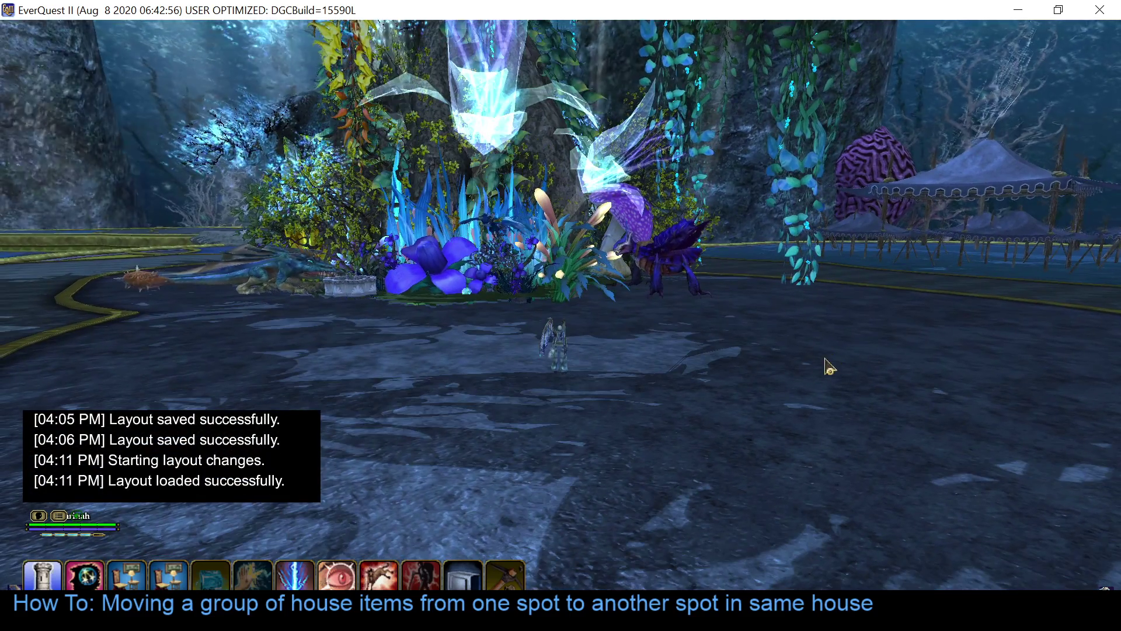
{"action": "left_click_drag", "start_coordinate": [824, 358], "coordinate": [807, 419]}
{"action": "key", "text": "alt+Tab"}
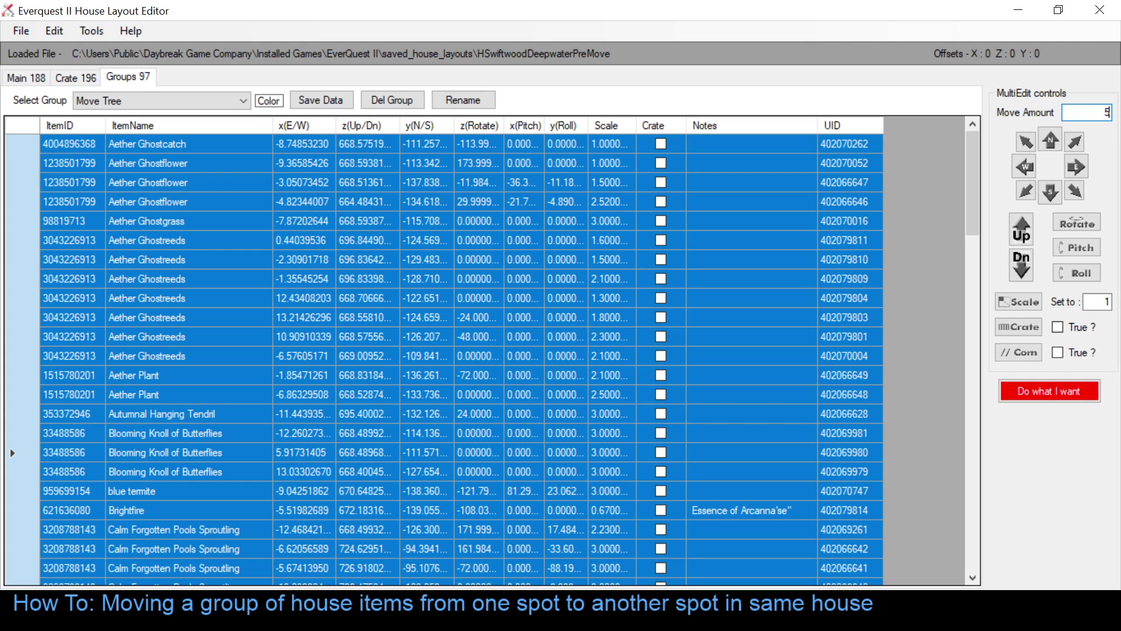
Step: Try raising the selected Move Tree items by 50, reloading the layout in the EverQuest II game to check the spot
{"action": "left_click", "coordinate": [1021, 233]}
{"action": "key", "text": "alt+Tab"}
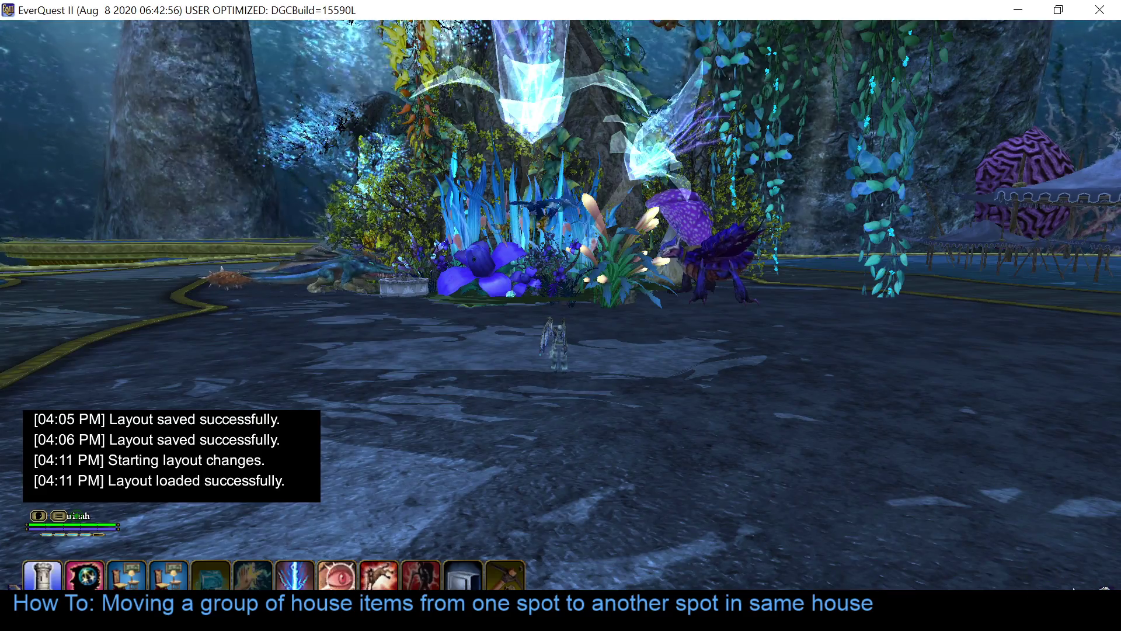
{"action": "left_click", "coordinate": [172, 585]}
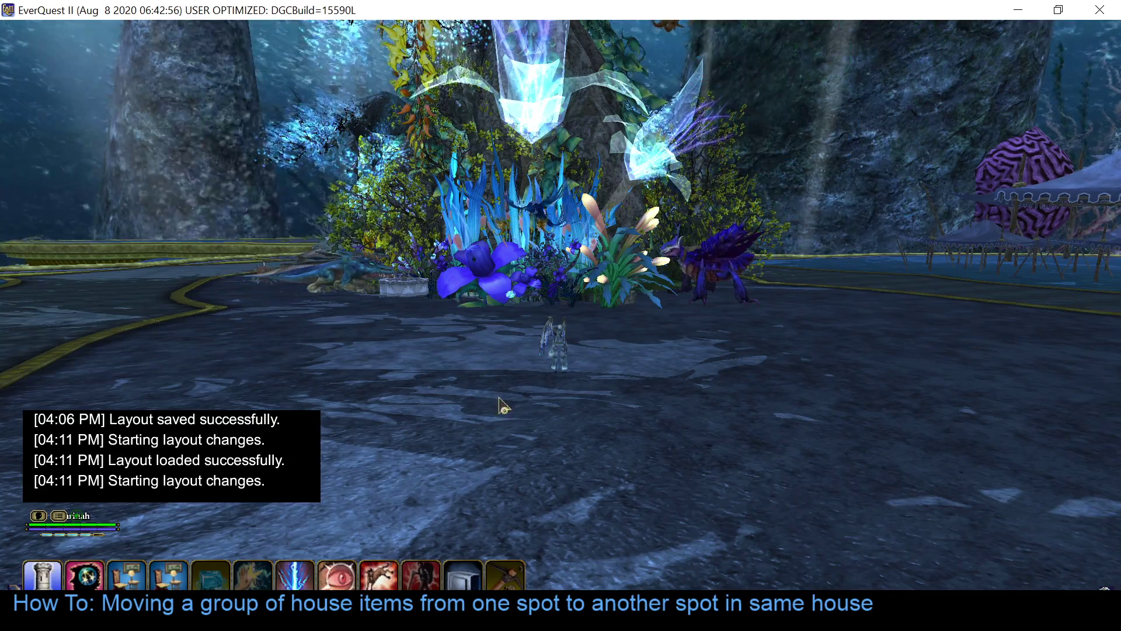
{"action": "left_click_drag", "start_coordinate": [701, 381], "coordinate": [671, 360]}
{"action": "key", "text": "w"}
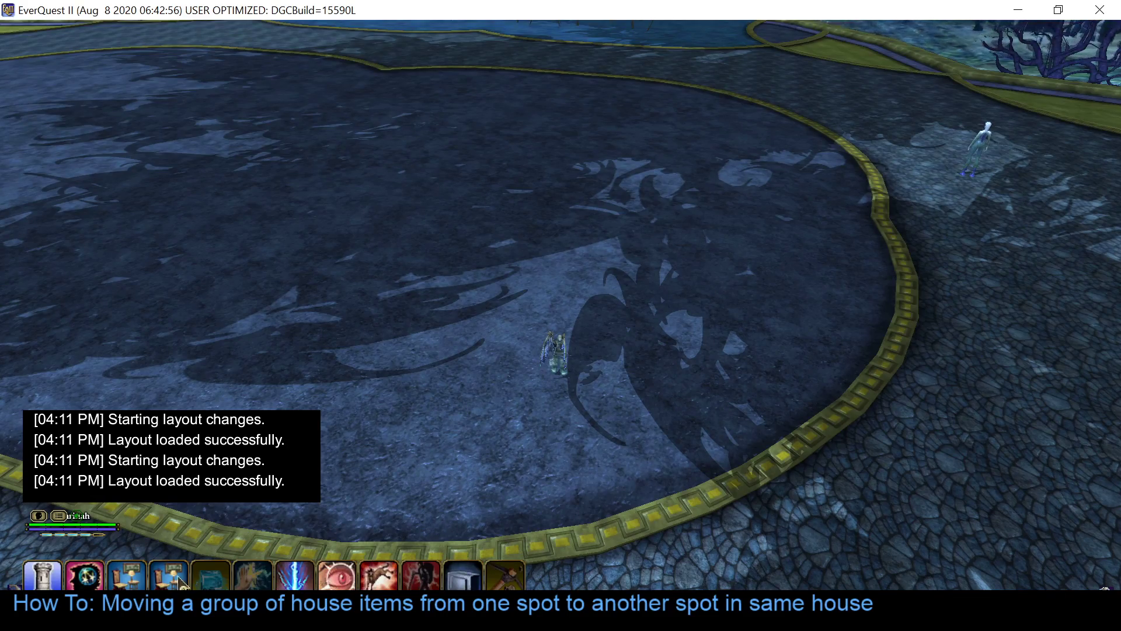
{"action": "left_click", "coordinate": [169, 577]}
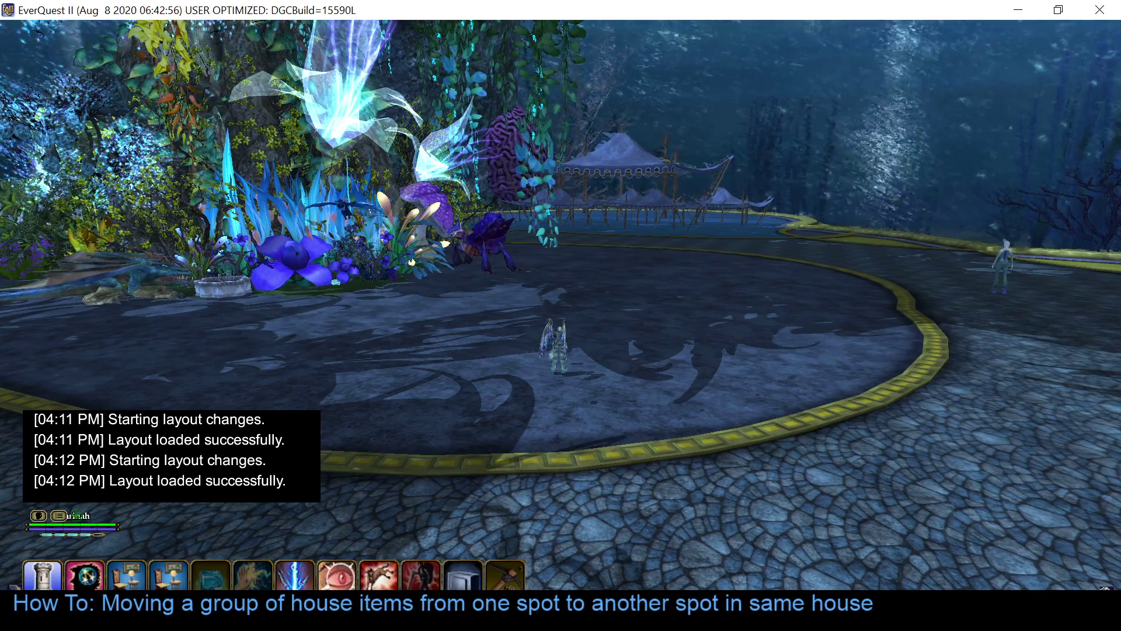
Step: Walk the character to the potted palm on the blue water floor and dismiss the teleport destination list
{"action": "key", "text": "a"}
{"action": "key", "text": "w"}
{"action": "key", "text": "d"}
{"action": "key", "text": "w"}
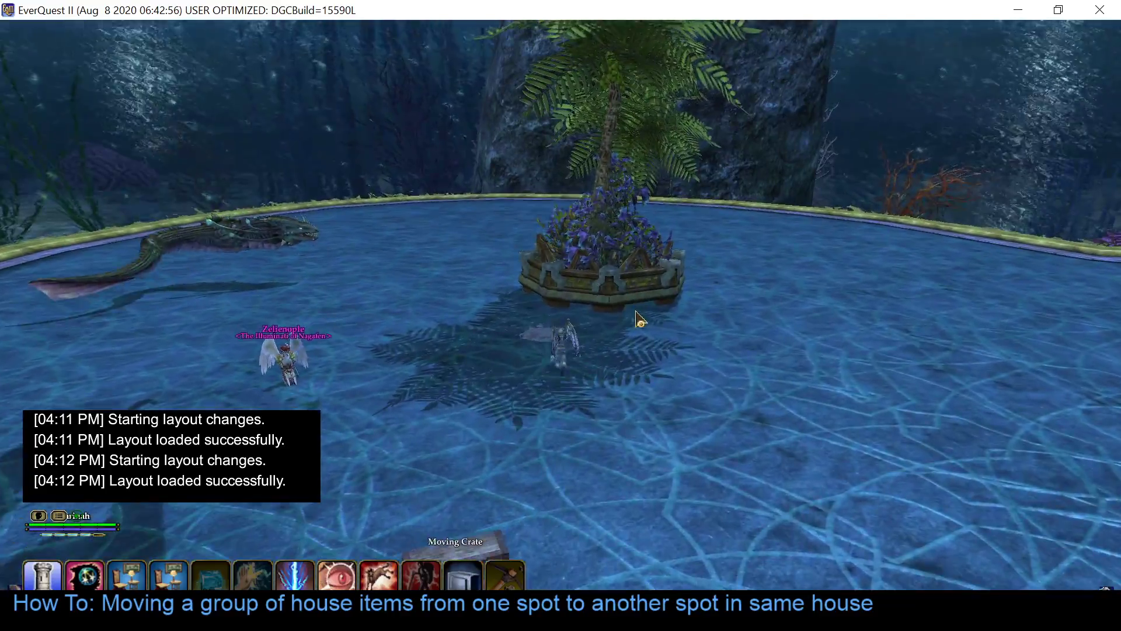
{"action": "left_click", "coordinate": [637, 318]}
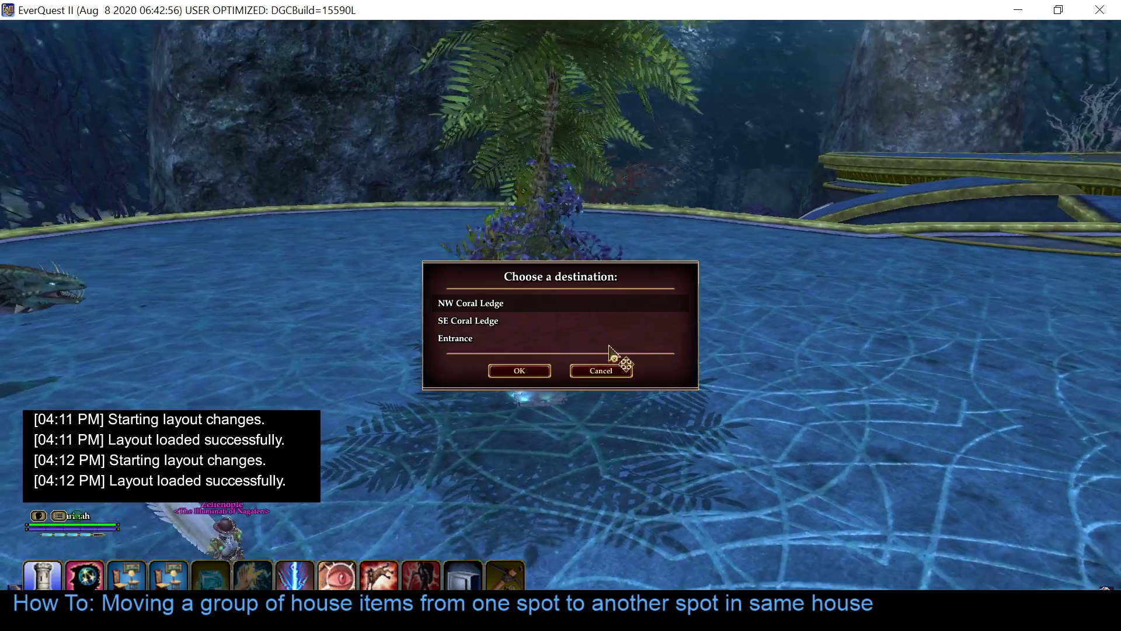
{"action": "left_click", "coordinate": [601, 370]}
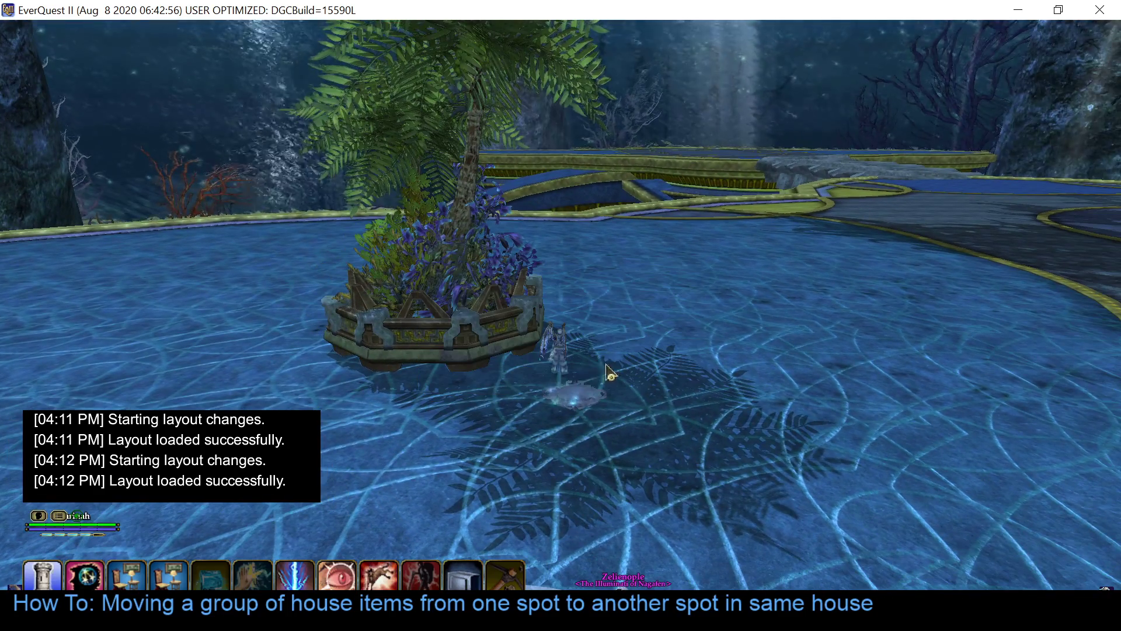
Step: Examine the palm and its round planter, and query the character's location with /loc
{"action": "right_click", "coordinate": [479, 170]}
{"action": "left_click", "coordinate": [480, 173]}
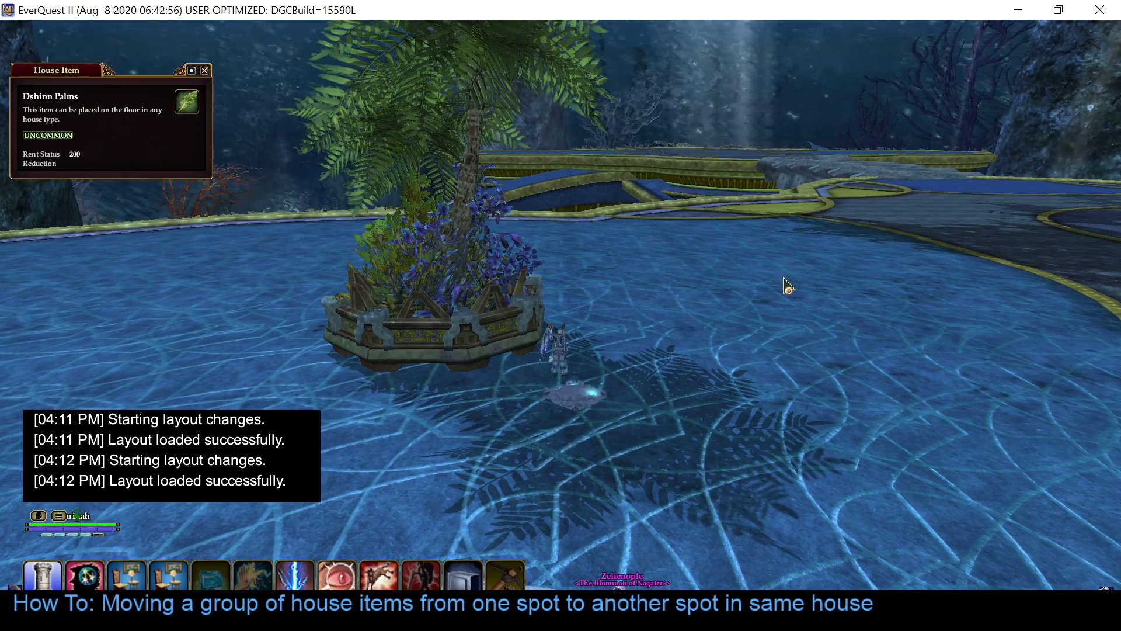
{"action": "right_click", "coordinate": [496, 351]}
{"action": "left_click", "coordinate": [500, 352]}
{"action": "type", "text": "/loc"}
{"action": "key", "text": "Return"}
{"action": "scroll", "coordinate": [268, 480], "scroll_direction": "up", "scroll_amount": 1}
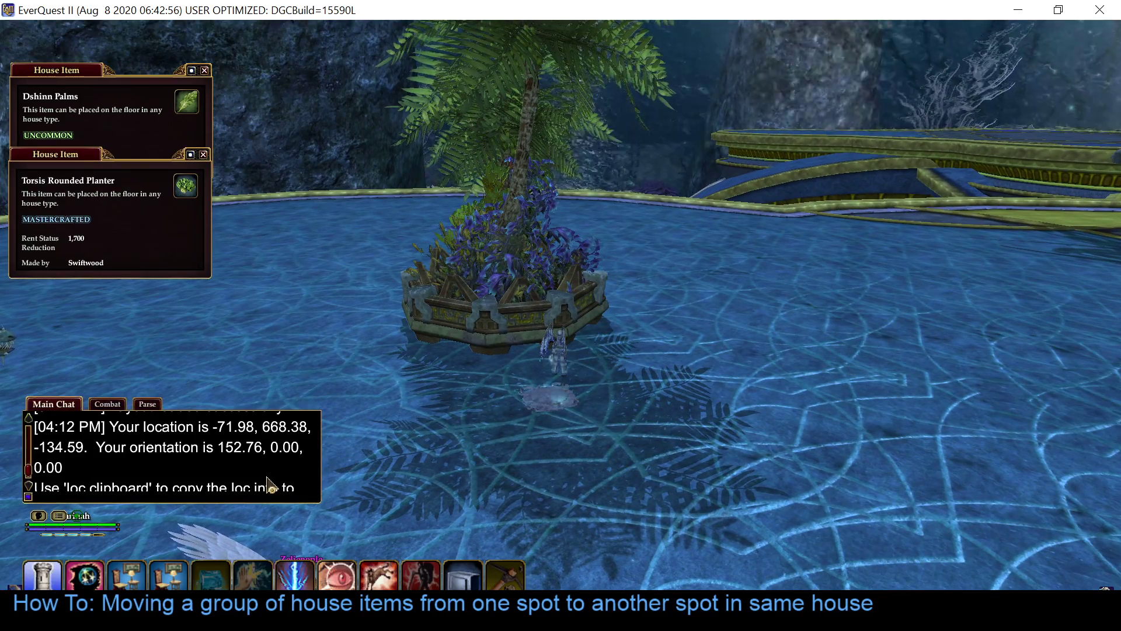
Step: In the House Layout Editor, restore the smaller window, sort the Move Tree group by x(E/W) and select the Cavedrifter row
{"action": "key", "text": "alt+Tab"}
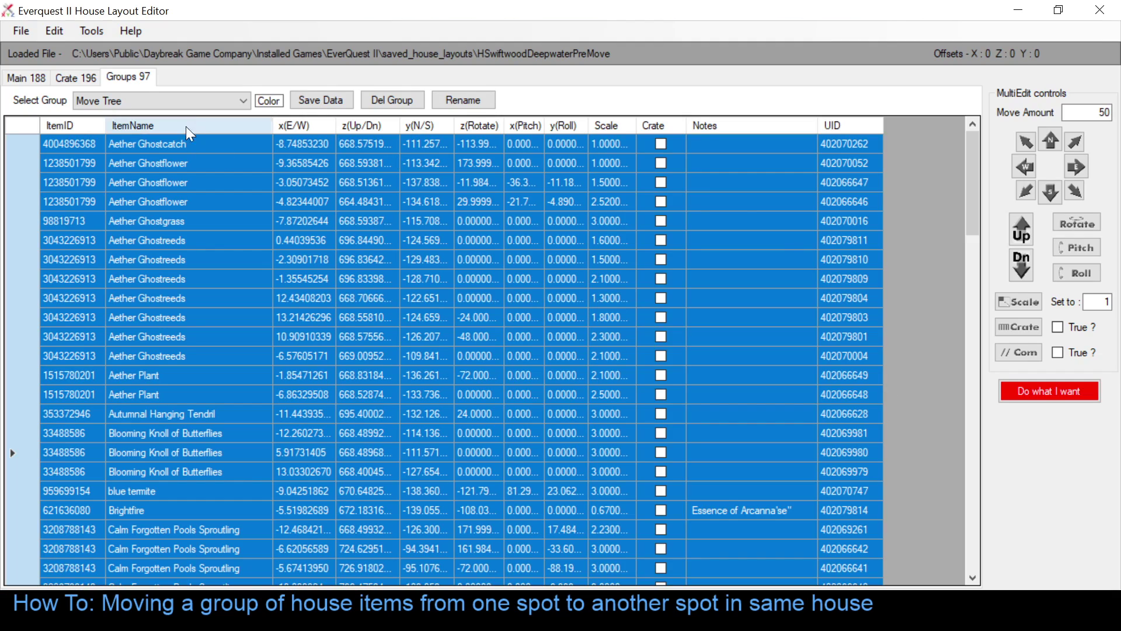
{"action": "left_click", "coordinate": [1059, 10]}
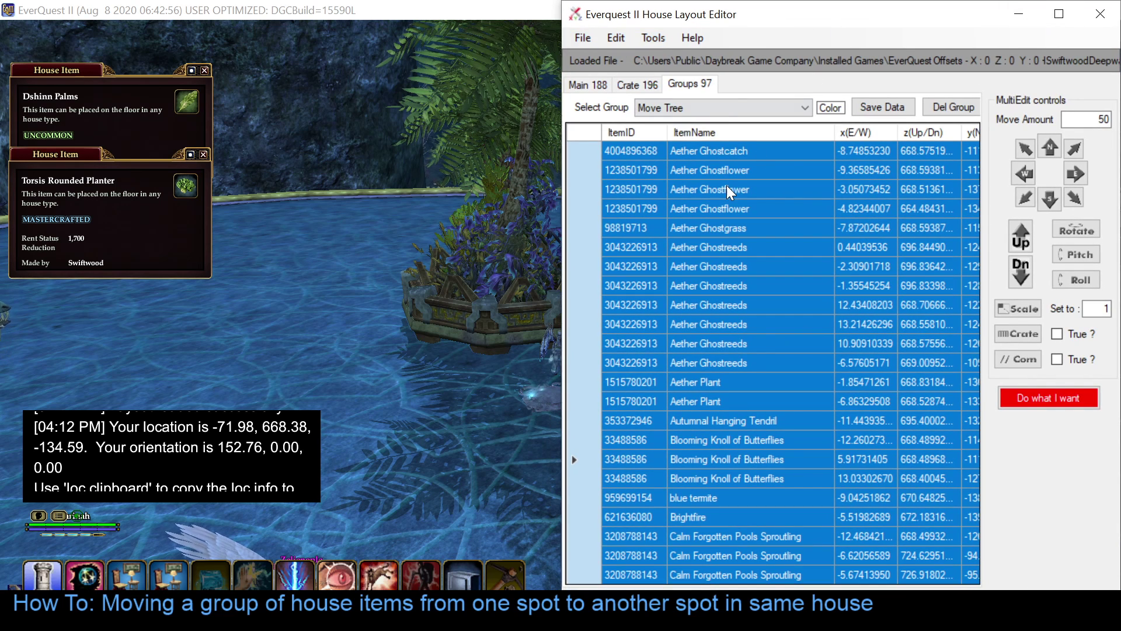
{"action": "left_click", "coordinate": [874, 132]}
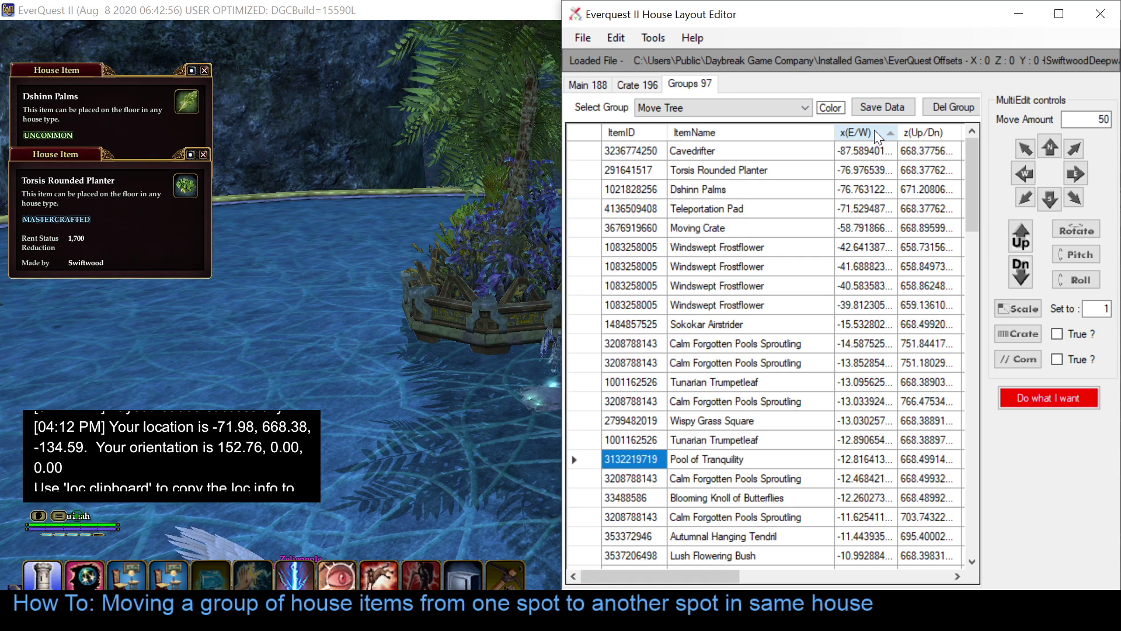
{"action": "left_click", "coordinate": [584, 151]}
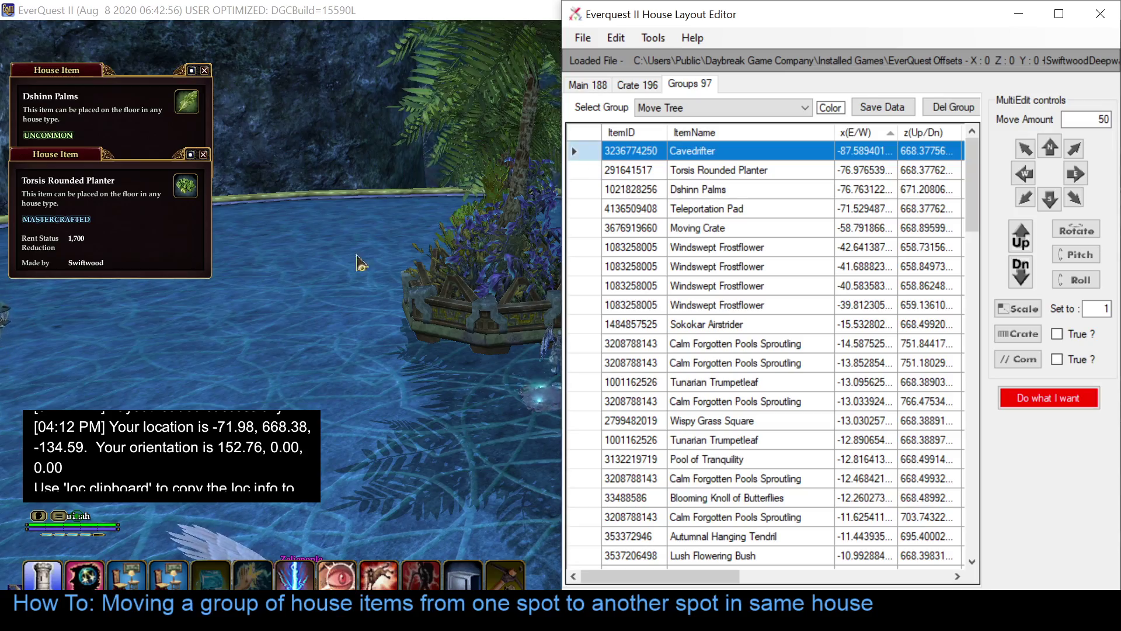
Step: In the EverQuest II game, approach the swimming sea creature beyond the planter and try to examine it
{"action": "left_click_drag", "start_coordinate": [376, 304], "coordinate": [280, 303]}
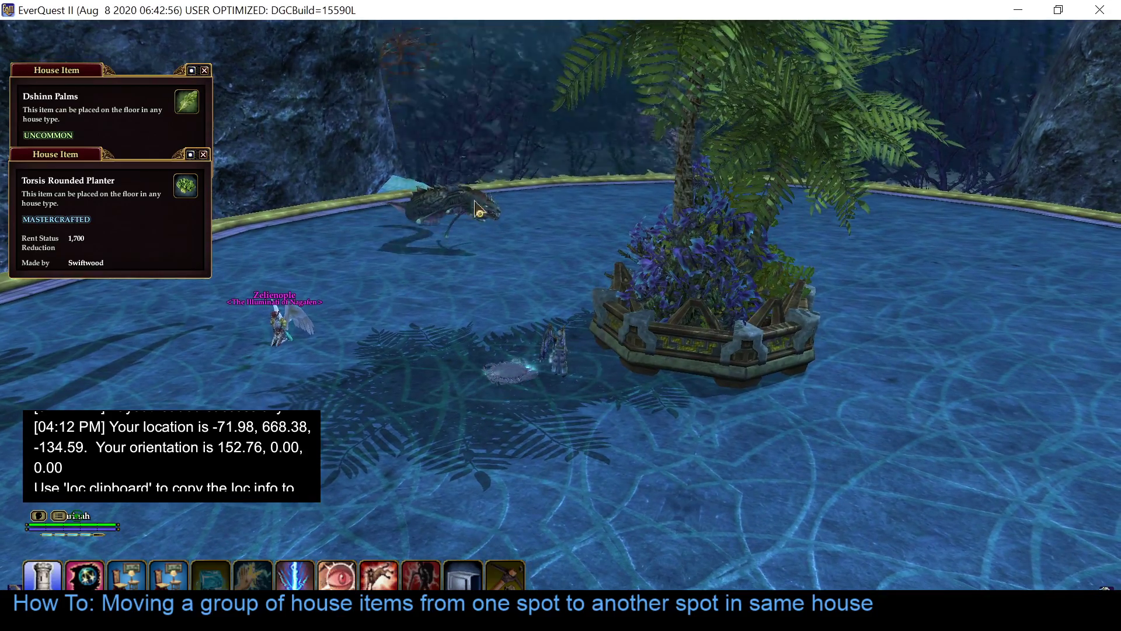
{"action": "right_click", "coordinate": [485, 200]}
{"action": "left_click", "coordinate": [514, 218]}
{"action": "key", "text": "w"}
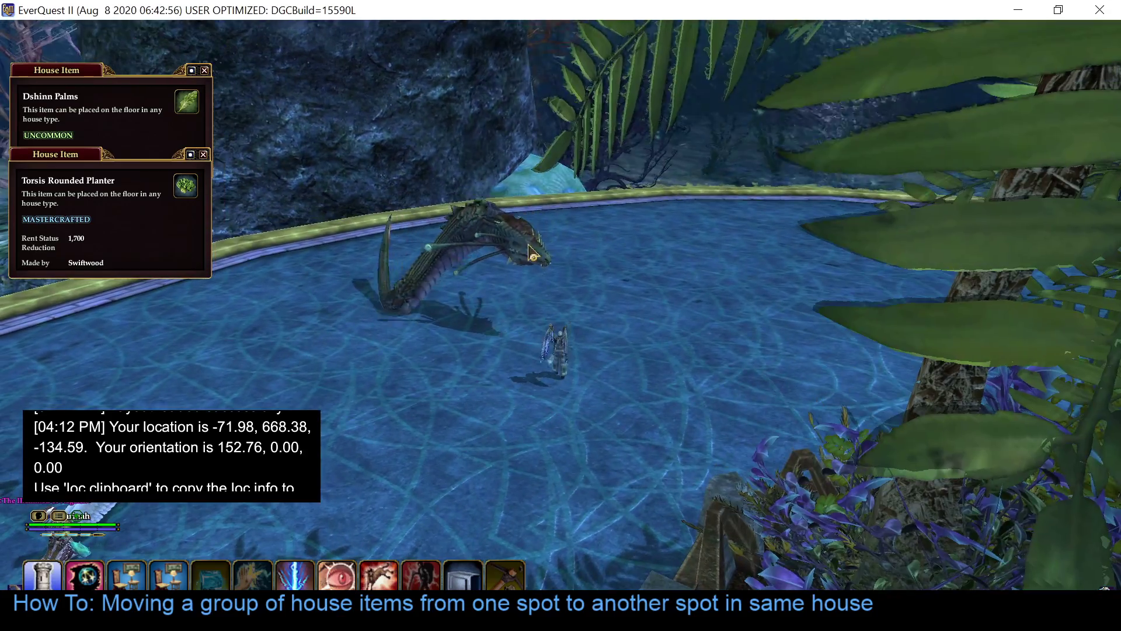
{"action": "right_click", "coordinate": [541, 251]}
{"action": "left_click", "coordinate": [541, 250]}
{"action": "key", "text": "s"}
{"action": "key", "text": "w"}
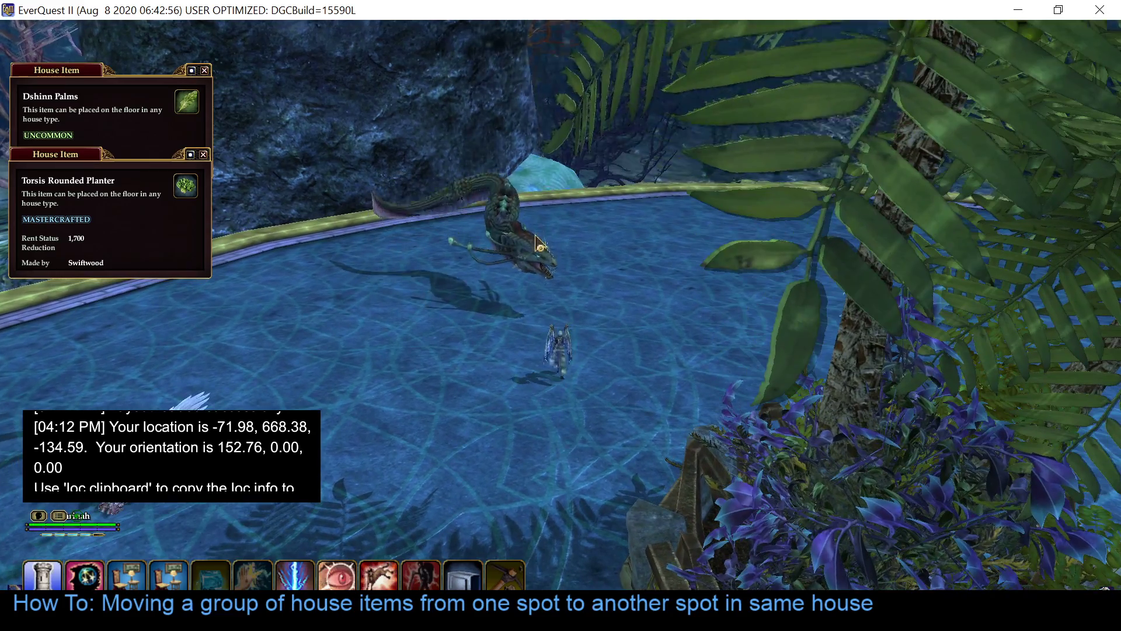
{"action": "right_click", "coordinate": [541, 250]}
{"action": "left_click", "coordinate": [547, 255]}
{"action": "key", "text": "s"}
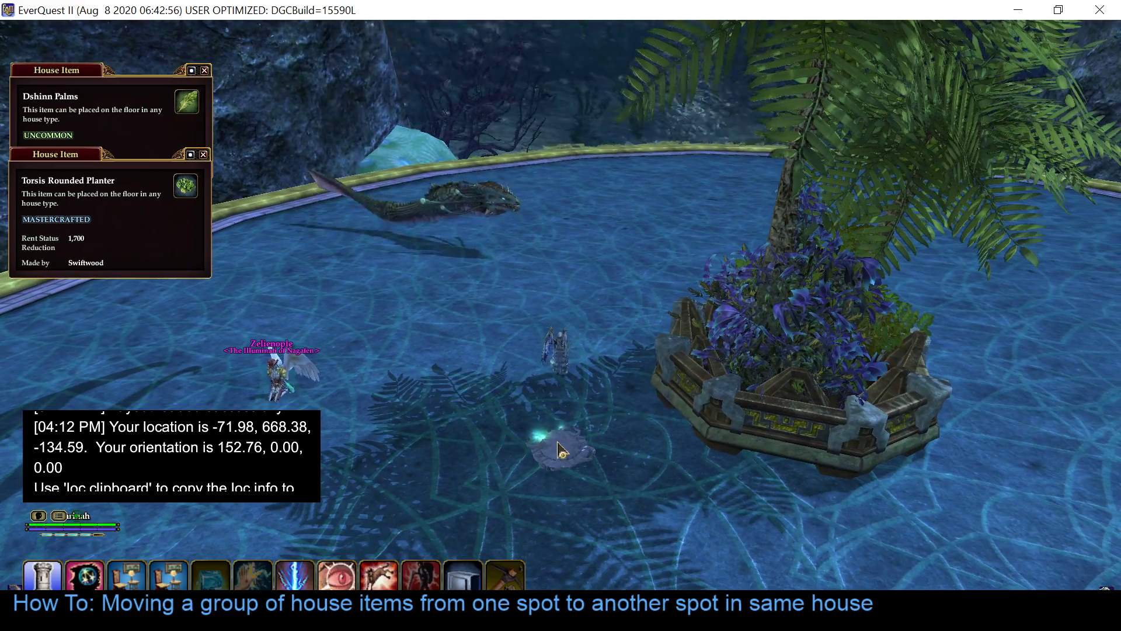
Step: Dismiss the teleport destination list, examine the swimming sea creature and return to the House Layout Editor
{"action": "left_click", "coordinate": [557, 439]}
{"action": "right_click", "coordinate": [559, 440]}
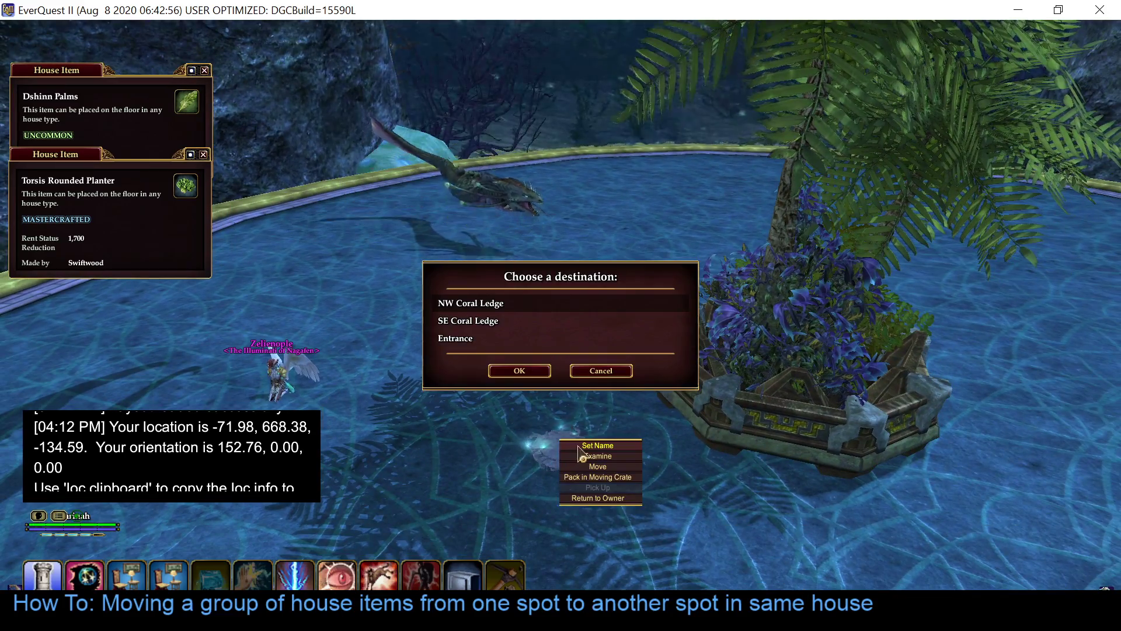
{"action": "left_click", "coordinate": [608, 372]}
{"action": "key", "text": "w"}
{"action": "right_click", "coordinate": [521, 238]}
{"action": "left_click", "coordinate": [529, 226]}
{"action": "key", "text": "s"}
{"action": "key", "text": "alt+Tab"}
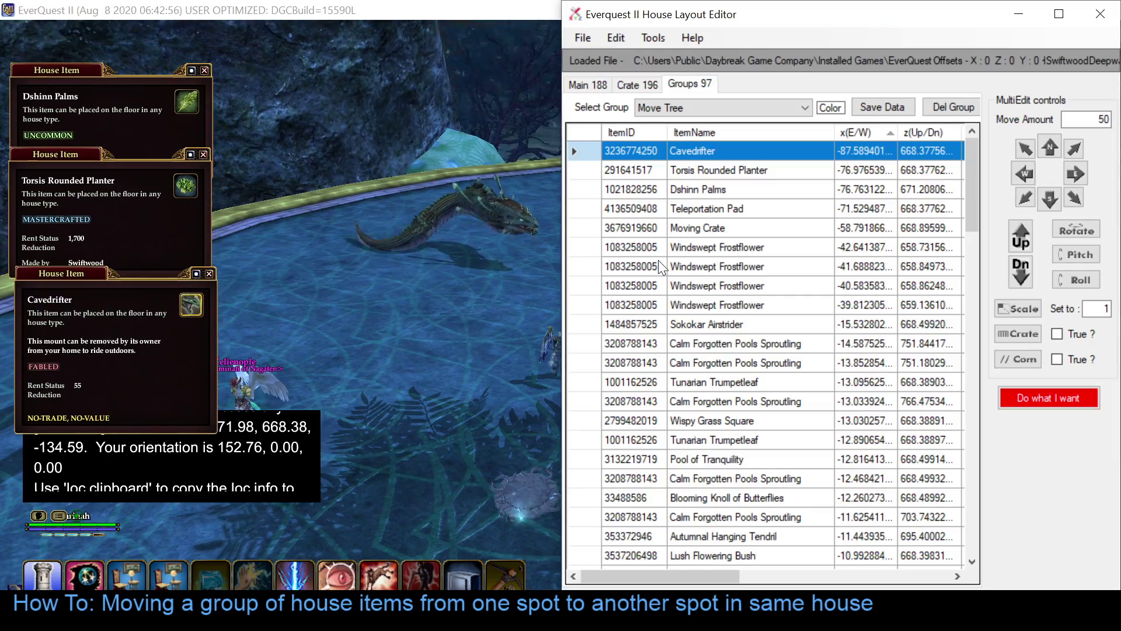
Step: Check the creature's spot in the EverQuest II game against the logged location and return to the House Layout Editor
{"action": "left_click", "coordinate": [416, 281]}
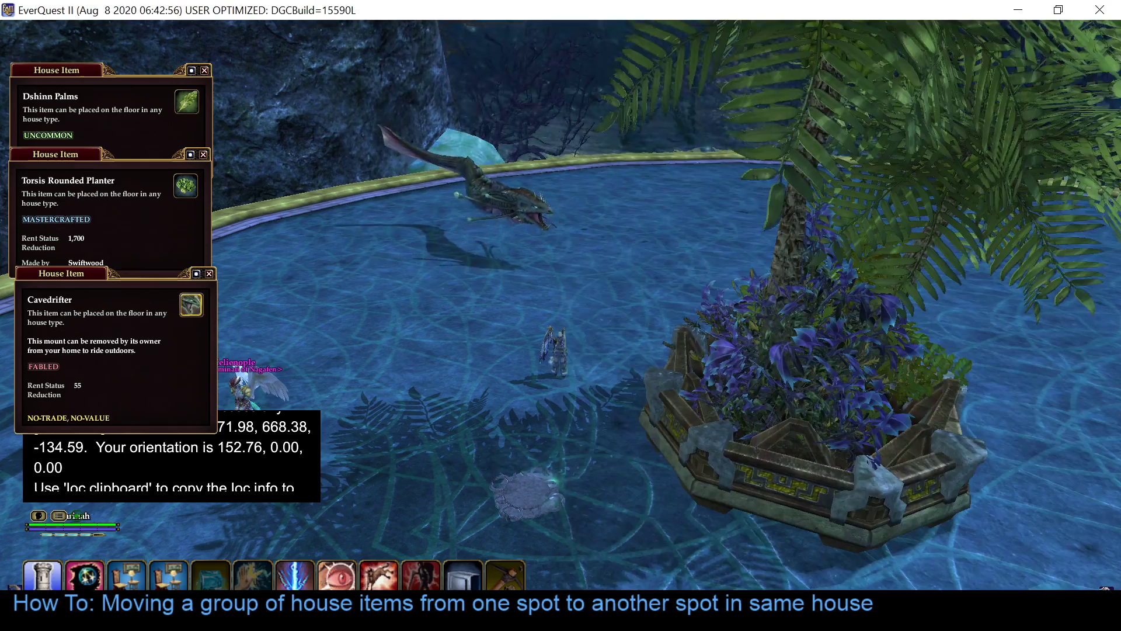
{"action": "key", "text": "w"}
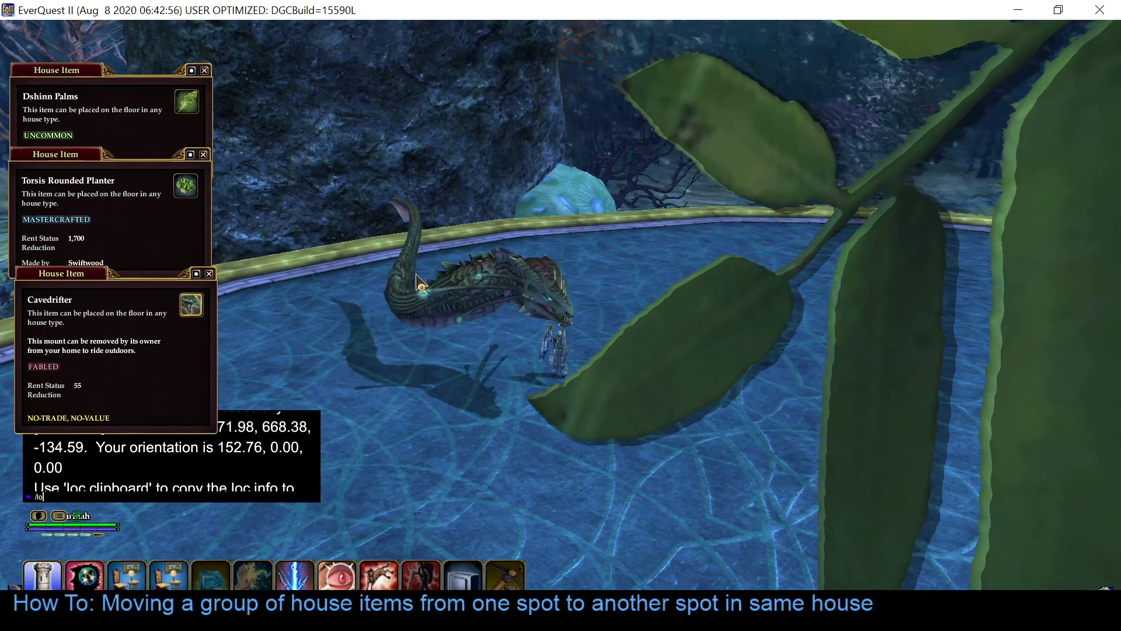
{"action": "key", "text": "s"}
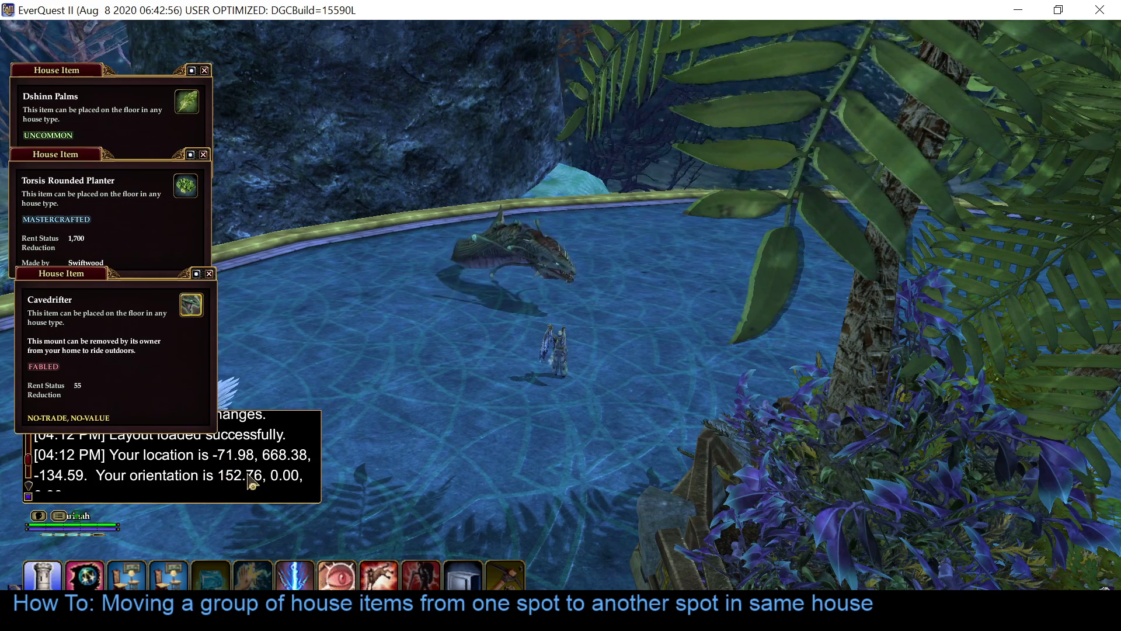
{"action": "key", "text": "alt+Tab"}
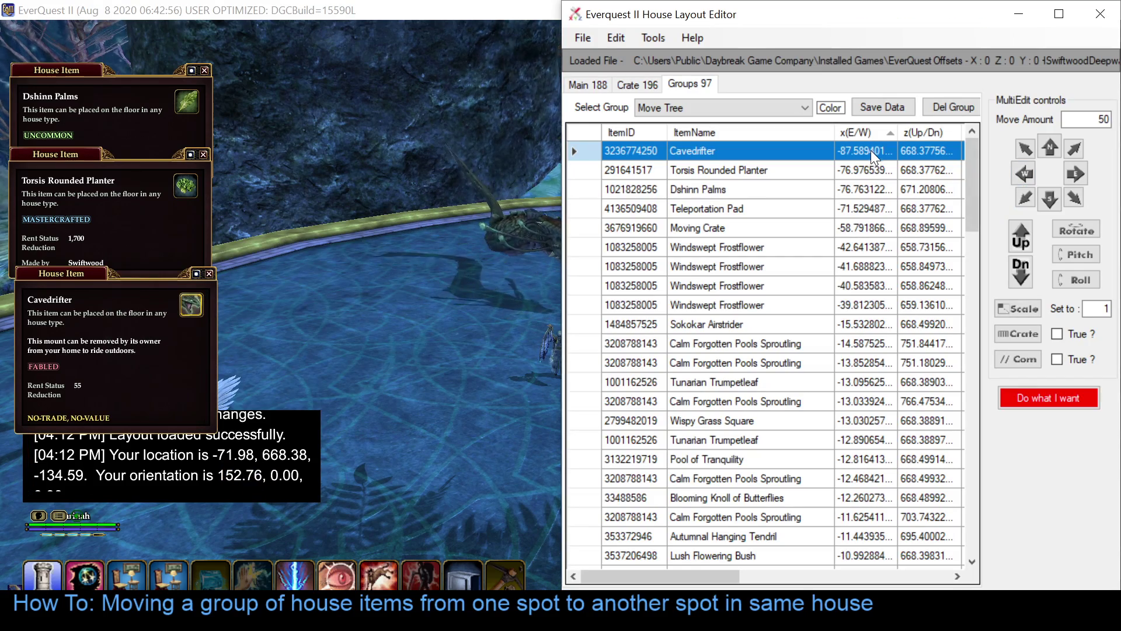
Step: Sort the Move Tree group by item name and remove the Cavedrifter from the group
{"action": "left_click", "coordinate": [744, 131]}
{"action": "scroll", "coordinate": [742, 204], "scroll_direction": "down", "scroll_amount": 4}
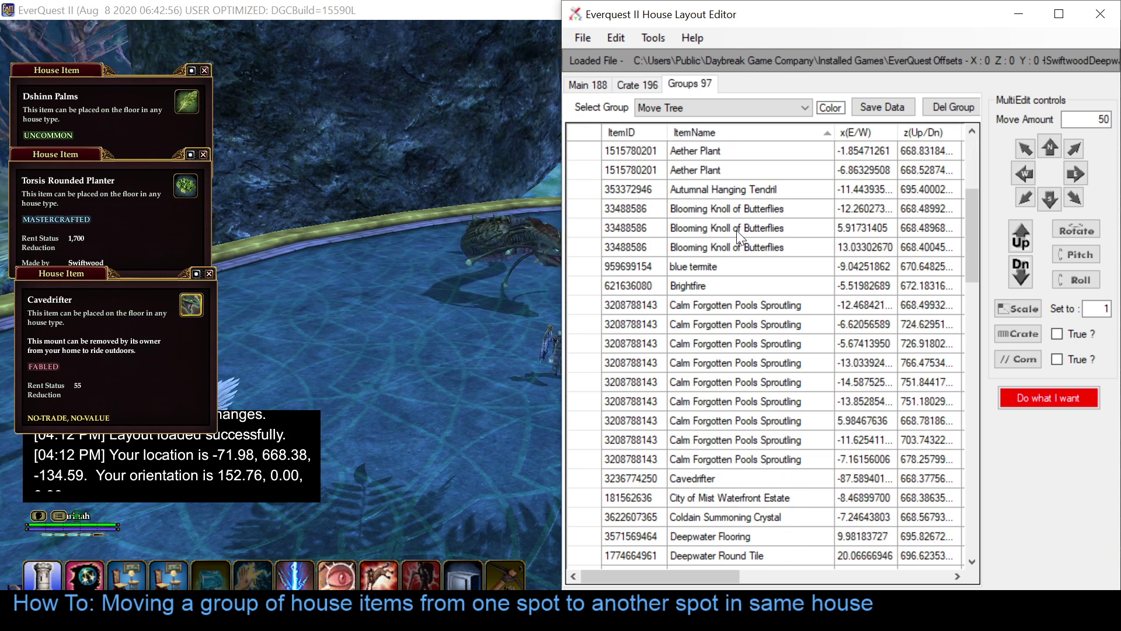
{"action": "scroll", "coordinate": [737, 230], "scroll_direction": "down", "scroll_amount": 1}
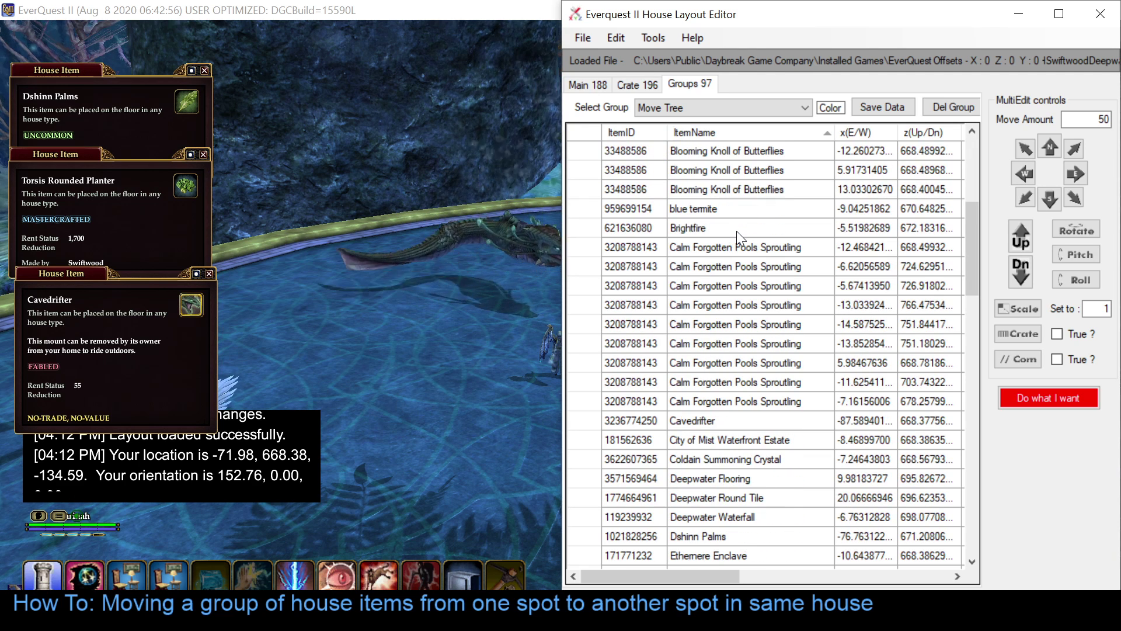
{"action": "left_click", "coordinate": [584, 422]}
{"action": "right_click", "coordinate": [584, 422]}
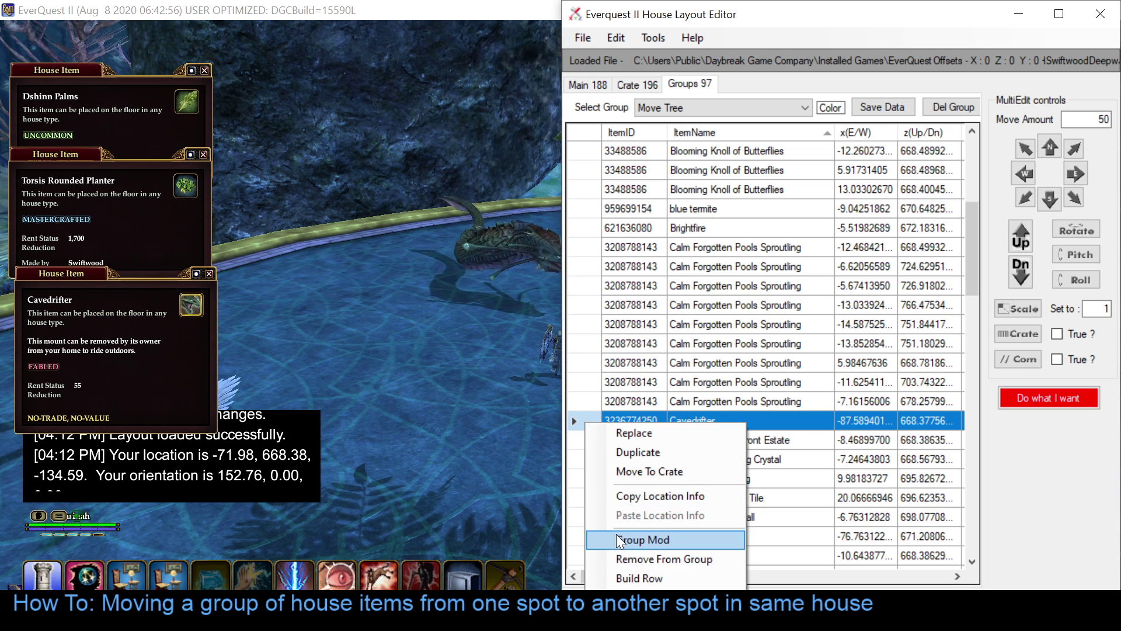
{"action": "left_click", "coordinate": [621, 559]}
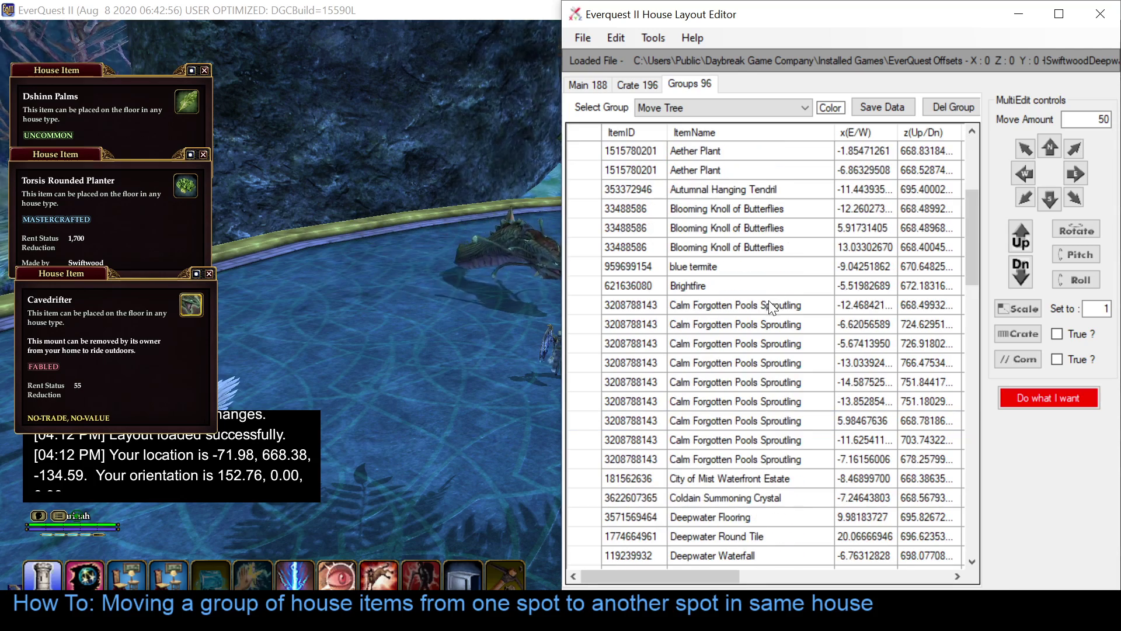
Step: Find the Teleportation Pad in the Move Tree group and remove it from the group, cancelling the Modify Group dialog
{"action": "scroll", "coordinate": [749, 327], "scroll_direction": "down", "scroll_amount": 7}
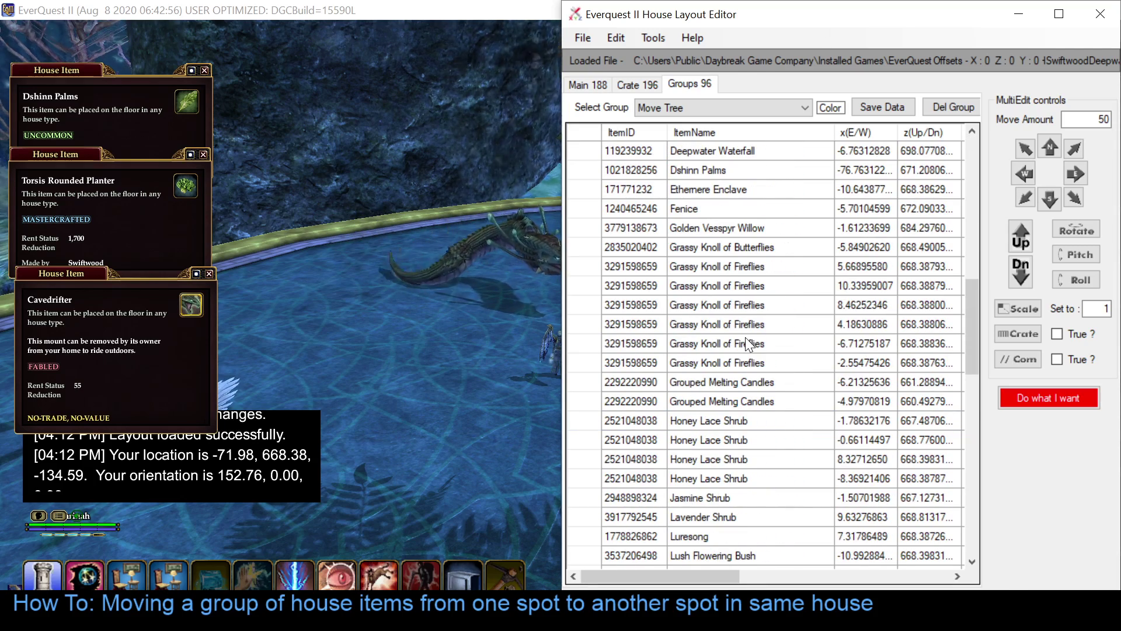
{"action": "scroll", "coordinate": [745, 338], "scroll_direction": "down", "scroll_amount": 13}
{"action": "scroll", "coordinate": [749, 345], "scroll_direction": "up", "scroll_amount": 3}
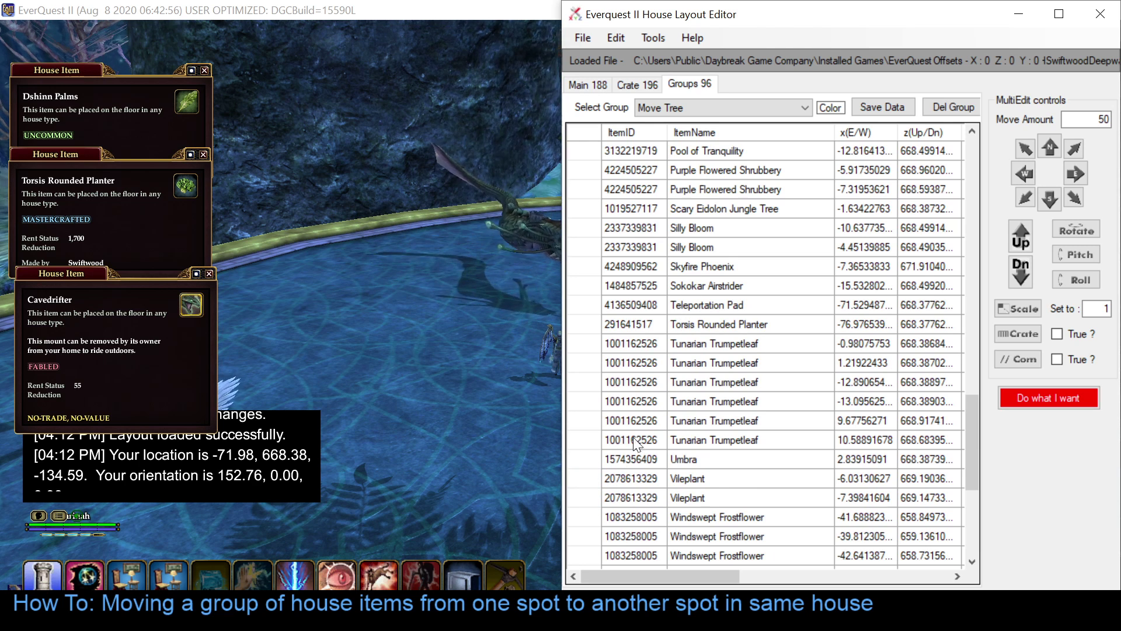
{"action": "left_click", "coordinate": [584, 305]}
{"action": "right_click", "coordinate": [584, 304]}
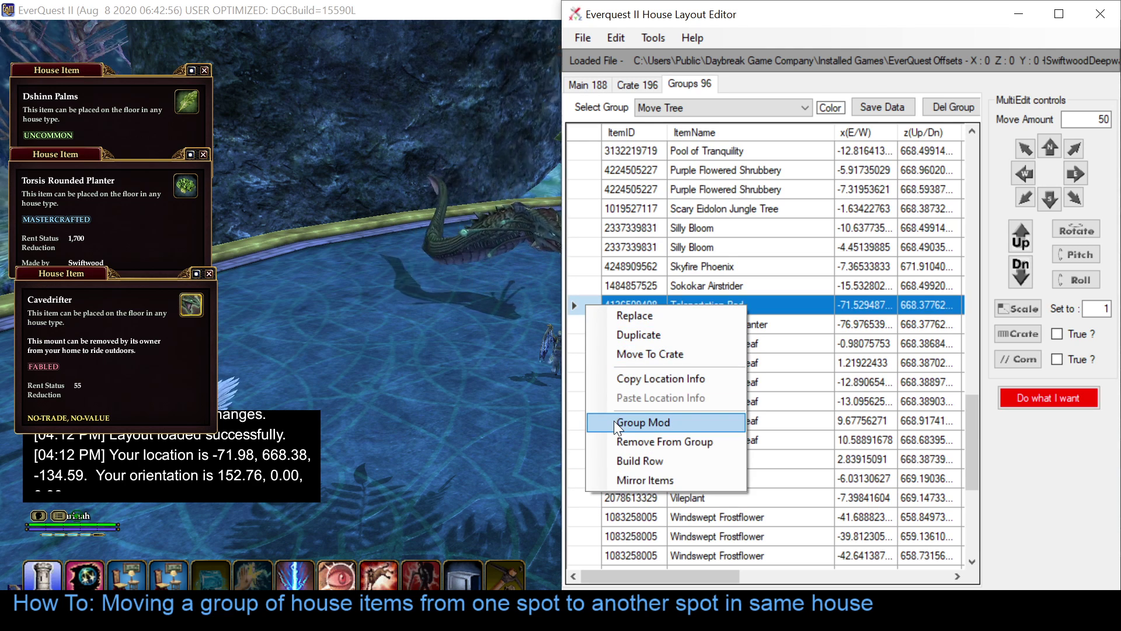
{"action": "left_click", "coordinate": [615, 421]}
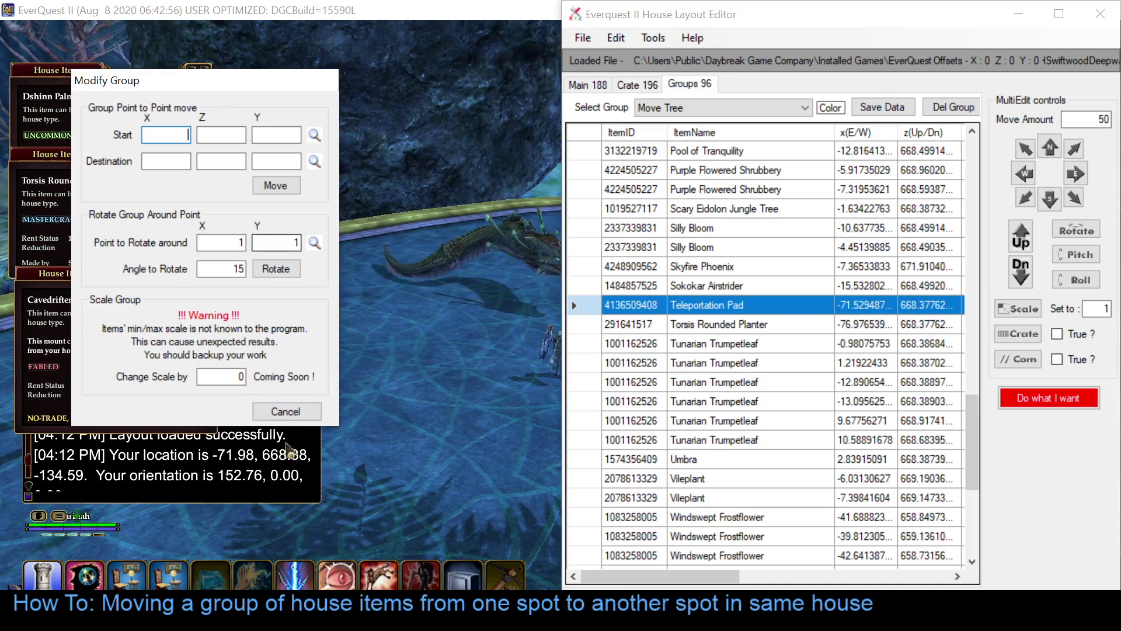
{"action": "left_click", "coordinate": [285, 411]}
{"action": "right_click", "coordinate": [587, 305]}
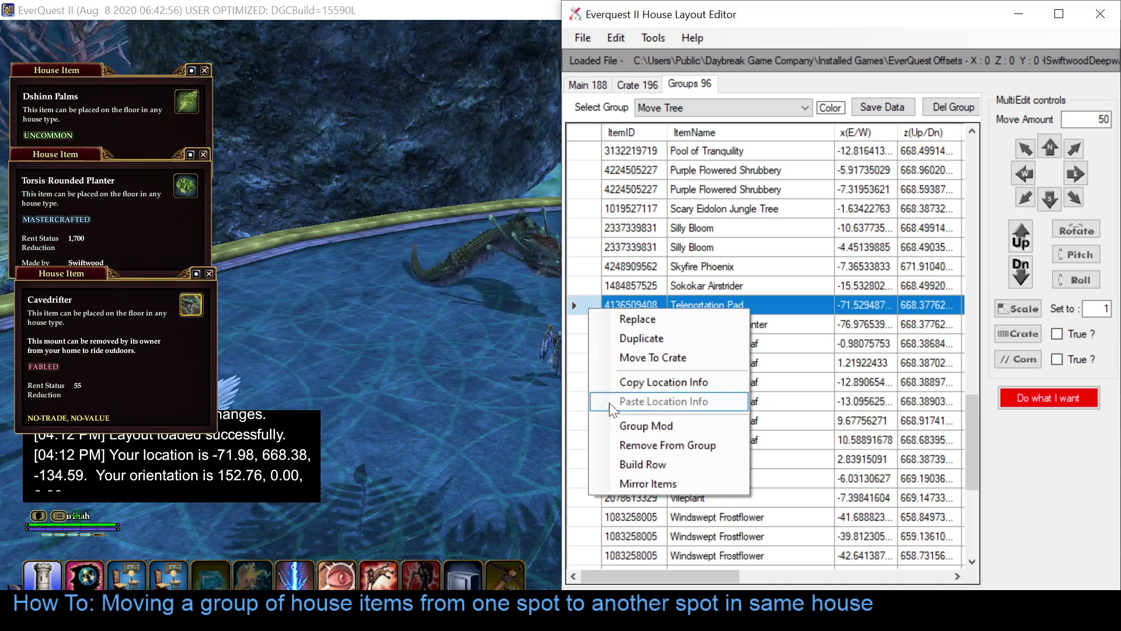
{"action": "left_click", "coordinate": [620, 443]}
Step: In the EverQuest II game, dismiss the teleport destination list, close the Cavedrifter information window and return to the House Layout Editor
{"action": "type", "text": "s"}
{"action": "left_click", "coordinate": [494, 356]}
{"action": "key", "text": "s"}
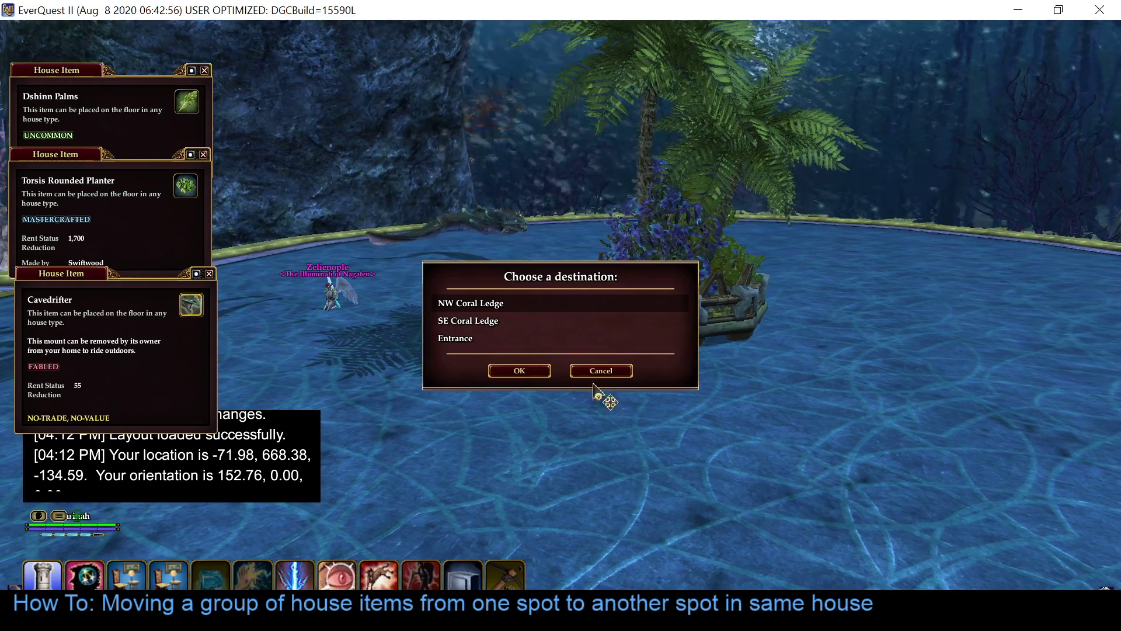
{"action": "left_click", "coordinate": [605, 371]}
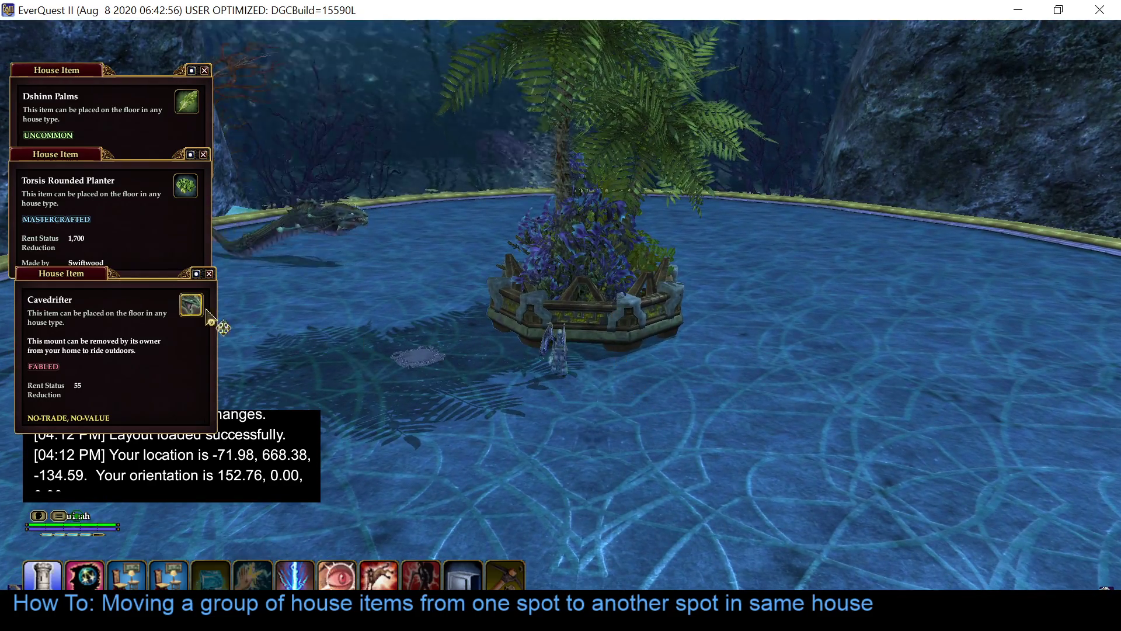
{"action": "left_click", "coordinate": [209, 274]}
{"action": "key", "text": "alt+Tab"}
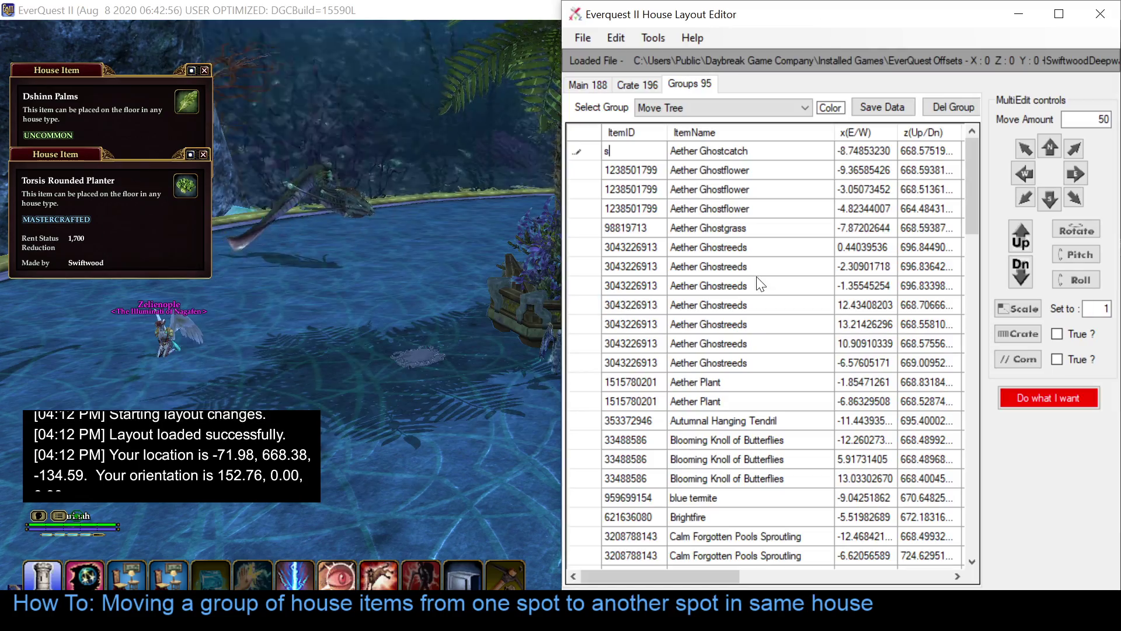
Step: Dismiss the data error dialog and remove the Torsis Rounded Planter from the Move Tree group
{"action": "left_click", "coordinate": [752, 395]}
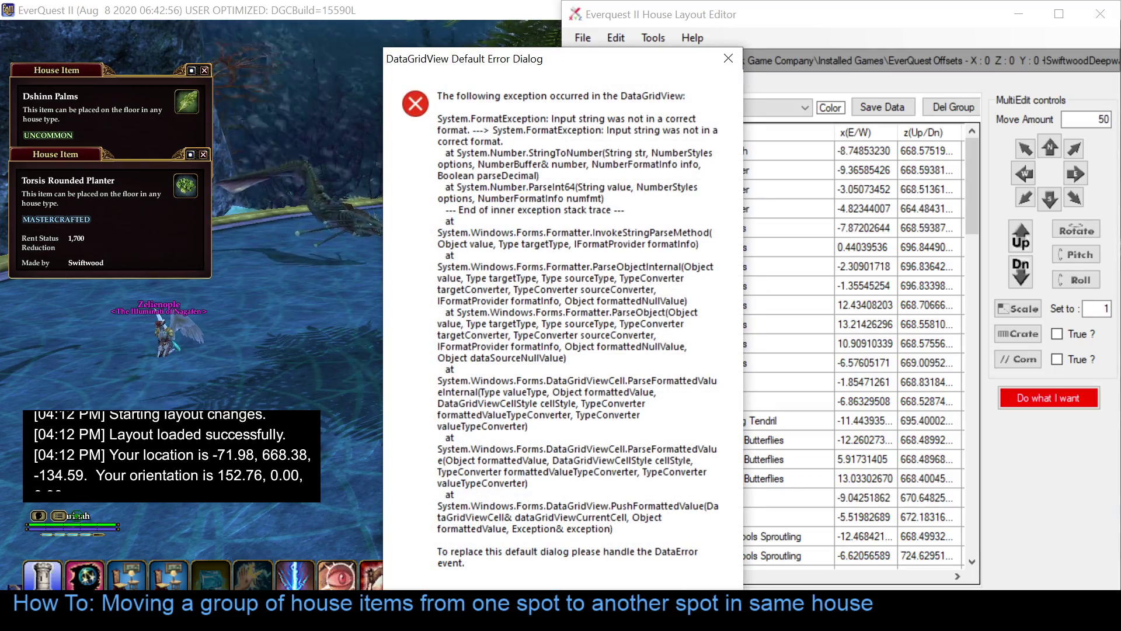
{"action": "left_click", "coordinate": [728, 59]}
{"action": "left_click", "coordinate": [728, 58]}
{"action": "scroll", "coordinate": [759, 335], "scroll_direction": "down", "scroll_amount": 10}
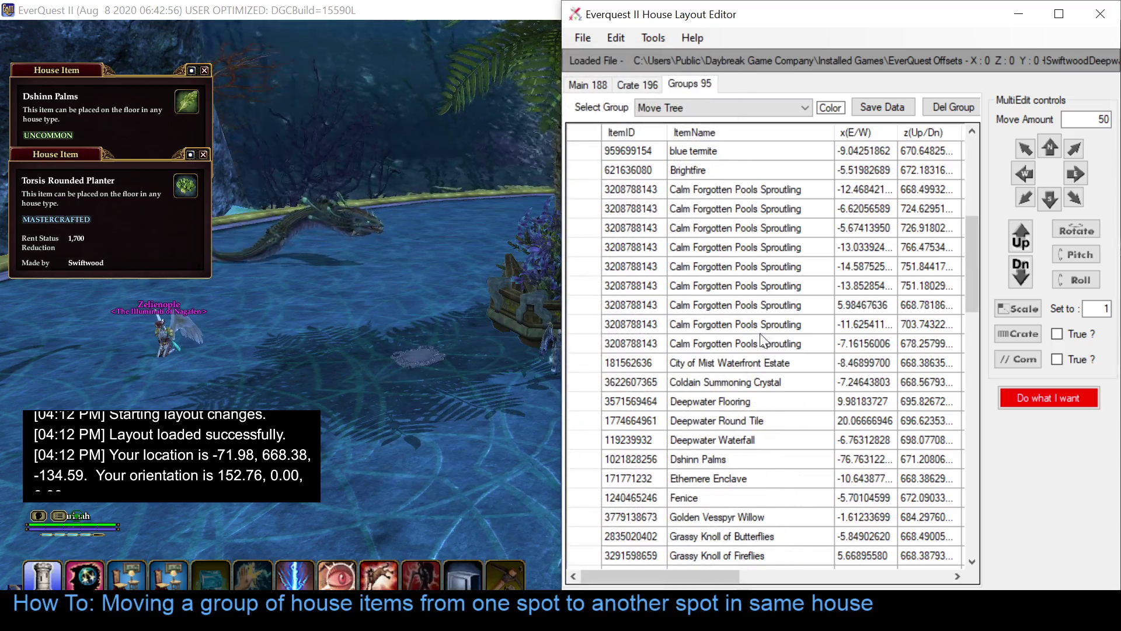
{"action": "scroll", "coordinate": [749, 384], "scroll_direction": "down", "scroll_amount": 2}
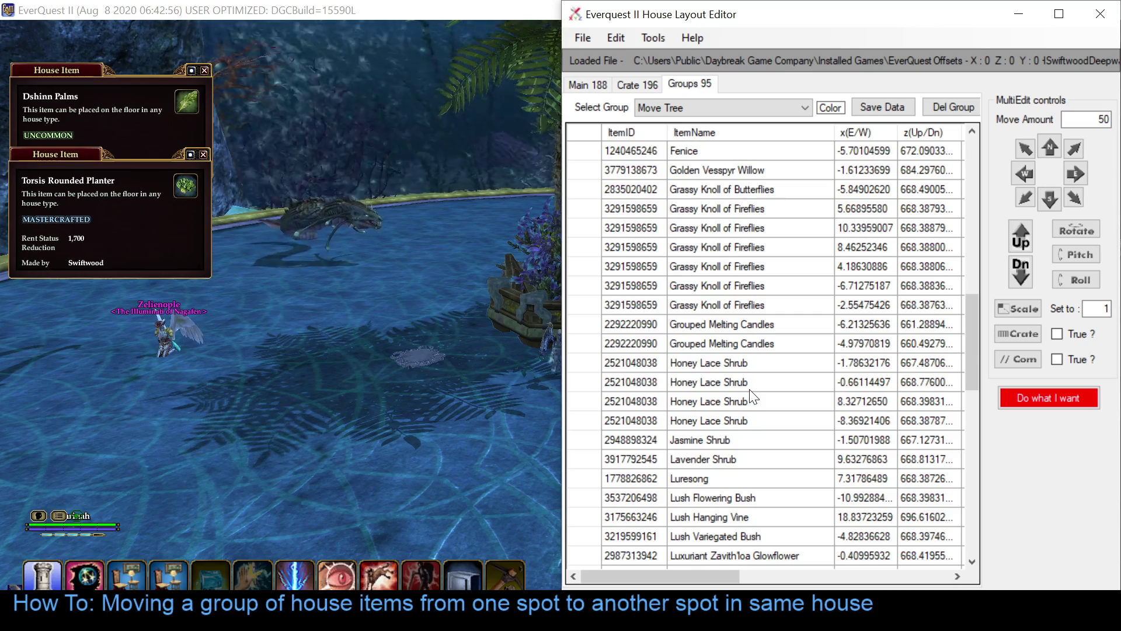
{"action": "scroll", "coordinate": [754, 397], "scroll_direction": "down", "scroll_amount": 5}
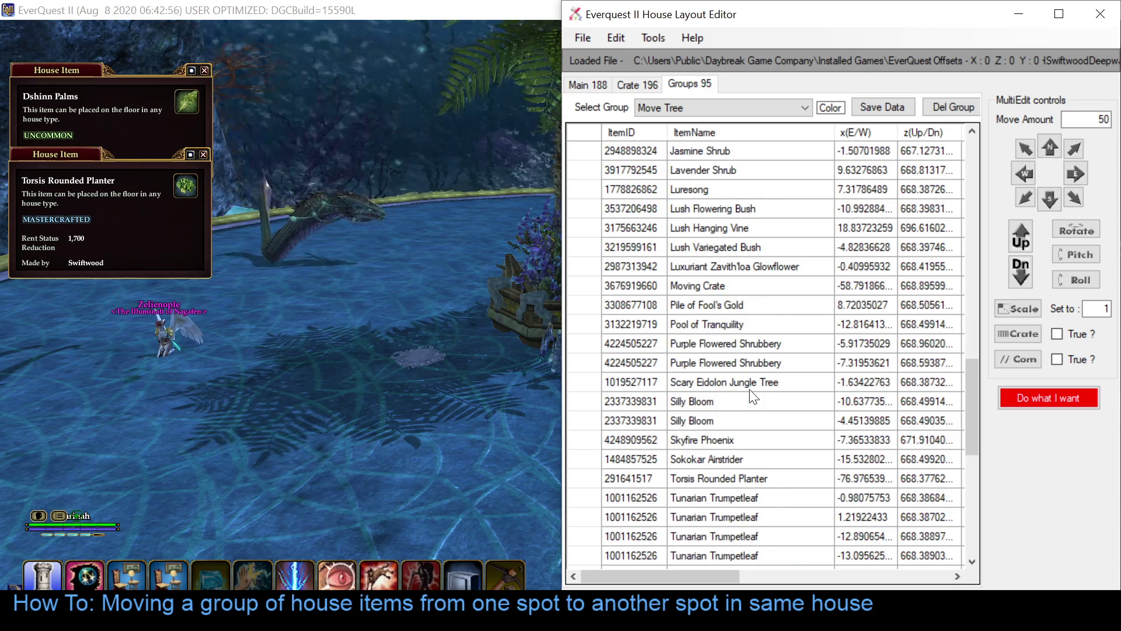
{"action": "scroll", "coordinate": [754, 397], "scroll_direction": "down", "scroll_amount": 4}
{"action": "scroll", "coordinate": [754, 397], "scroll_direction": "up", "scroll_amount": 1}
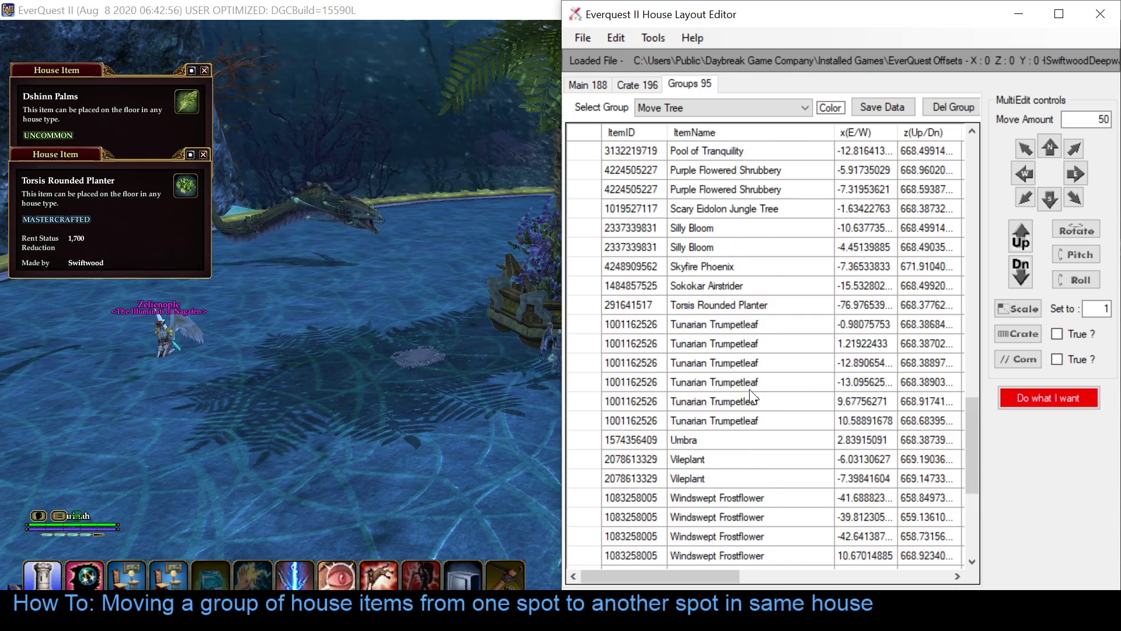
{"action": "right_click", "coordinate": [593, 308]}
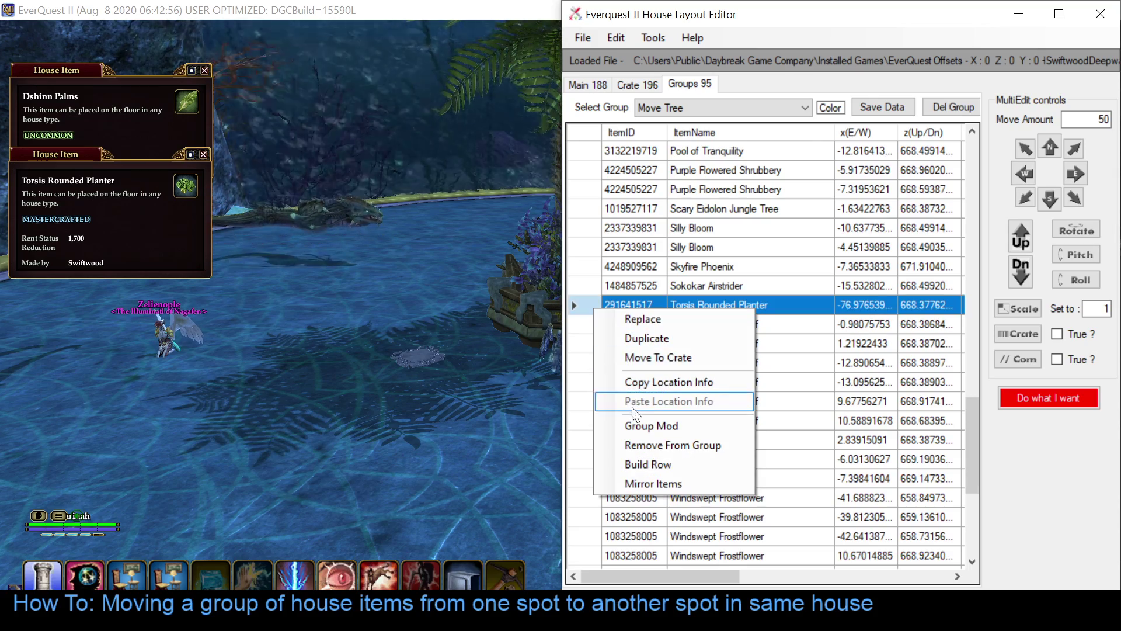
{"action": "left_click", "coordinate": [632, 447]}
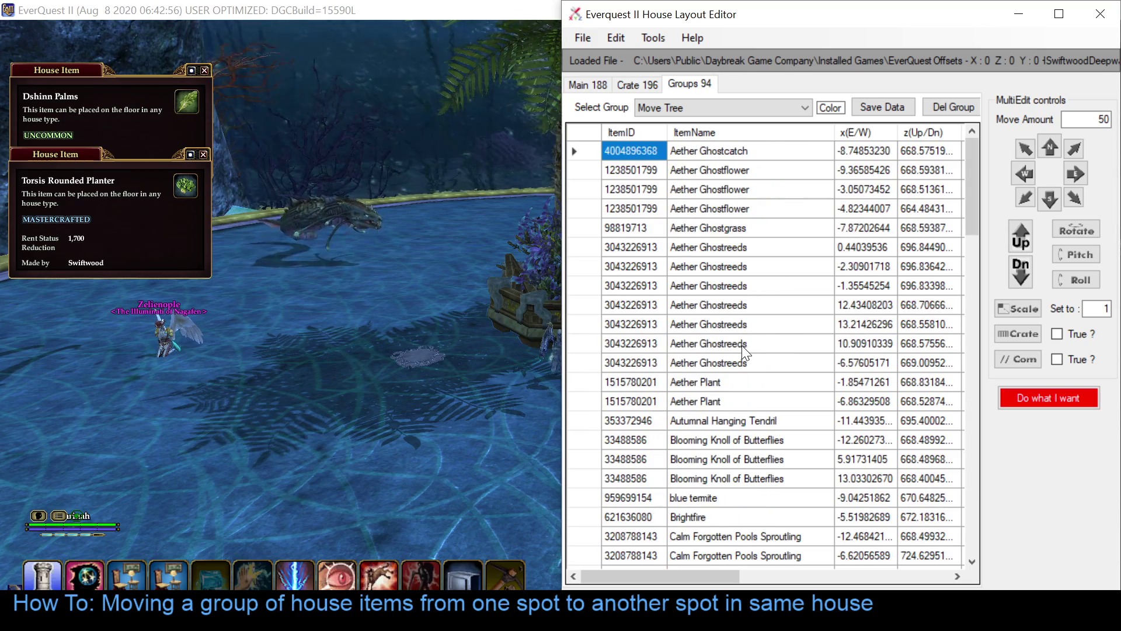
Step: Find the Dshinn Palms in the Move Tree group and remove it from the group
{"action": "scroll", "coordinate": [724, 347], "scroll_direction": "down", "scroll_amount": 3}
{"action": "scroll", "coordinate": [724, 345], "scroll_direction": "down", "scroll_amount": 5}
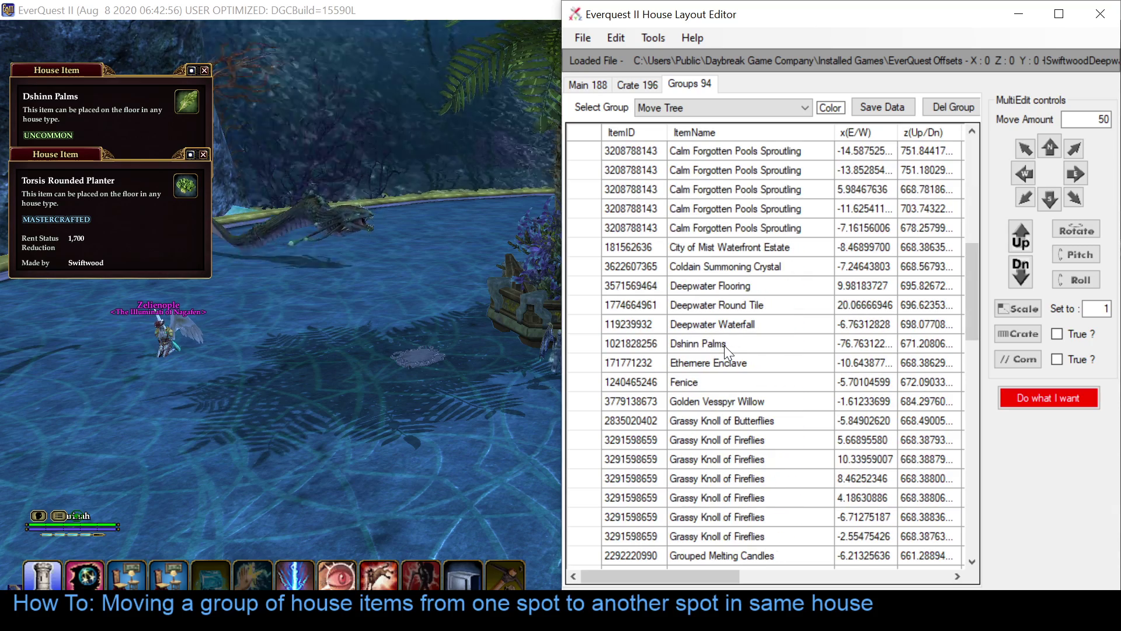
{"action": "left_click", "coordinate": [582, 343]}
{"action": "right_click", "coordinate": [583, 345]}
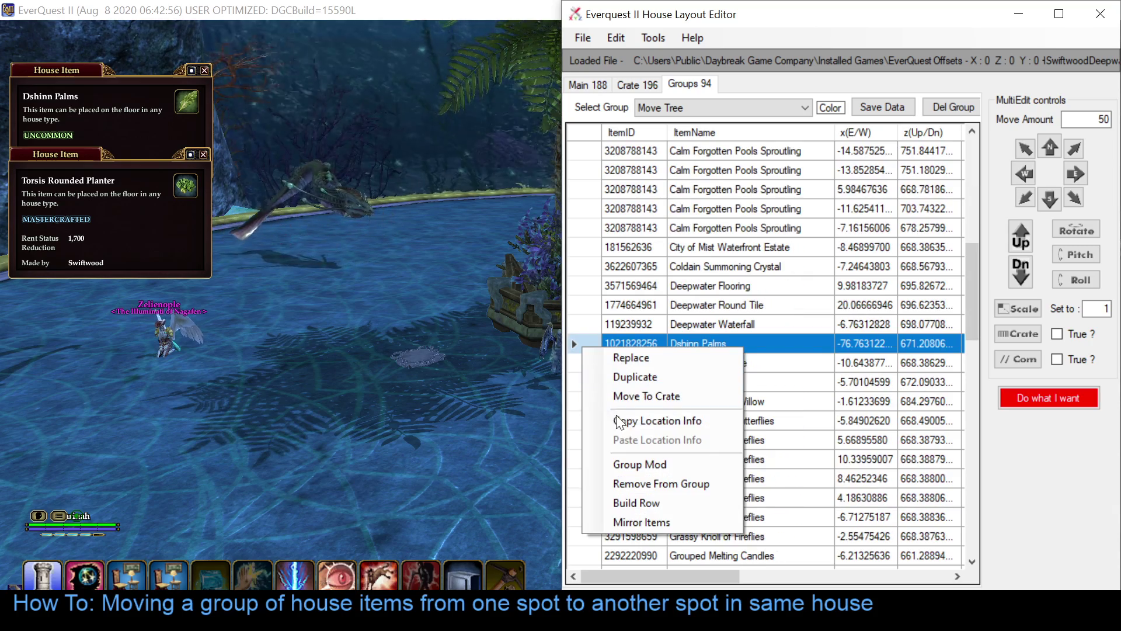
{"action": "left_click", "coordinate": [629, 485]}
Step: In the EverQuest II game, view the tree and moving crate, close the Dshinn Palms and Torsis Rounded Planter windows and return to the House Layout Editor
{"action": "key", "text": "alt+Tab"}
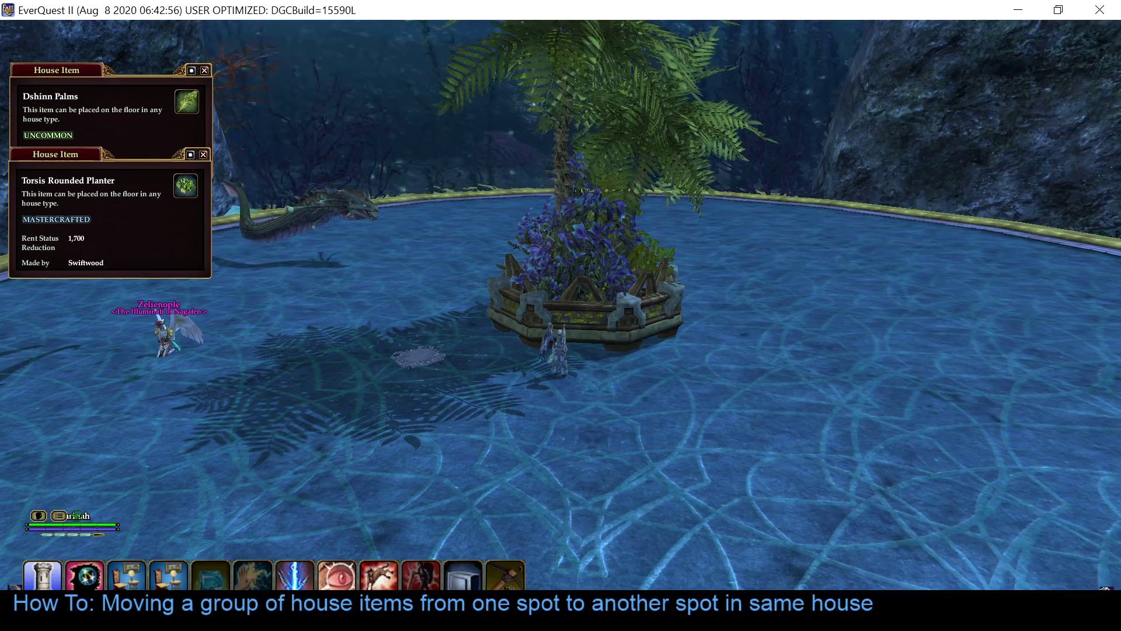
{"action": "key", "text": "a"}
{"action": "key", "text": "w"}
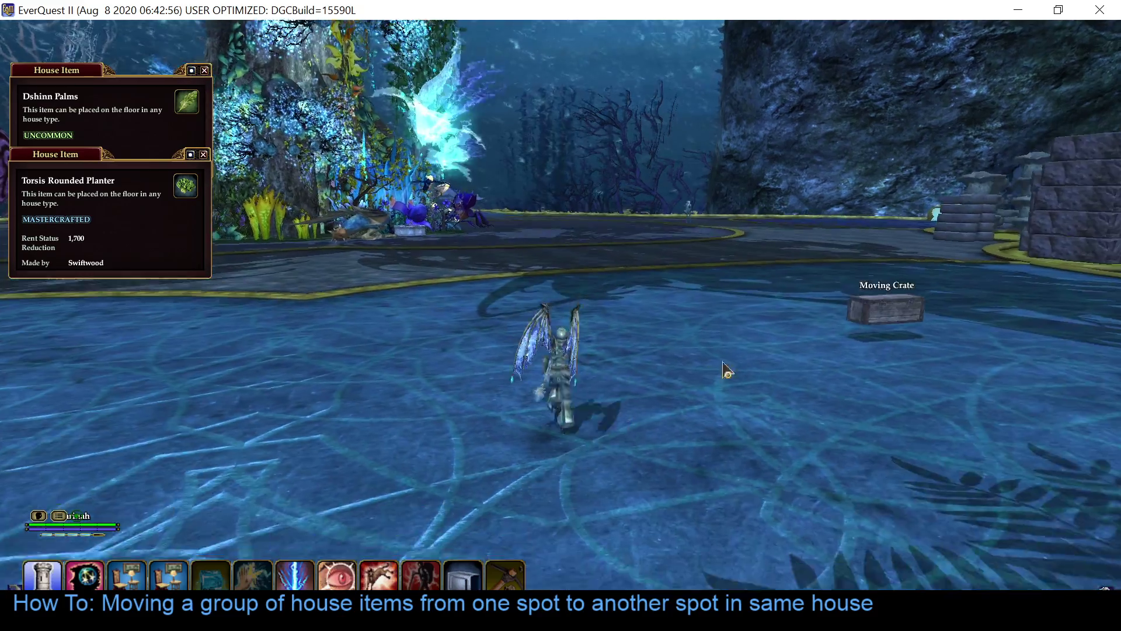
{"action": "left_click_drag", "start_coordinate": [767, 357], "coordinate": [767, 356]}
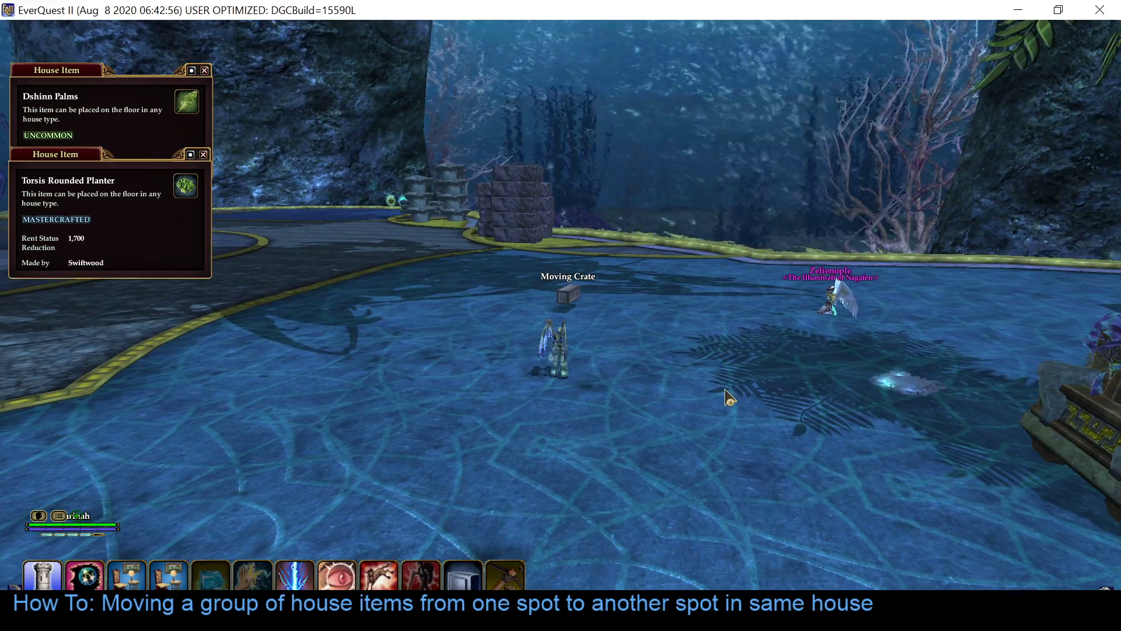
{"action": "left_click_drag", "start_coordinate": [726, 393], "coordinate": [723, 310]}
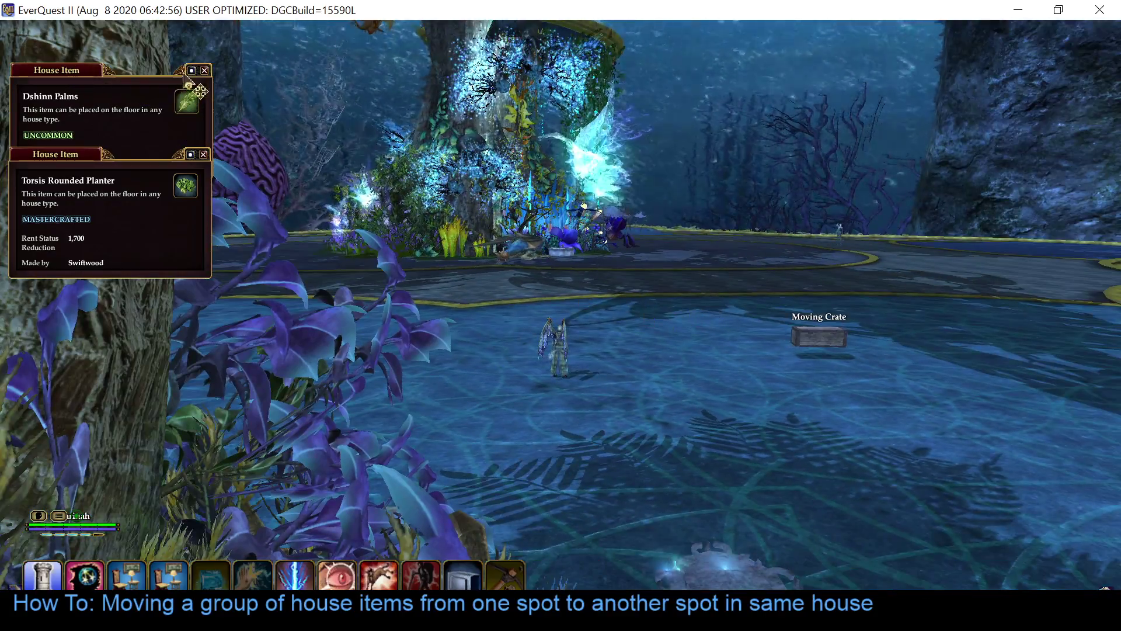
{"action": "key", "text": "w"}
{"action": "left_click", "coordinate": [204, 70]}
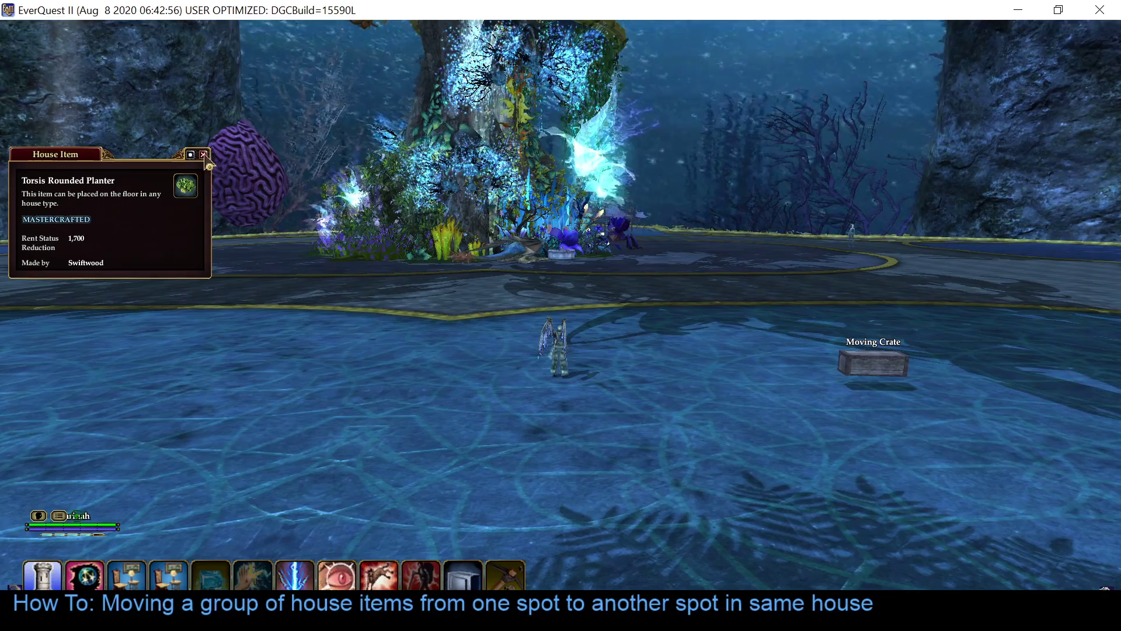
{"action": "left_click", "coordinate": [204, 154]}
{"action": "left_click_drag", "start_coordinate": [854, 393], "coordinate": [854, 393]}
{"action": "key", "text": "alt+Tab"}
Step: Check the Move Tree item list against the potted palm in the EverQuest II game and close the Dshinn Palms information window
{"action": "scroll", "coordinate": [758, 252], "scroll_direction": "down", "scroll_amount": 6}
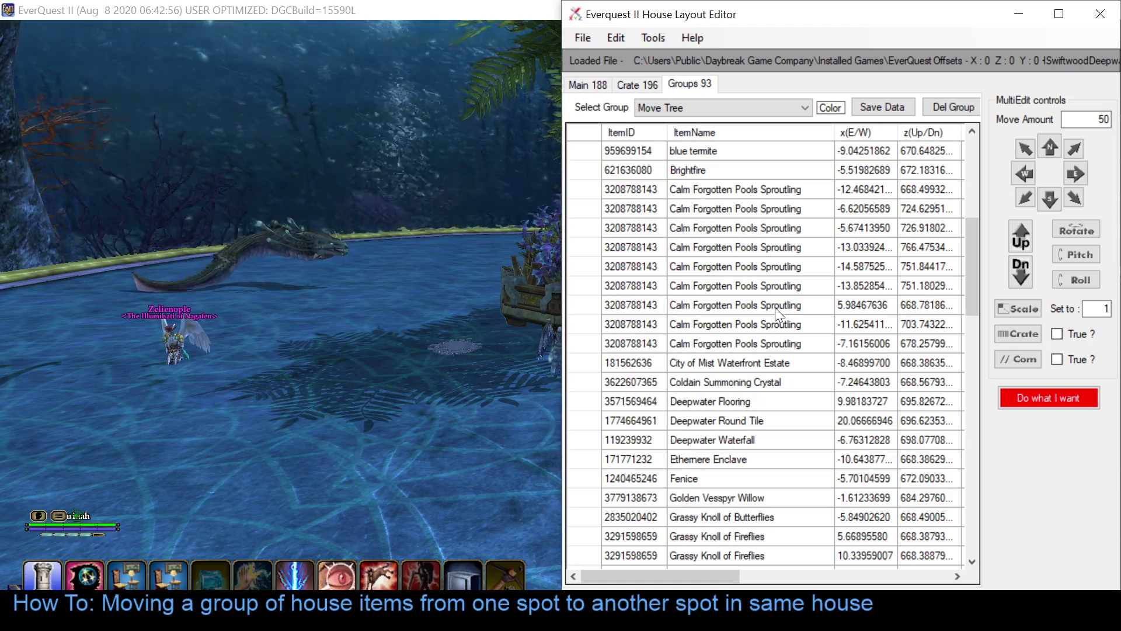
{"action": "key", "text": "alt+Tab"}
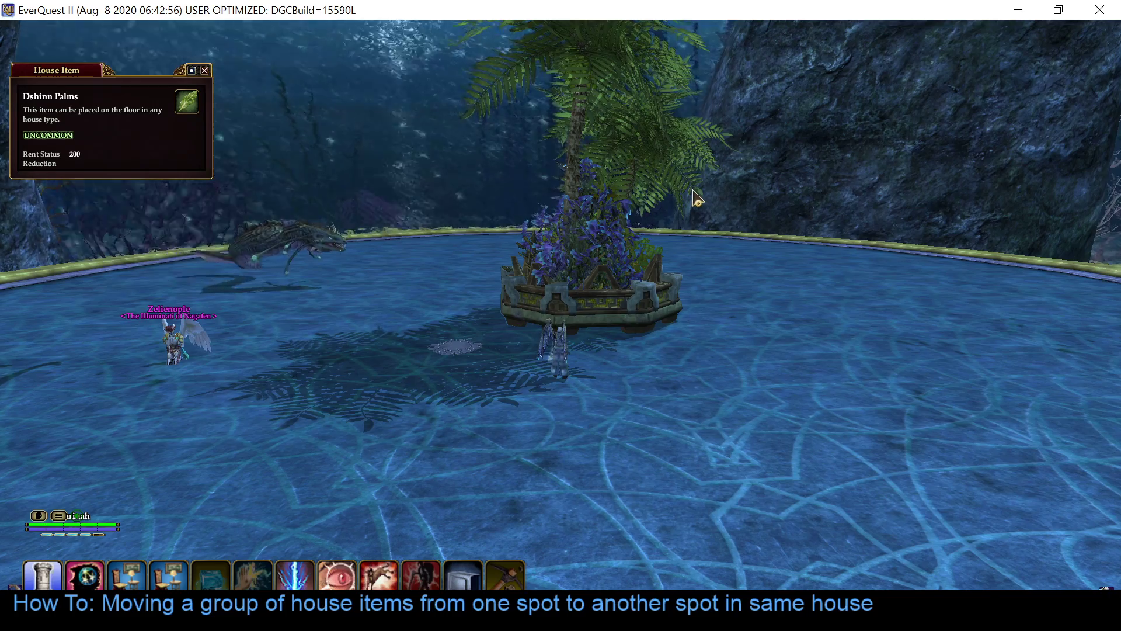
{"action": "key", "text": "alt+Tab"}
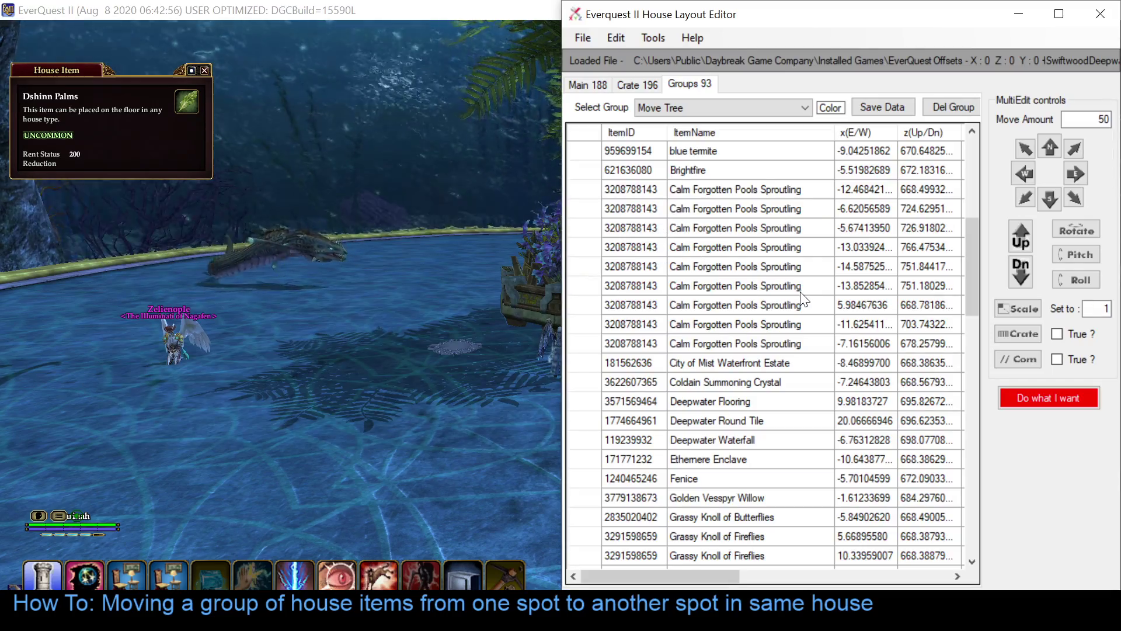
{"action": "scroll", "coordinate": [806, 299], "scroll_direction": "down", "scroll_amount": 3}
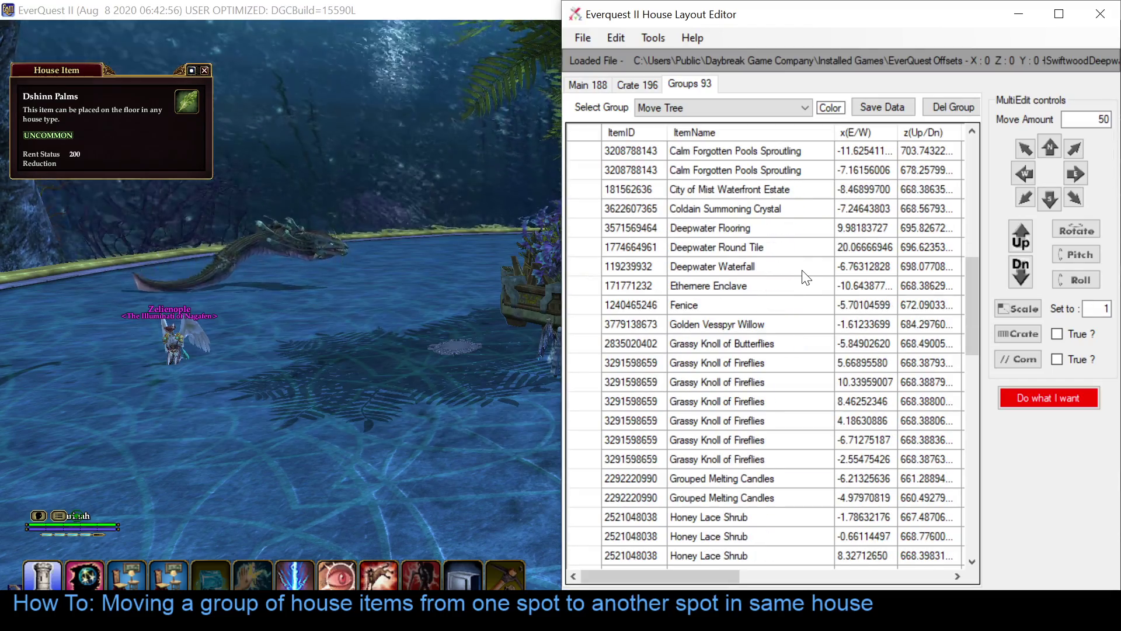
{"action": "left_click", "coordinate": [204, 70]}
Step: Fly around the house in the game to examine the tree, the surrounding platforms and the stone blocks near the edge
{"action": "left_click_drag", "start_coordinate": [433, 170], "coordinate": [818, 170]}
{"action": "key", "text": "w"}
{"action": "key", "text": "w"}
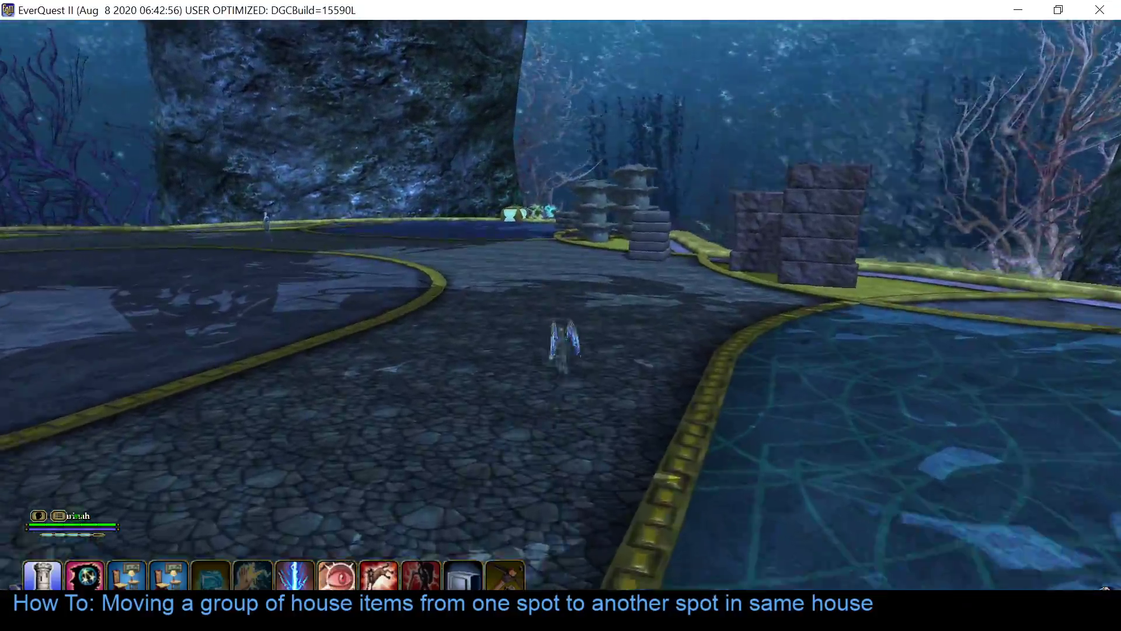
{"action": "key", "text": "w"}
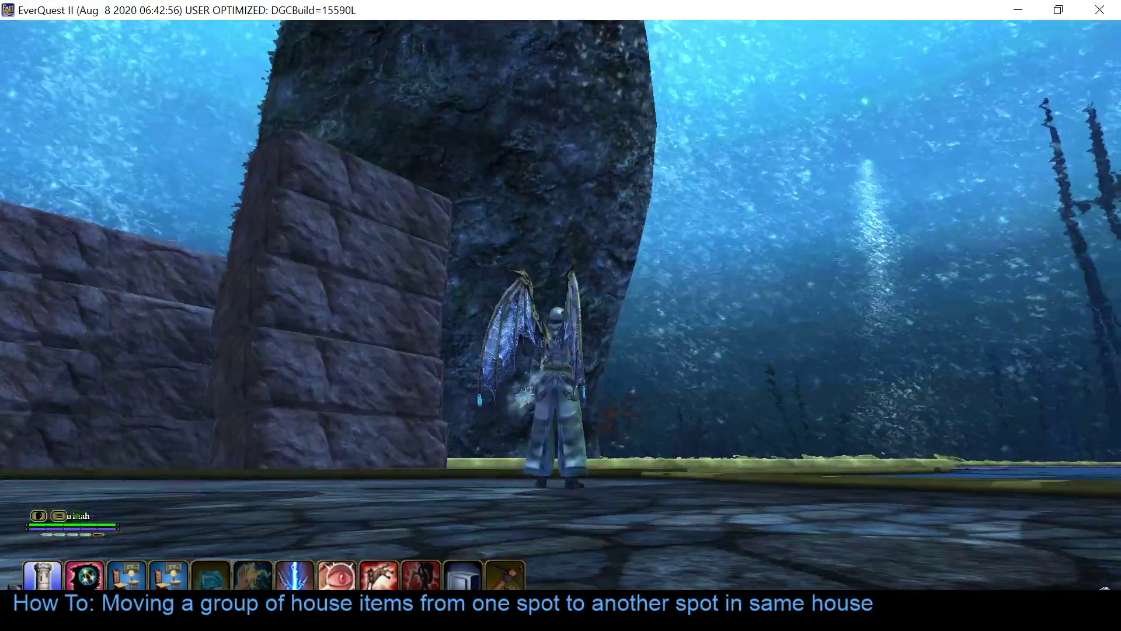
{"action": "key", "text": "w"}
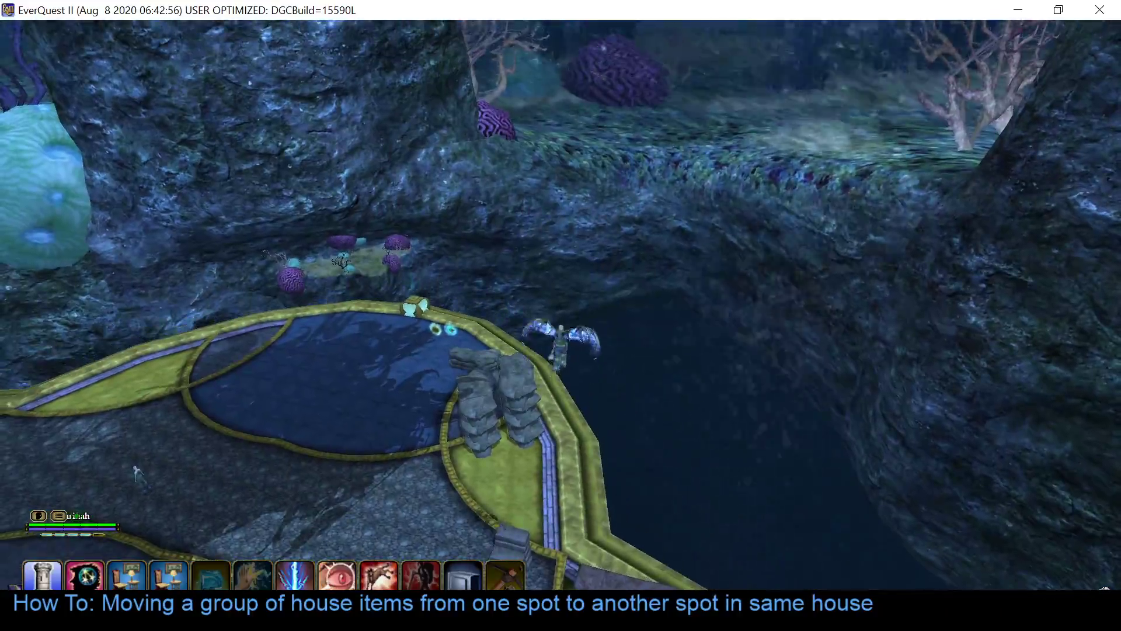
{"action": "key", "text": "w"}
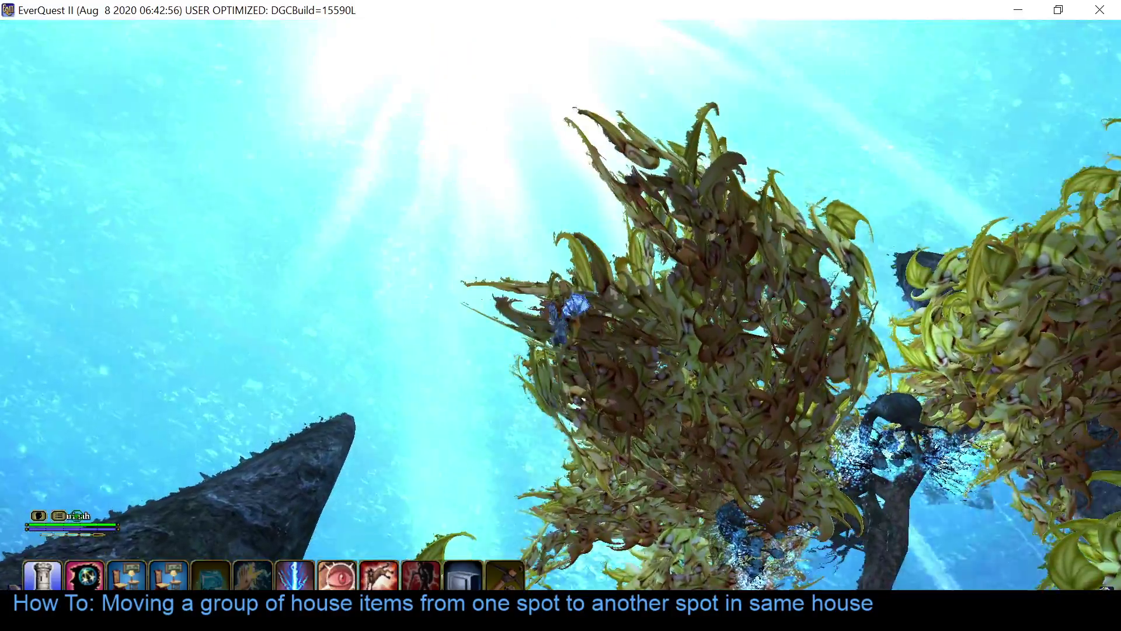
{"action": "key", "text": "w"}
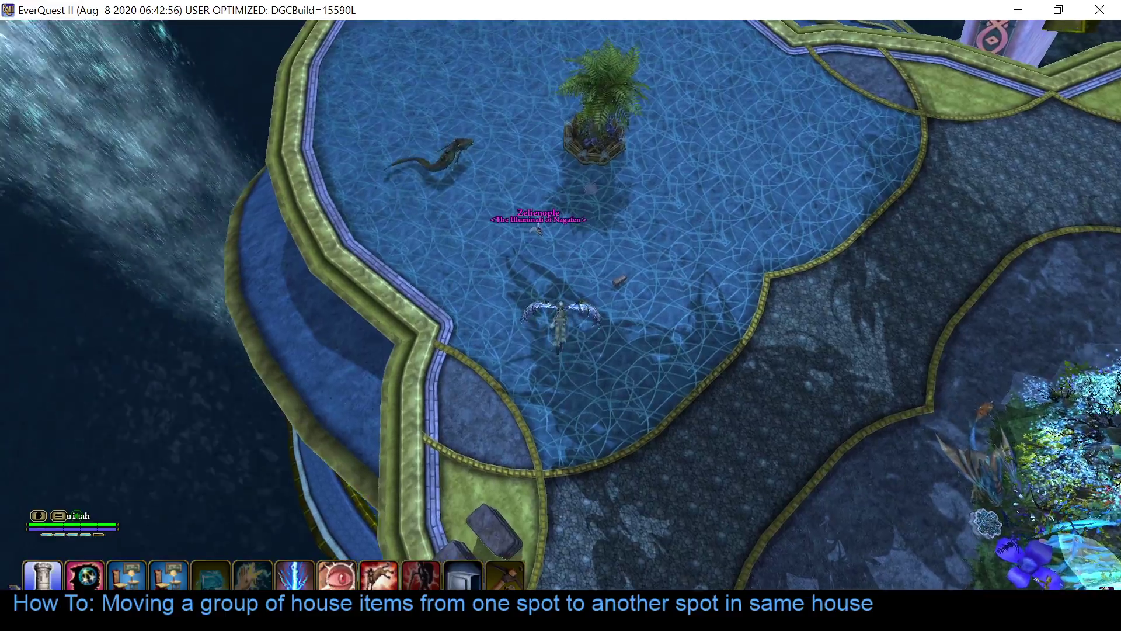
{"action": "key", "text": "s"}
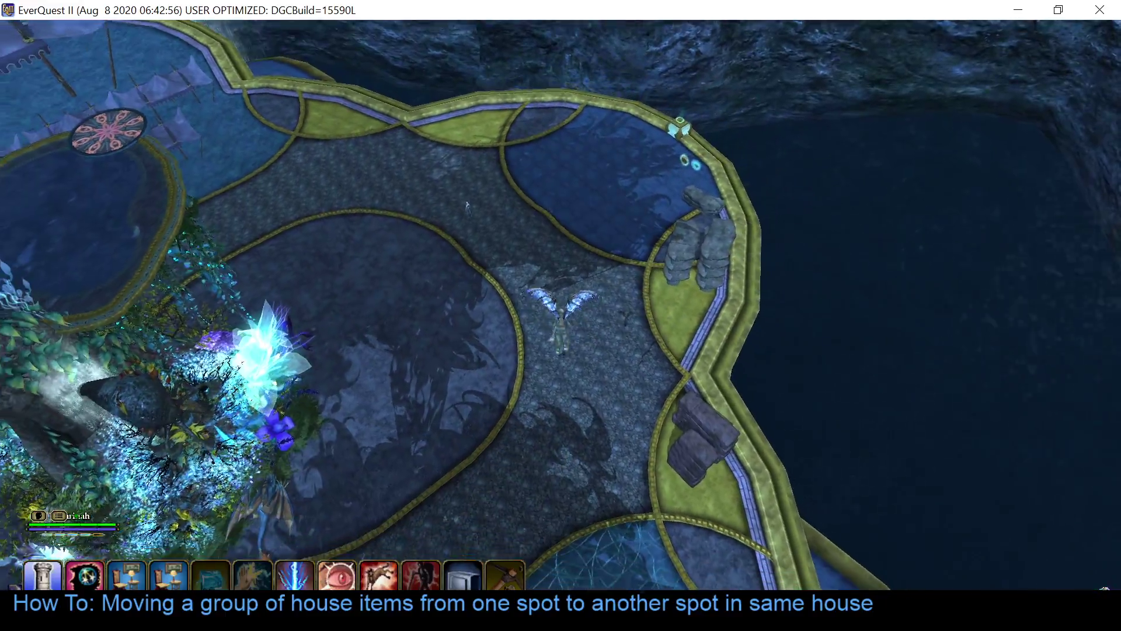
{"action": "key", "text": "w"}
{"action": "key", "text": "w"}
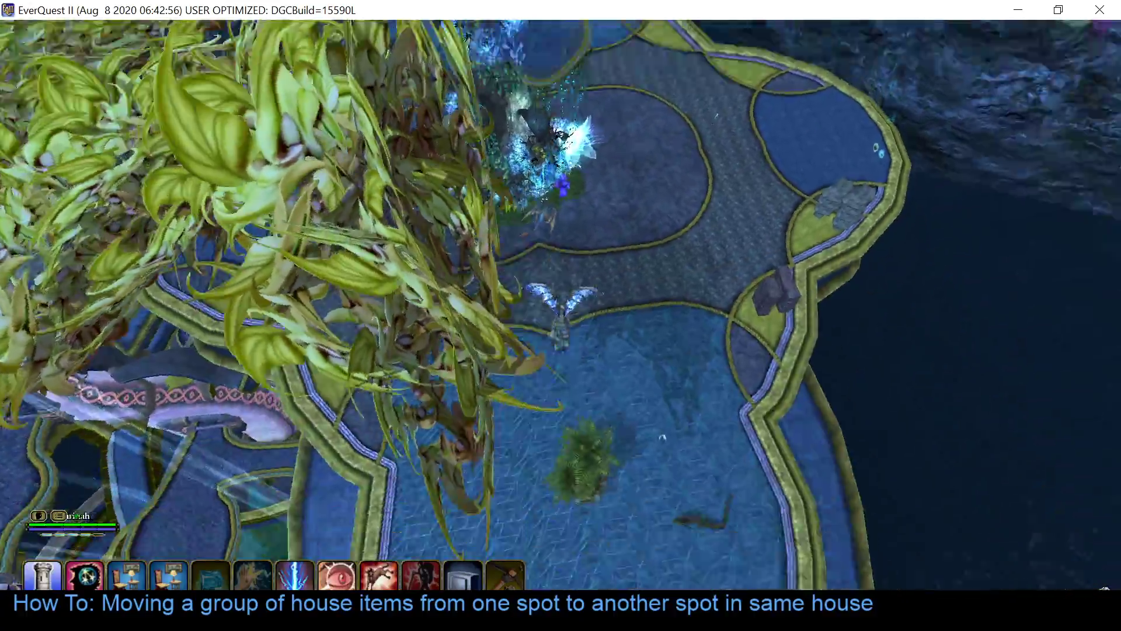
{"action": "key", "text": "w"}
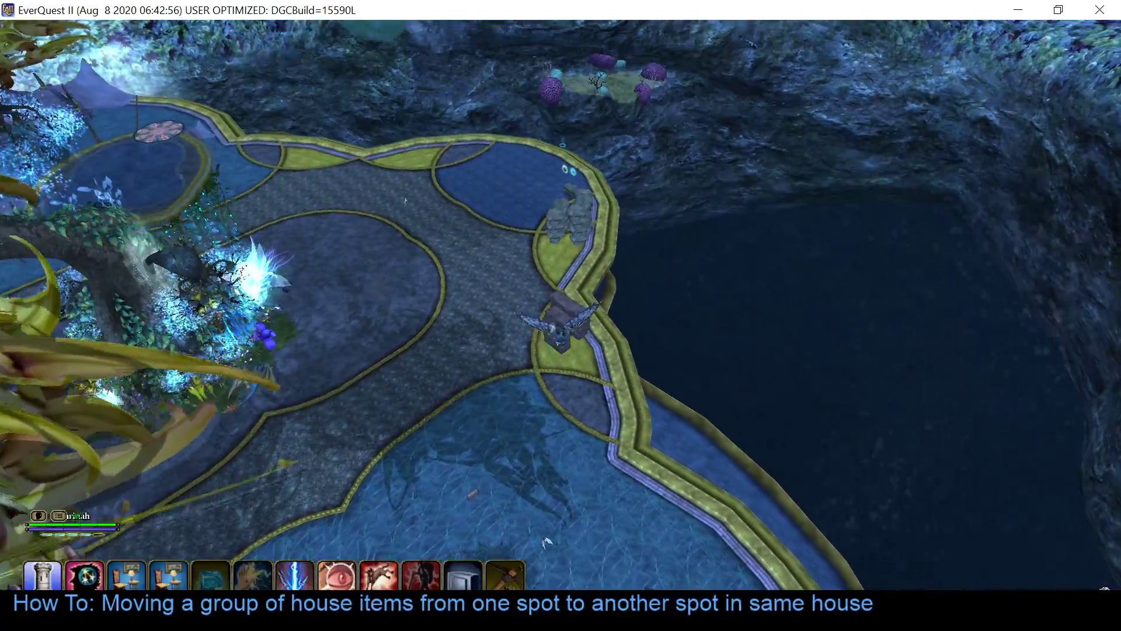
{"action": "key", "text": "w"}
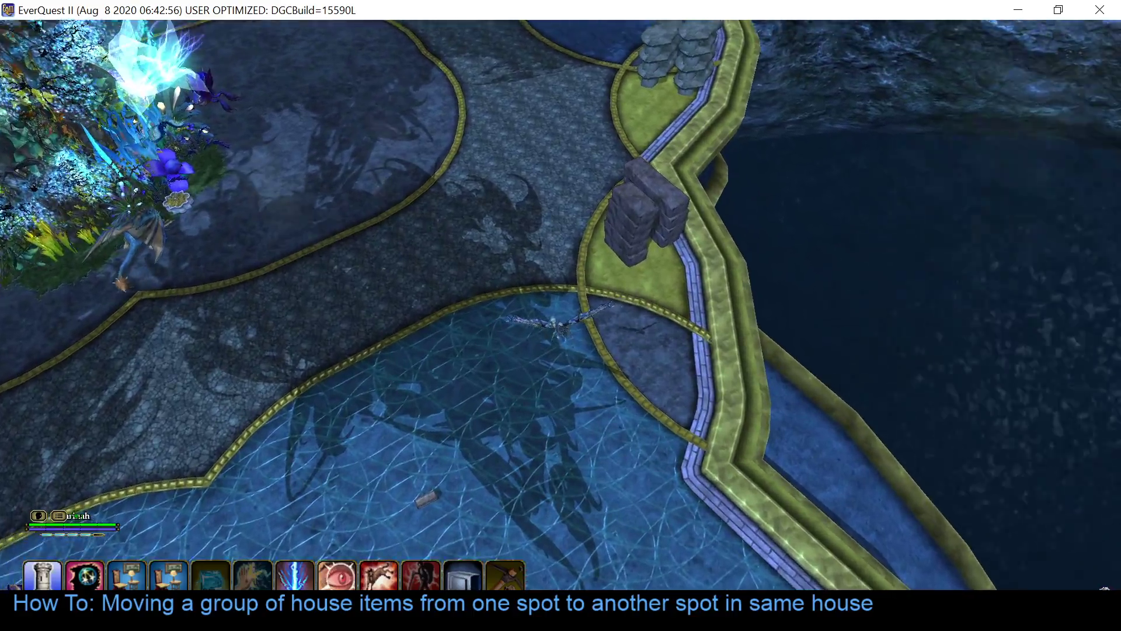
{"action": "key", "text": "w"}
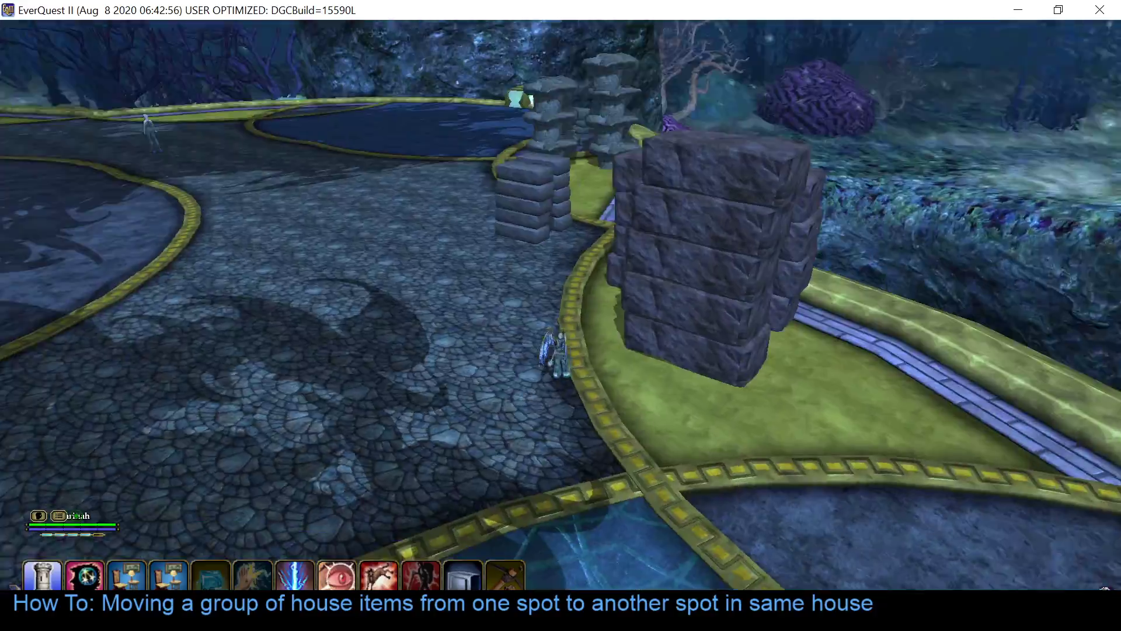
Step: In the House Layout Editor, raise the five Windswept Frostflowers in the Move Tree group by 50, save the data and return to the game
{"action": "key", "text": "alt+Tab"}
{"action": "scroll", "coordinate": [818, 412], "scroll_direction": "down", "scroll_amount": 15}
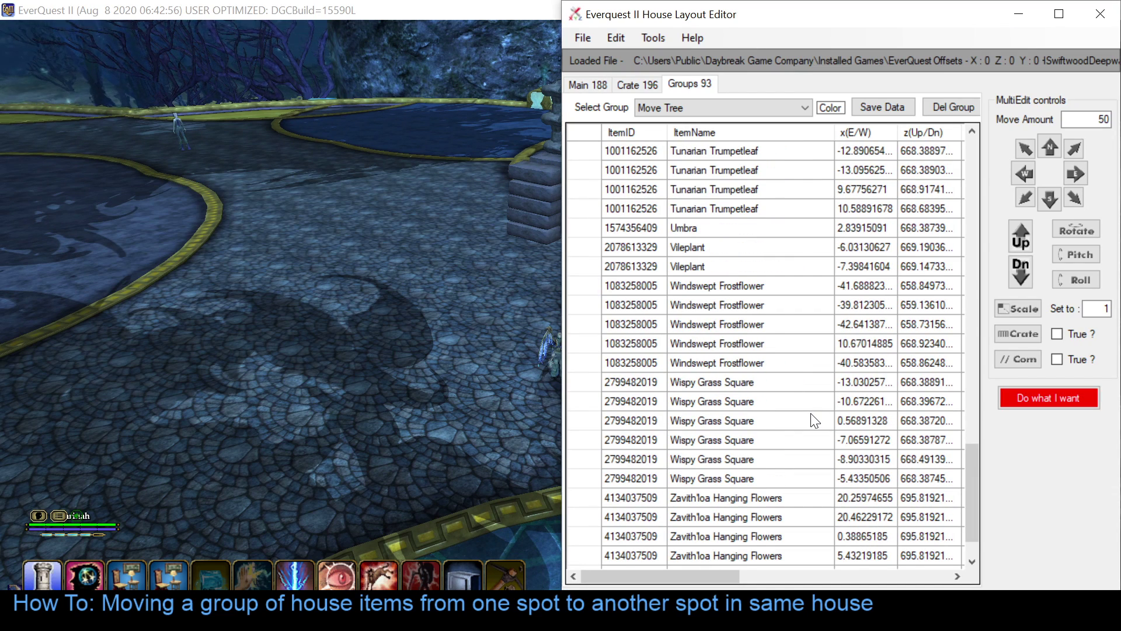
{"action": "left_click", "coordinate": [581, 285]}
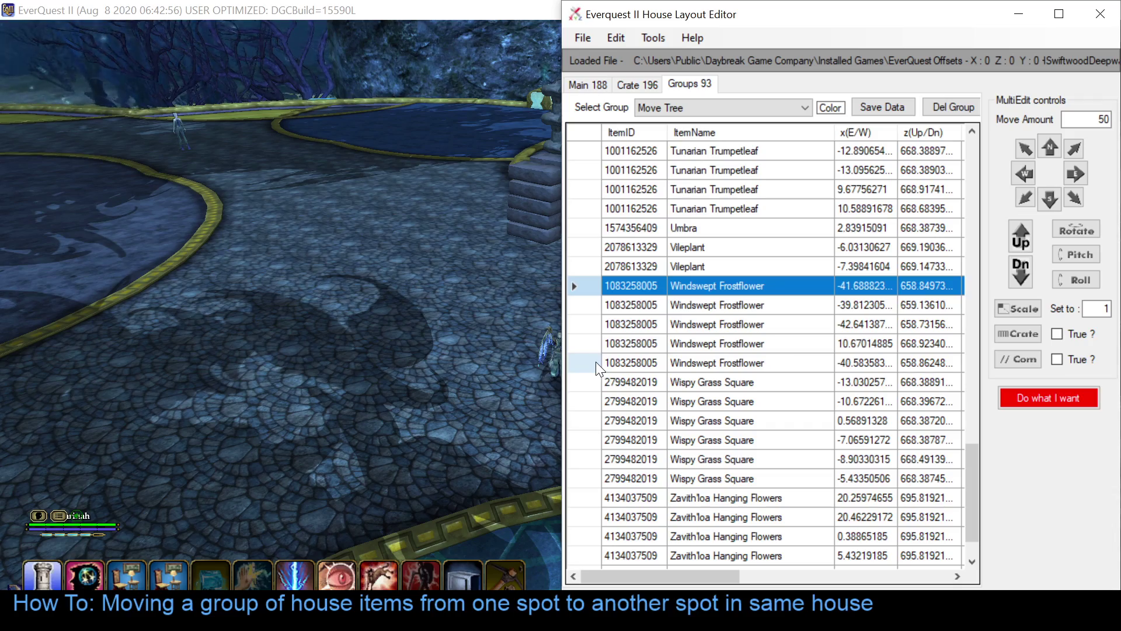
{"action": "left_click", "coordinate": [594, 359], "text": "shift"}
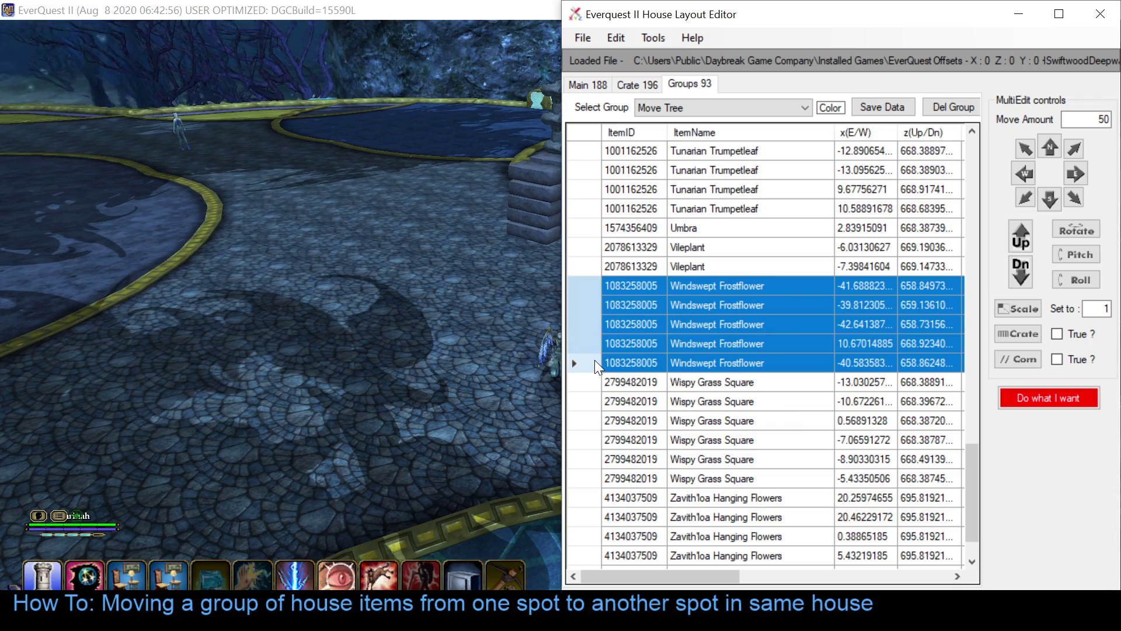
{"action": "left_click", "coordinate": [430, 337]}
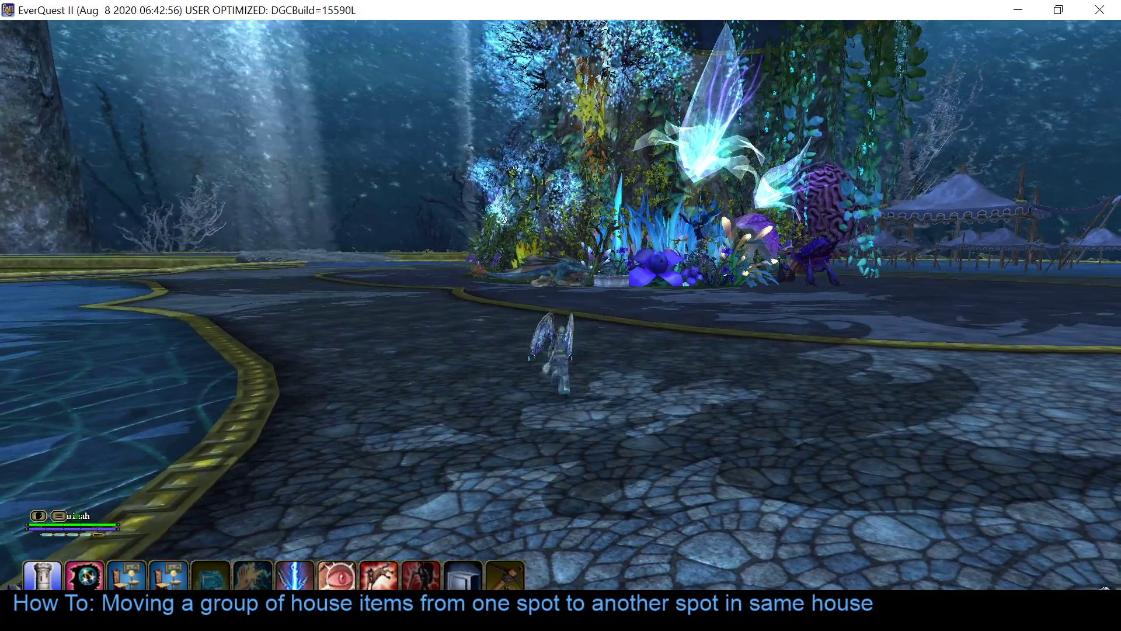
{"action": "key", "text": "w"}
{"action": "key", "text": "d"}
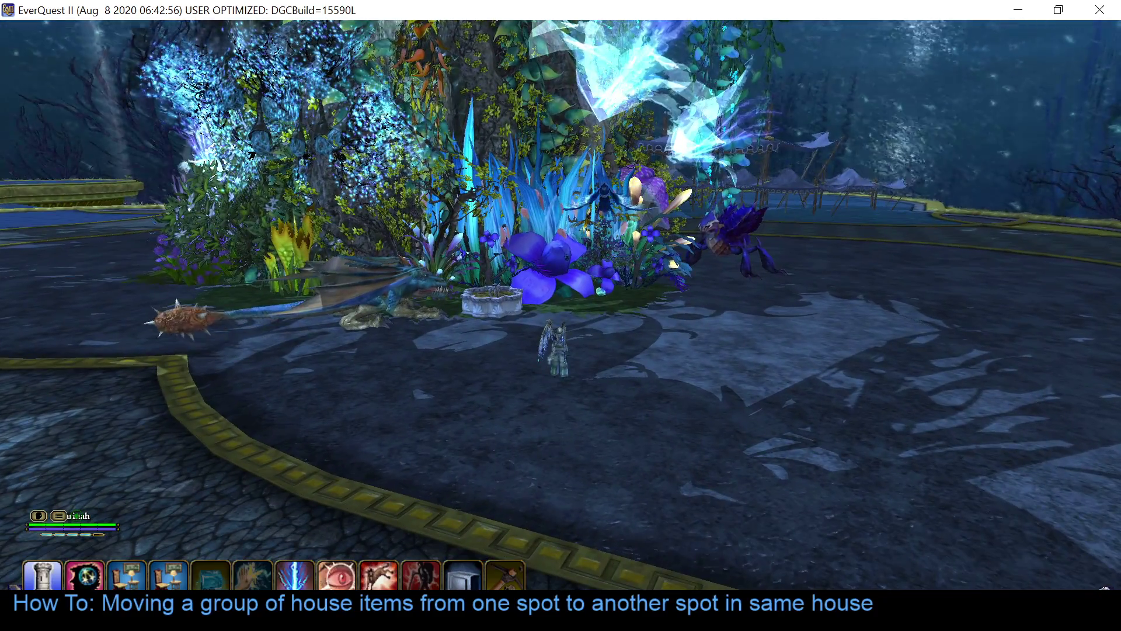
{"action": "key", "text": "alt+Tab"}
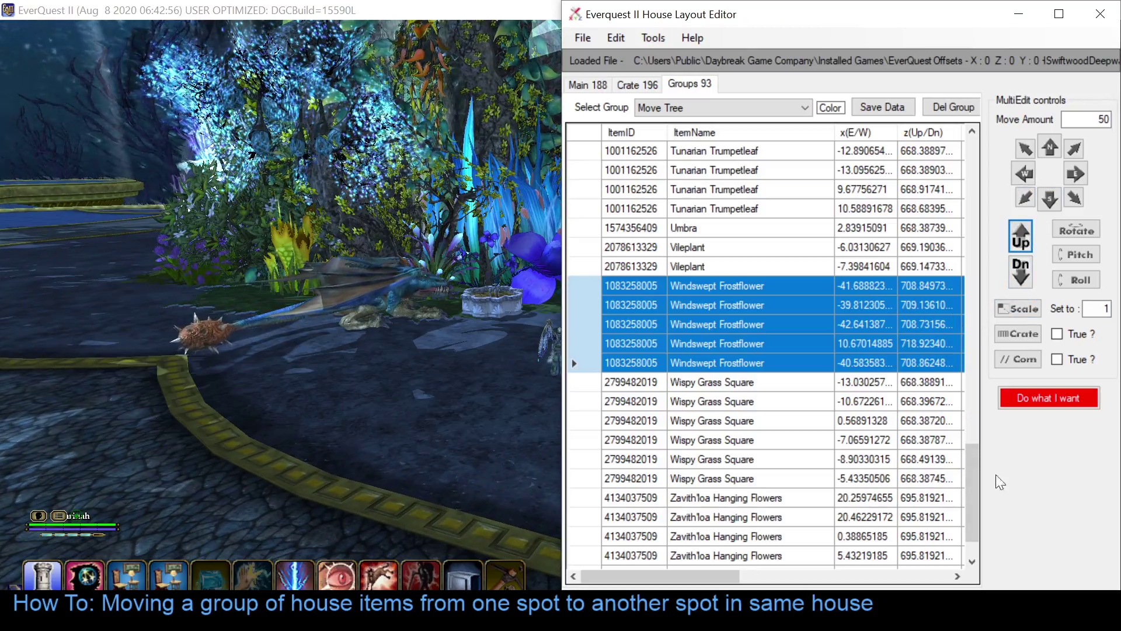
{"action": "left_click", "coordinate": [882, 107]}
{"action": "key", "text": "alt+Tab"}
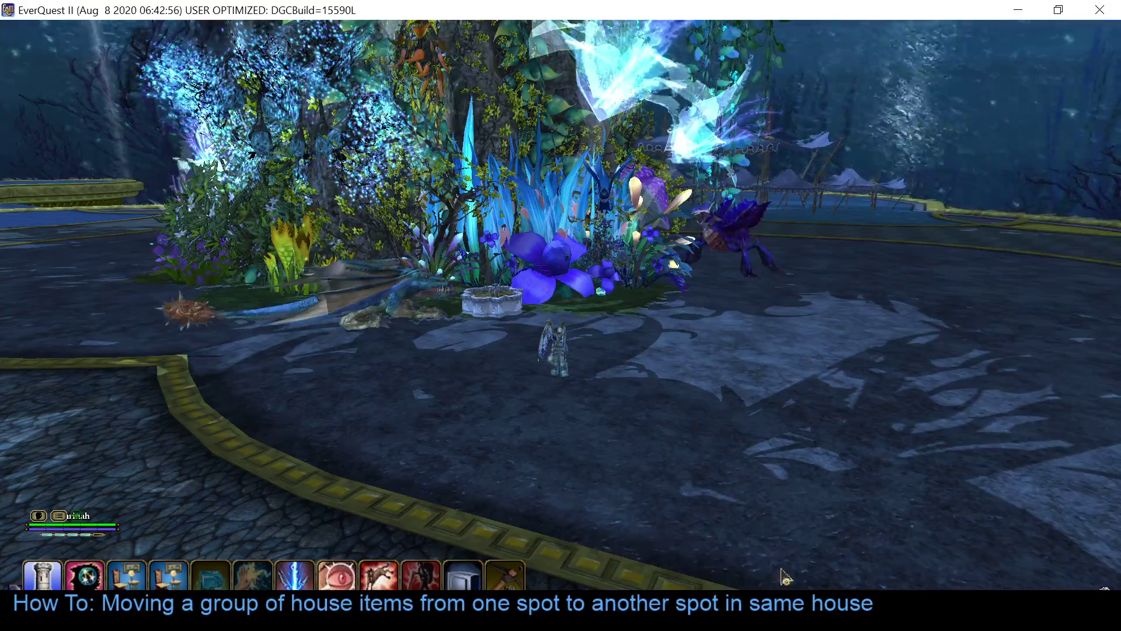
Step: Fly to the raised Windswept Frostflowers in the game and check the reported location in the main chat
{"action": "left_click_drag", "start_coordinate": [673, 453], "coordinate": [722, 383]}
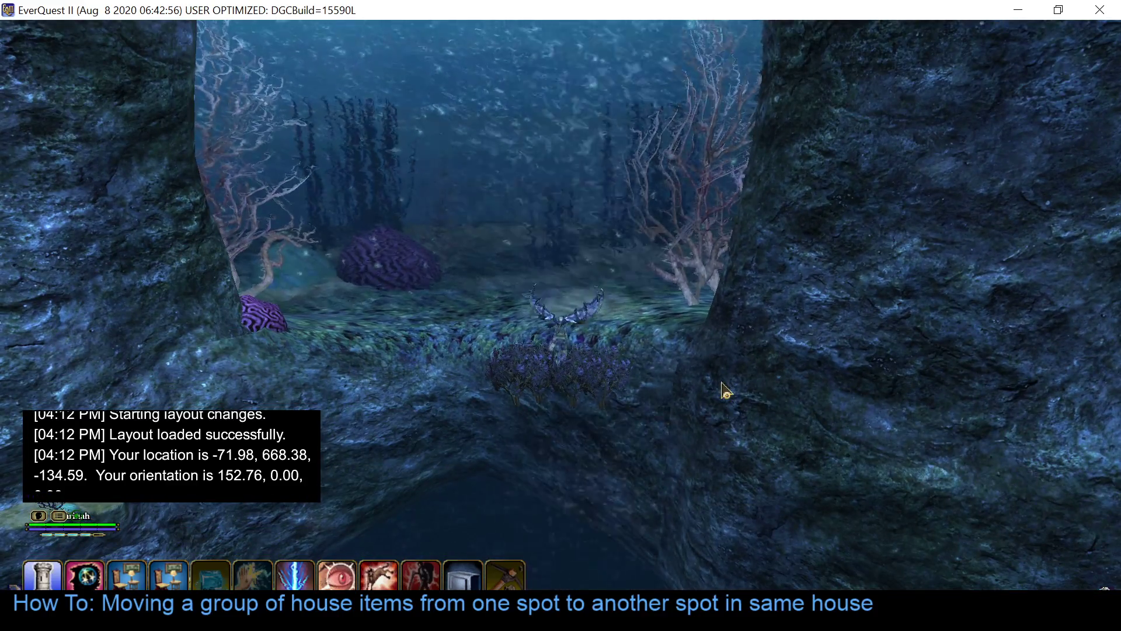
{"action": "scroll", "coordinate": [203, 448], "scroll_direction": "down", "scroll_amount": 5}
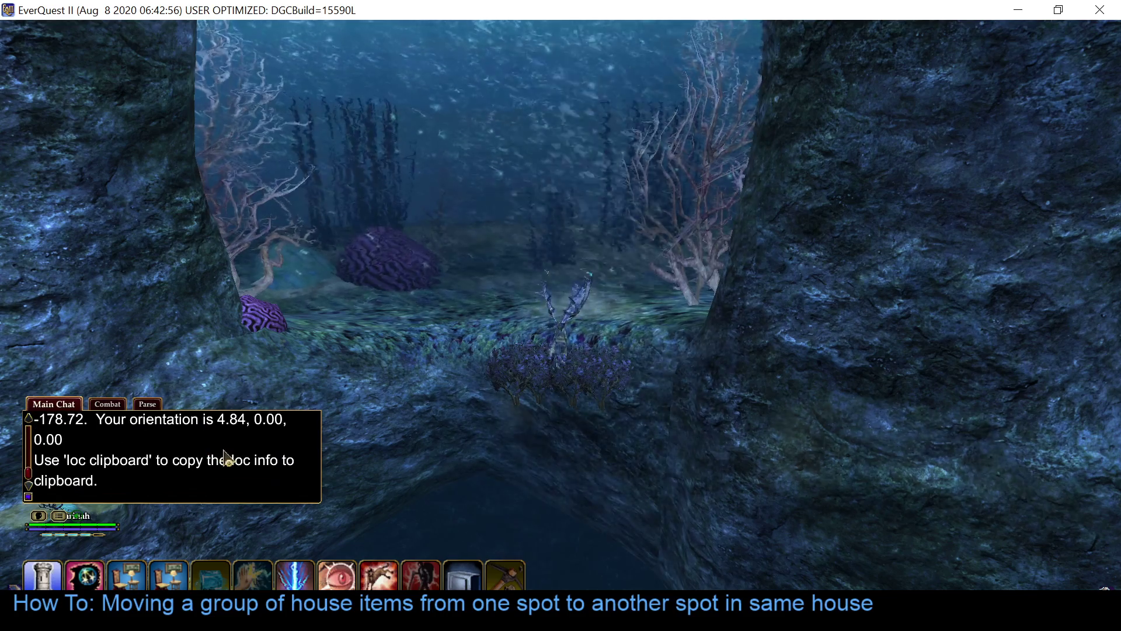
{"action": "scroll", "coordinate": [223, 459], "scroll_direction": "up", "scroll_amount": 2}
{"action": "scroll", "coordinate": [257, 461], "scroll_direction": "up", "scroll_amount": 1}
{"action": "scroll", "coordinate": [292, 465], "scroll_direction": "down", "scroll_amount": 2}
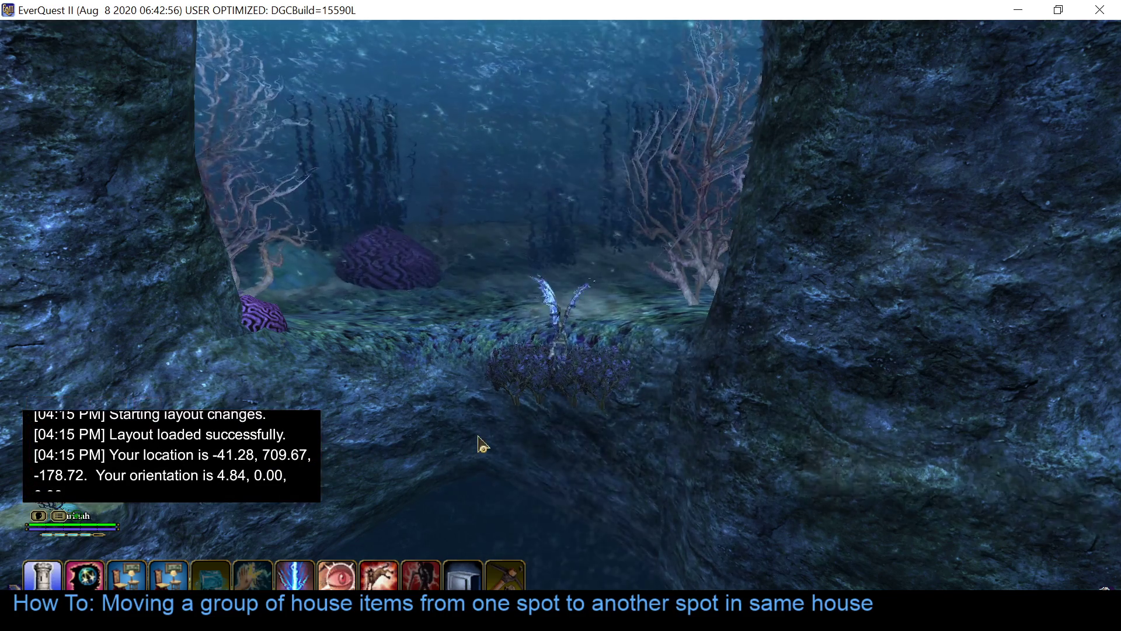
Step: In the House Layout Editor, remove the four Windswept Frostflowers with x values around -40 from the Move Tree group and return to the game
{"action": "key", "text": "alt+Tab"}
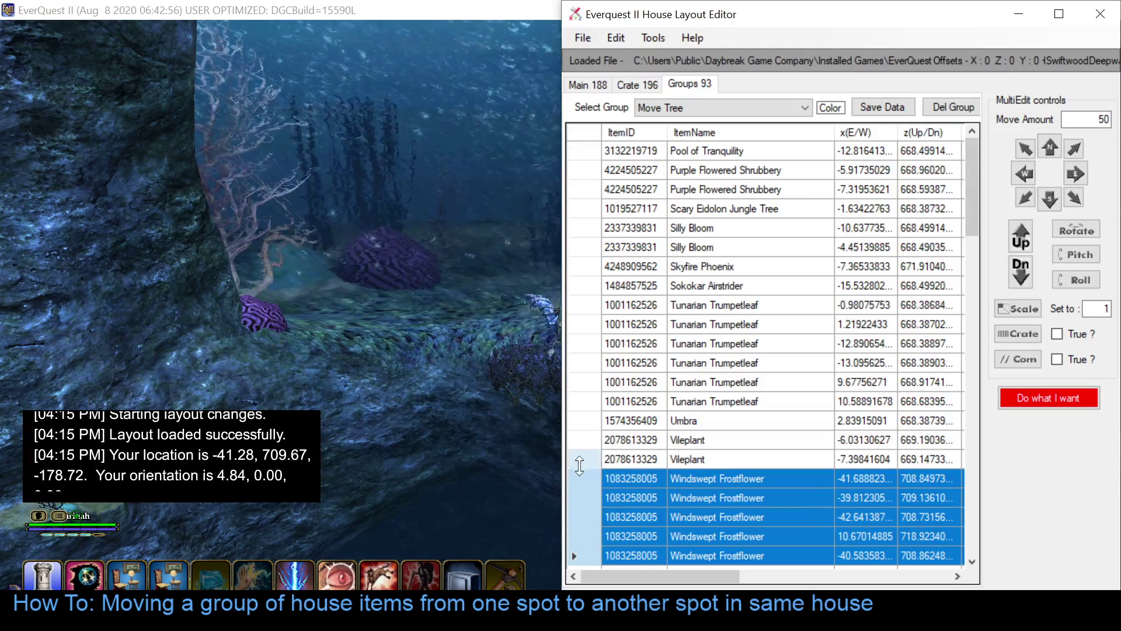
{"action": "left_click", "coordinate": [590, 480]}
{"action": "left_click", "coordinate": [587, 497], "text": "shift"}
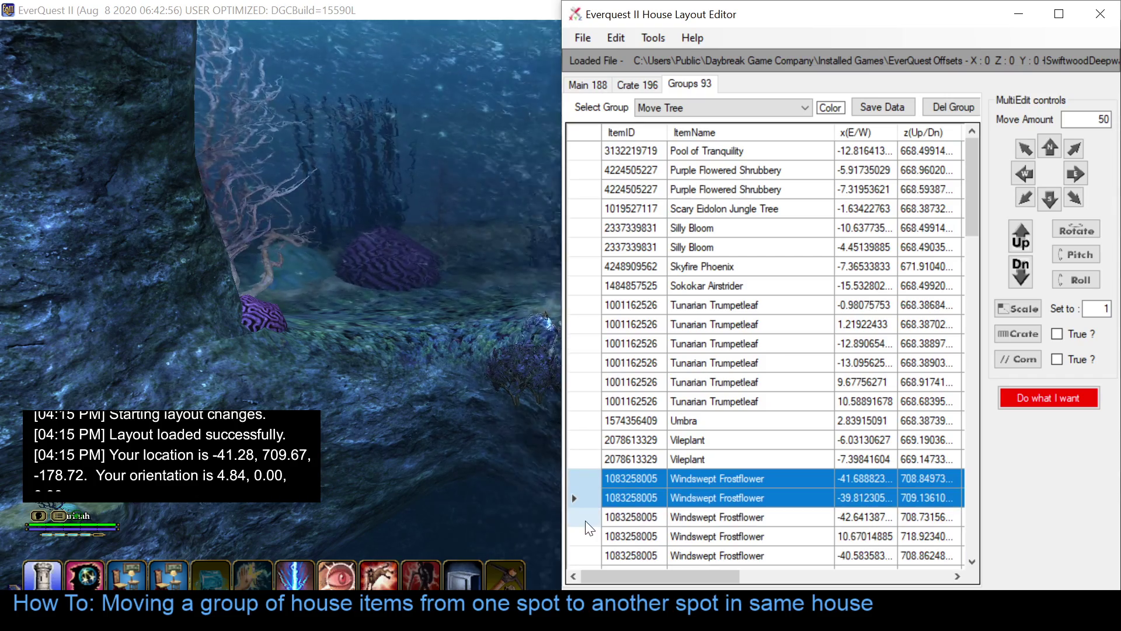
{"action": "left_click", "coordinate": [582, 517], "text": "ctrl"}
{"action": "left_click", "coordinate": [580, 553], "text": "ctrl"}
{"action": "scroll", "coordinate": [667, 476], "scroll_direction": "down", "scroll_amount": 1}
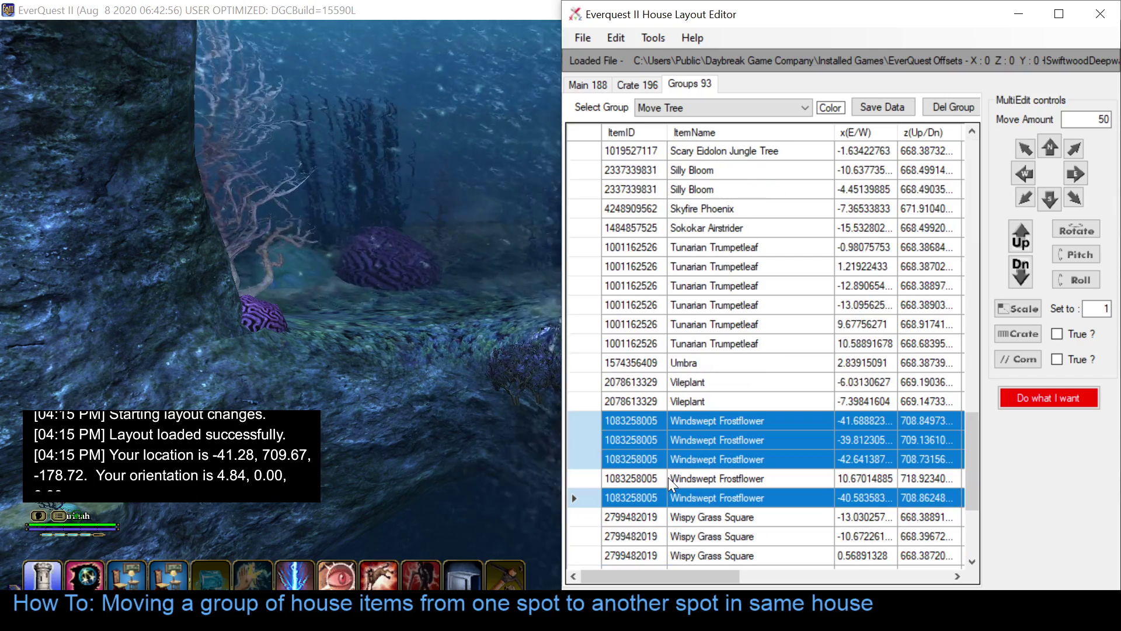
{"action": "right_click", "coordinate": [593, 499]}
{"action": "left_click", "coordinate": [623, 570]}
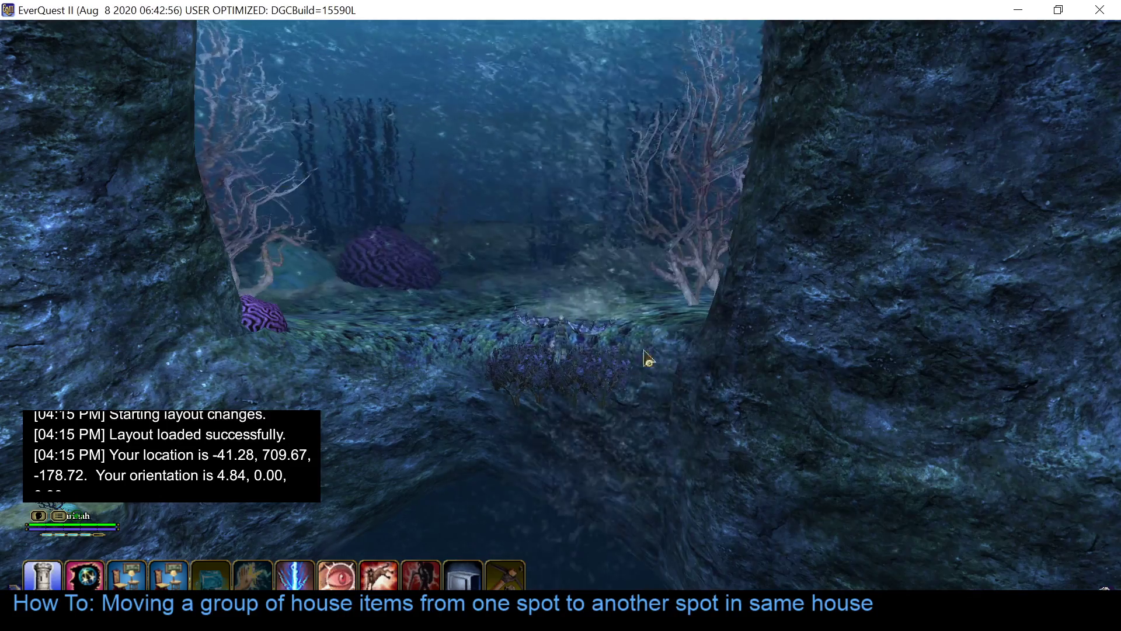
Step: Fly around the tree in the game and check the remaining Windswept Frostflower's coordinates in the Move Tree item list
{"action": "left_click_drag", "start_coordinate": [569, 388], "coordinate": [245, 409]}
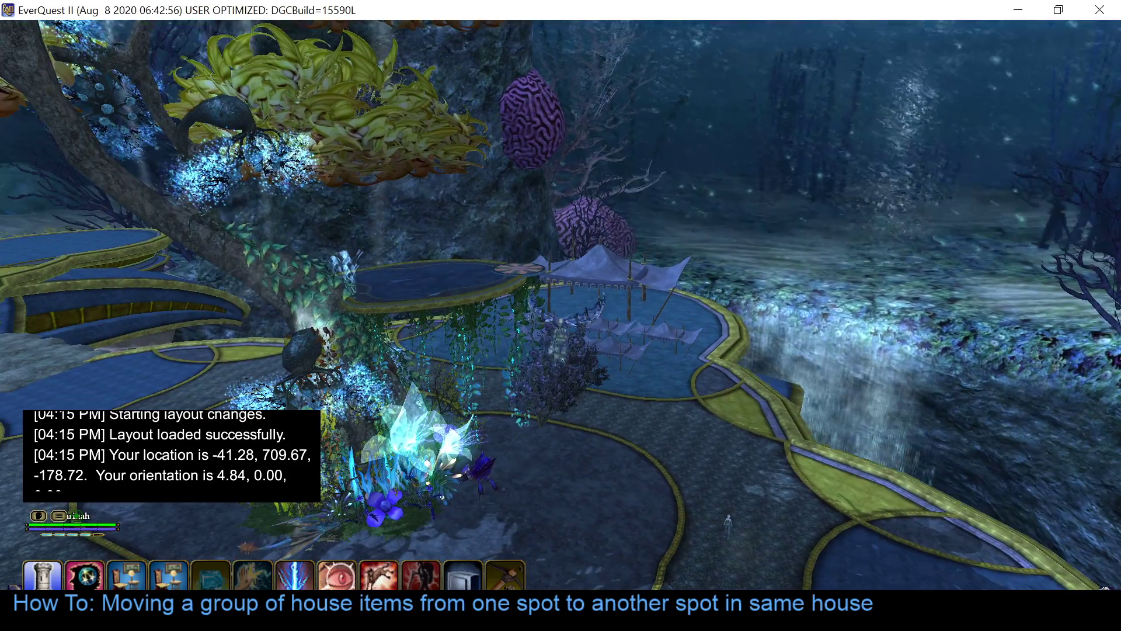
{"action": "left_click_drag", "start_coordinate": [560, 316], "coordinate": [816, 293]}
{"action": "key", "text": "alt+Tab"}
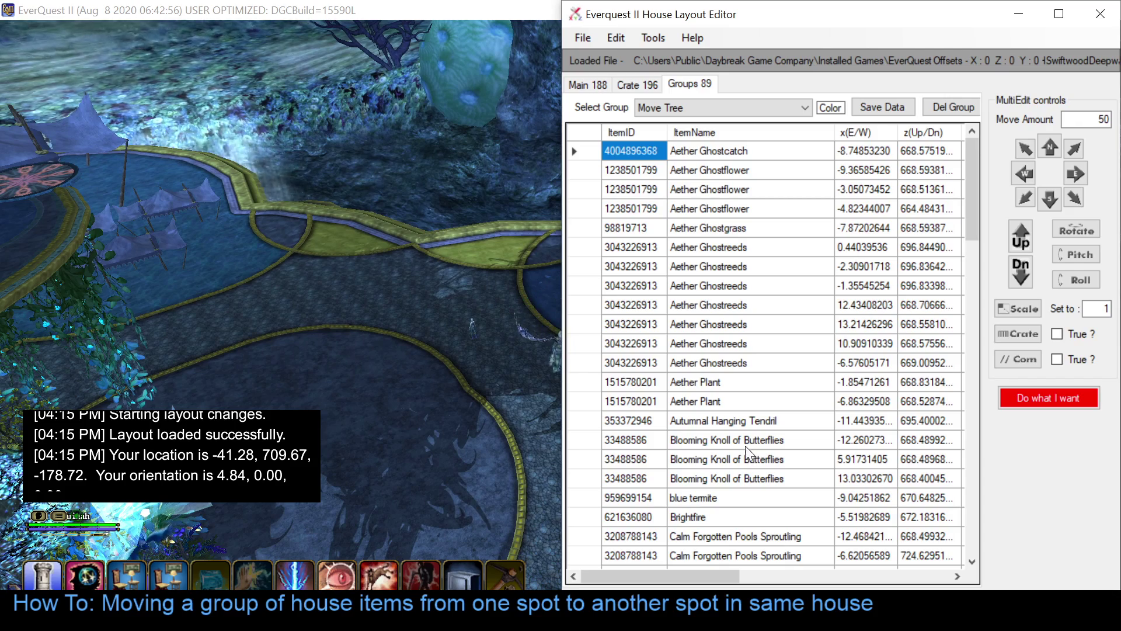
{"action": "scroll", "coordinate": [748, 514], "scroll_direction": "down", "scroll_amount": 20}
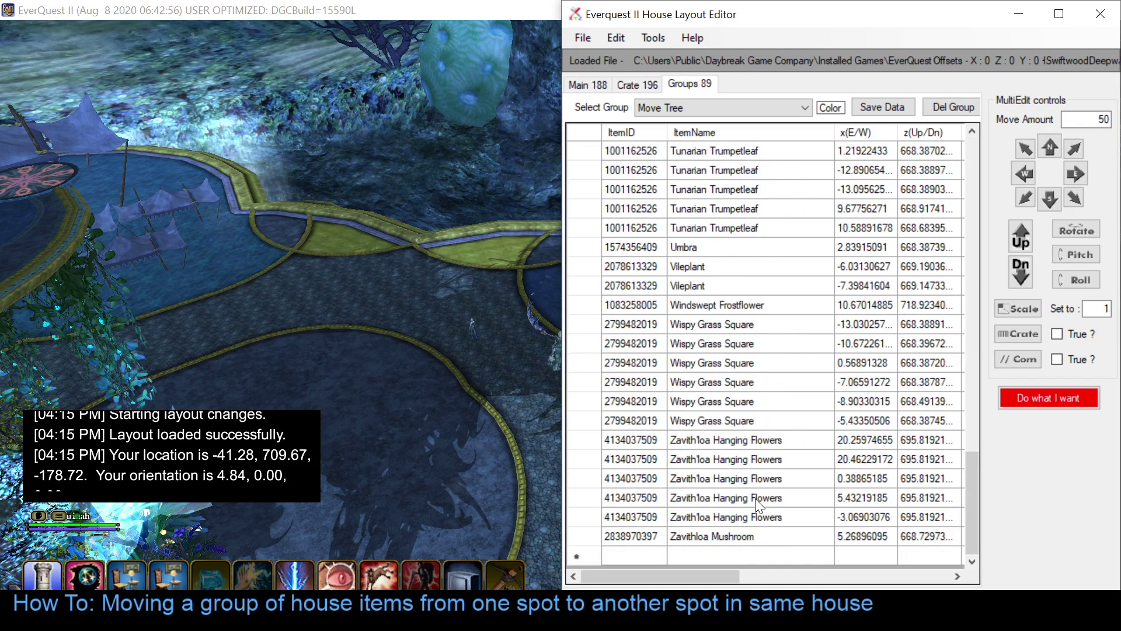
{"action": "left_click", "coordinate": [884, 302]}
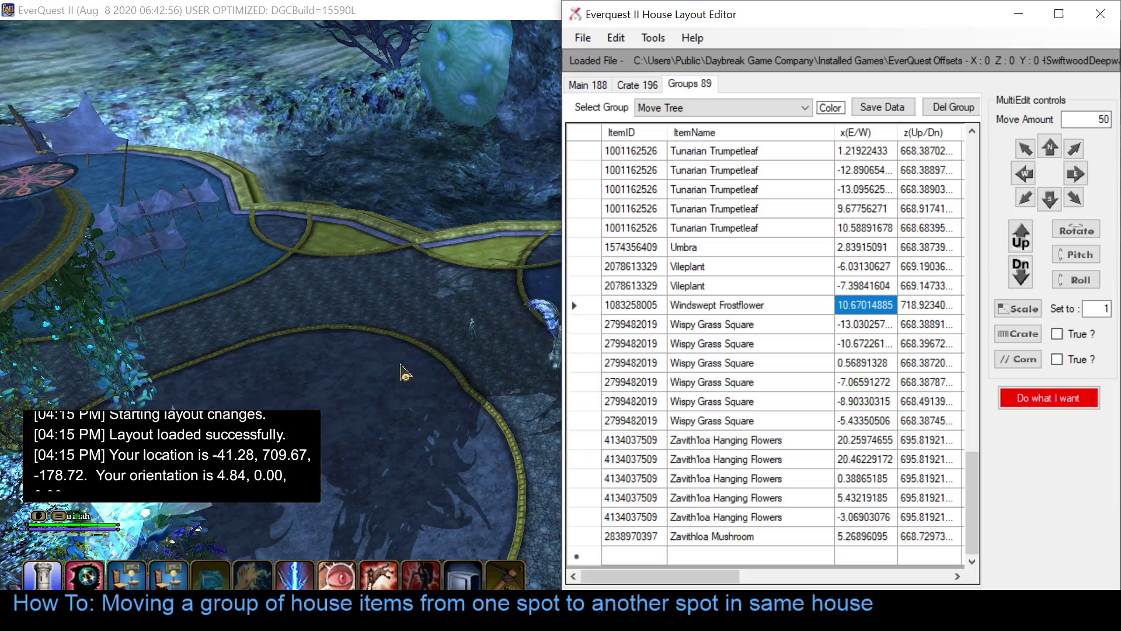
{"action": "left_click", "coordinate": [407, 383]}
{"action": "key", "text": "w"}
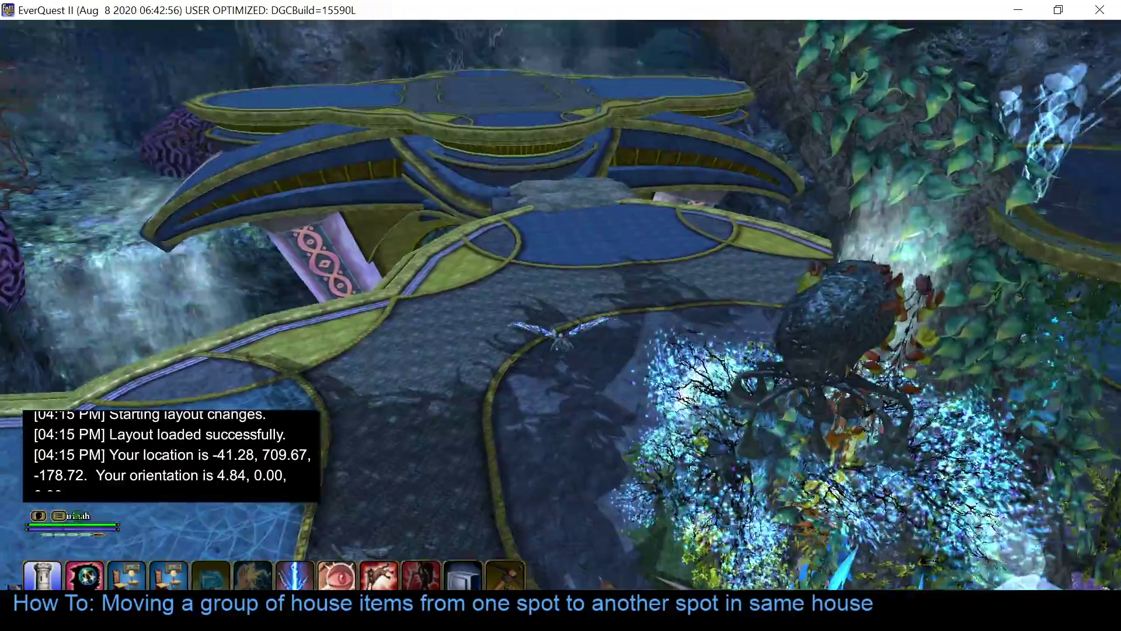
{"action": "key", "text": "w"}
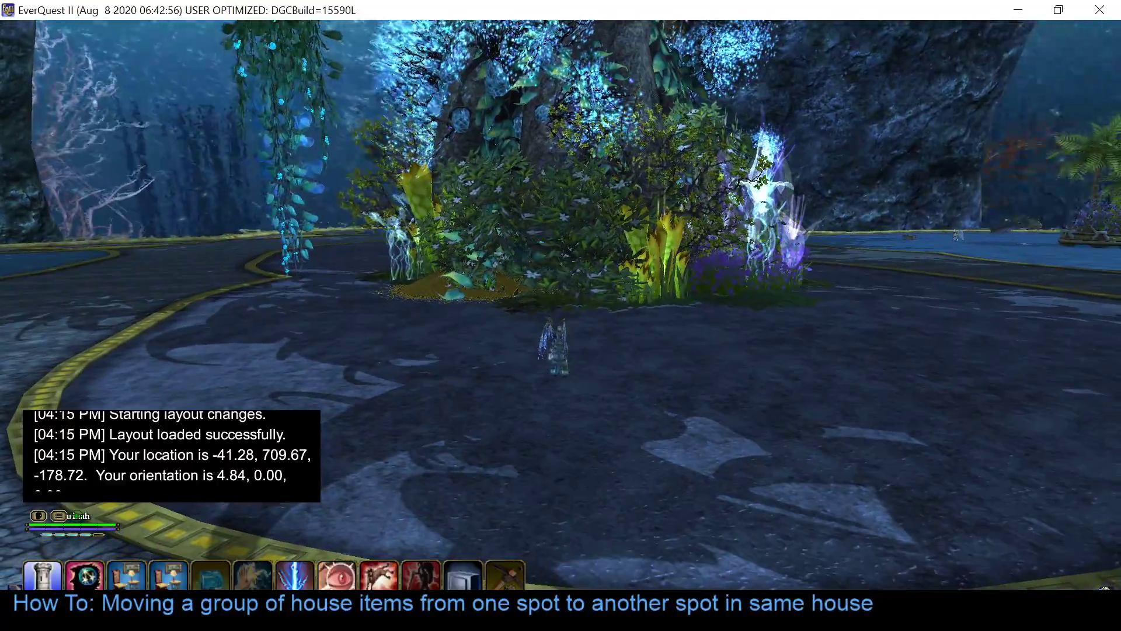
{"action": "key", "text": "d"}
{"action": "key", "text": "a"}
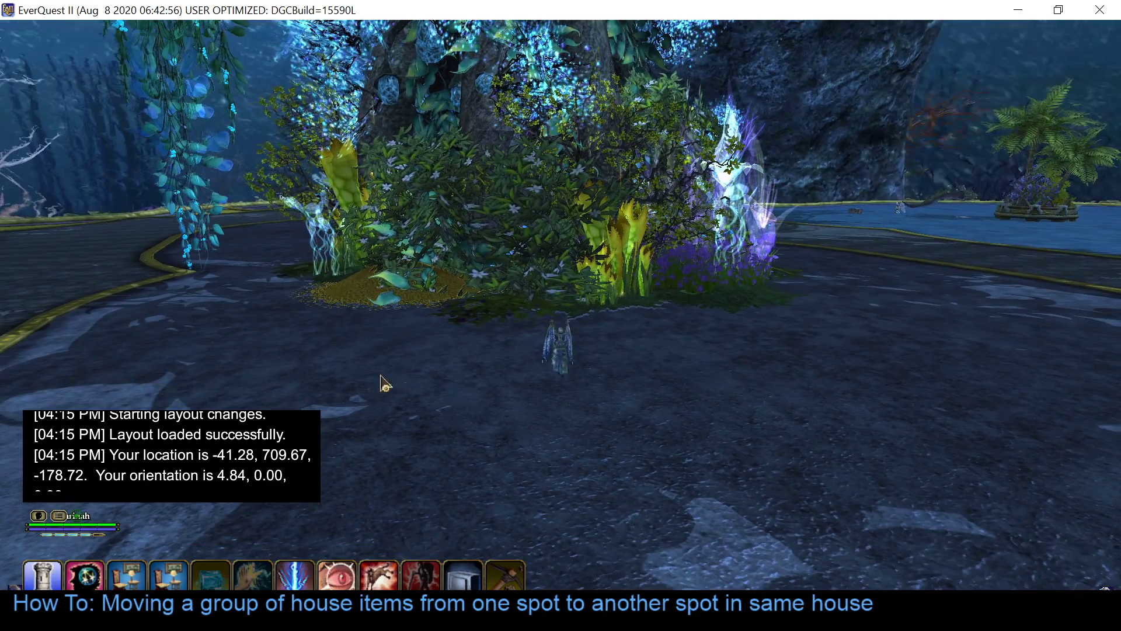
Step: In the House Layout Editor, lower the remaining Windswept Frostflower by 50, save the data and return to the game
{"action": "key", "text": "alt+Tab"}
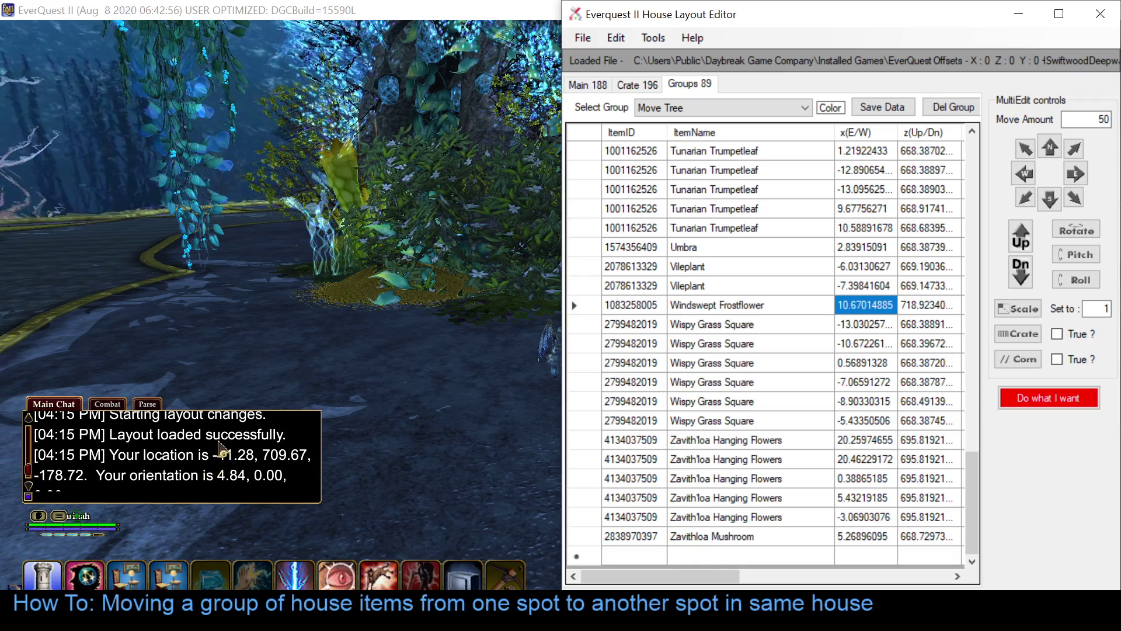
{"action": "mouse_move", "coordinate": [658, 576]}
{"action": "left_mouse_down"}
{"action": "mouse_move", "coordinate": [754, 574]}
{"action": "mouse_move", "coordinate": [648, 576]}
{"action": "left_mouse_up"}
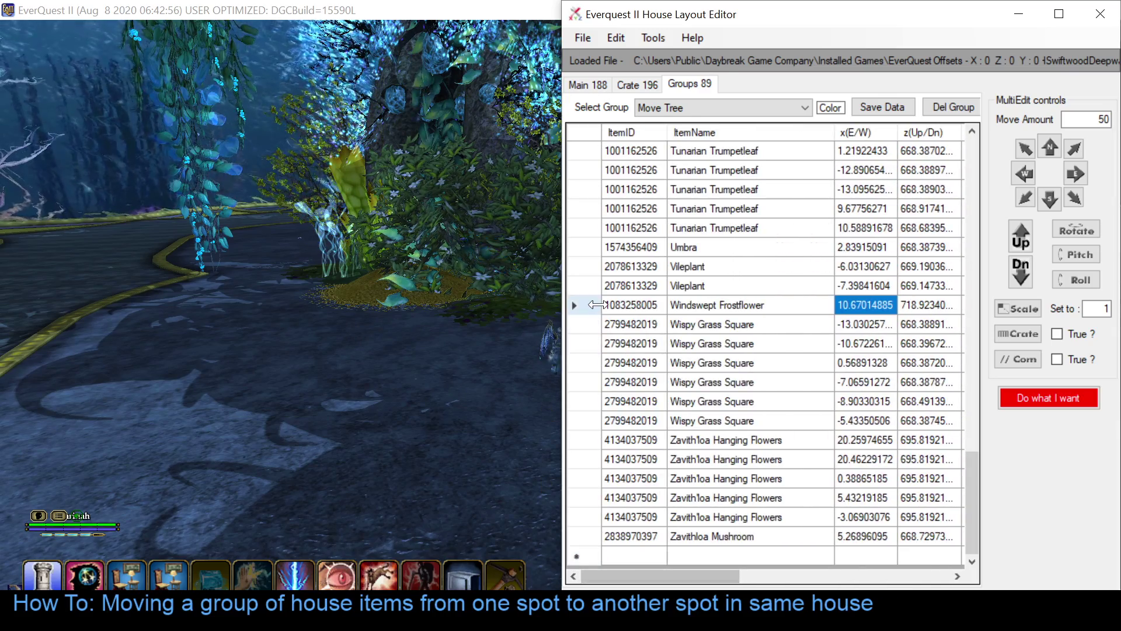
{"action": "left_click", "coordinate": [594, 307]}
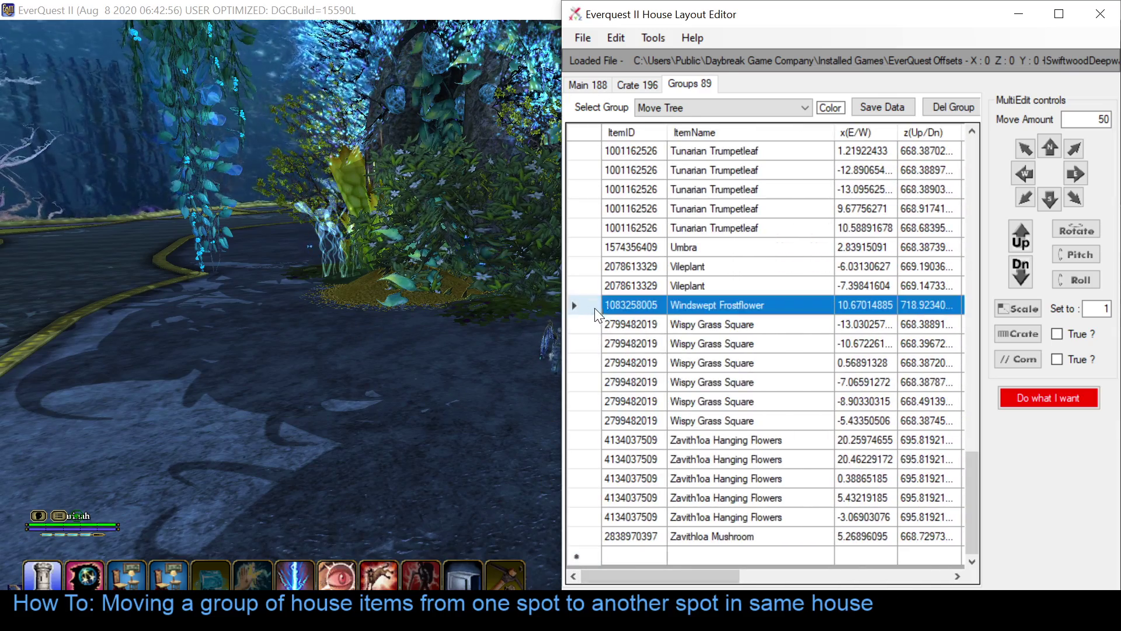
{"action": "left_click", "coordinate": [1018, 268]}
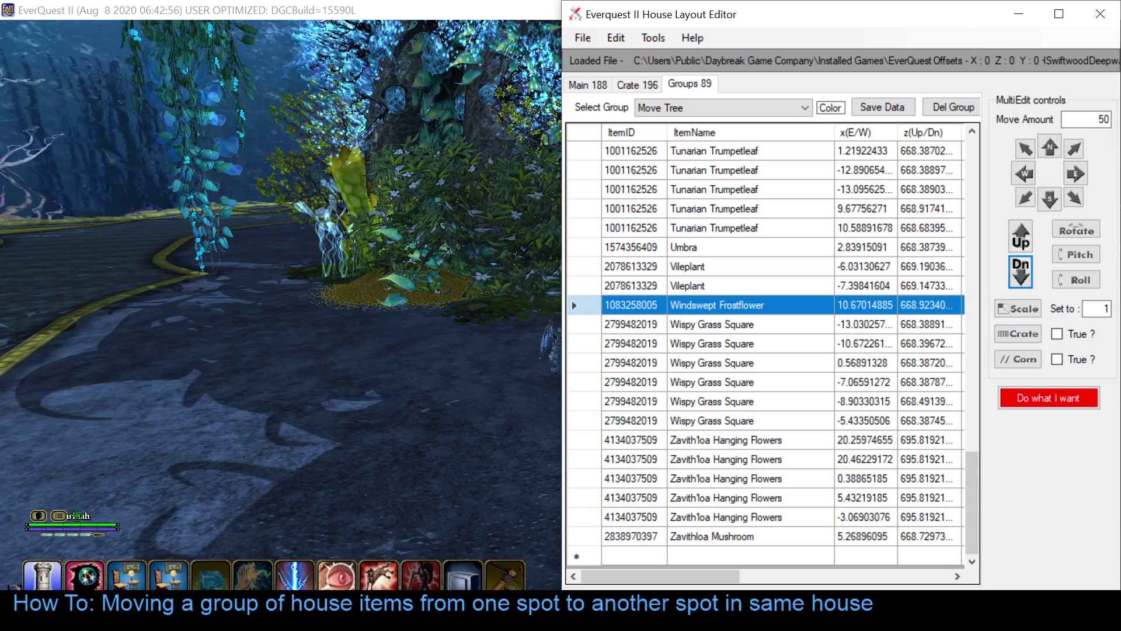
{"action": "left_click", "coordinate": [882, 107]}
{"action": "key", "text": "alt+Tab"}
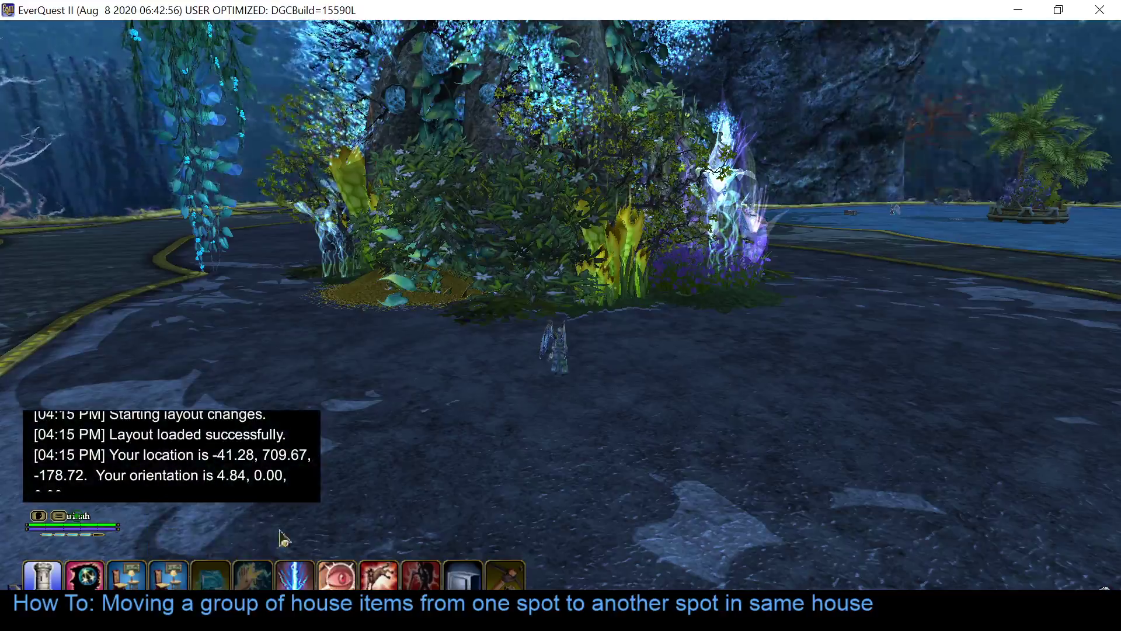
Step: Examine the purple flower near the gold pile at the tree's base in the game and close its information window
{"action": "key", "text": "w"}
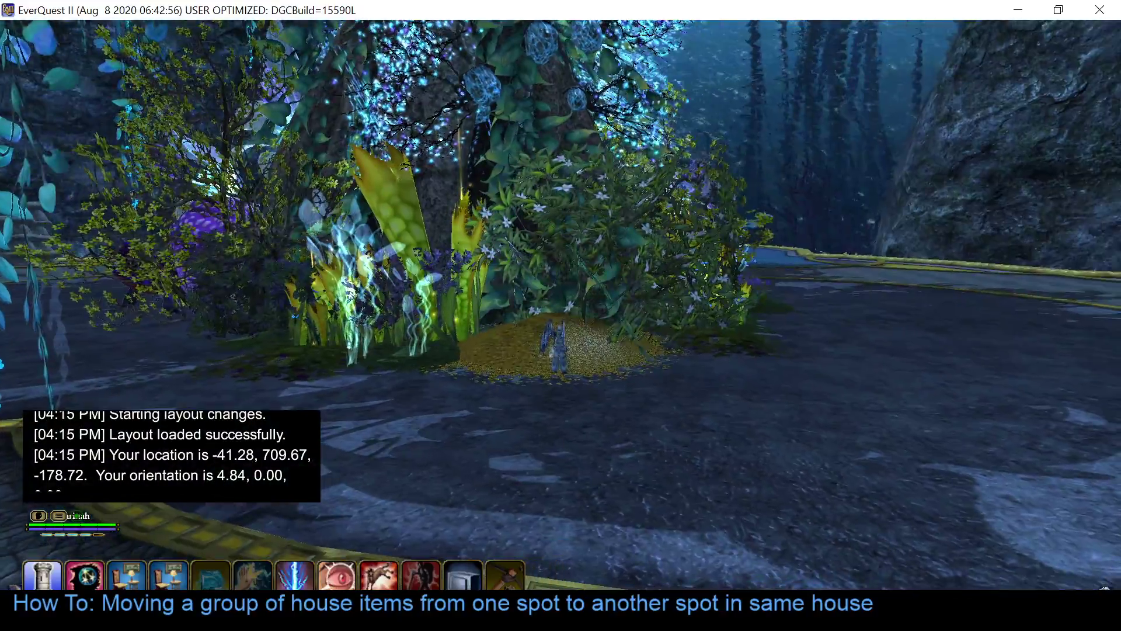
{"action": "key", "text": "d"}
{"action": "key", "text": "s"}
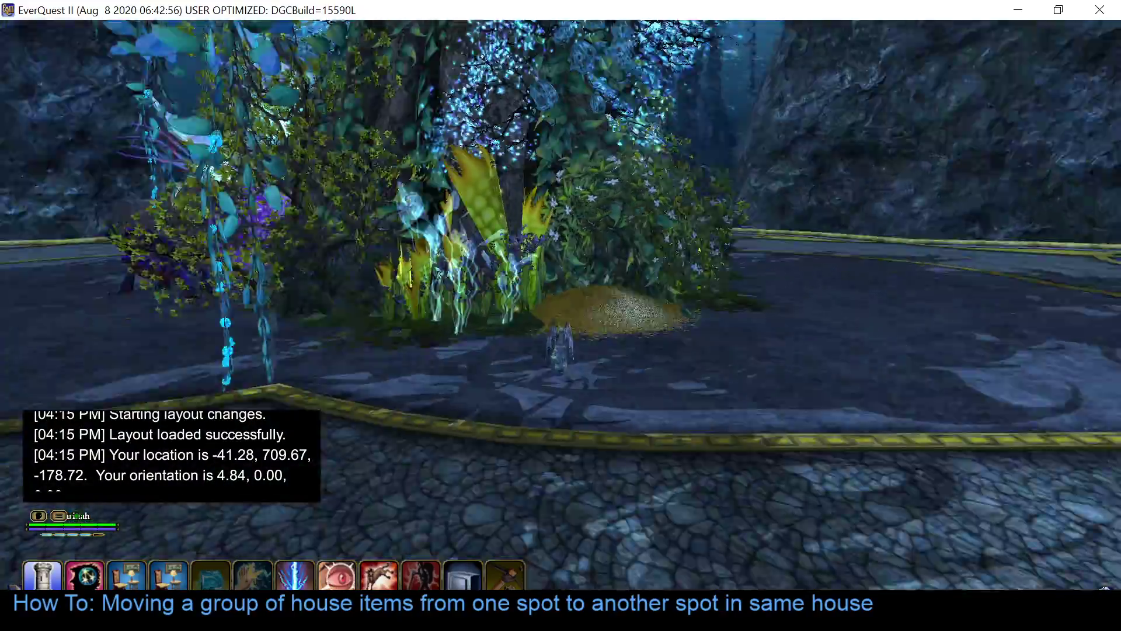
{"action": "left_click_drag", "start_coordinate": [572, 516], "coordinate": [491, 516]}
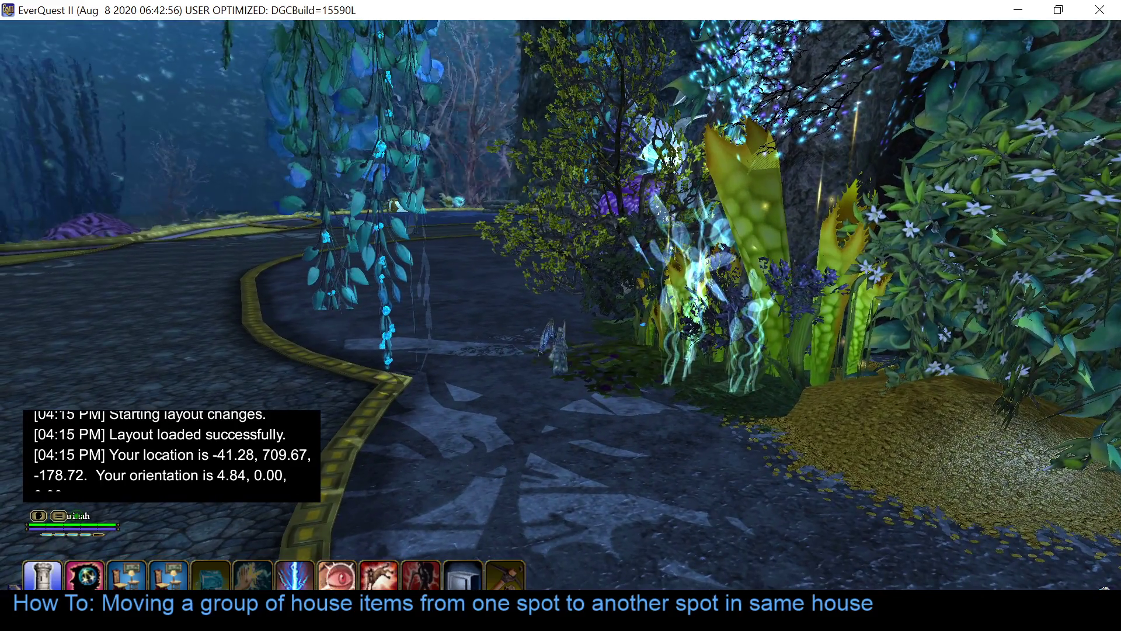
{"action": "right_click", "coordinate": [805, 295]}
{"action": "left_click", "coordinate": [813, 302]}
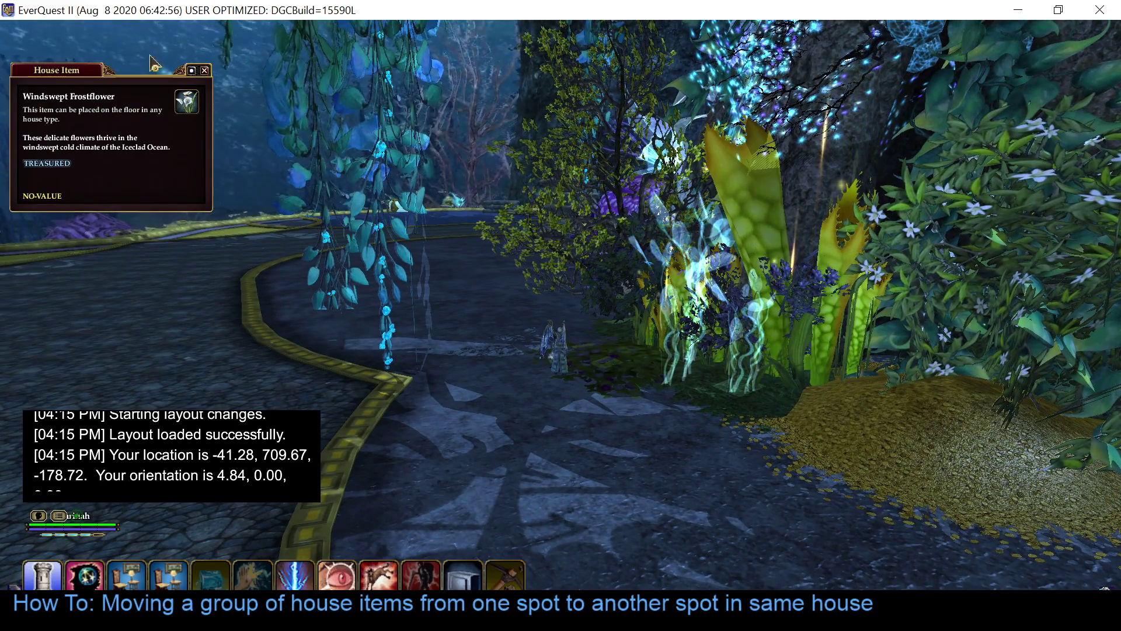
{"action": "key", "text": "s"}
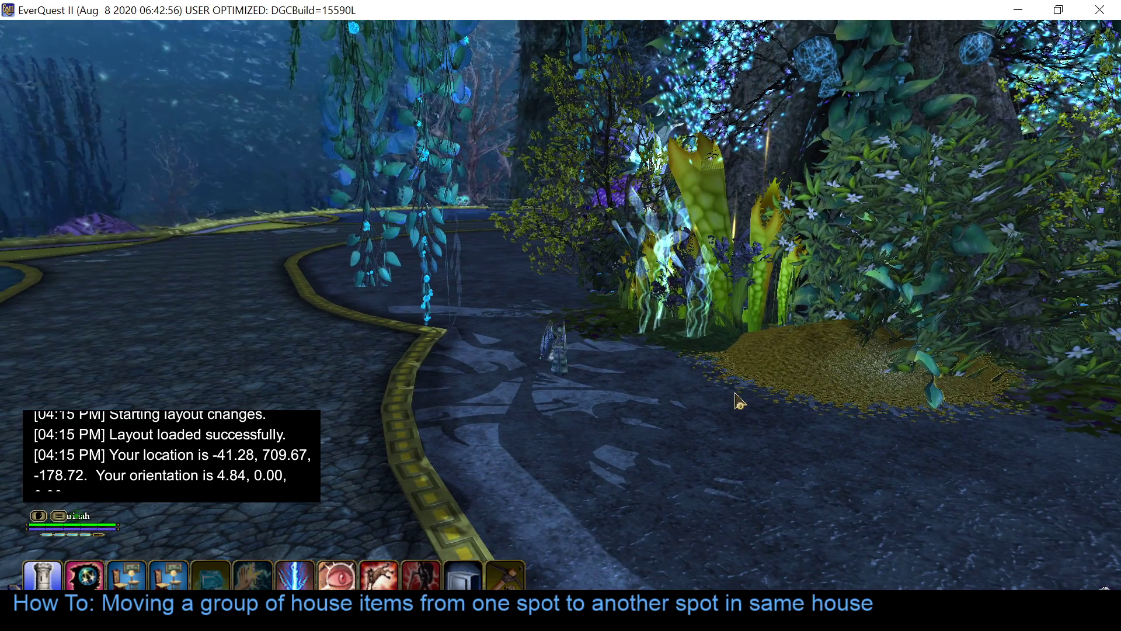
Step: In the House Layout Editor, raise all Move Tree group items by 50, then look over the tree's old spot in the game
{"action": "key", "text": "alt+Tab"}
{"action": "left_click", "coordinate": [600, 134]}
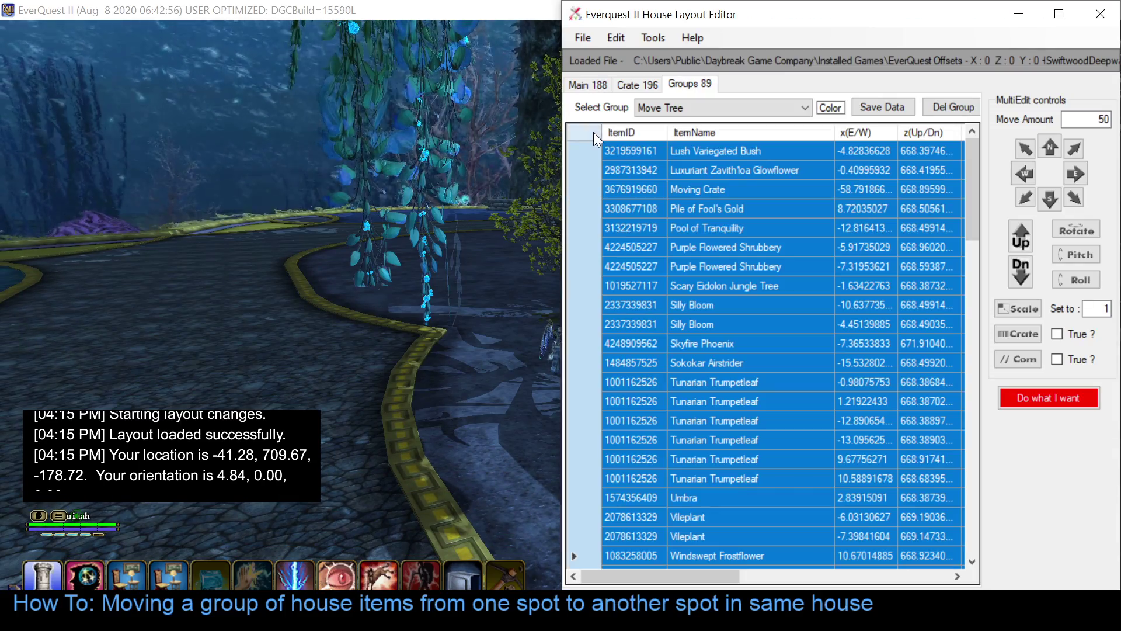
{"action": "left_click", "coordinate": [1027, 238]}
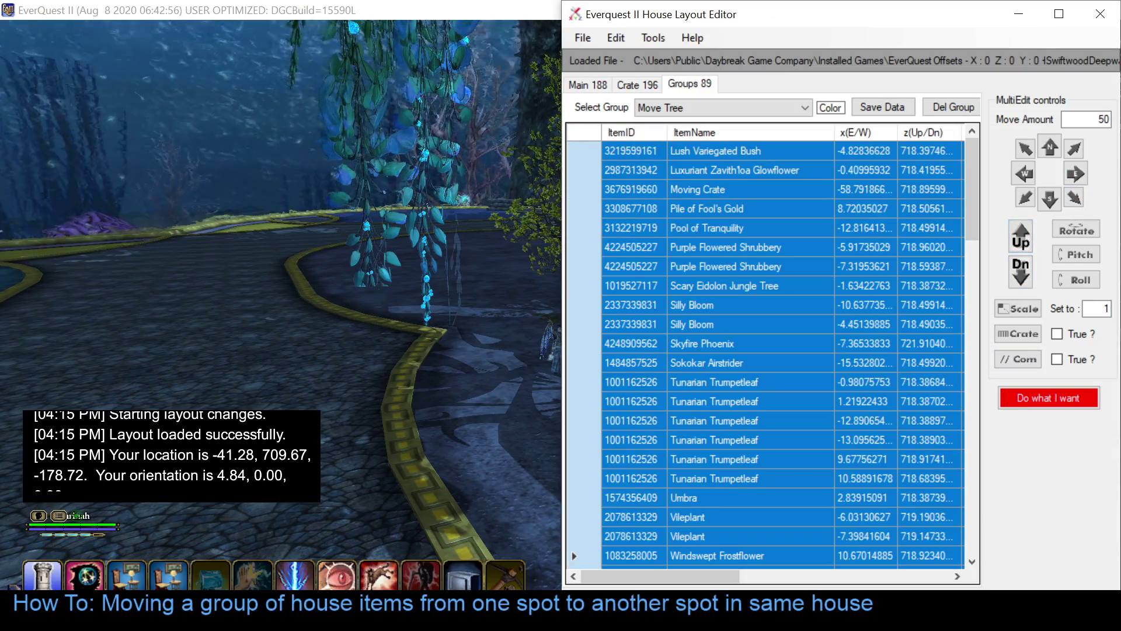
{"action": "key", "text": "alt+Tab"}
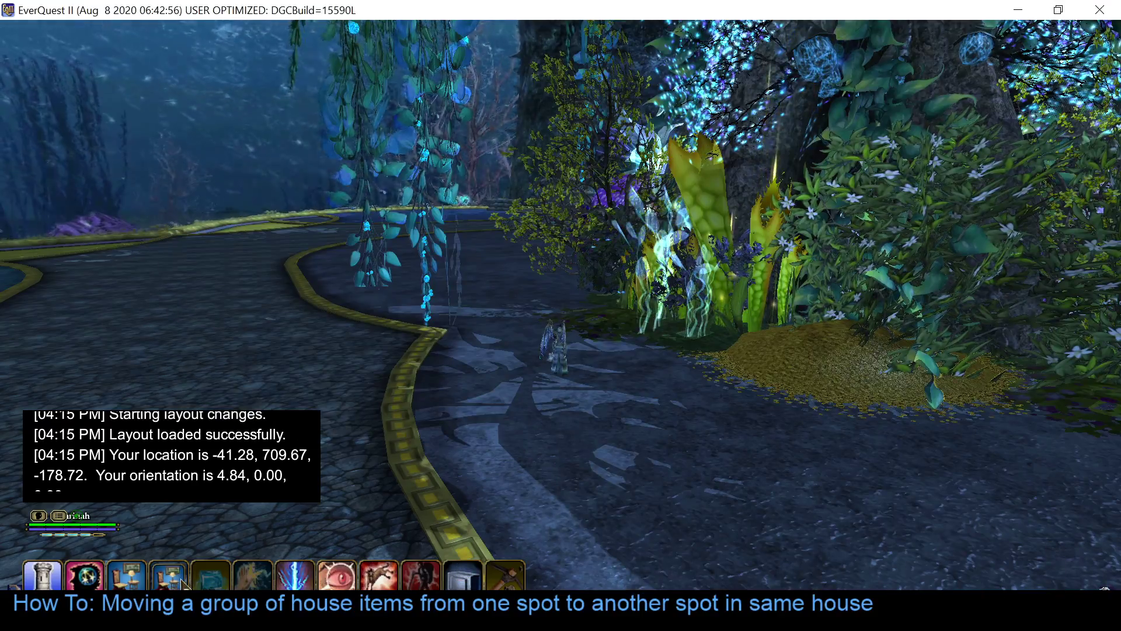
{"action": "mouse_move", "coordinate": [843, 383]}
{"action": "left_mouse_down"}
{"action": "mouse_move", "coordinate": [934, 309]}
{"action": "mouse_move", "coordinate": [899, 280]}
{"action": "mouse_move", "coordinate": [876, 374]}
{"action": "mouse_move", "coordinate": [848, 393]}
{"action": "left_mouse_up"}
{"action": "key", "text": "w"}
{"action": "left_click_drag", "start_coordinate": [888, 330], "coordinate": [841, 334]}
Step: In the House Layout Editor, lower only the Moving Crate in the Move Tree group by 50 and return to the game
{"action": "key", "text": "alt+Tab"}
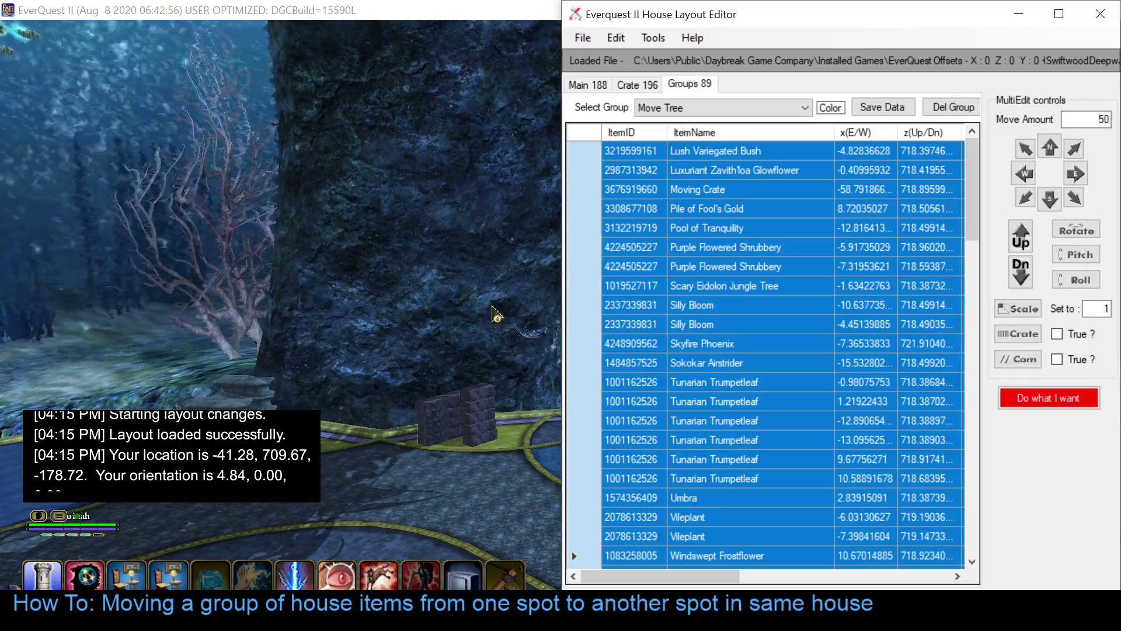
{"action": "scroll", "coordinate": [770, 378], "scroll_direction": "down", "scroll_amount": 4}
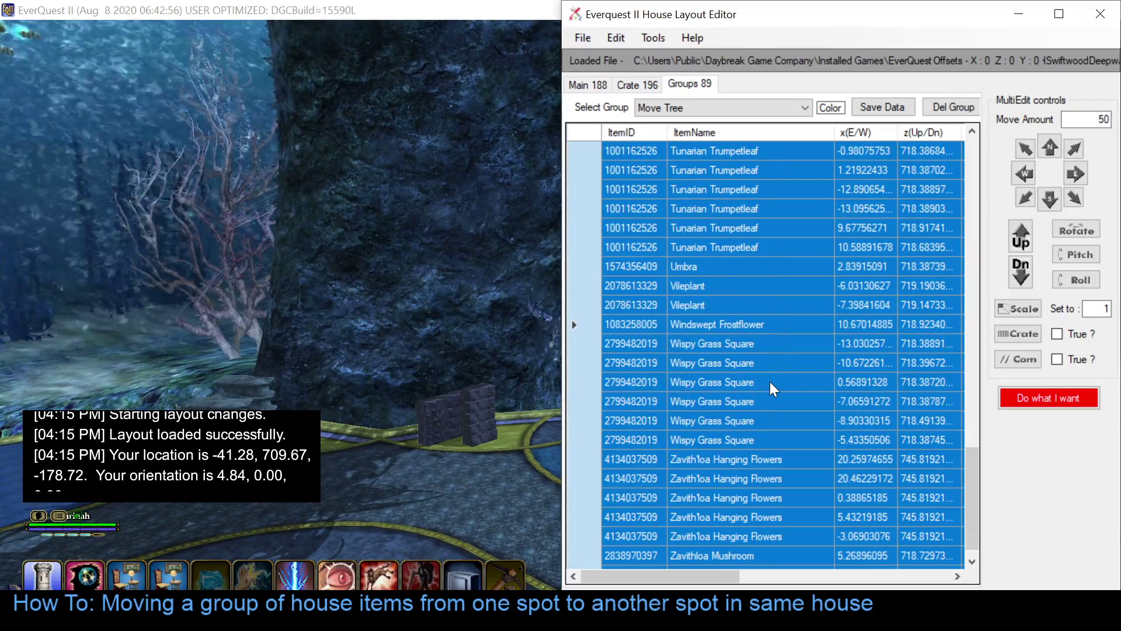
{"action": "scroll", "coordinate": [770, 381], "scroll_direction": "down", "scroll_amount": 1}
{"action": "scroll", "coordinate": [771, 381], "scroll_direction": "up", "scroll_amount": 10}
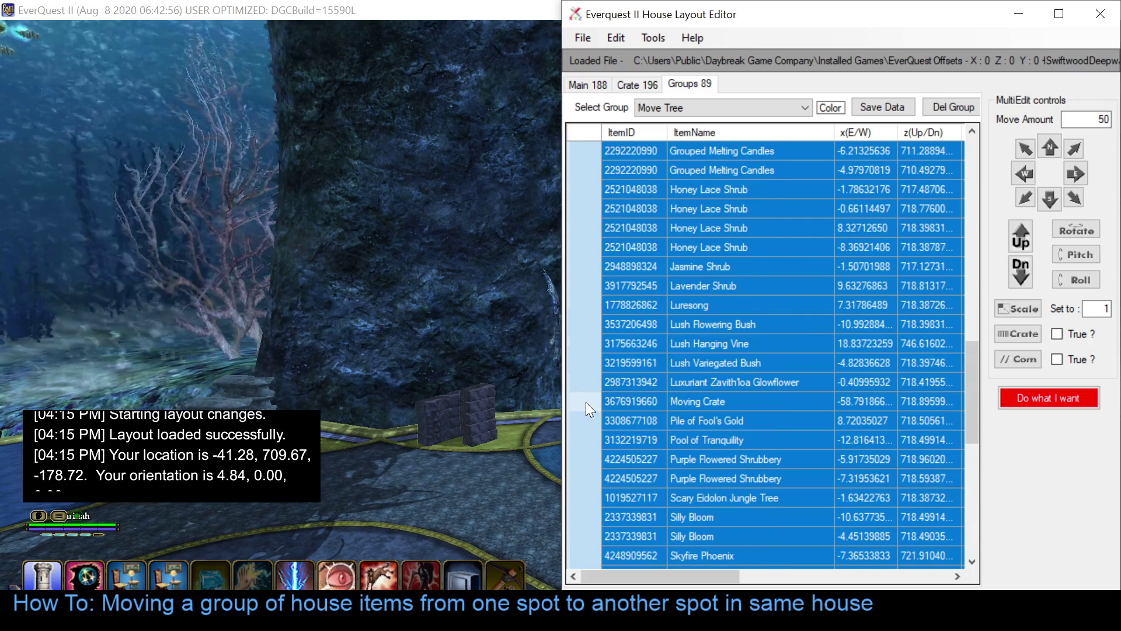
{"action": "right_click", "coordinate": [587, 402]}
{"action": "left_click", "coordinate": [770, 292]}
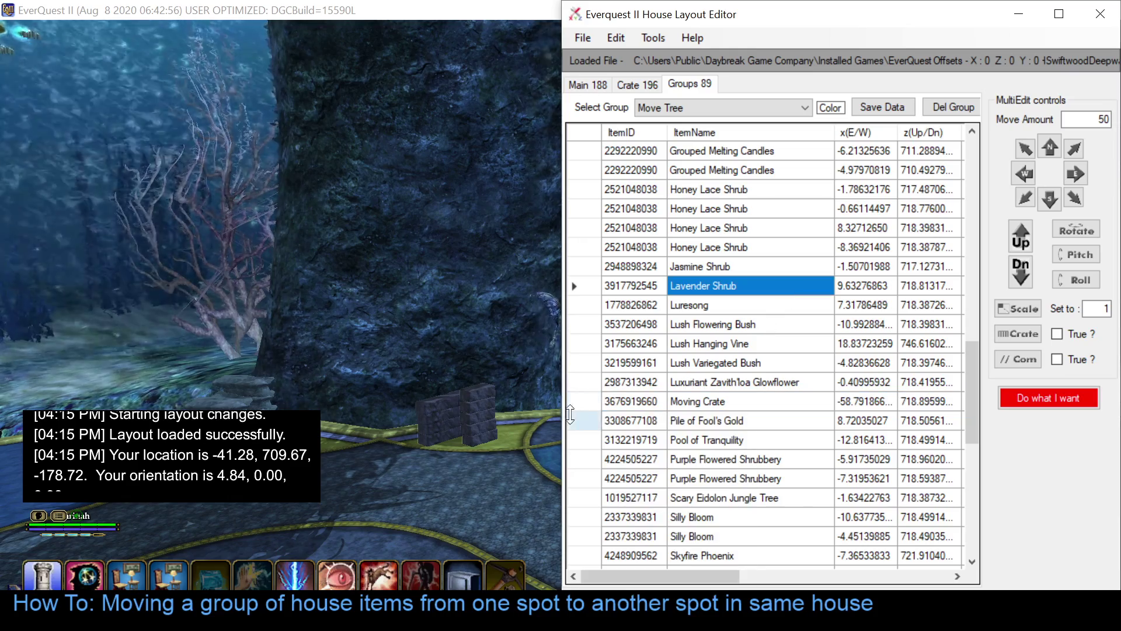
{"action": "left_click", "coordinate": [574, 402]}
{"action": "left_click", "coordinate": [1021, 272]}
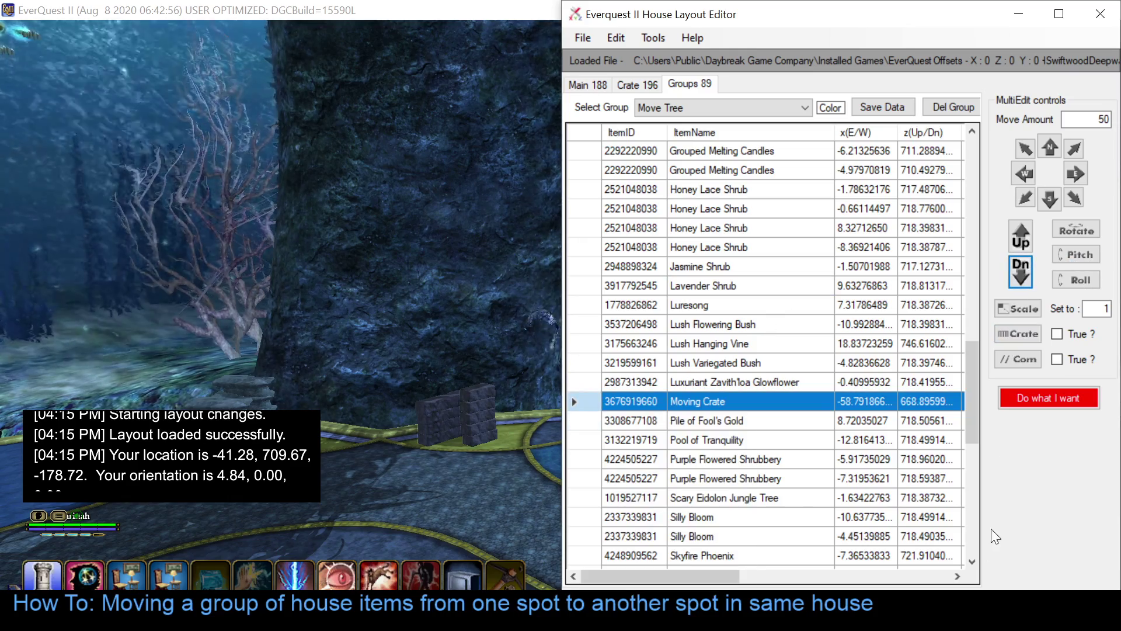
{"action": "left_click", "coordinate": [165, 587]}
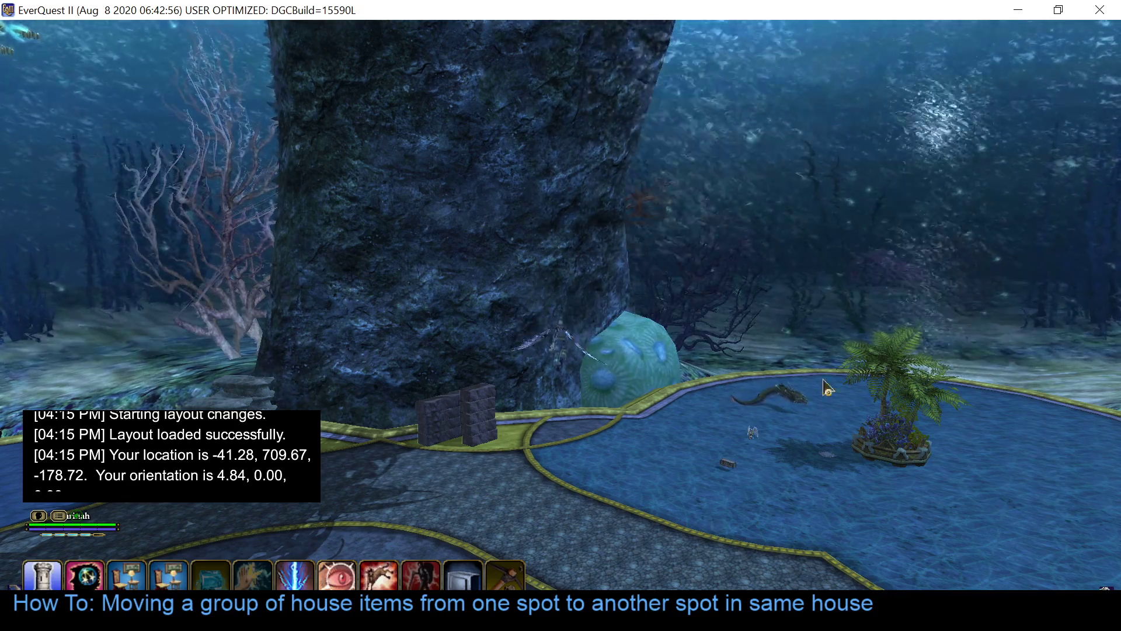
Step: In the House Layout Editor, remove the Moving Crate from the Move Tree group and view the platform in the game
{"action": "key", "text": "alt+Tab"}
{"action": "right_click", "coordinate": [584, 555]}
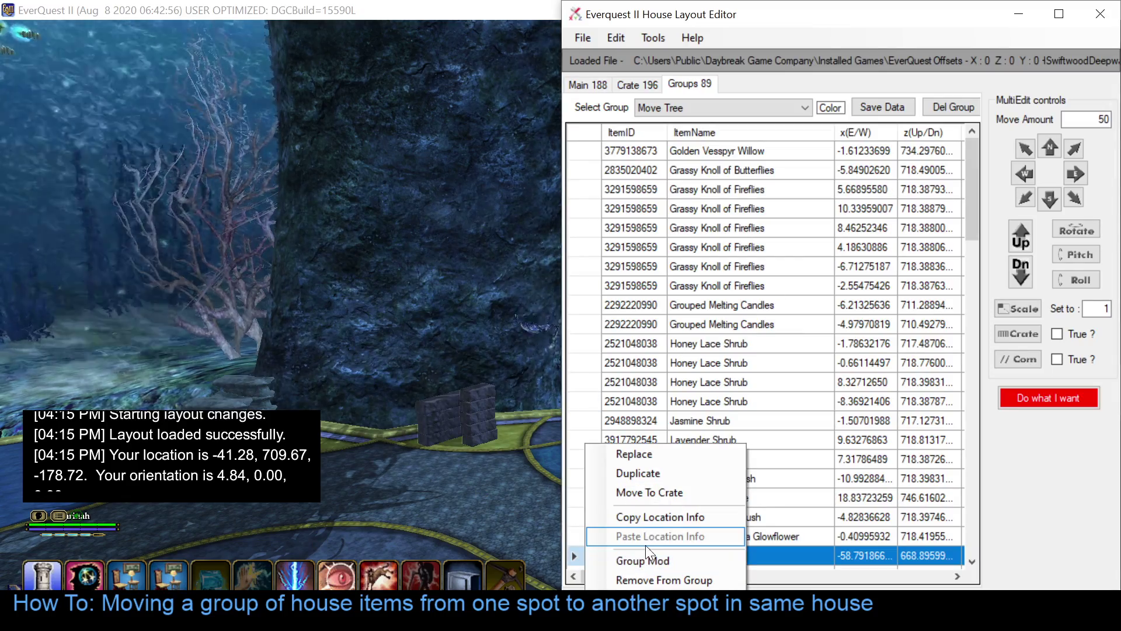
{"action": "left_click", "coordinate": [643, 580]}
{"action": "left_click", "coordinate": [543, 415]}
{"action": "left_click_drag", "start_coordinate": [542, 408], "coordinate": [601, 405]}
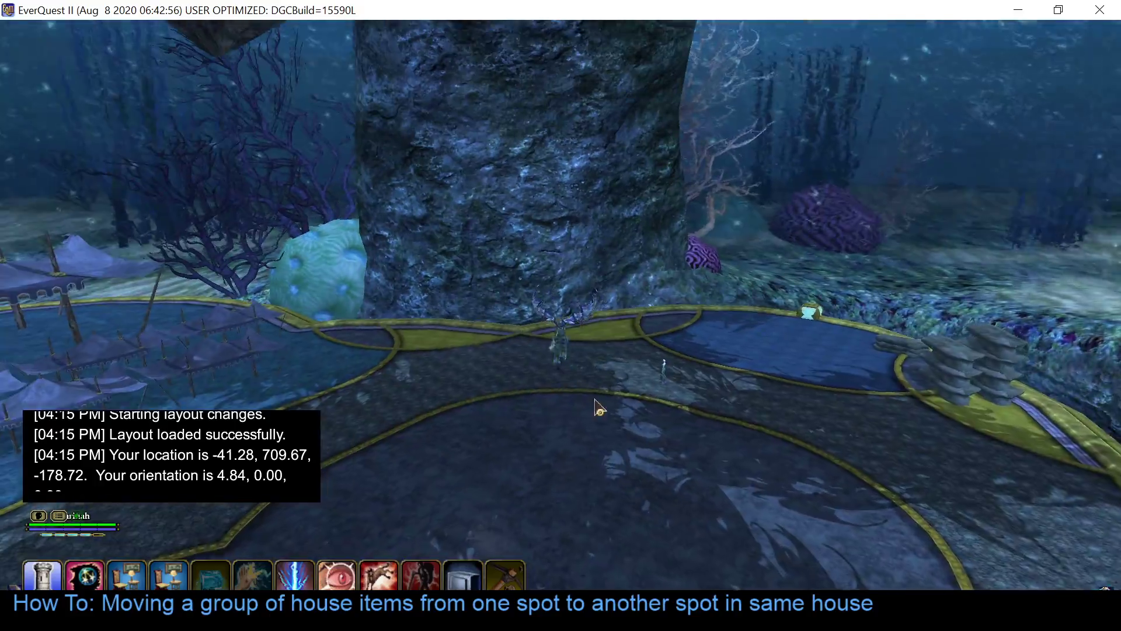
Step: Fly around the platform and up past the raised tree in the game to examine the tree's old and new surroundings
{"action": "key", "text": "a"}
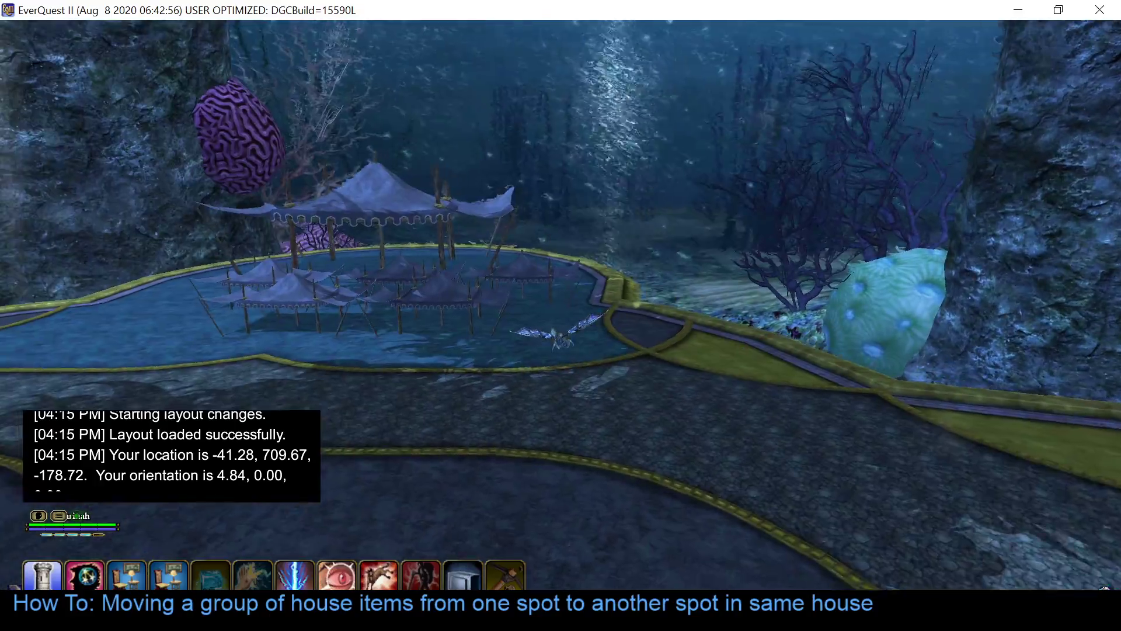
{"action": "key", "text": "a"}
{"action": "key", "text": "a"}
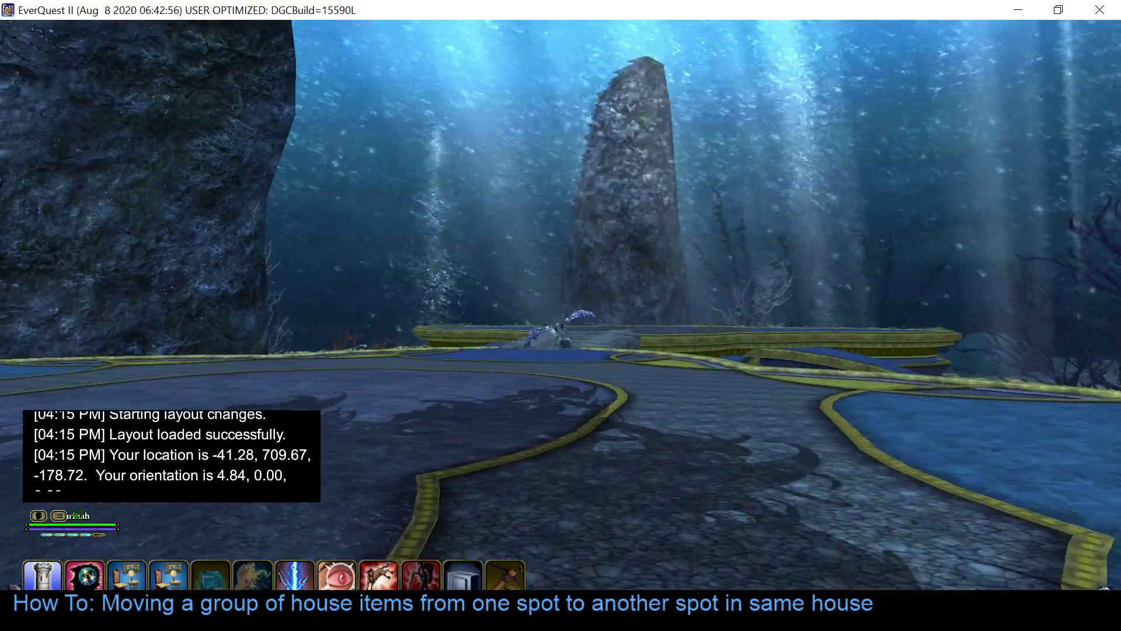
{"action": "key", "text": "Page_Up"}
{"action": "key", "text": "Page_Down"}
{"action": "key", "text": "Page_Up"}
{"action": "key", "text": "Page_Down"}
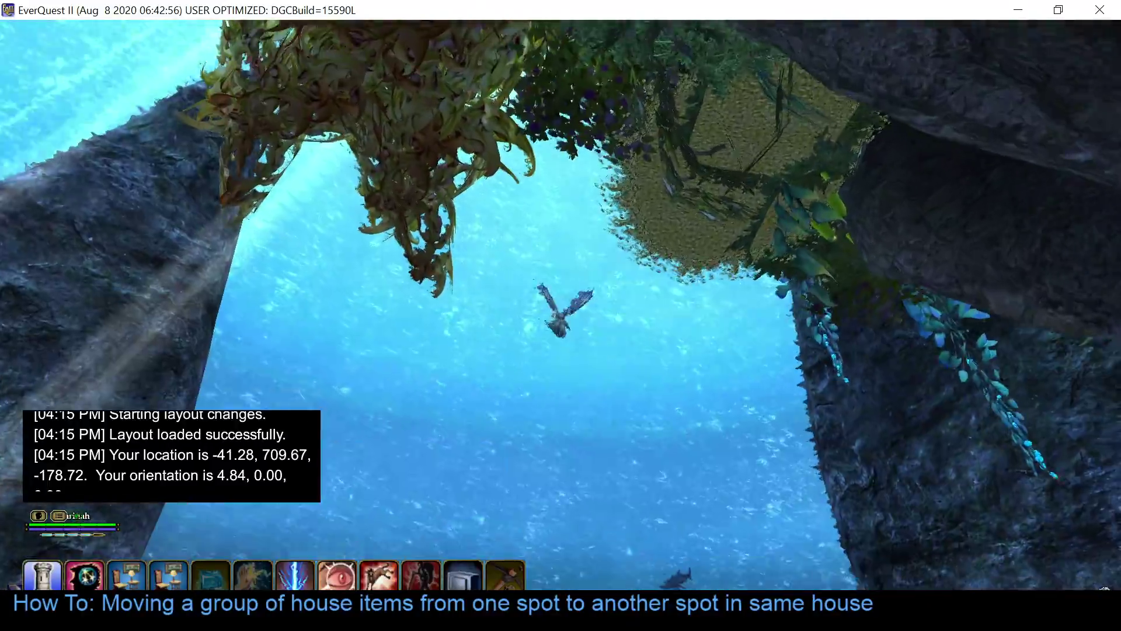
{"action": "key", "text": "a"}
{"action": "key", "text": "Page_Down"}
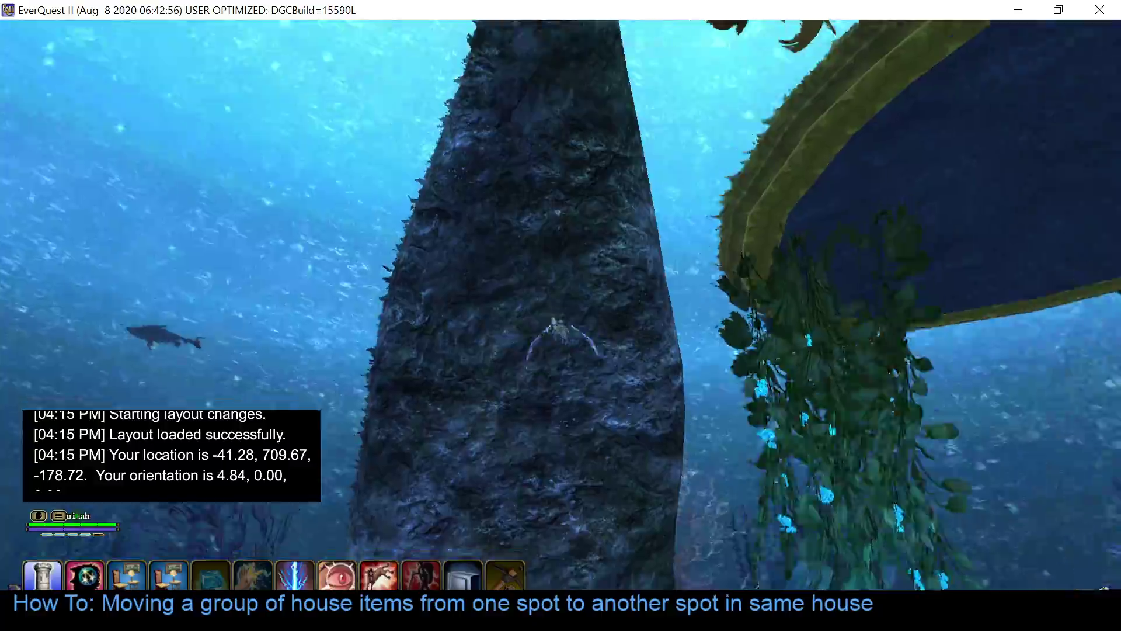
{"action": "key", "text": "d"}
{"action": "key", "text": "w"}
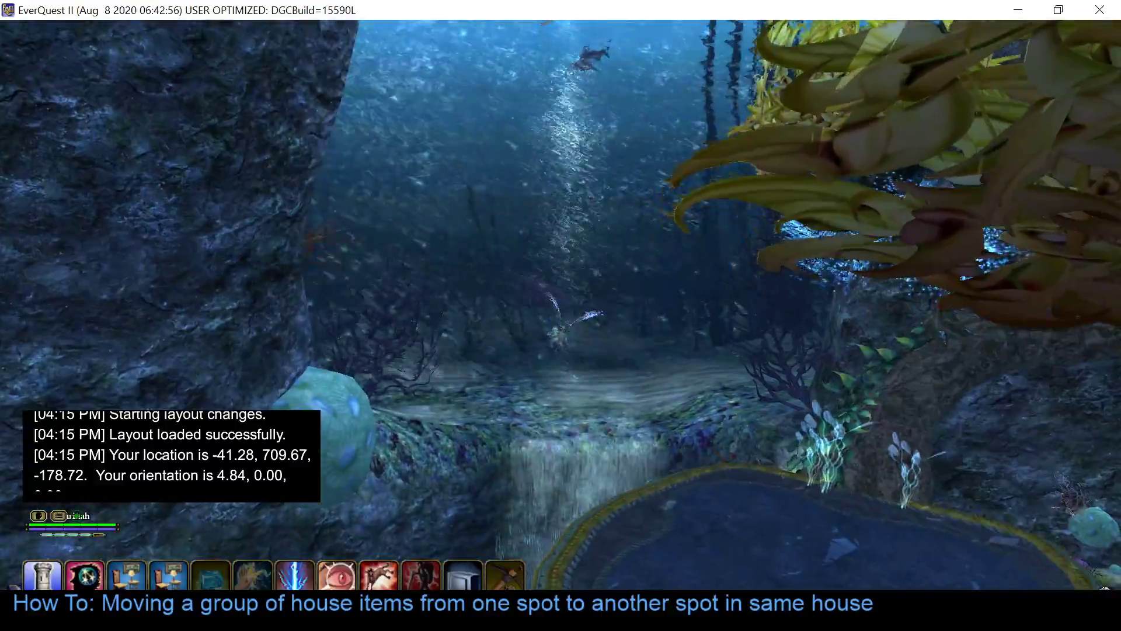
{"action": "key", "text": "Page_Up"}
{"action": "key", "text": "Page_Down"}
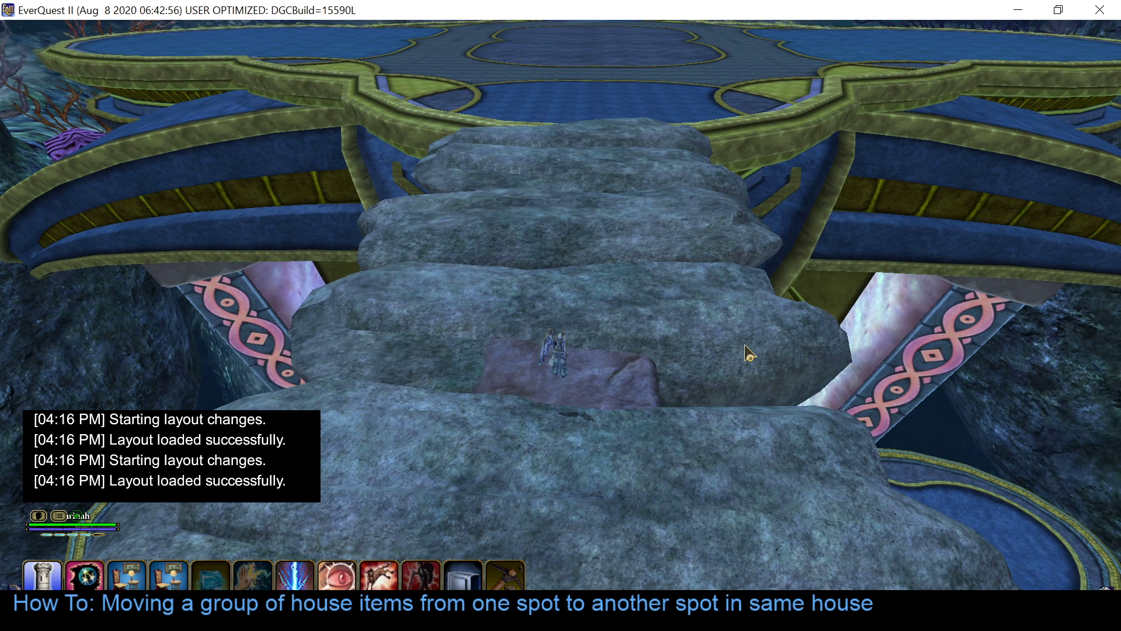
Step: Request the character's current location on the rock steps below the platform and read its coordinates in the chat
{"action": "key", "text": "Return"}
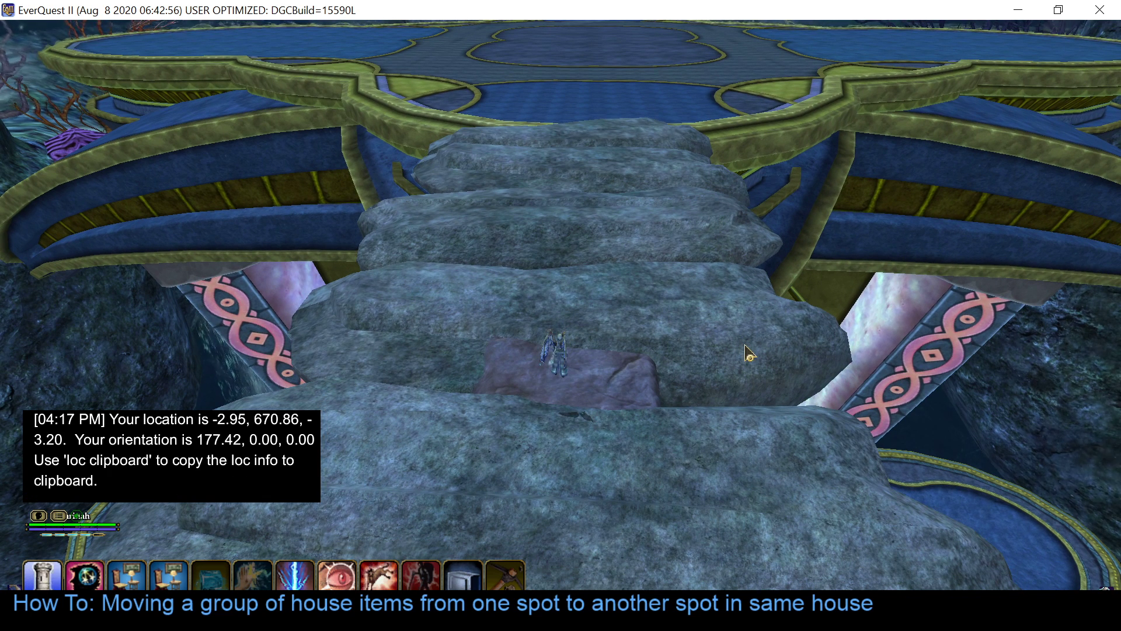
{"action": "scroll", "coordinate": [298, 485], "scroll_direction": "up", "scroll_amount": 2}
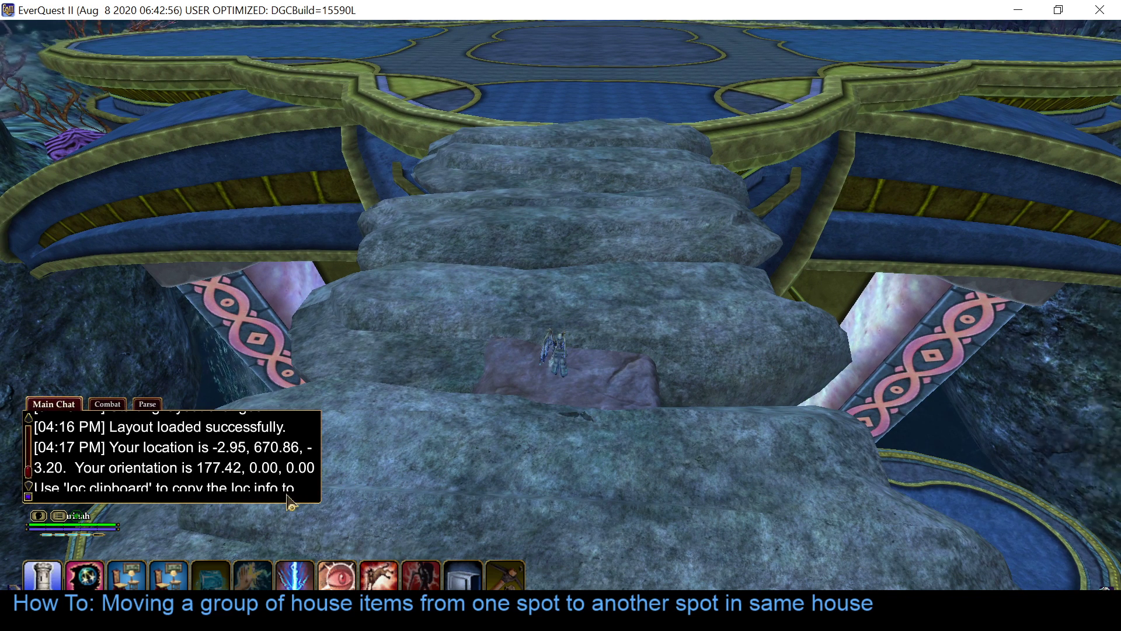
{"action": "mouse_move", "coordinate": [704, 348]}
{"action": "left_mouse_down"}
{"action": "mouse_move", "coordinate": [876, 348]}
{"action": "mouse_move", "coordinate": [703, 348]}
{"action": "left_mouse_up"}
Step: In the House Layout Editor, lower all Move Tree group items by 50, then reload the layout in the game and view the tree
{"action": "key", "text": "alt+Tab"}
{"action": "left_click", "coordinate": [584, 143]}
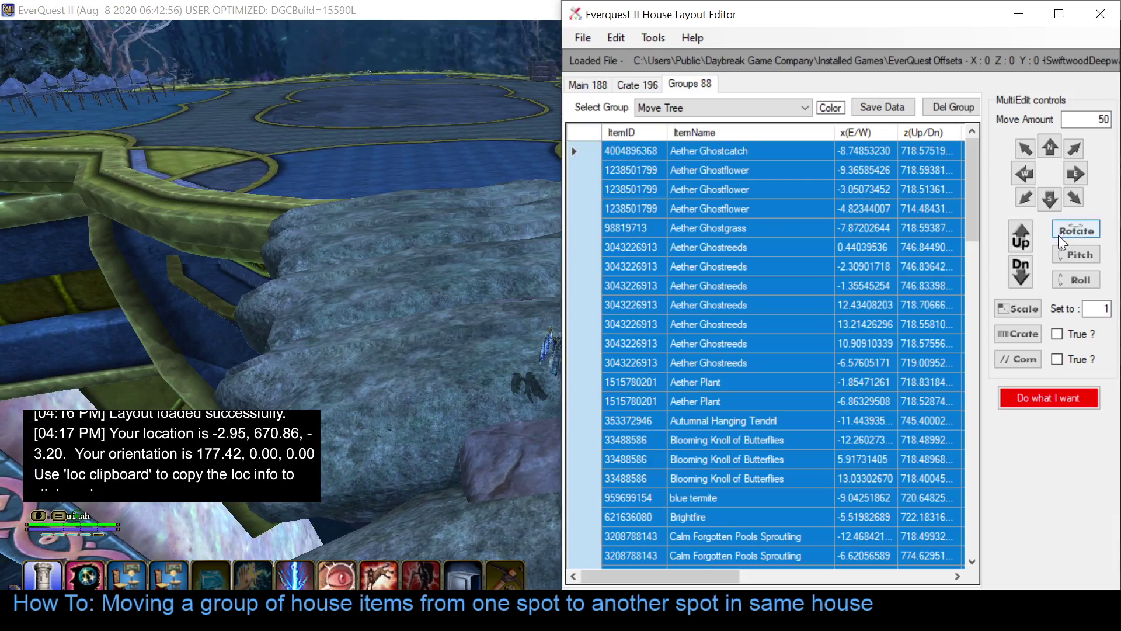
{"action": "left_click", "coordinate": [1021, 272]}
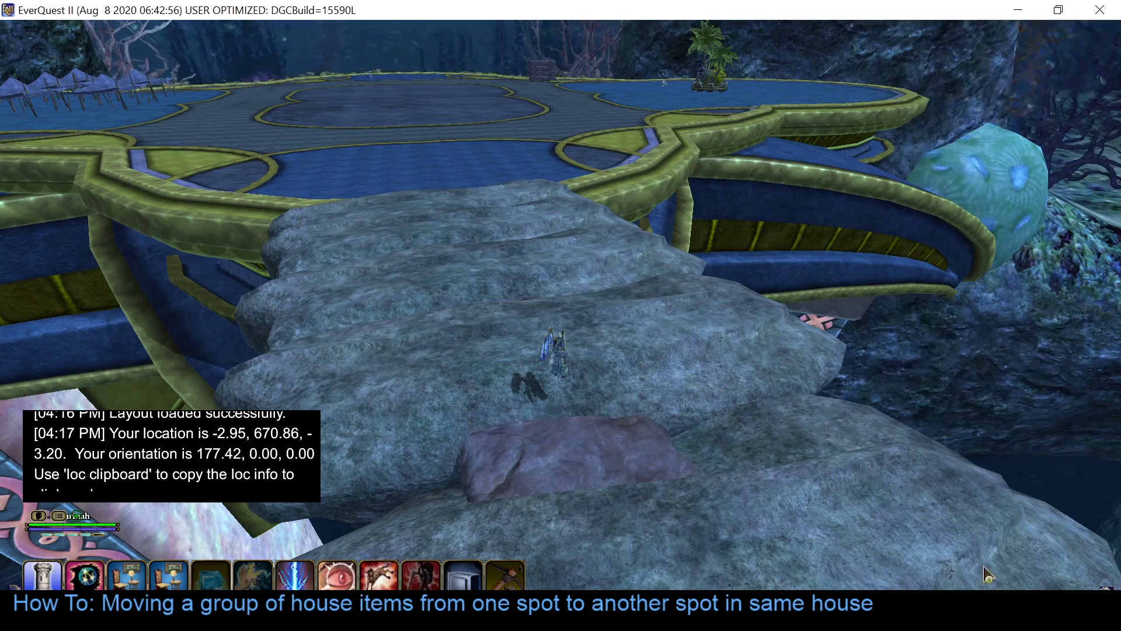
{"action": "key", "text": "alt+Tab"}
{"action": "left_click", "coordinate": [166, 585]}
{"action": "left_click_drag", "start_coordinate": [887, 355], "coordinate": [818, 327]}
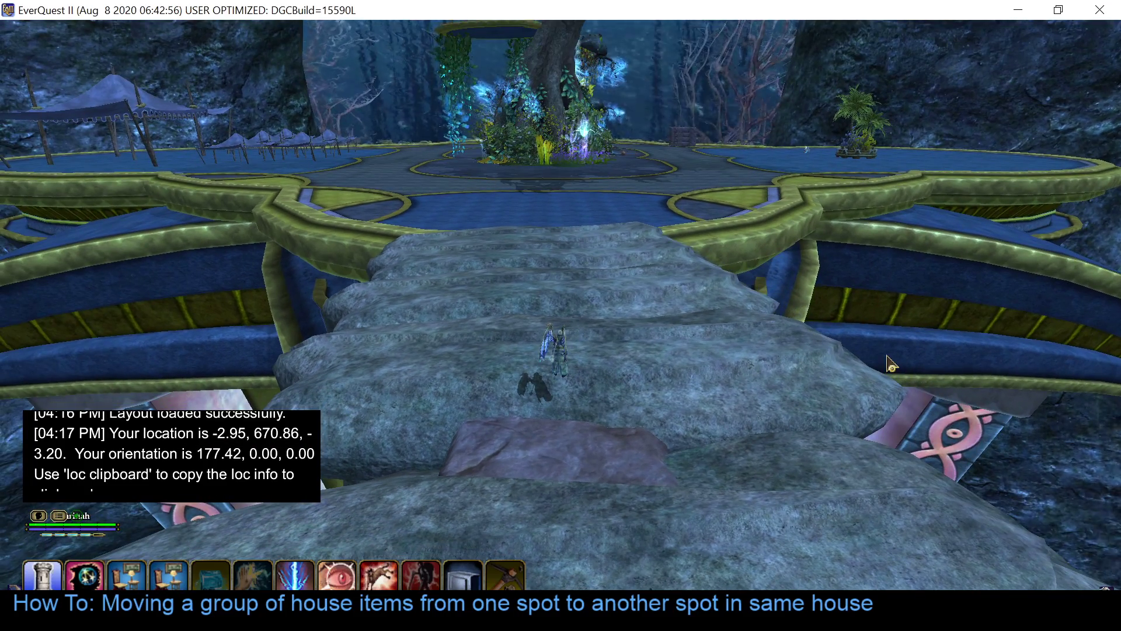
{"action": "left_click_drag", "start_coordinate": [823, 322], "coordinate": [823, 298]}
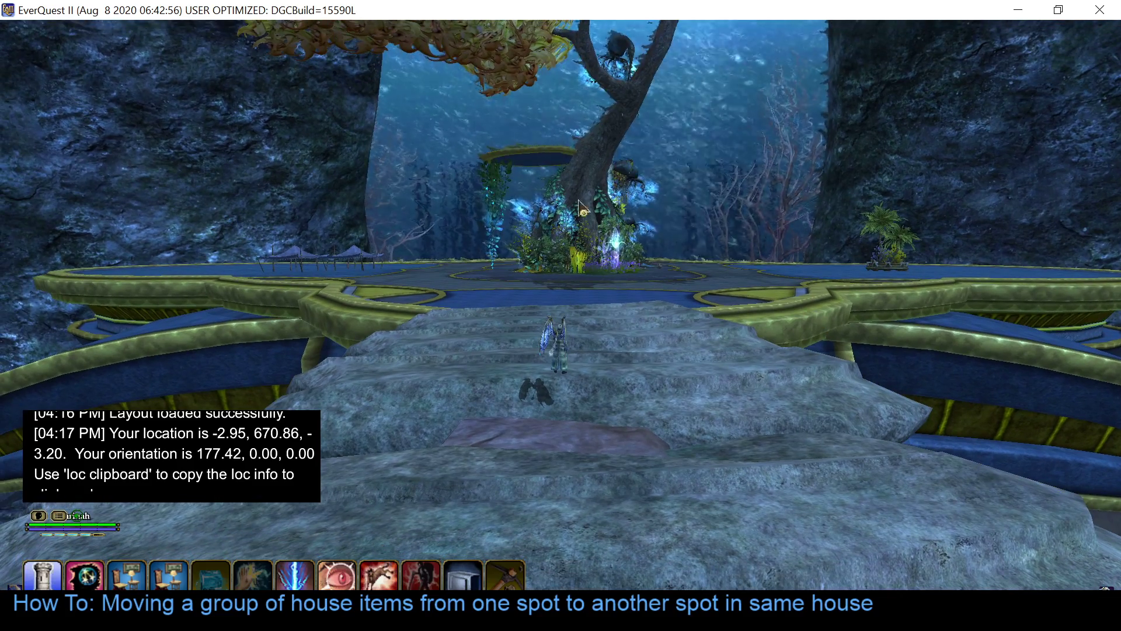
Step: In the House Layout Editor, find and select the Golden Vesspyr Willow in the Move Tree group and check its coordinates
{"action": "key", "text": "alt+Tab"}
{"action": "left_click", "coordinate": [799, 305]}
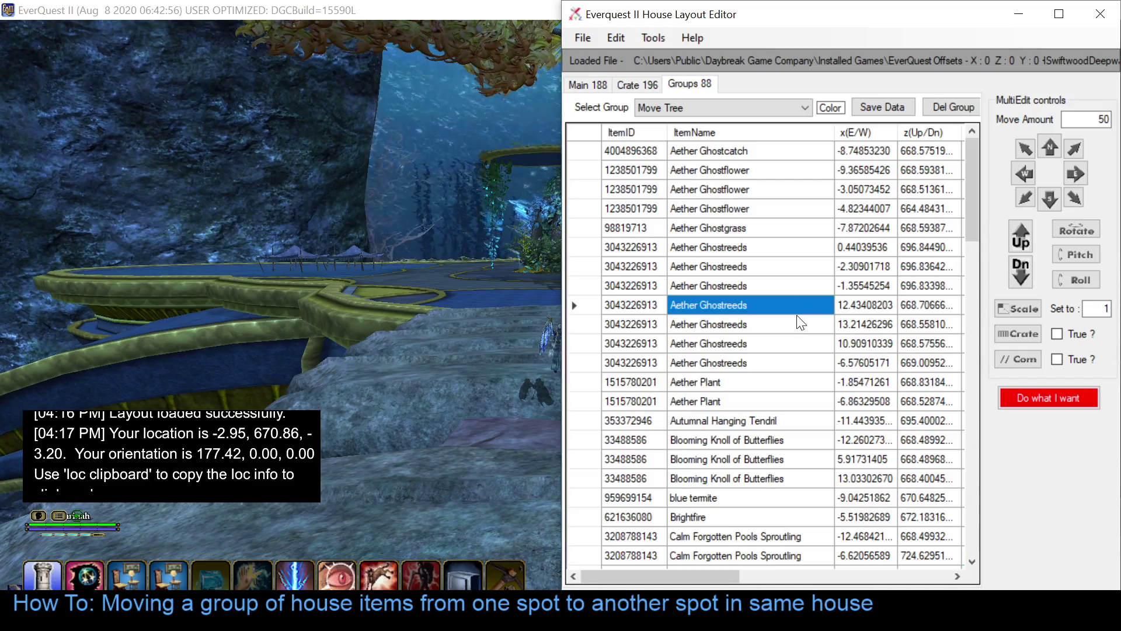
{"action": "scroll", "coordinate": [800, 318], "scroll_direction": "down", "scroll_amount": 4}
{"action": "scroll", "coordinate": [800, 325], "scroll_direction": "down", "scroll_amount": 3}
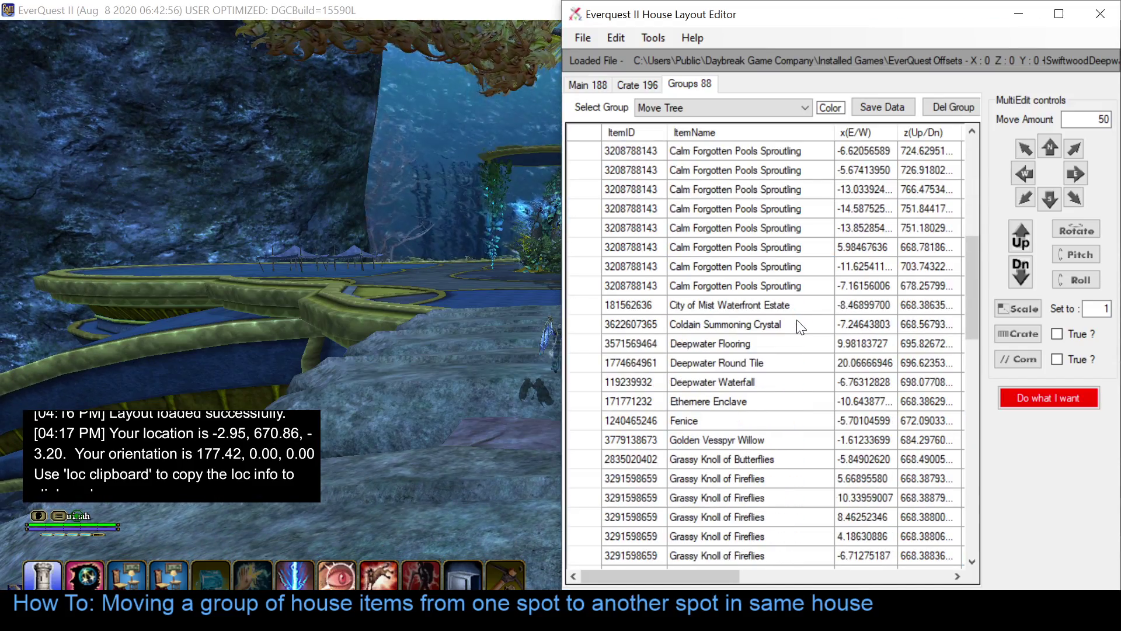
{"action": "scroll", "coordinate": [801, 325], "scroll_direction": "down", "scroll_amount": 1}
{"action": "scroll", "coordinate": [800, 326], "scroll_direction": "down", "scroll_amount": 2}
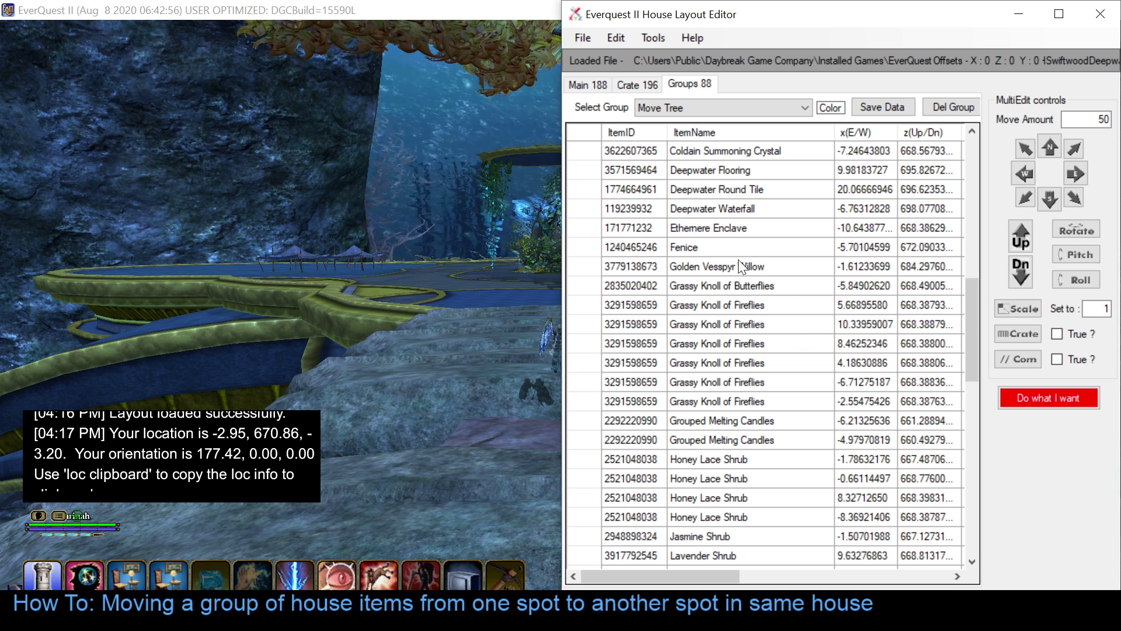
{"action": "left_click", "coordinate": [591, 267]}
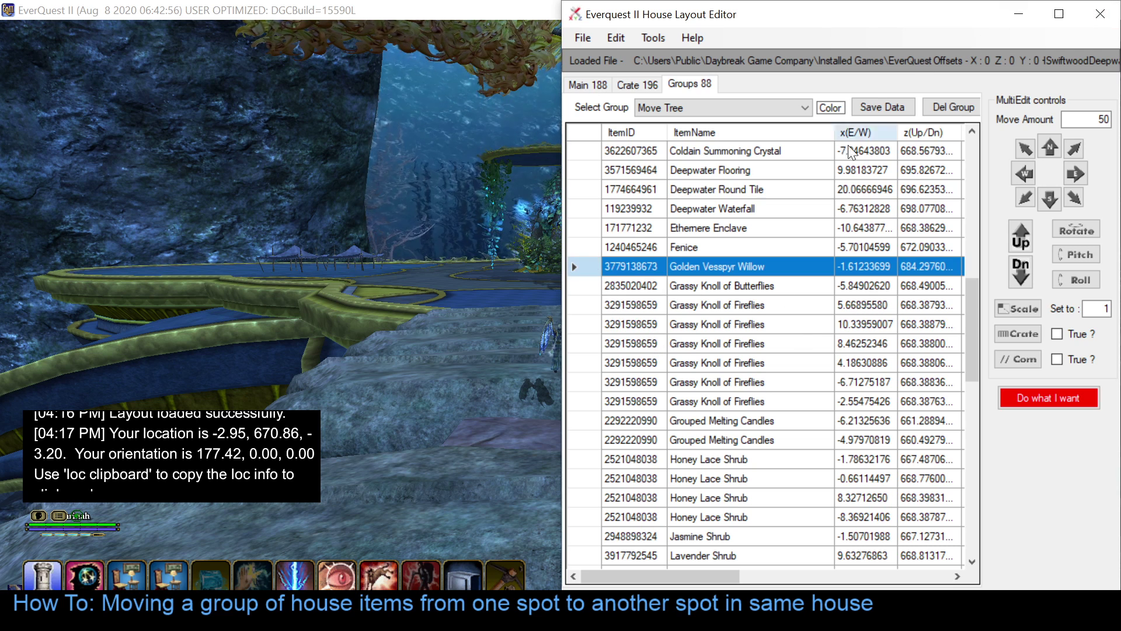
{"action": "left_click", "coordinate": [1059, 14]}
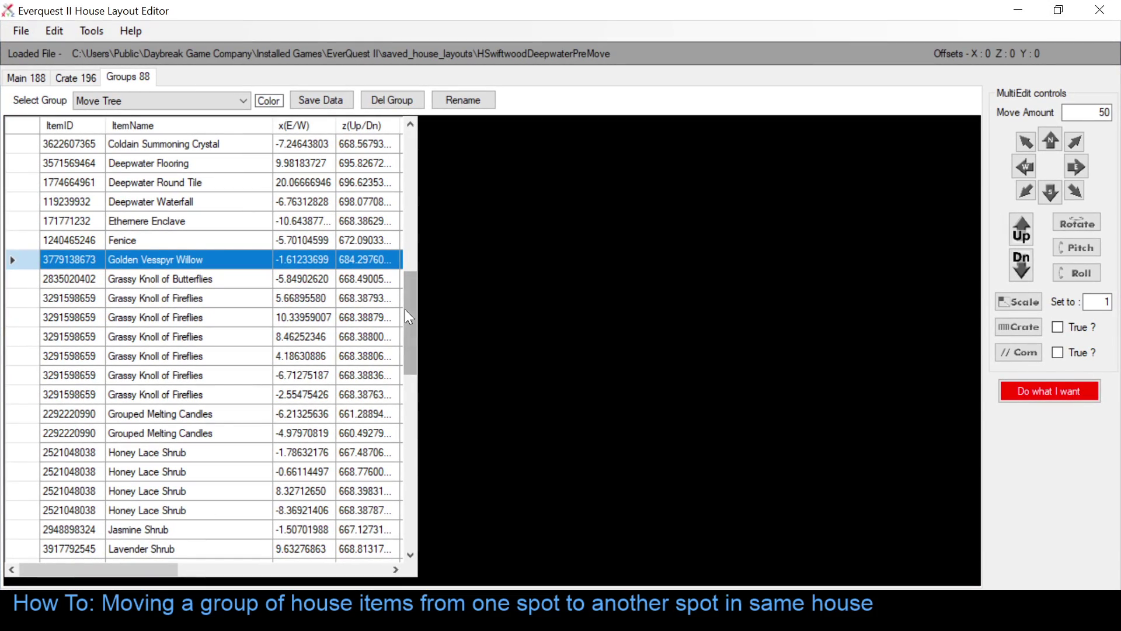
{"action": "left_click", "coordinate": [1062, 9]}
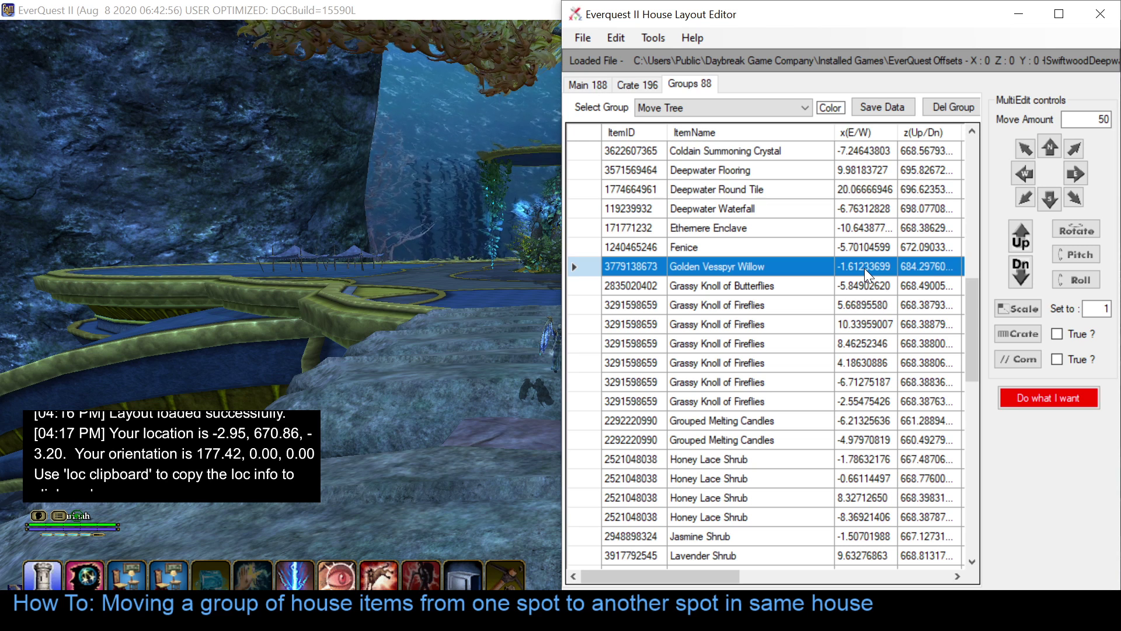
Step: Select all Move Tree group items and open Group Mod, ready to enter the point-to-point move's start X
{"action": "left_click", "coordinate": [581, 134]}
{"action": "right_click", "coordinate": [581, 162]}
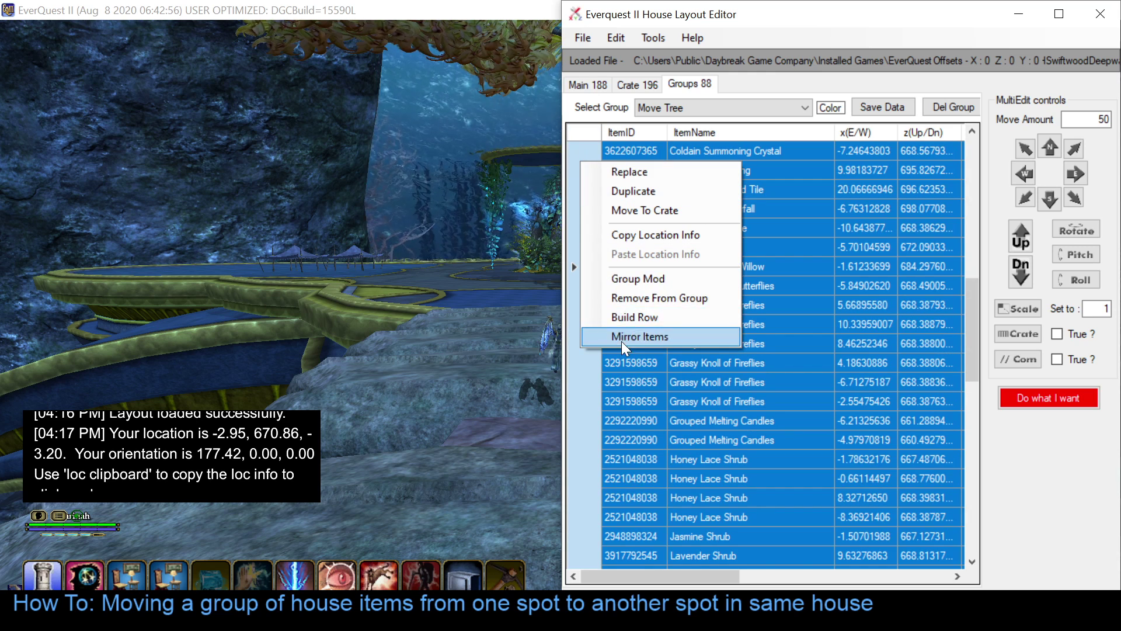
{"action": "left_click", "coordinate": [642, 279]}
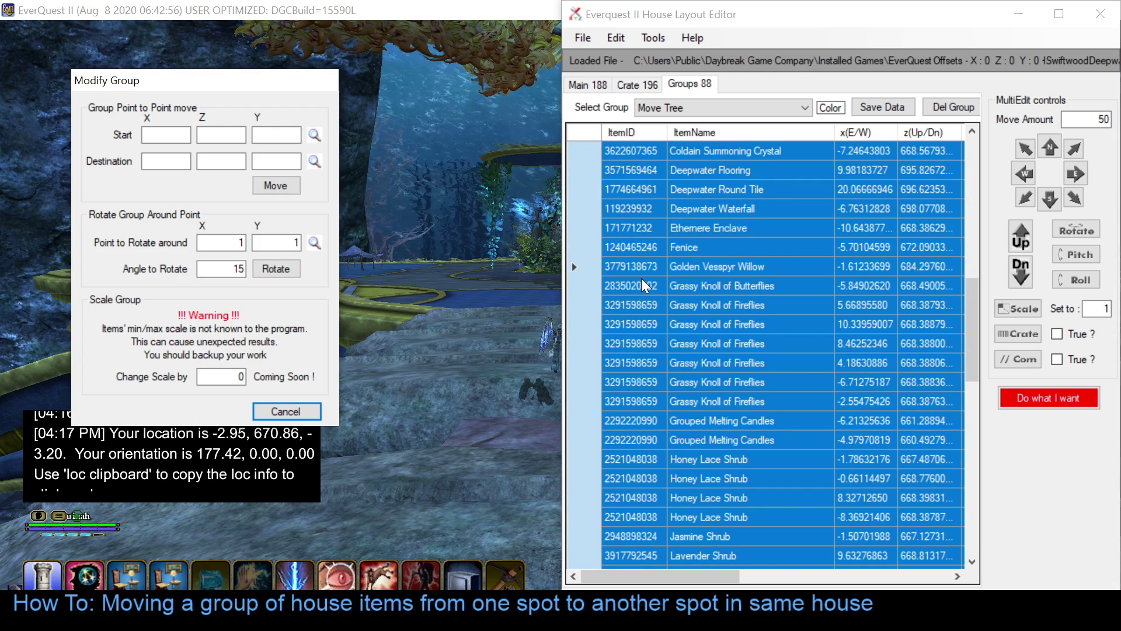
{"action": "right_click", "coordinate": [582, 175]}
{"action": "right_click", "coordinate": [861, 255]}
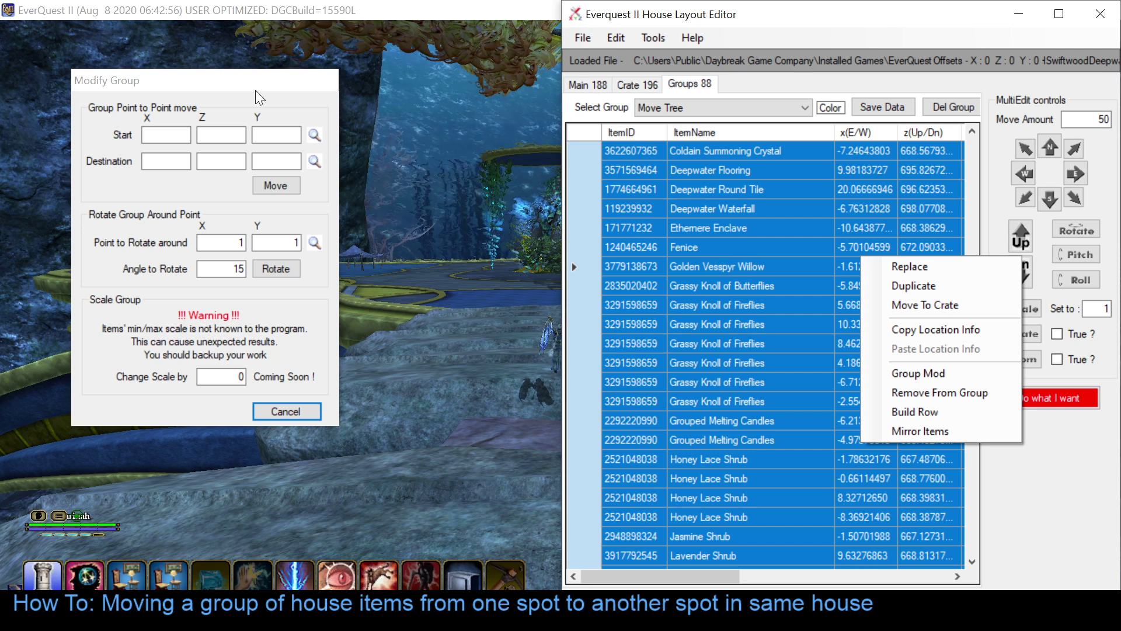
{"action": "left_click", "coordinate": [190, 138]}
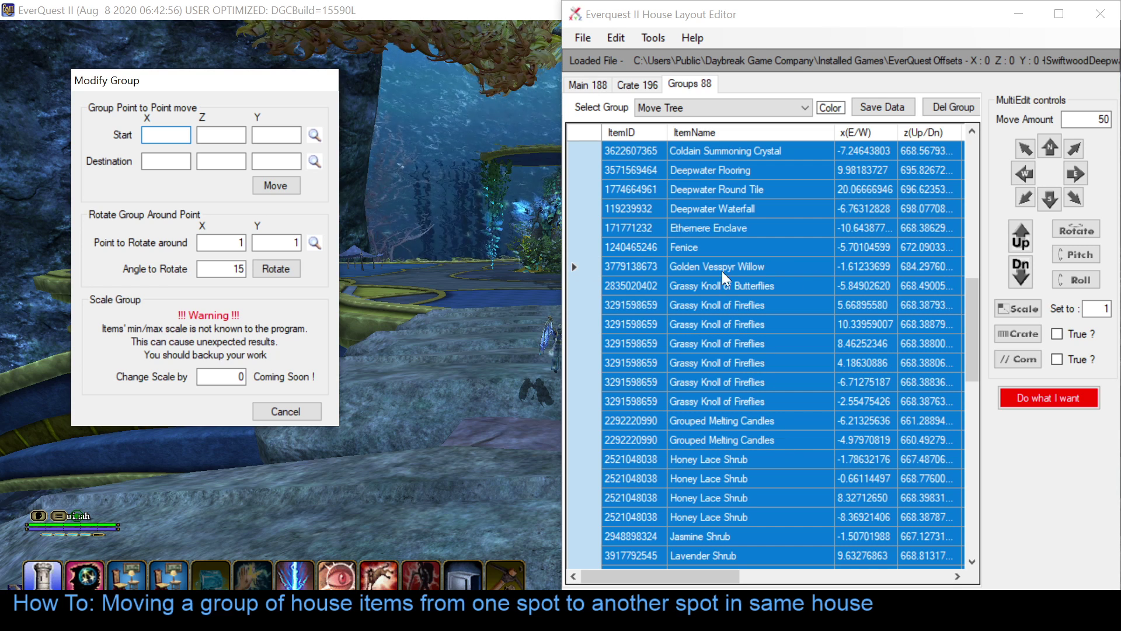
Step: Copy the Golden Vesspyr Willow's coordinates into the point-to-point move's start point: X -1.61233699 and Z 684.29760742
{"action": "left_click", "coordinate": [871, 268]}
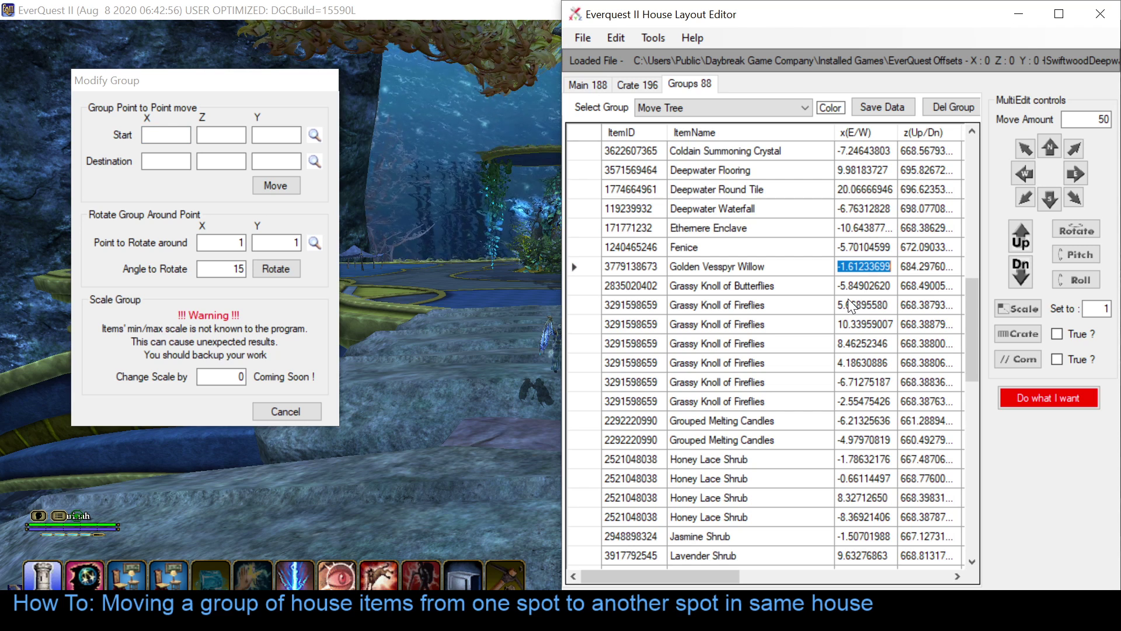
{"action": "left_click", "coordinate": [150, 138]}
{"action": "type", "text": "-1.61233699"}
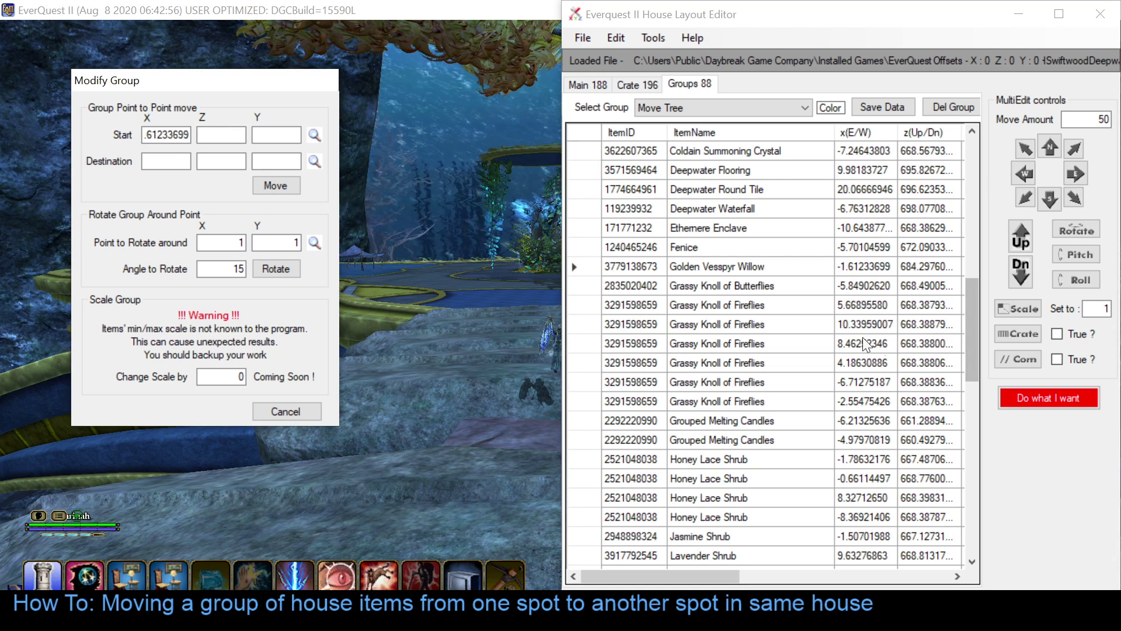
{"action": "double_click", "coordinate": [907, 272]}
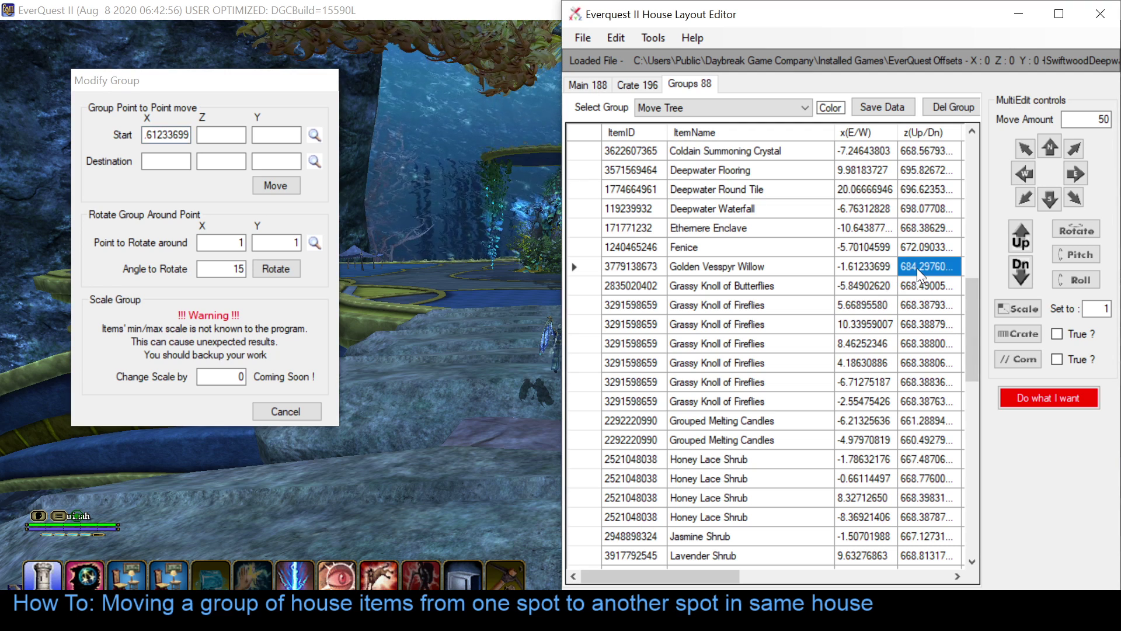
{"action": "key", "text": "ctrl+c"}
{"action": "left_click", "coordinate": [219, 135]}
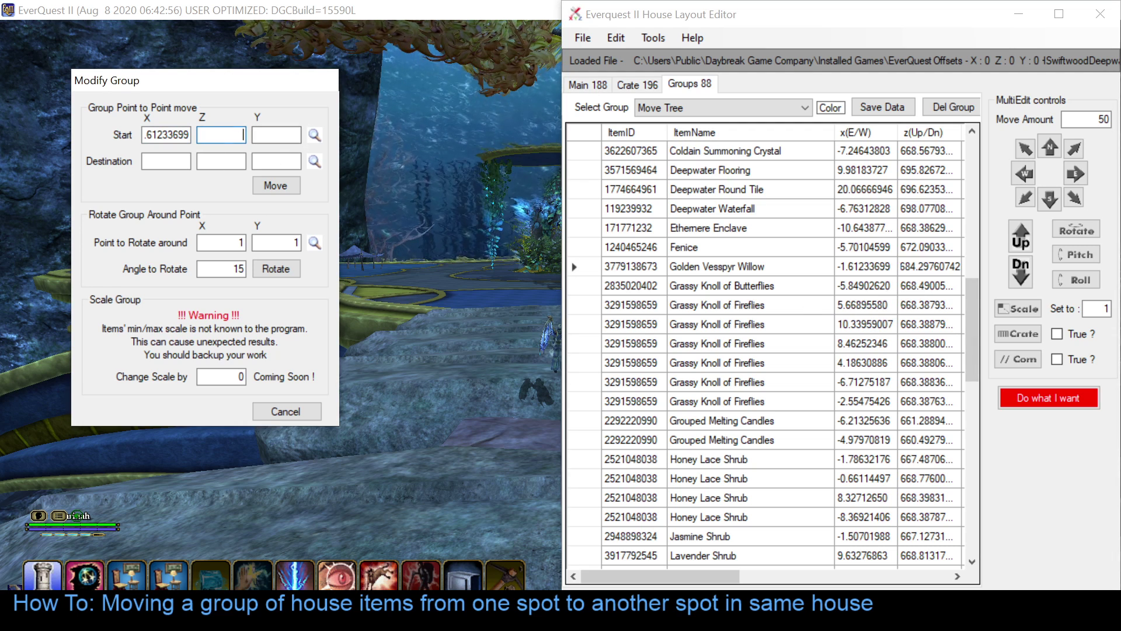
{"action": "key", "text": "ctrl+v"}
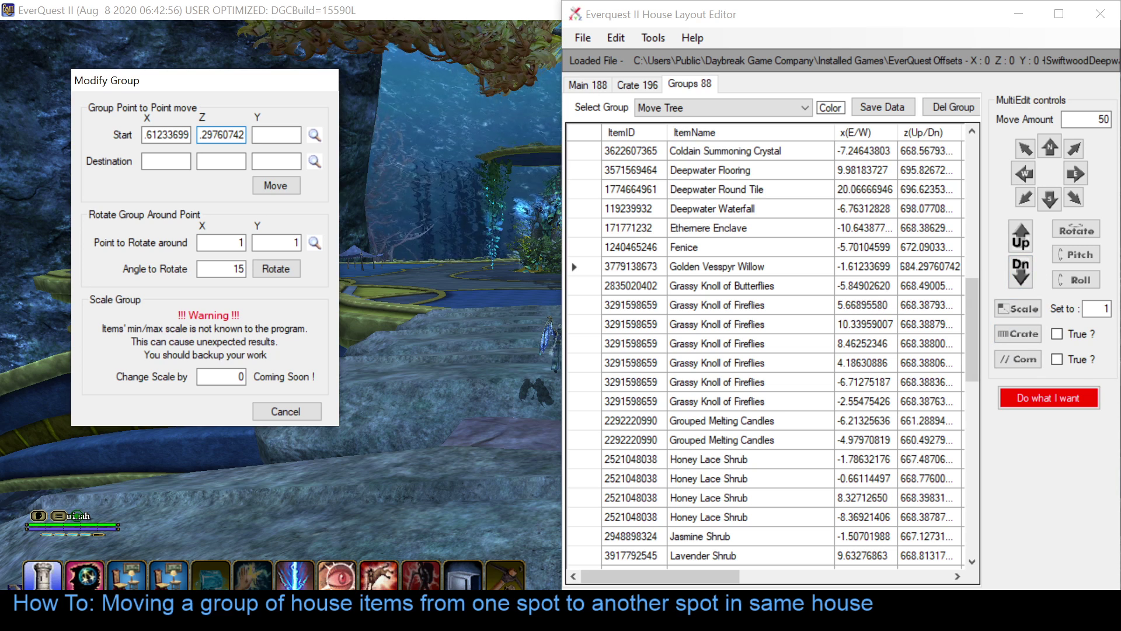
Step: Copy the Golden Vesspyr Willow's Y coordinate, -125.46899414, into the start point of the group move
{"action": "left_click", "coordinate": [950, 267]}
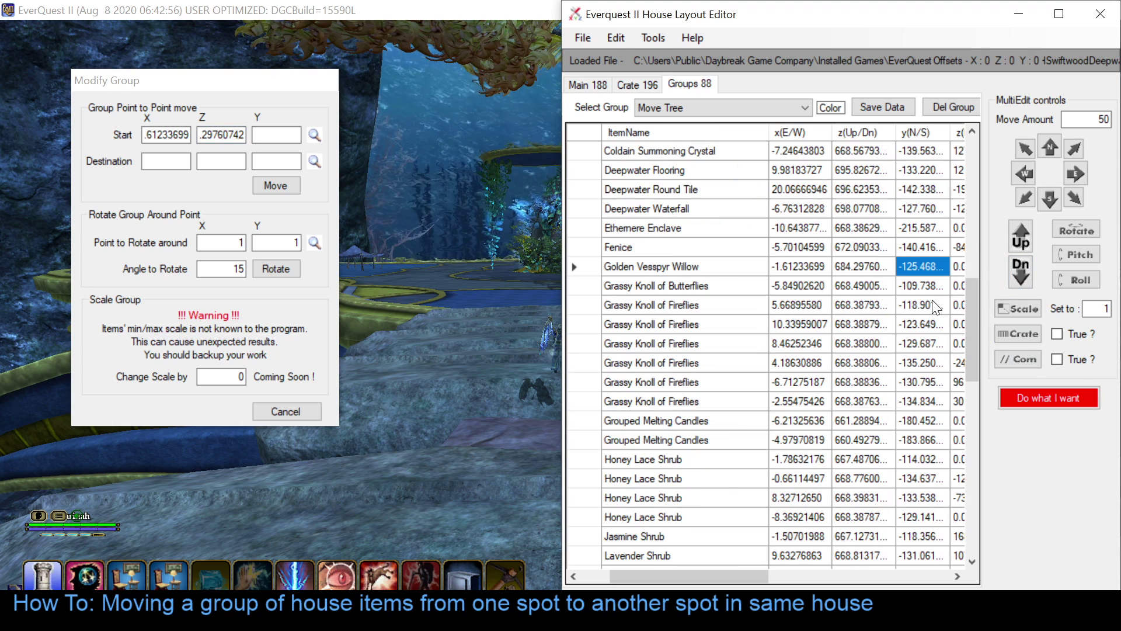
{"action": "key", "text": "Tab"}
{"action": "left_click", "coordinate": [914, 293]}
{"action": "left_click", "coordinate": [914, 268]}
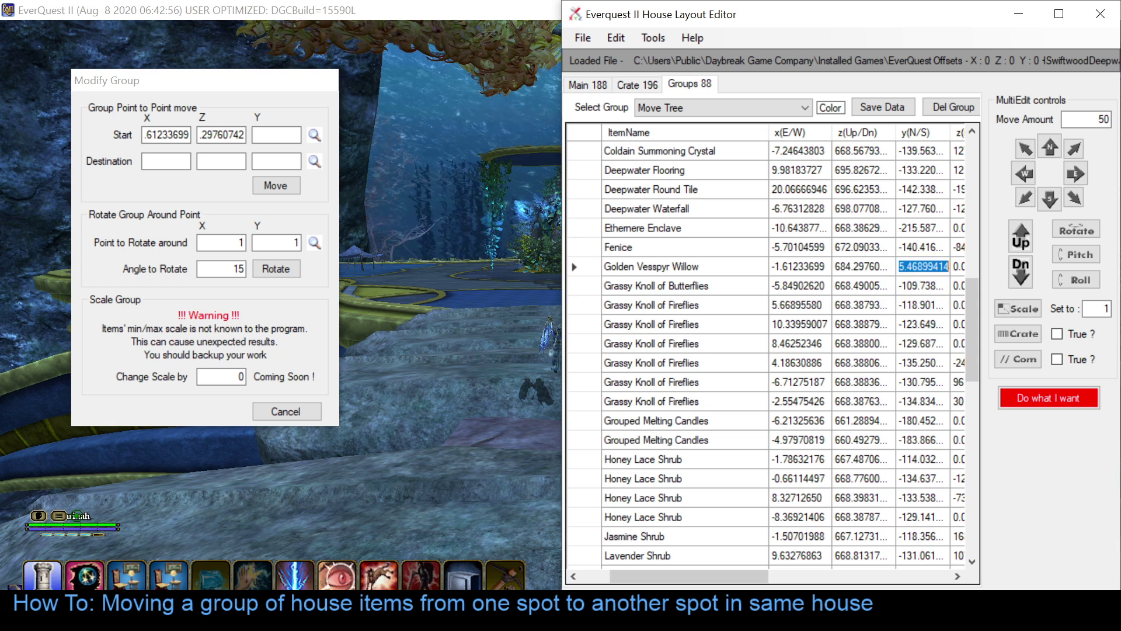
{"action": "left_click", "coordinate": [913, 272]}
{"action": "key", "text": "ctrl+c"}
{"action": "left_click", "coordinate": [277, 134]}
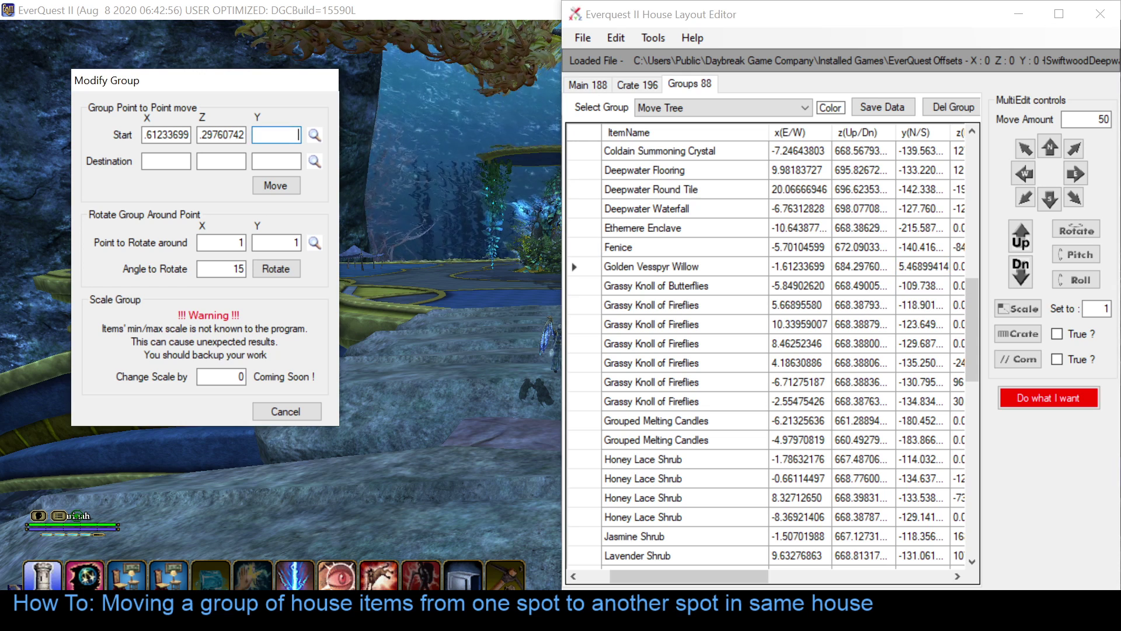
{"action": "key", "text": "ctrl+v"}
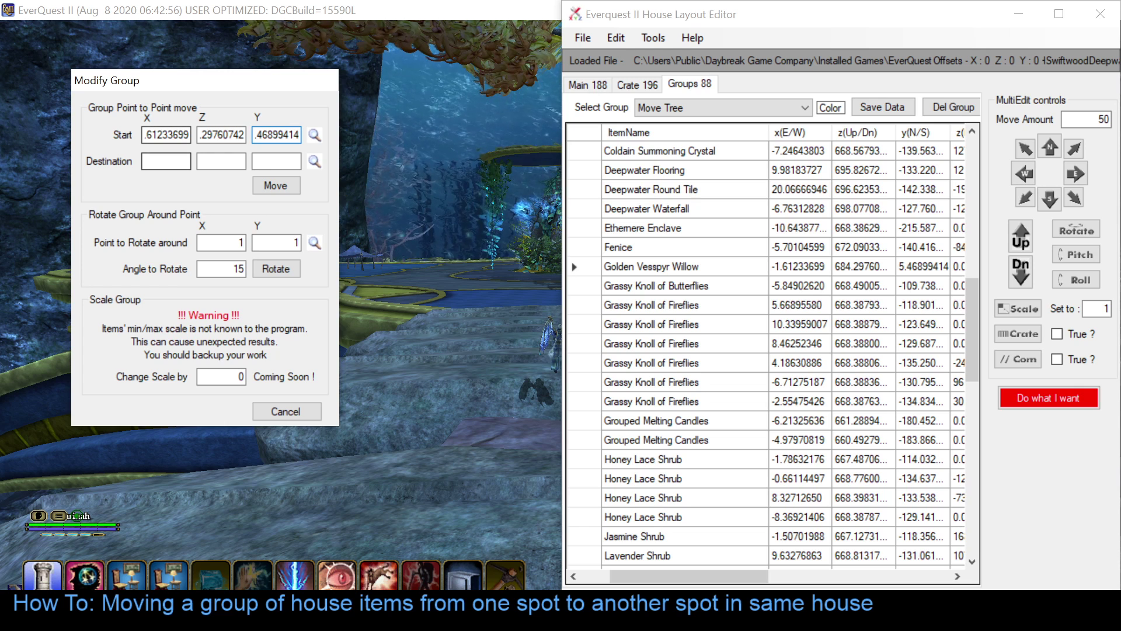
Step: Uncover the chat's location read-out and set the group move's destination to X -3, Z 670.86 and Y -3
{"action": "left_click", "coordinate": [166, 162]}
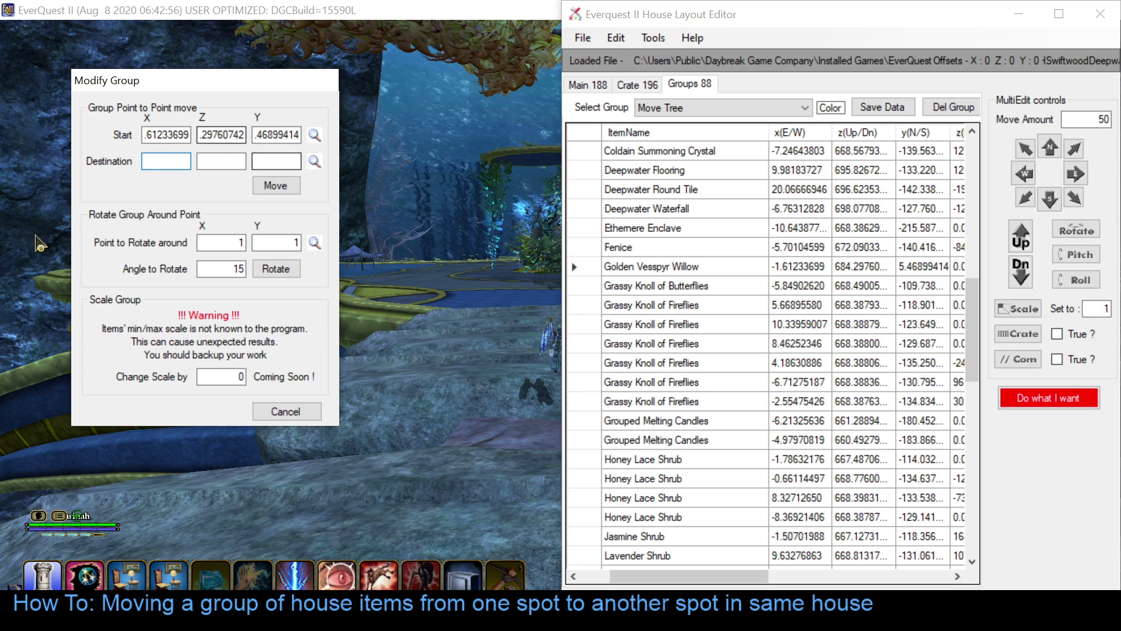
{"action": "left_click_drag", "start_coordinate": [153, 81], "coordinate": [366, 30]}
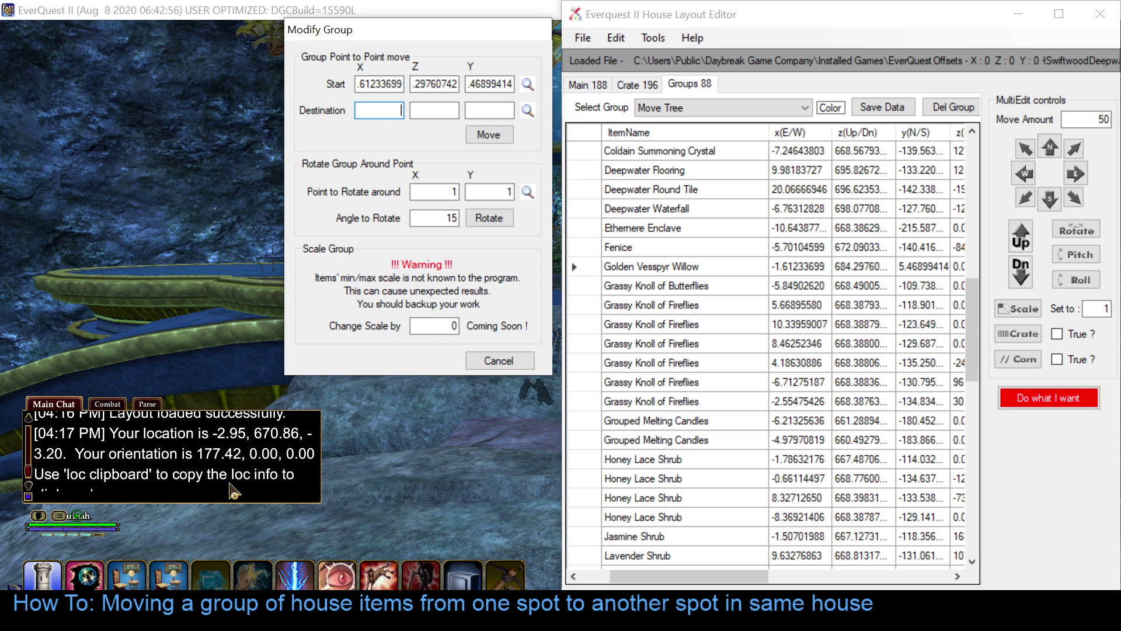
{"action": "mouse_move", "coordinate": [273, 492]}
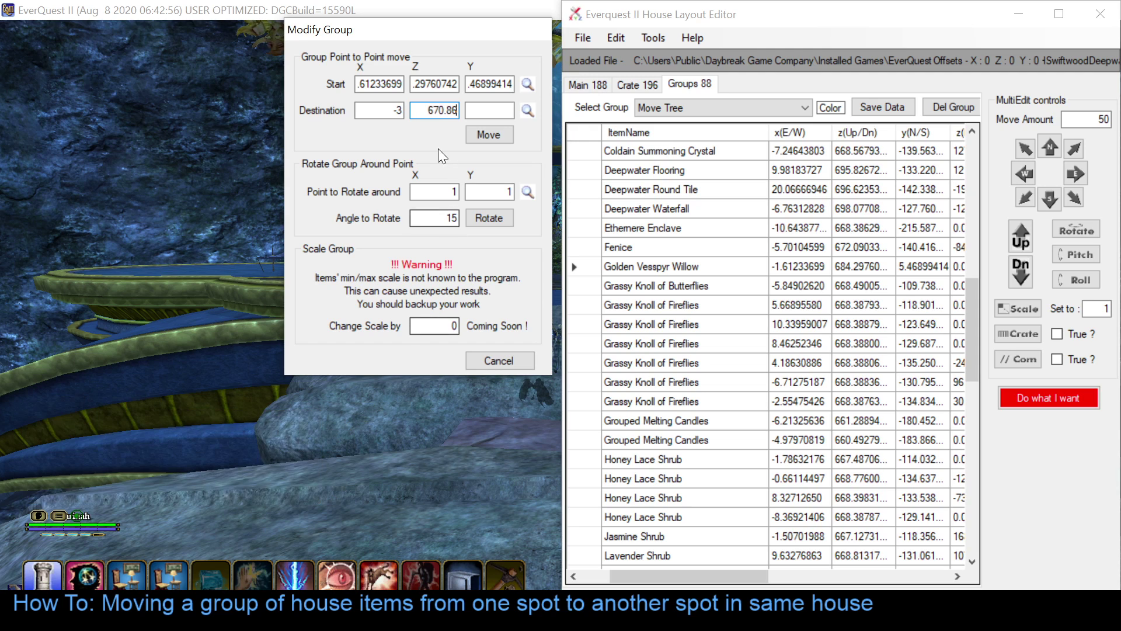
{"action": "key", "text": "Tab"}
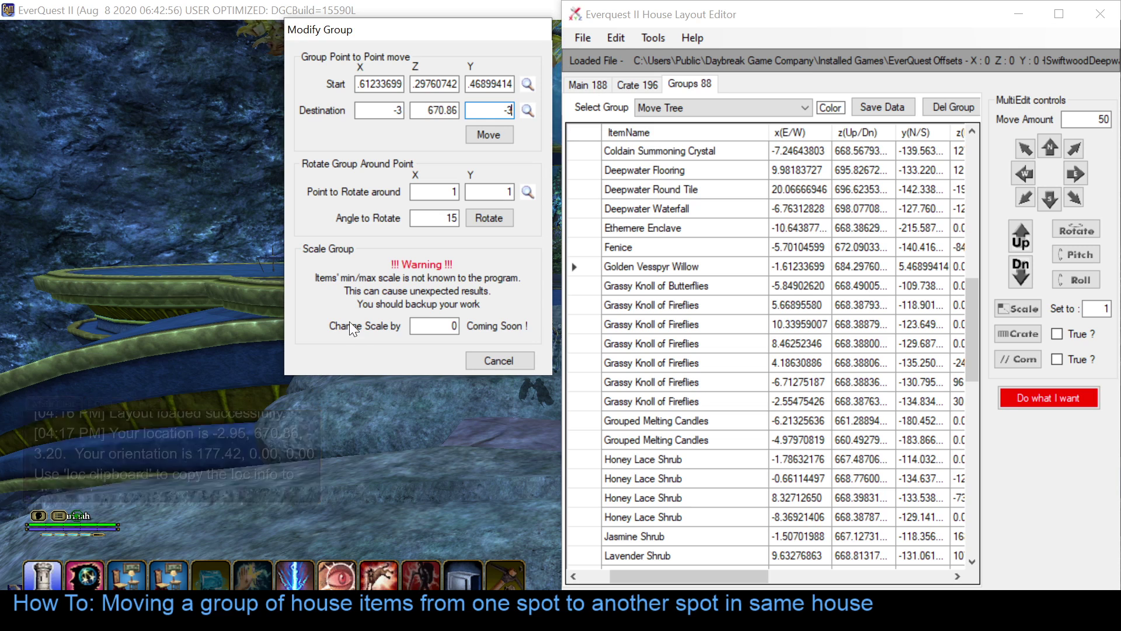
Step: Select every item in the Move Tree group and run the point-to-point move to the entered destination
{"action": "left_click", "coordinate": [584, 133]}
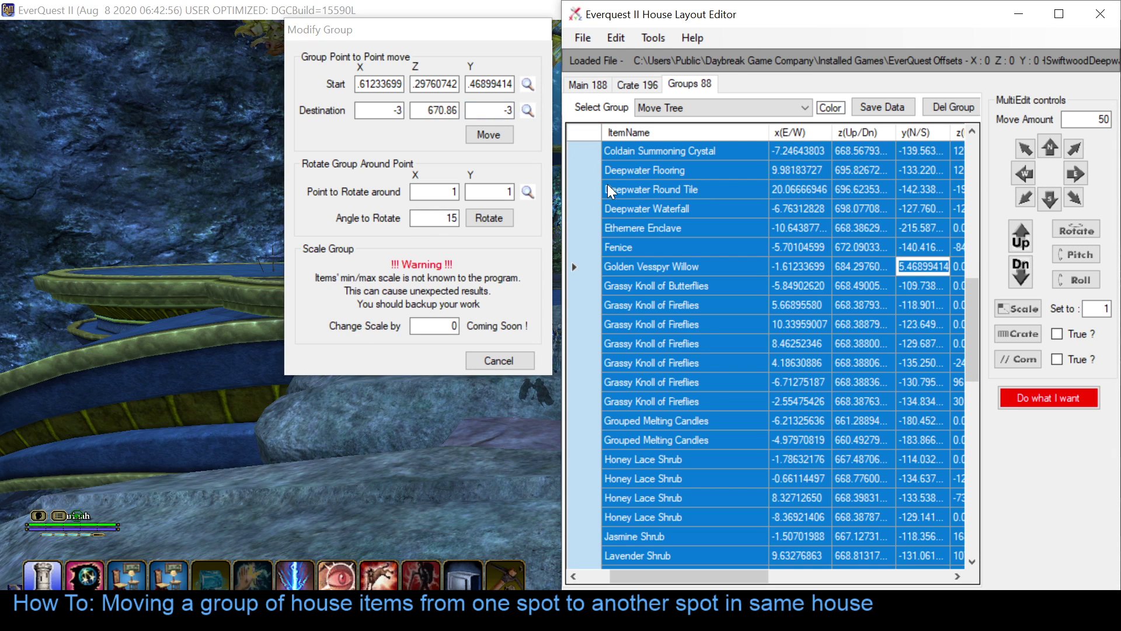
{"action": "left_click", "coordinate": [812, 327]}
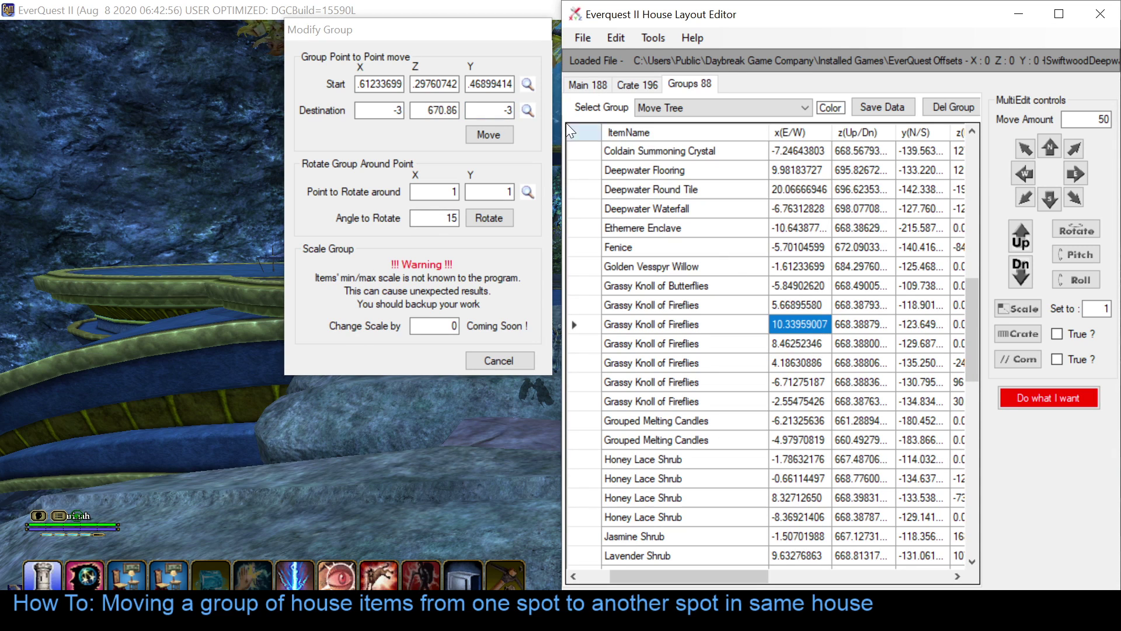
{"action": "left_click", "coordinate": [579, 129]}
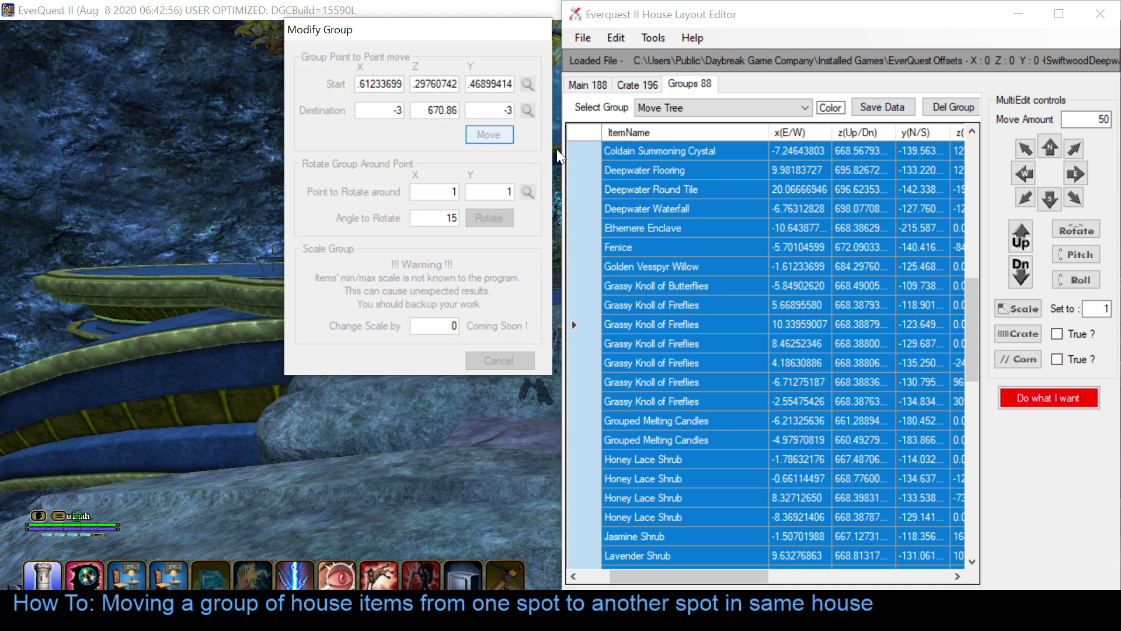
{"action": "left_click", "coordinate": [488, 136]}
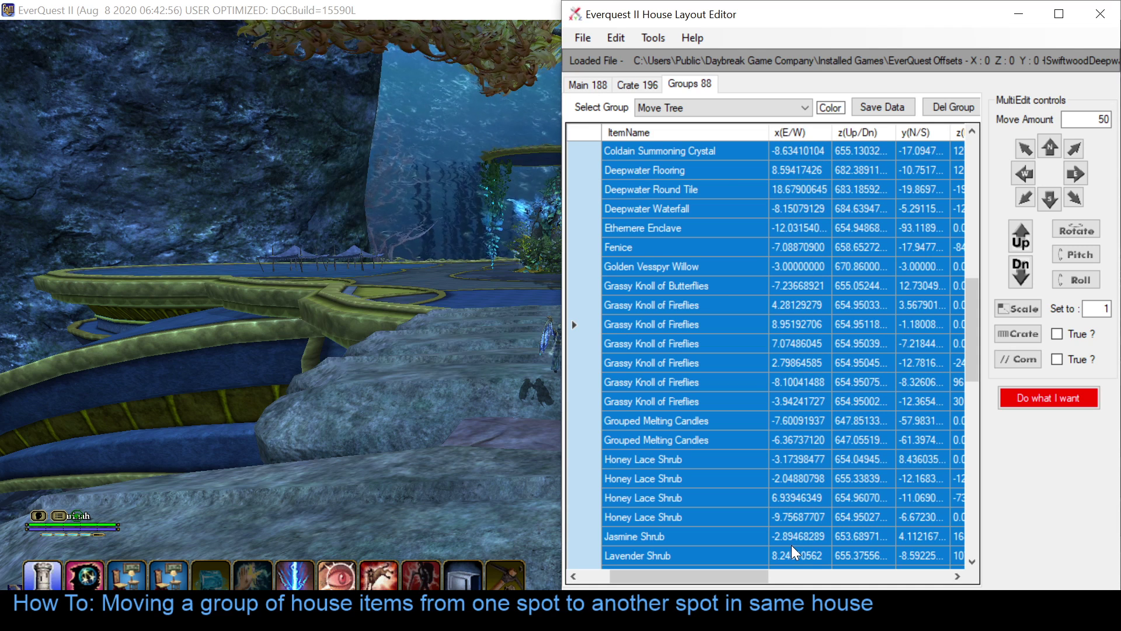
{"action": "scroll", "coordinate": [908, 546], "scroll_direction": "up", "scroll_amount": 4}
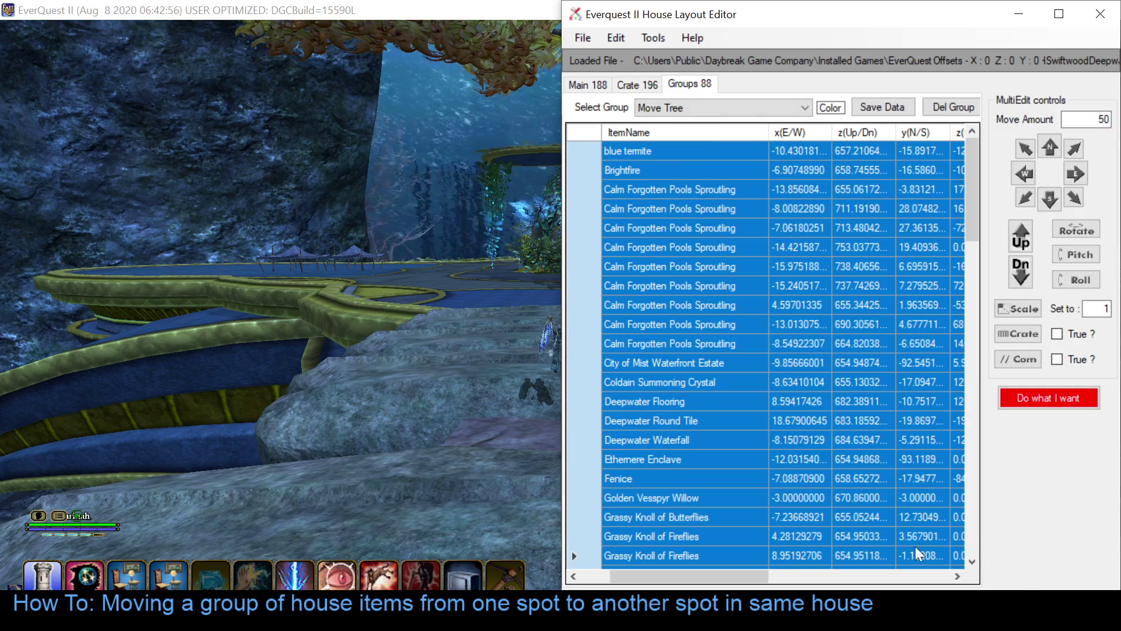
Step: Switch to EverQuest II, load the changed layout and inspect the relocated tree's height around the rock steps
{"action": "key", "text": "alt+Tab"}
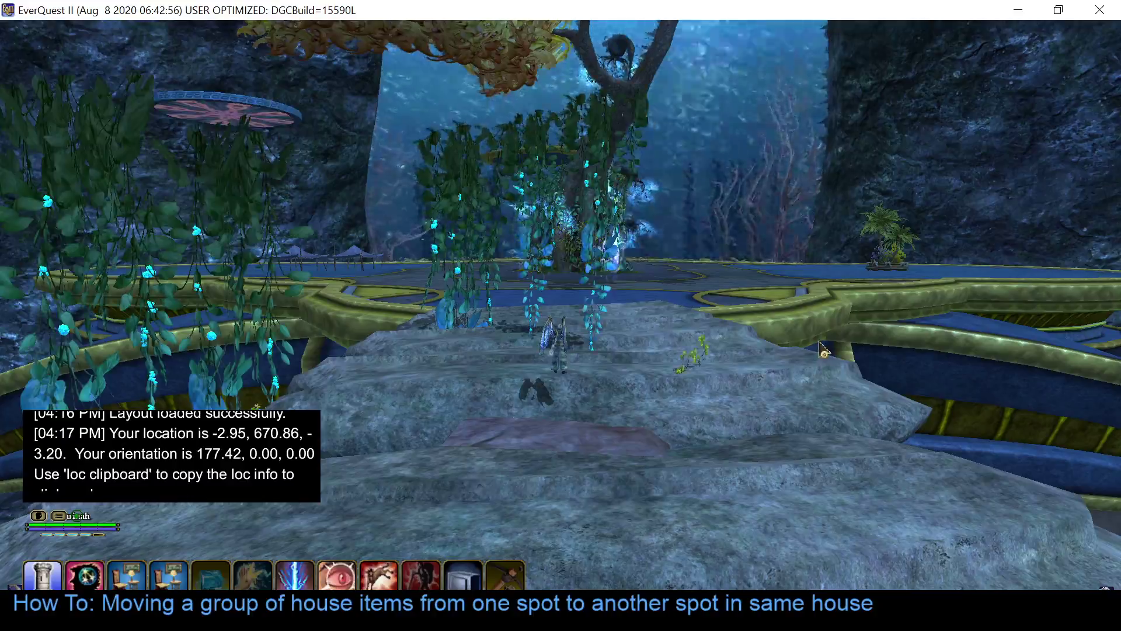
{"action": "left_click_drag", "start_coordinate": [823, 349], "coordinate": [280, 327]}
{"action": "key", "text": "s"}
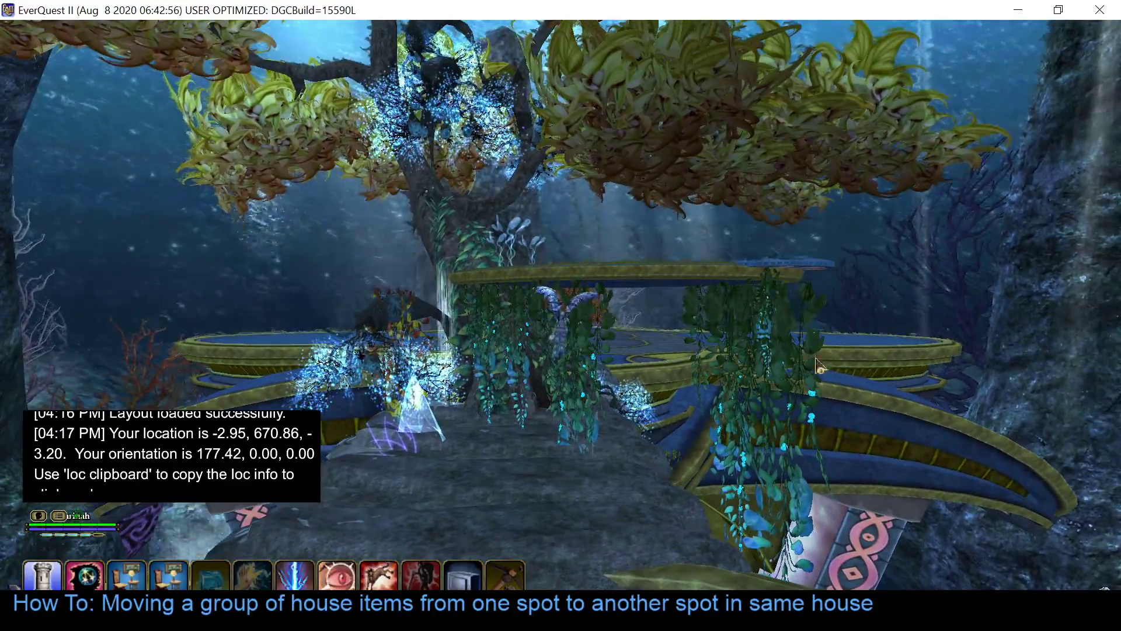
{"action": "left_click_drag", "start_coordinate": [822, 368], "coordinate": [822, 368]}
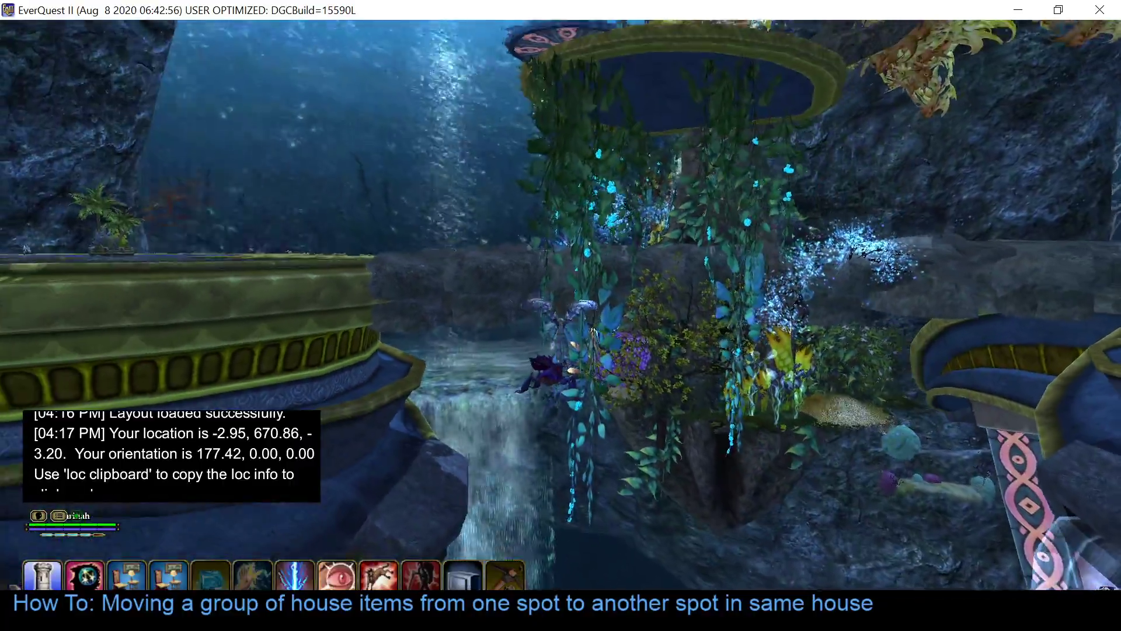
{"action": "key", "text": "a"}
{"action": "key", "text": "space"}
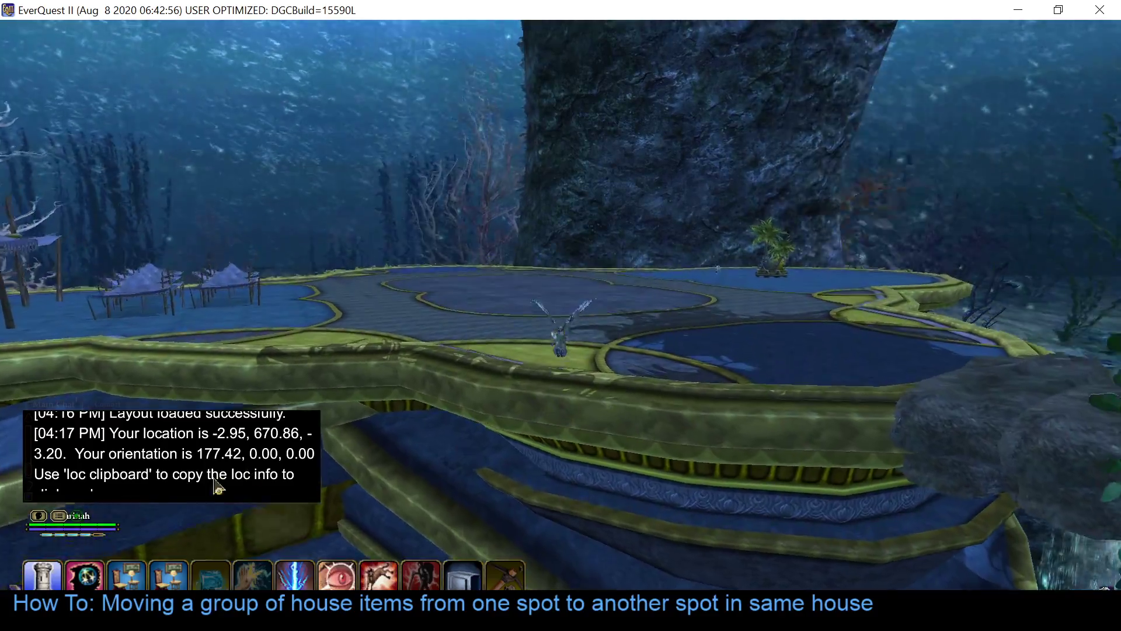
Step: Bring the newest chat messages into view and cross the plaza toward the water floor with the palm planter
{"action": "scroll", "coordinate": [213, 481], "scroll_direction": "down", "scroll_amount": 4}
{"action": "key", "text": "w"}
{"action": "left_click_drag", "start_coordinate": [758, 326], "coordinate": [758, 326]}
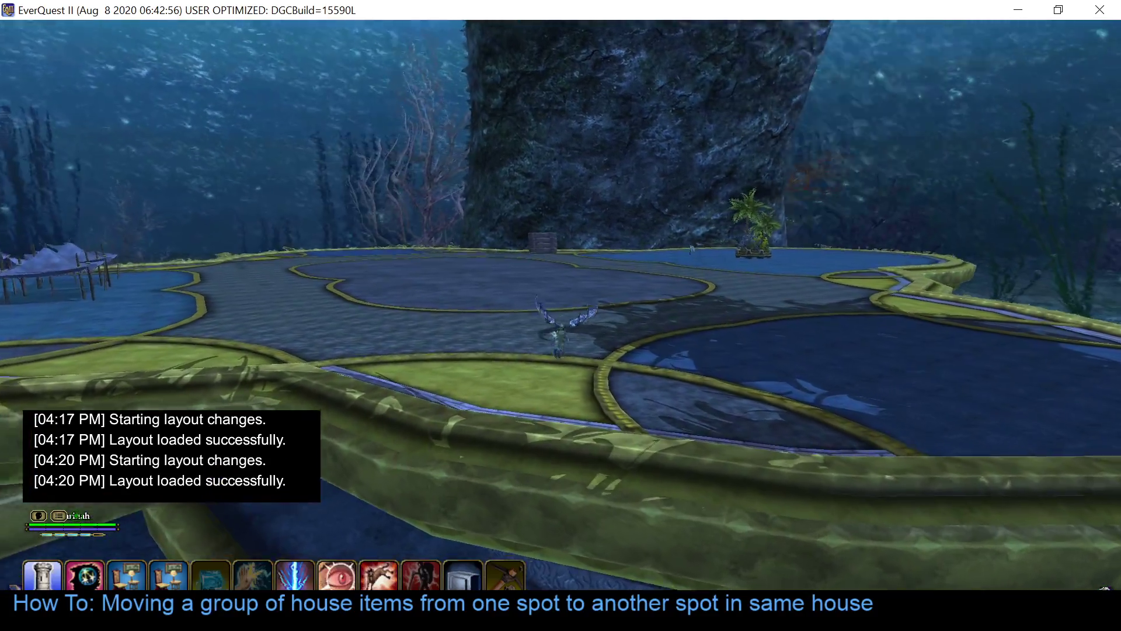
{"action": "key", "text": "w"}
{"action": "key", "text": "d"}
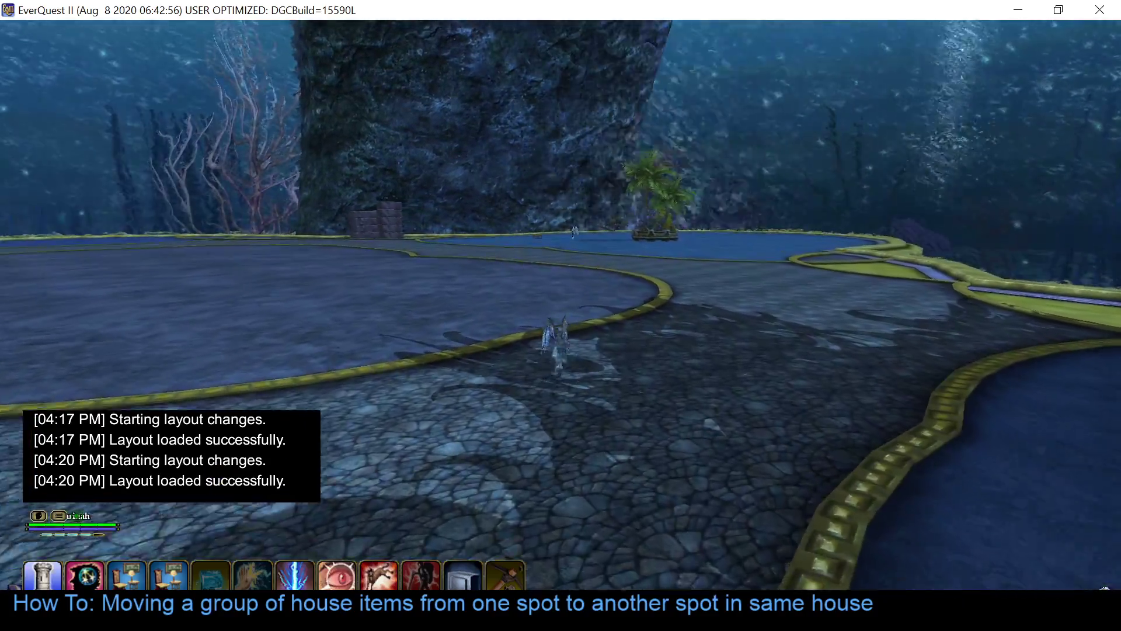
{"action": "key", "text": "w"}
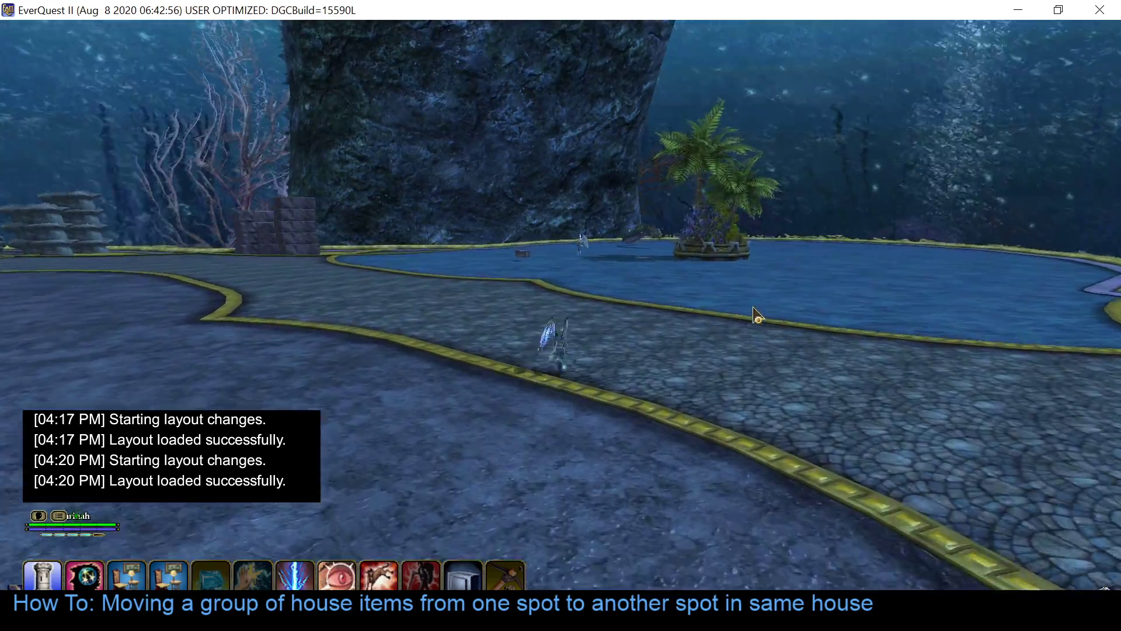
{"action": "key", "text": "w"}
Step: Tell the other player "ok i have moved it but need to move up cuz too low" and "let me know if i need to rotate it"
{"action": "key", "text": "r"}
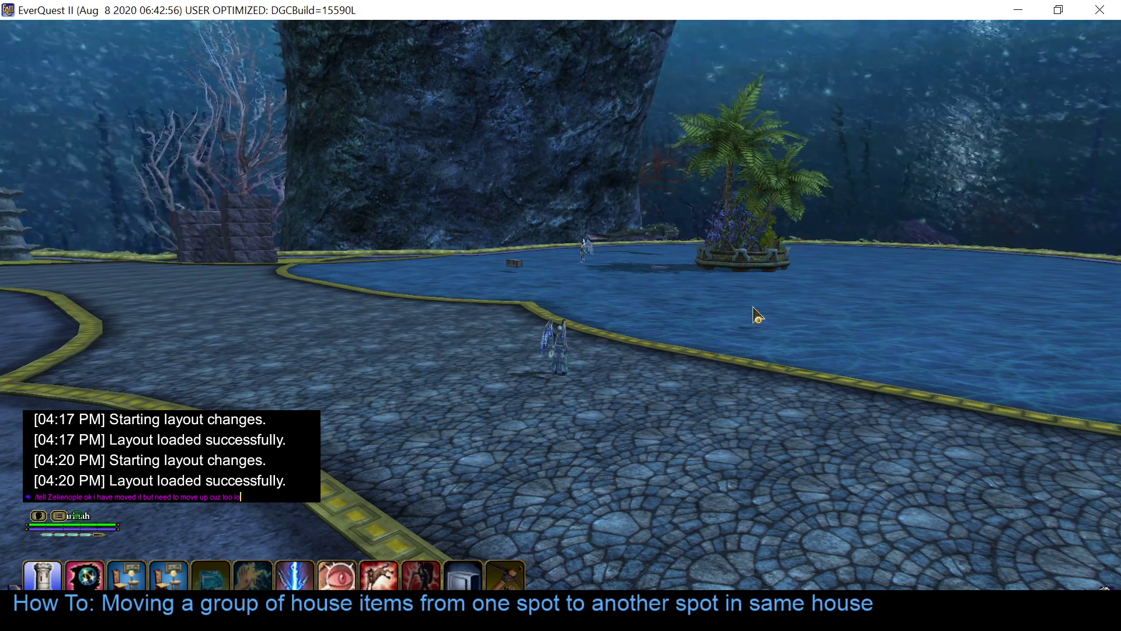
{"action": "type", "text": "w"}
{"action": "key", "text": "Return"}
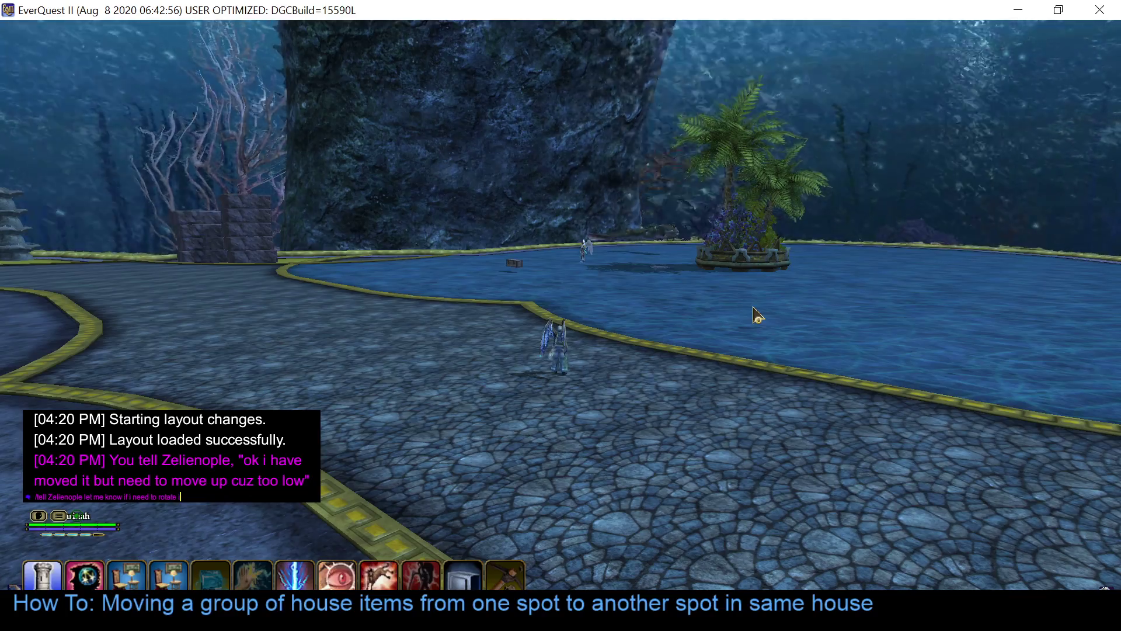
{"action": "key", "text": "Return"}
Step: Set the layout editor's move amount to 5, raise the selected Move Tree group by it, and load the layout in the game
{"action": "key", "text": "d"}
{"action": "key", "text": "w"}
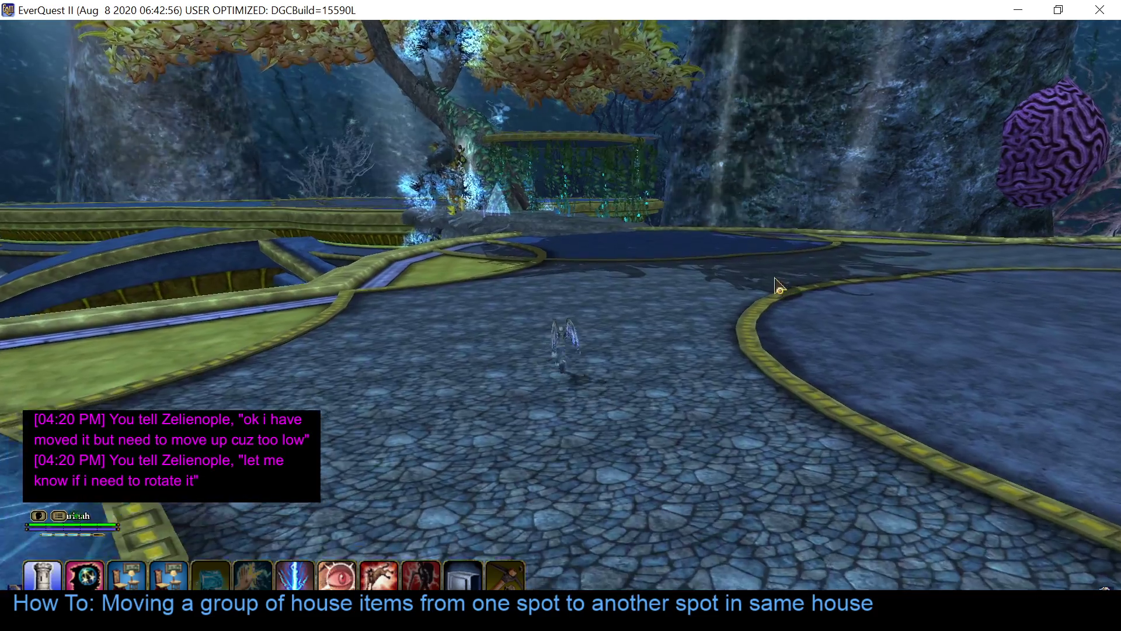
{"action": "key", "text": "alt+Tab"}
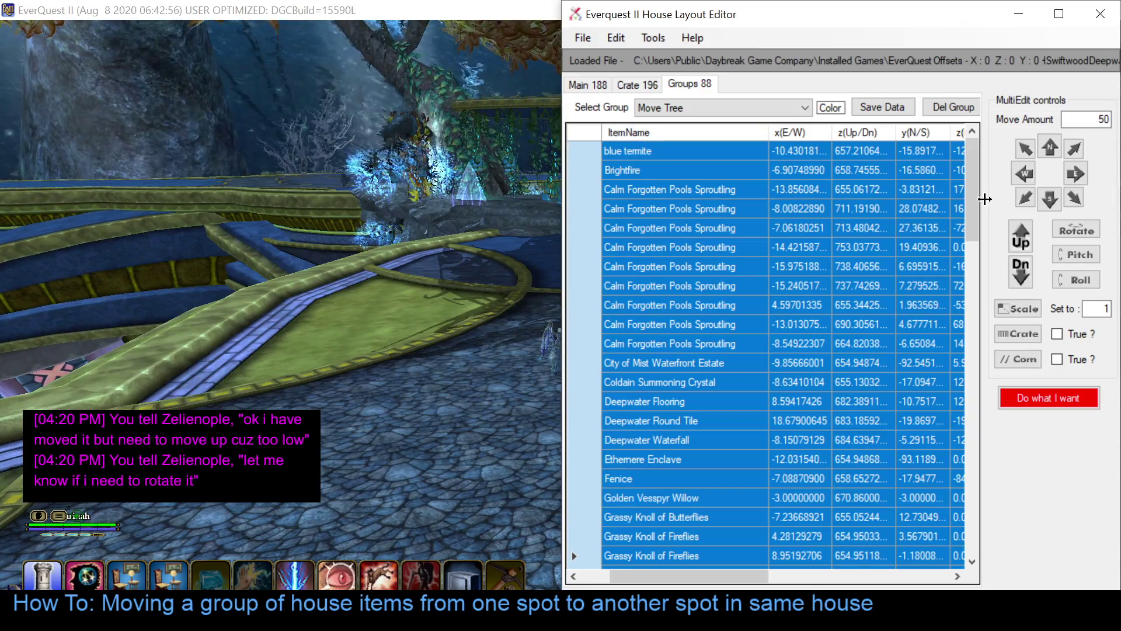
{"action": "double_click", "coordinate": [1103, 119]}
{"action": "type", "text": "5"}
{"action": "left_click", "coordinate": [1019, 231]}
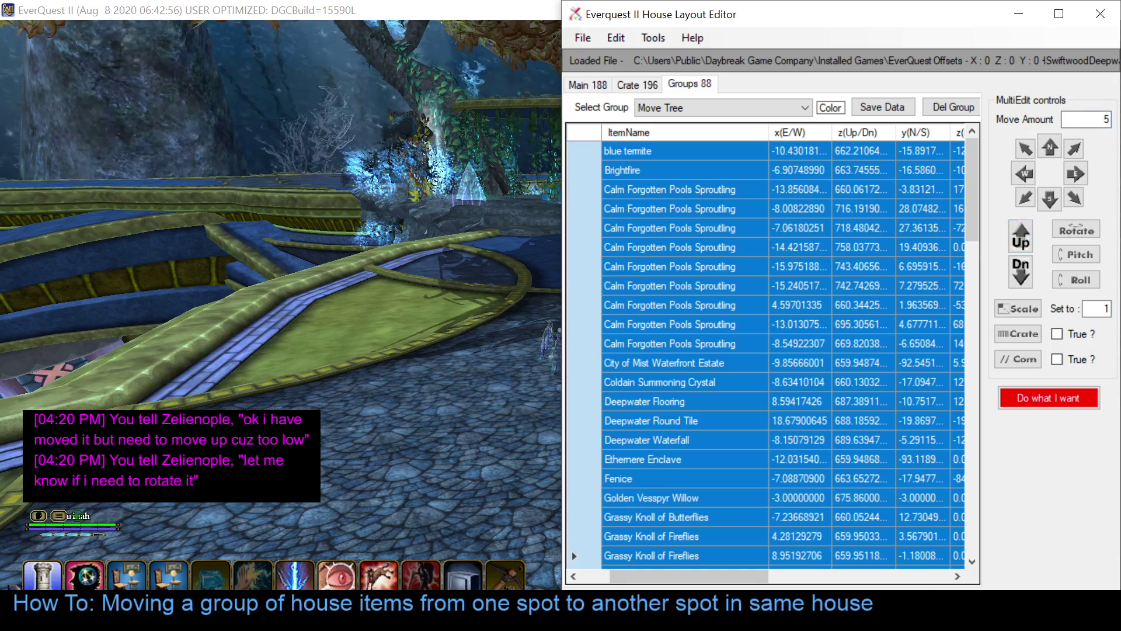
{"action": "left_click", "coordinate": [222, 579]}
{"action": "left_click", "coordinate": [169, 578]}
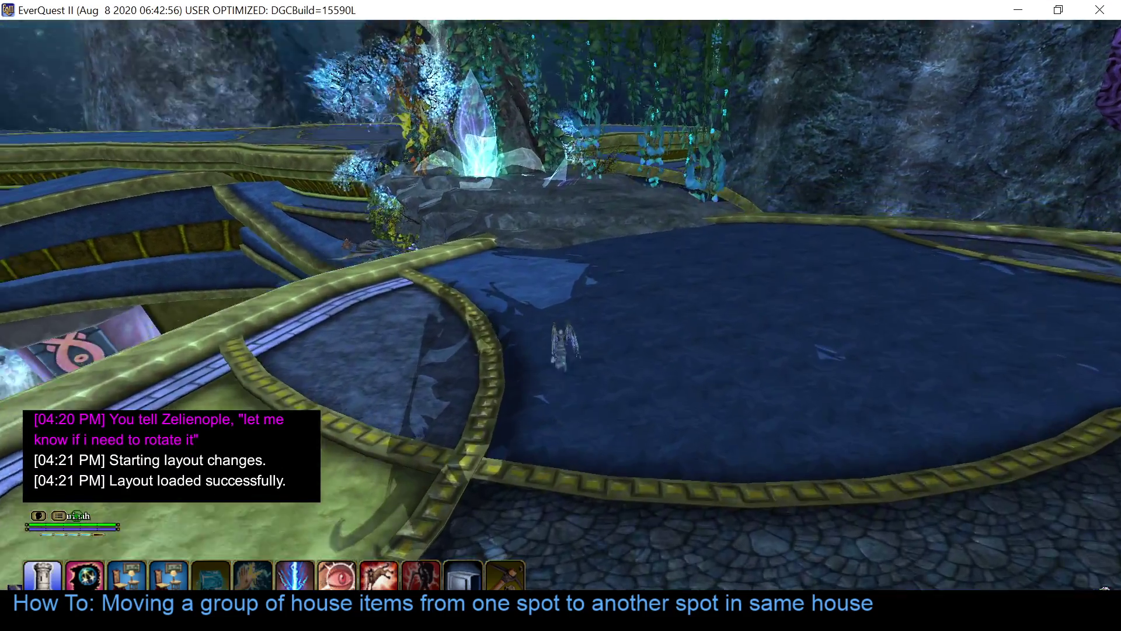
Step: Approach the tree, raise the Move Tree group another 10 units in the layout editor, and reload the layout in the game
{"action": "key", "text": "w"}
{"action": "key", "text": "alt+Tab"}
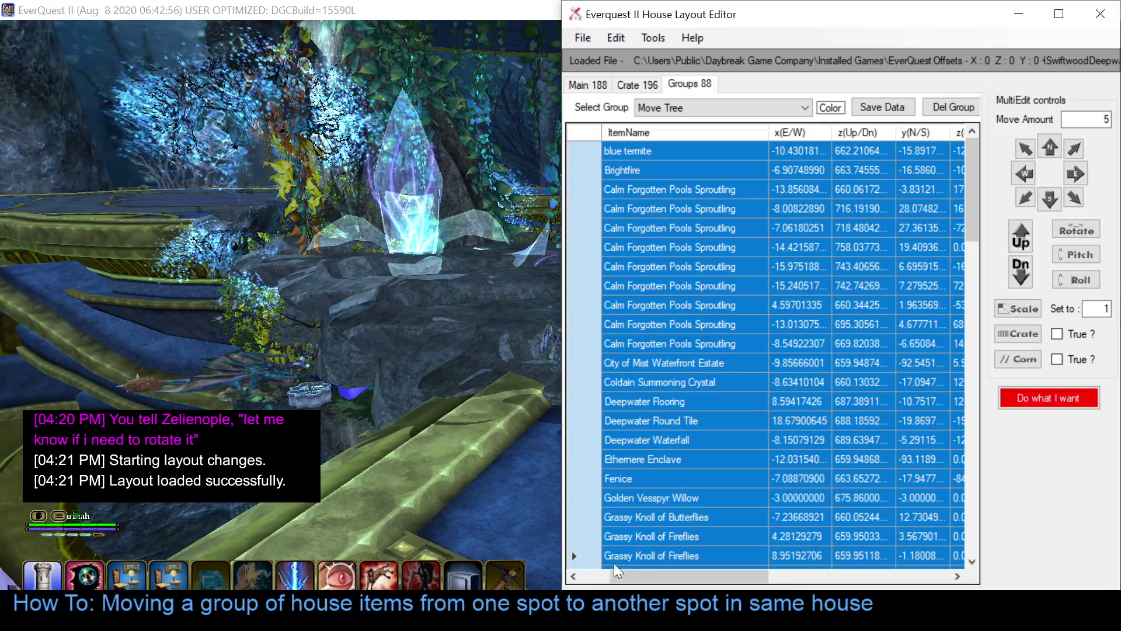
{"action": "left_click", "coordinate": [1023, 244]}
{"action": "key", "text": "alt+Tab"}
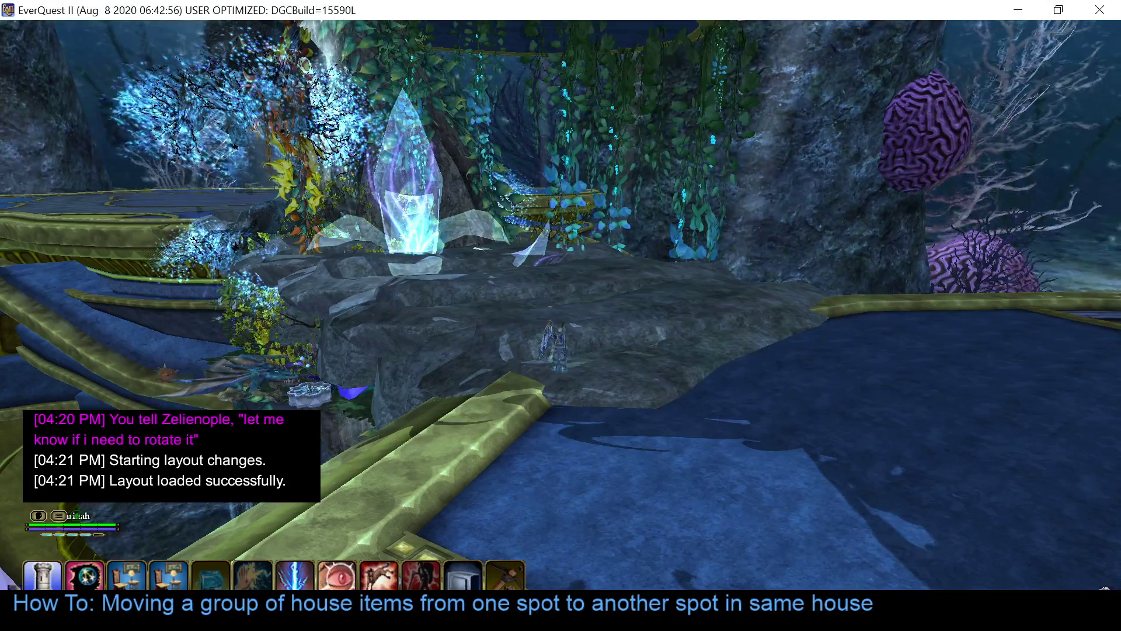
{"action": "left_click", "coordinate": [167, 581]}
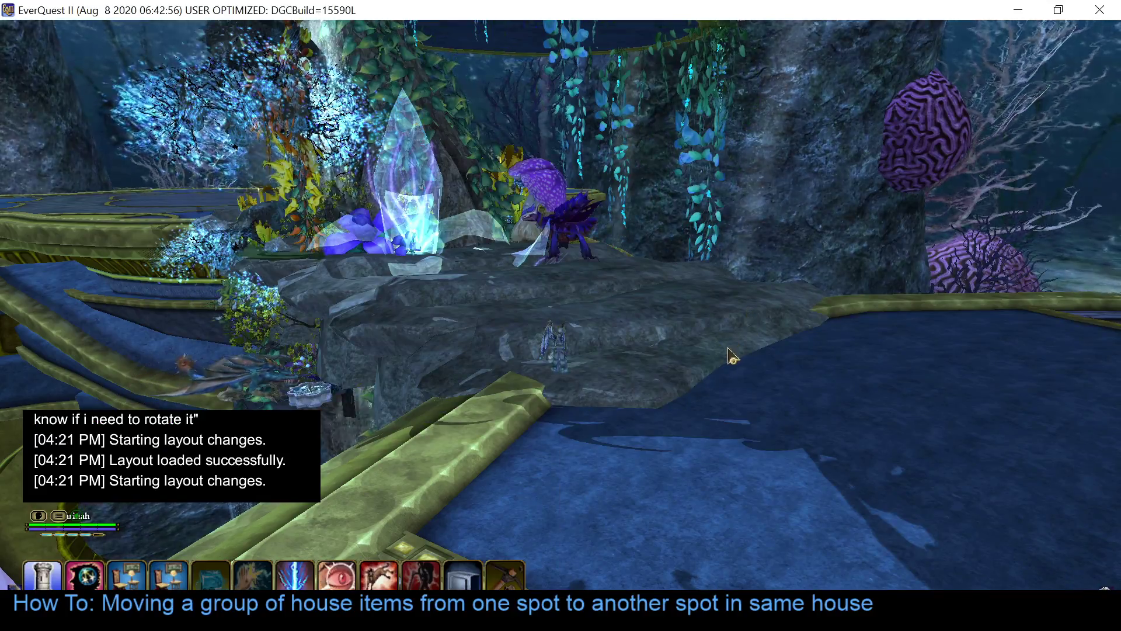
Step: Examine the raised tree and its plantings from several sides and distances to judge how they sit on the rock steps
{"action": "left_click_drag", "start_coordinate": [724, 339], "coordinate": [584, 340]}
{"action": "key", "text": "w"}
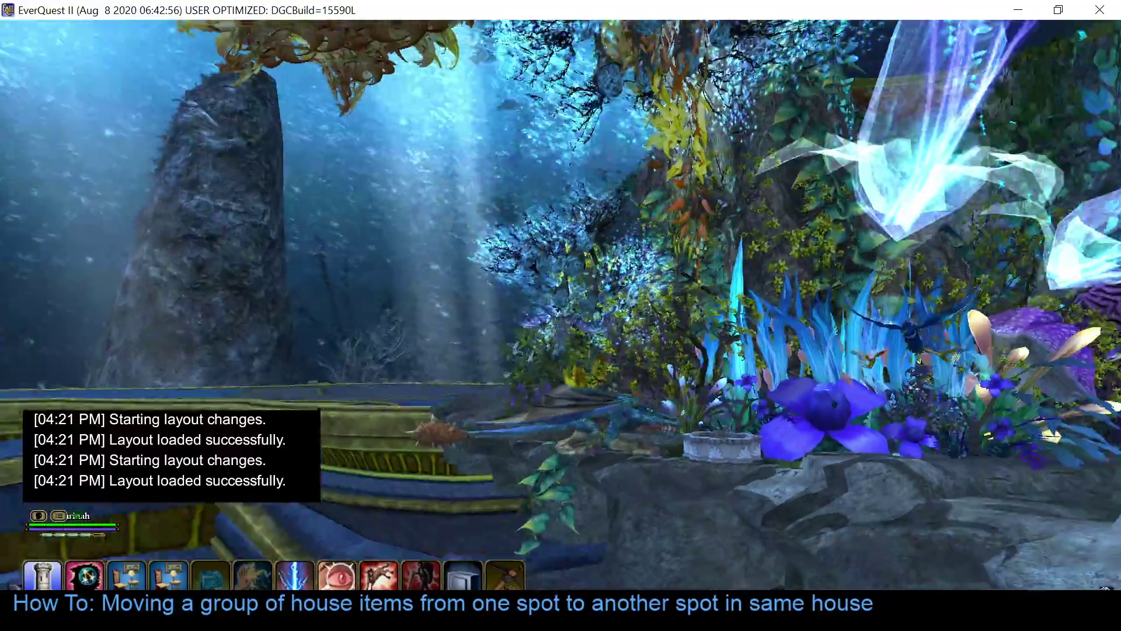
{"action": "key", "text": "s"}
{"action": "key", "text": "w"}
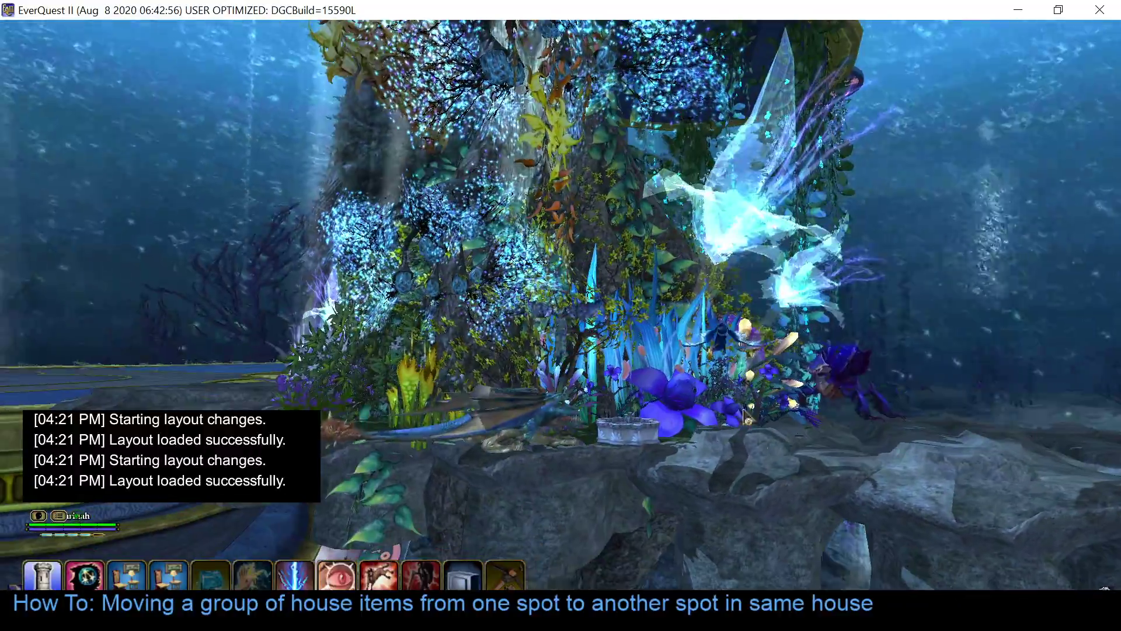
{"action": "left_click_drag", "start_coordinate": [770, 456], "coordinate": [519, 445]}
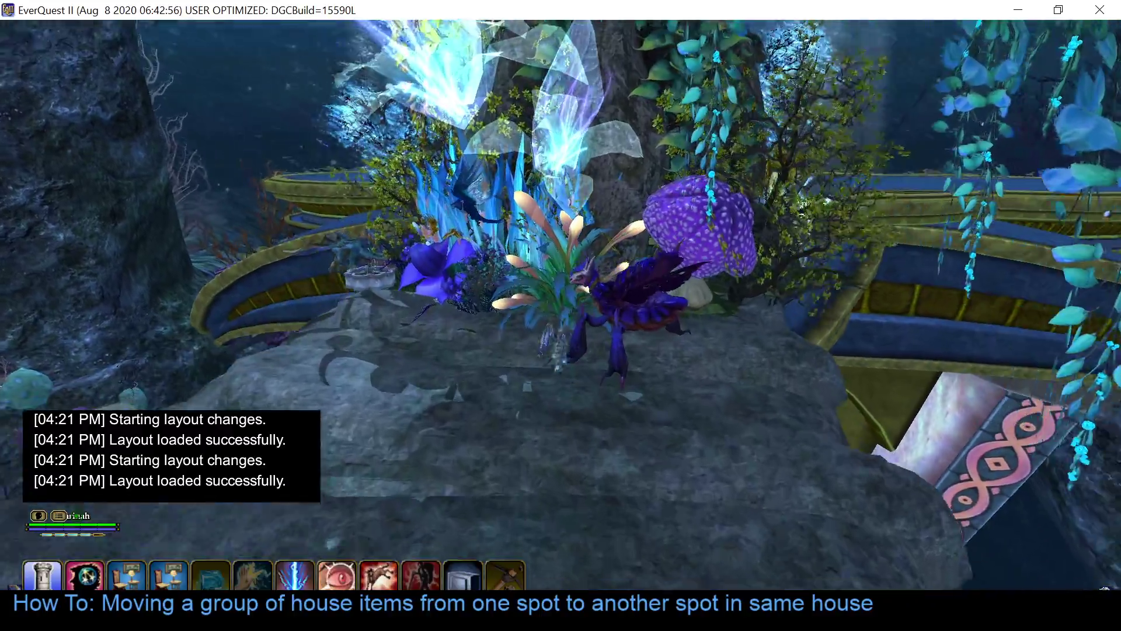
{"action": "scroll", "coordinate": [561, 316], "scroll_direction": "up", "scroll_amount": 5}
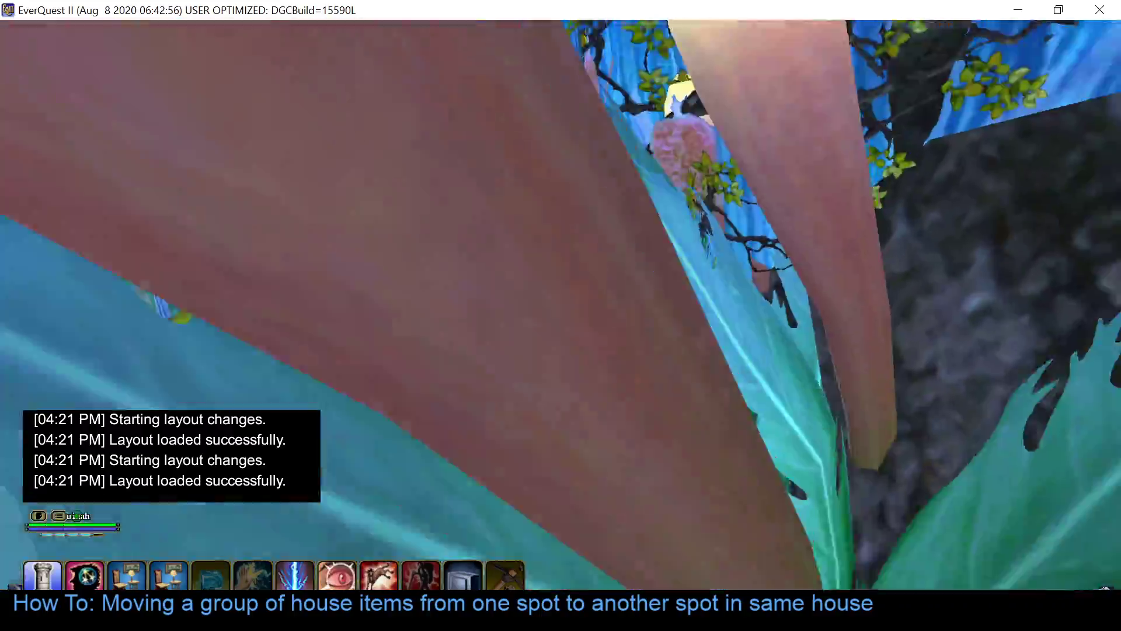
{"action": "scroll", "coordinate": [561, 315], "scroll_direction": "down", "scroll_amount": 10}
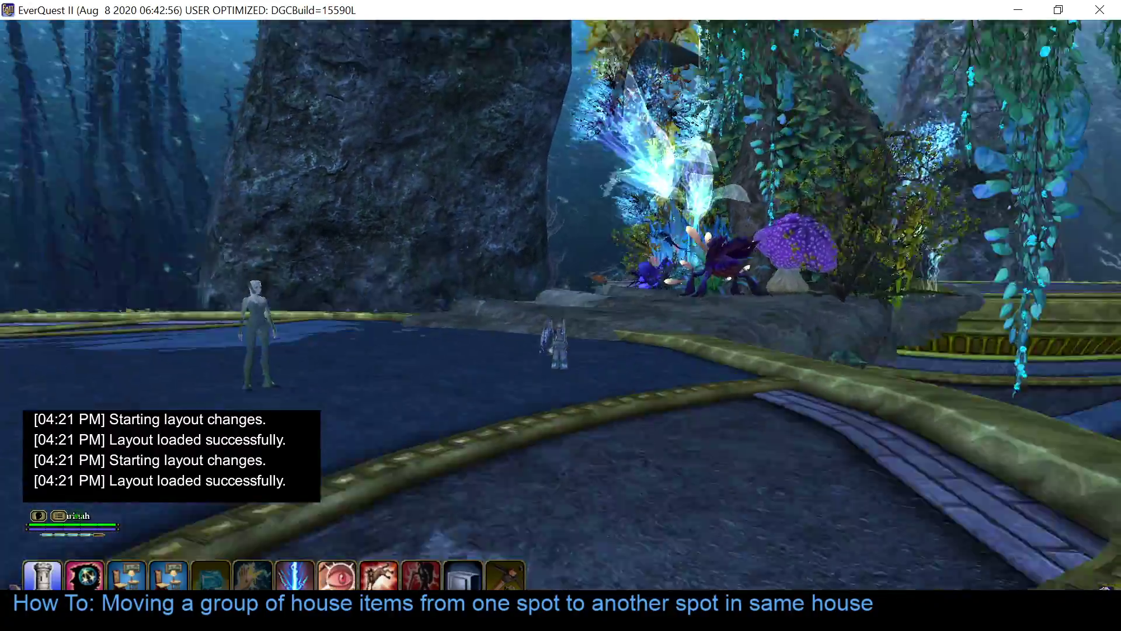
{"action": "key", "text": "Left"}
{"action": "key", "text": "Right"}
{"action": "scroll", "coordinate": [561, 316], "scroll_direction": "up", "scroll_amount": 5}
{"action": "scroll", "coordinate": [737, 388], "scroll_direction": "down", "scroll_amount": 8}
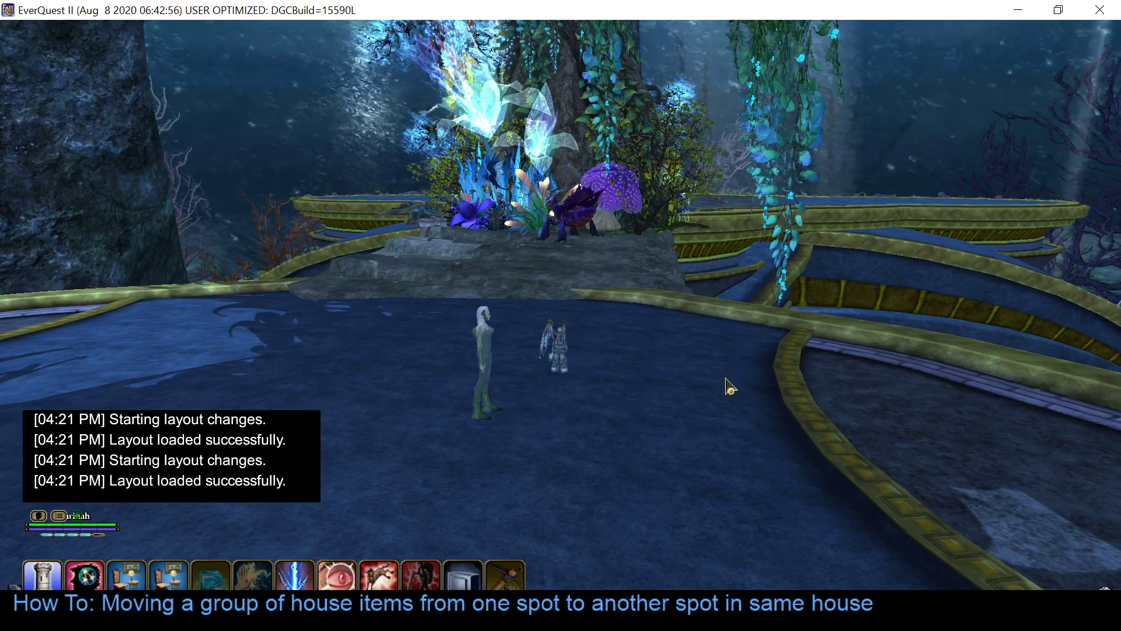
{"action": "left_click_drag", "start_coordinate": [735, 374], "coordinate": [461, 386]}
{"action": "key", "text": "w"}
{"action": "key", "text": "d"}
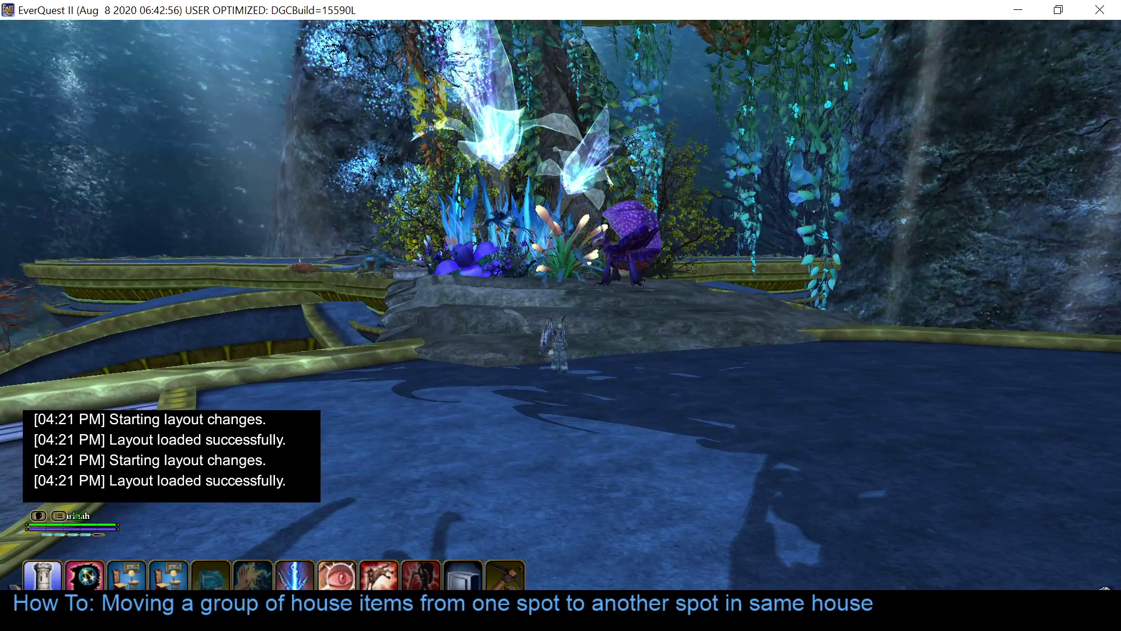
Step: Return to the layout editor and bring the Move Tree group's rotate, pitch and roll columns into view
{"action": "key", "text": "alt+Tab"}
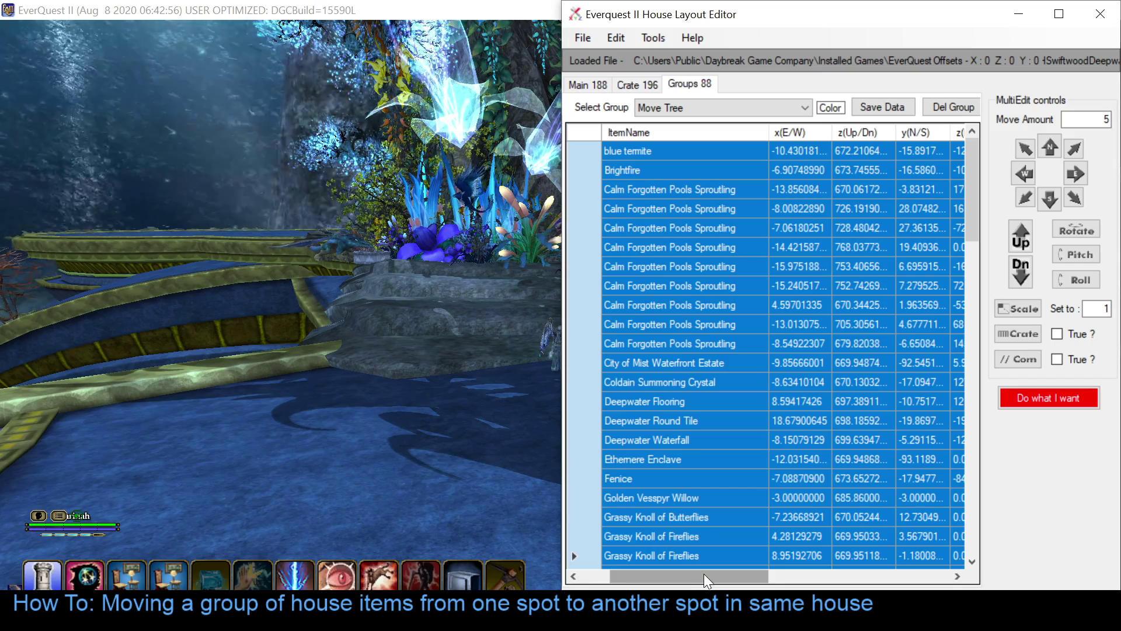
{"action": "left_click_drag", "start_coordinate": [705, 578], "coordinate": [752, 581]}
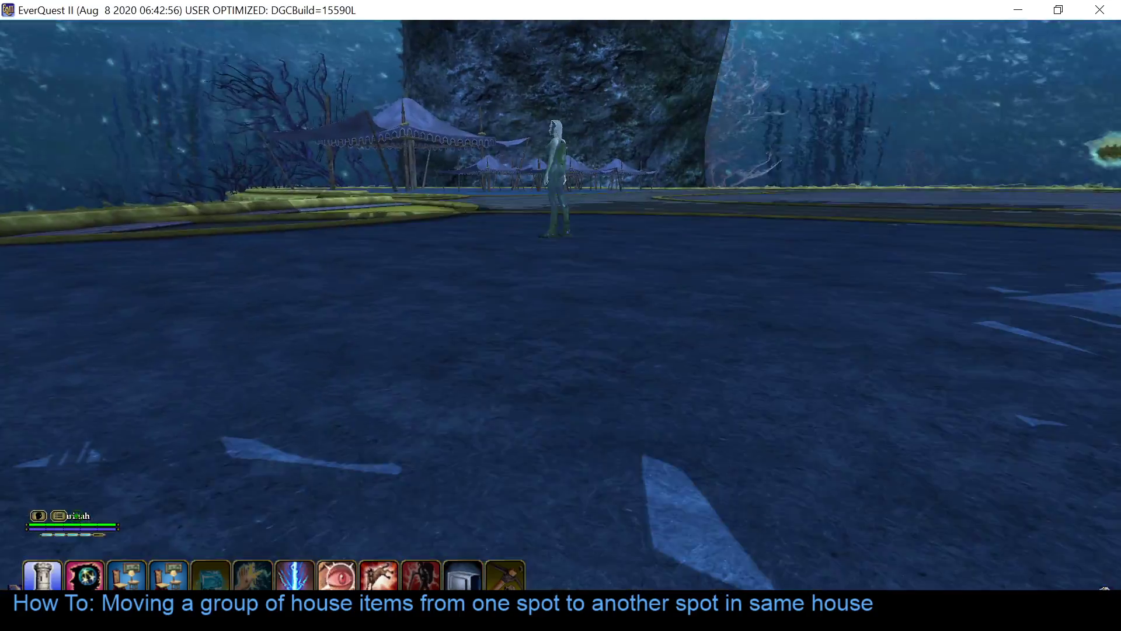
Step: Cross the plaza to the serpent on the water floor, examine its house item details, and return to the layout editor
{"action": "key", "text": "w"}
{"action": "scroll", "coordinate": [561, 315], "scroll_direction": "down", "scroll_amount": 5}
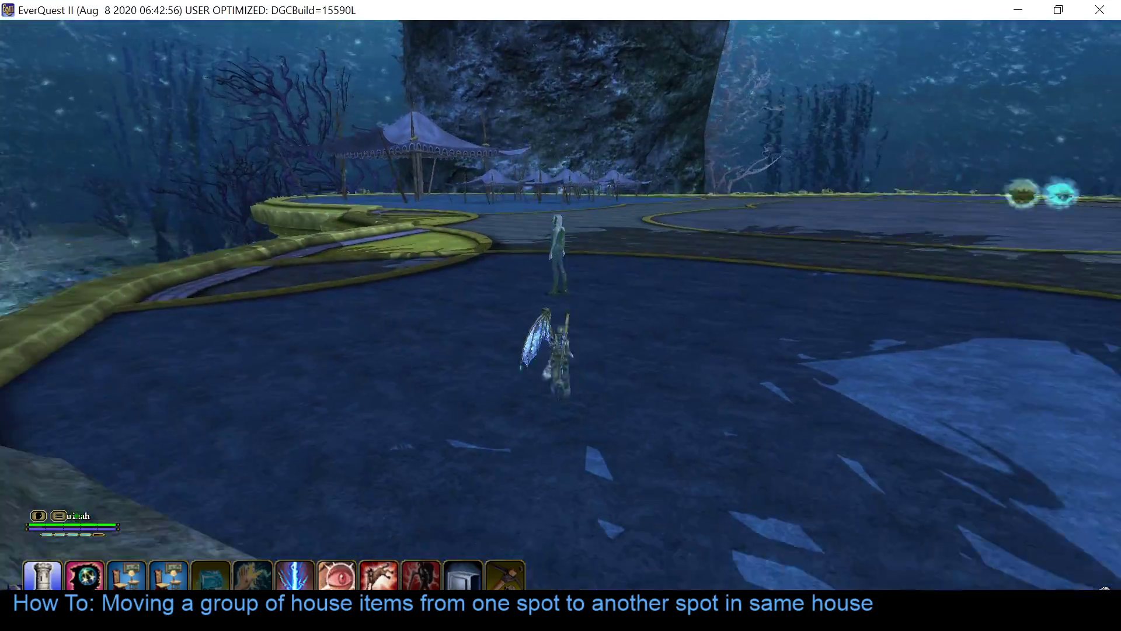
{"action": "key", "text": "w"}
{"action": "key", "text": "d"}
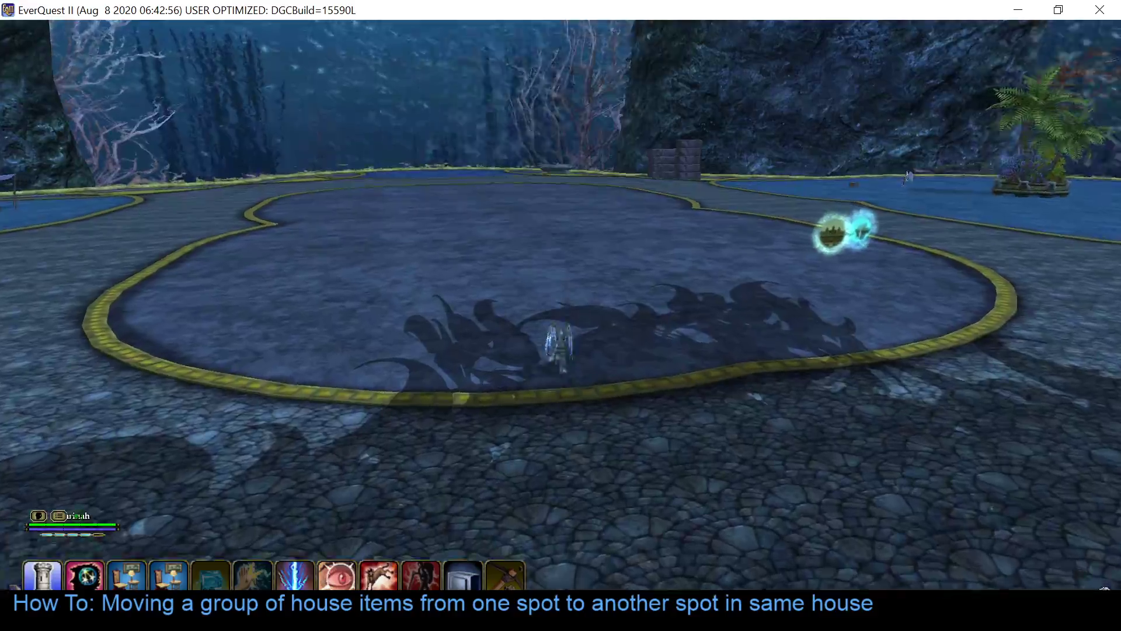
{"action": "key", "text": "a"}
{"action": "key", "text": "w"}
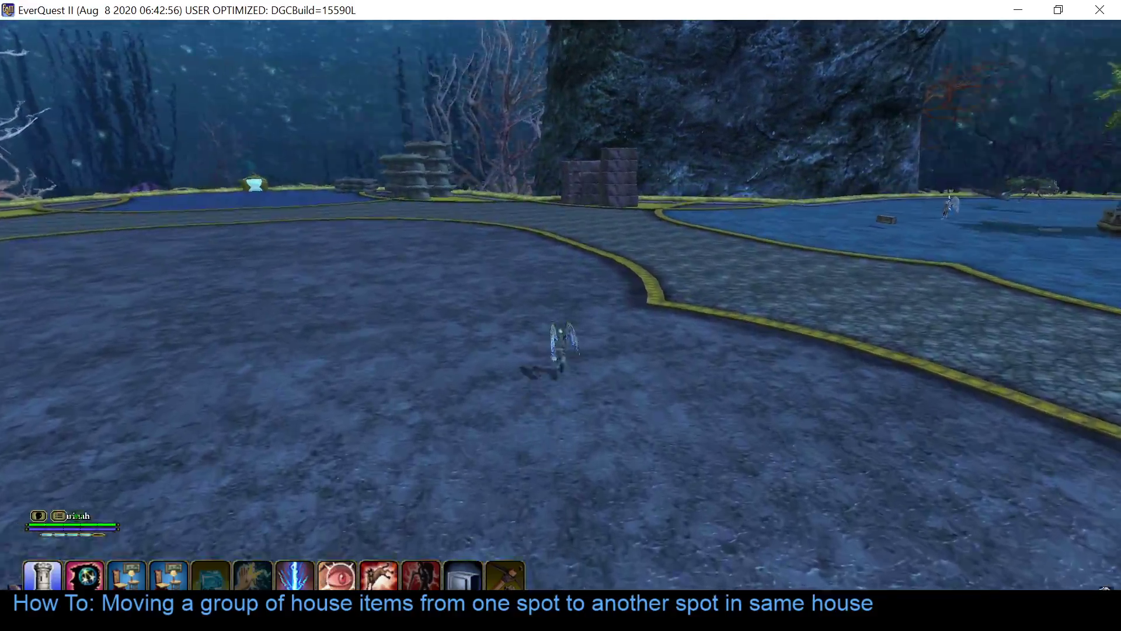
{"action": "key", "text": "d"}
{"action": "key", "text": "a"}
{"action": "key", "text": "w"}
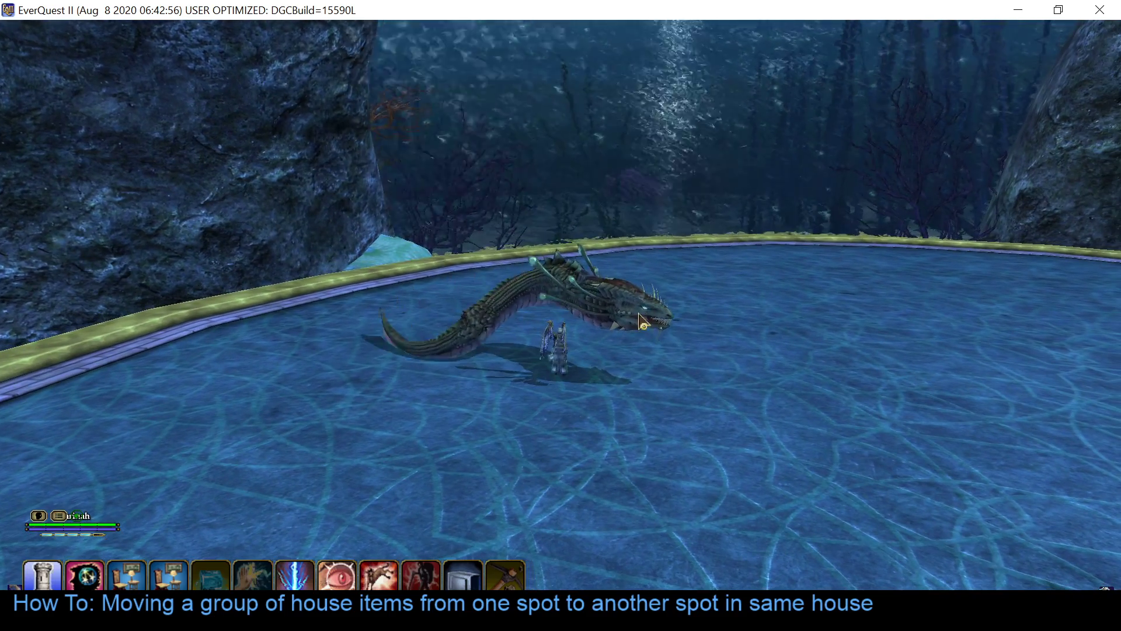
{"action": "right_click", "coordinate": [636, 311]}
{"action": "left_click", "coordinate": [660, 362]}
{"action": "key", "text": "alt+Tab"}
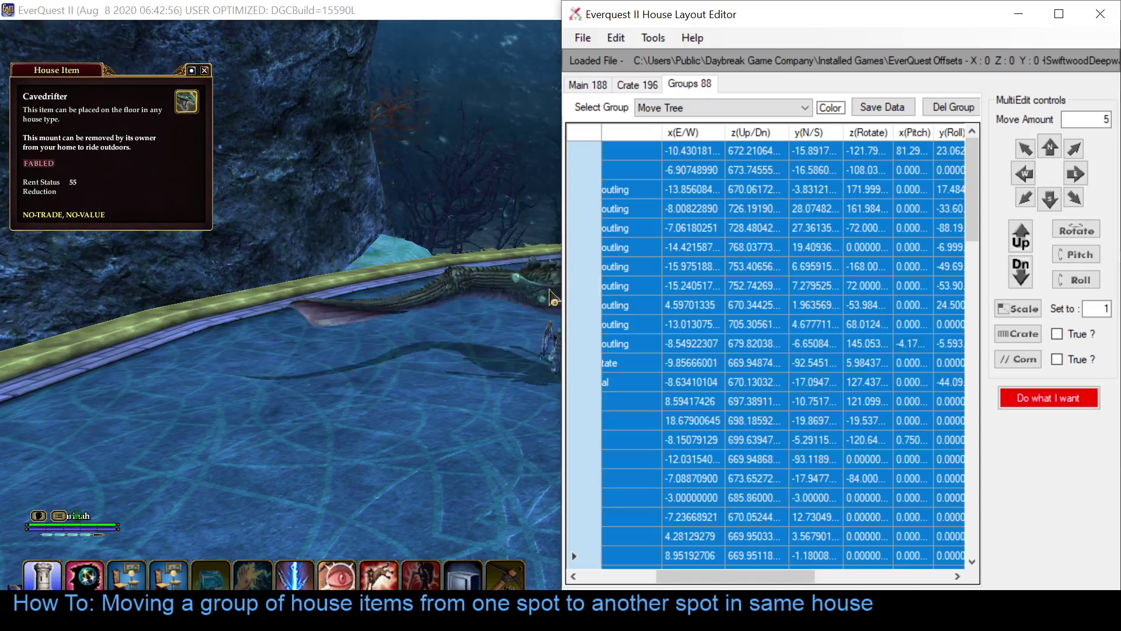
Step: Sort the main item list by item name, find Cavedrifter, and create a group named Rotate from it
{"action": "left_click", "coordinate": [588, 84]}
{"action": "left_click", "coordinate": [723, 132]}
{"action": "left_click_drag", "start_coordinate": [969, 542], "coordinate": [990, 236]}
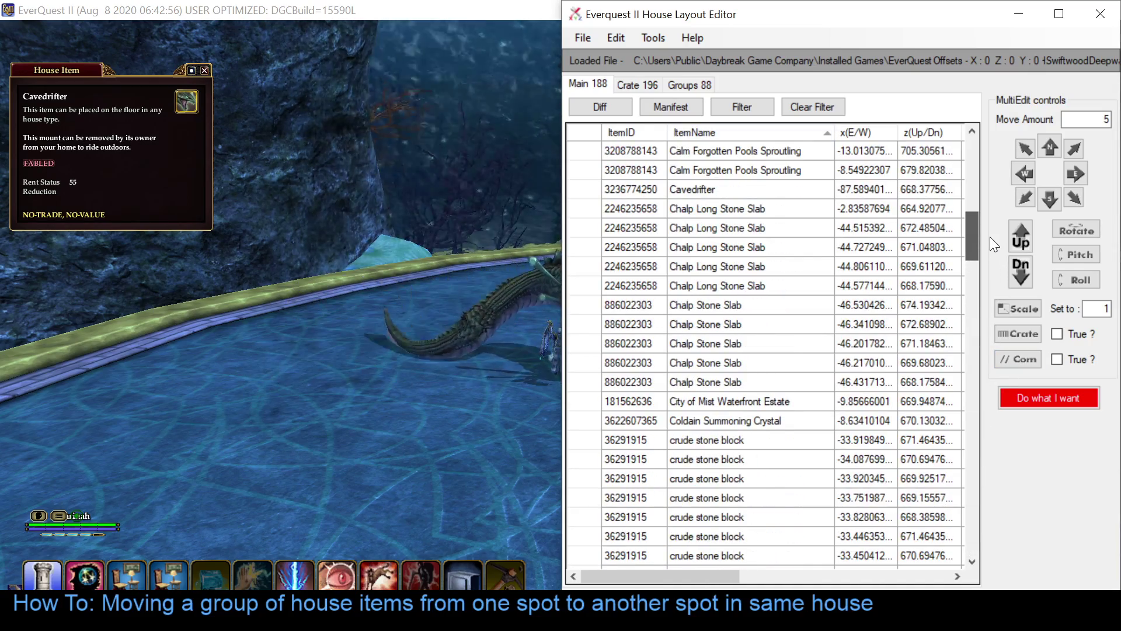
{"action": "left_click", "coordinate": [589, 191]}
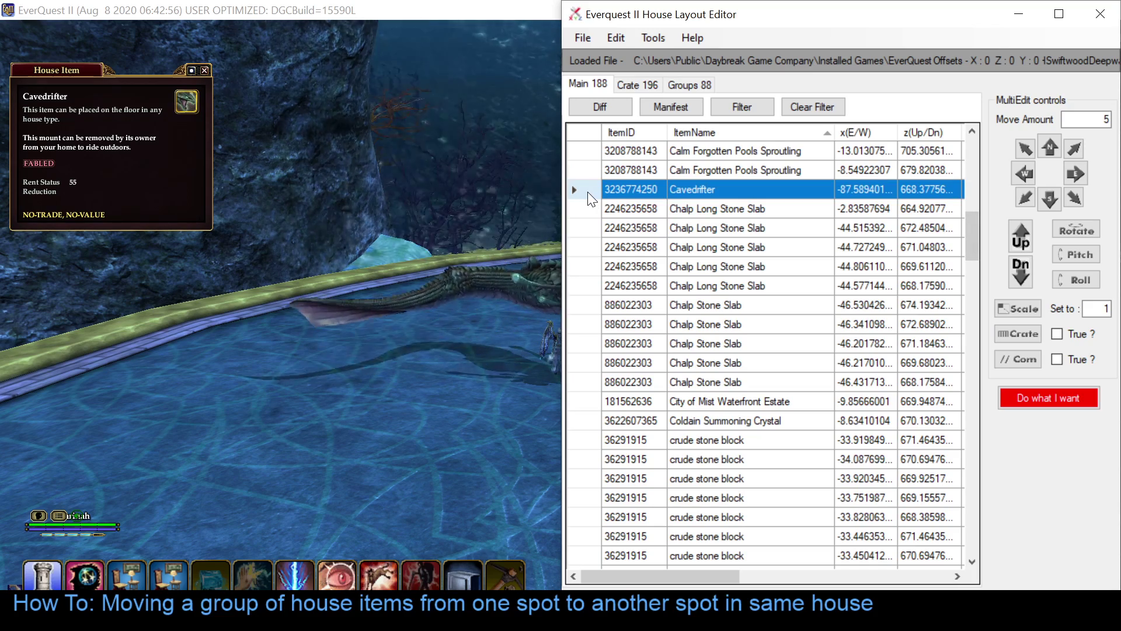
{"action": "right_click", "coordinate": [588, 192]}
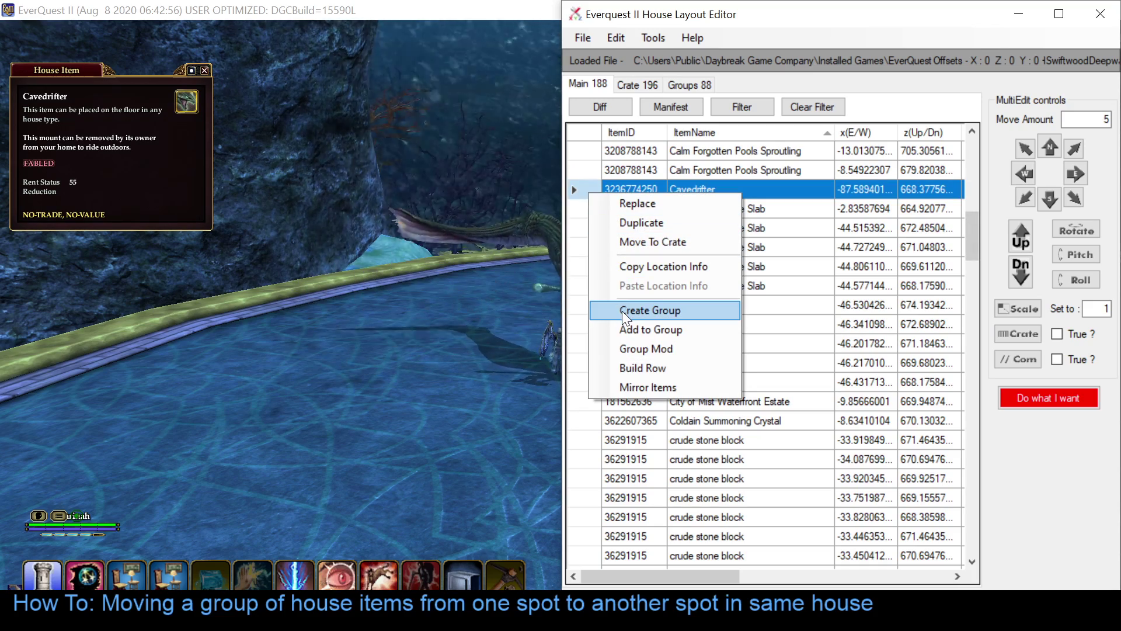
{"action": "left_click", "coordinate": [668, 311]}
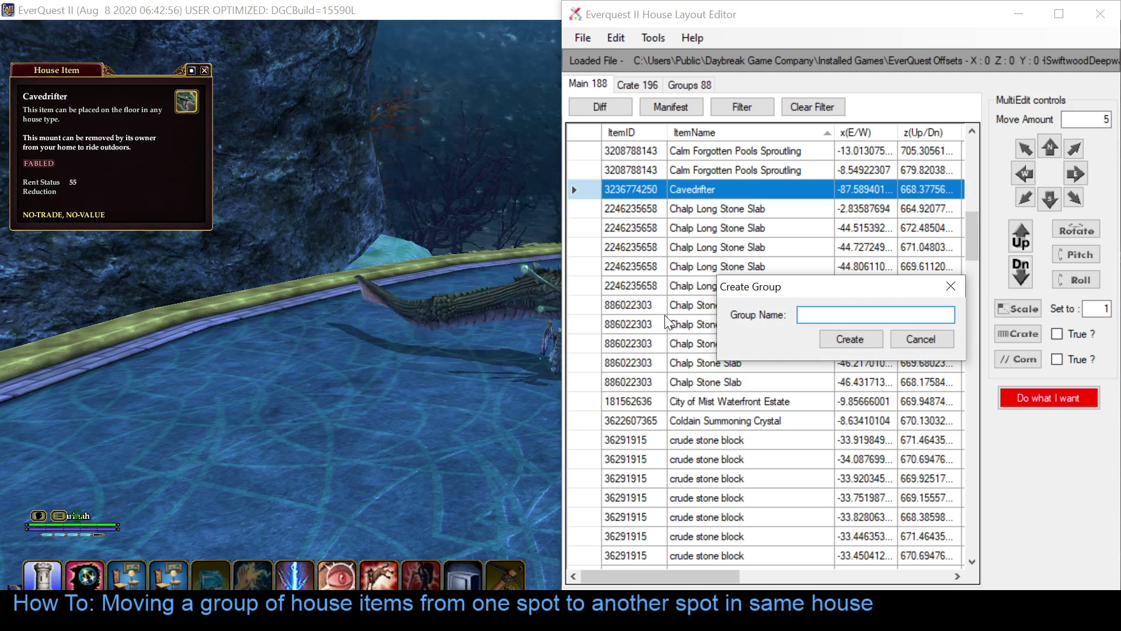
{"action": "type", "text": "Rotate"}
{"action": "key", "text": "Return"}
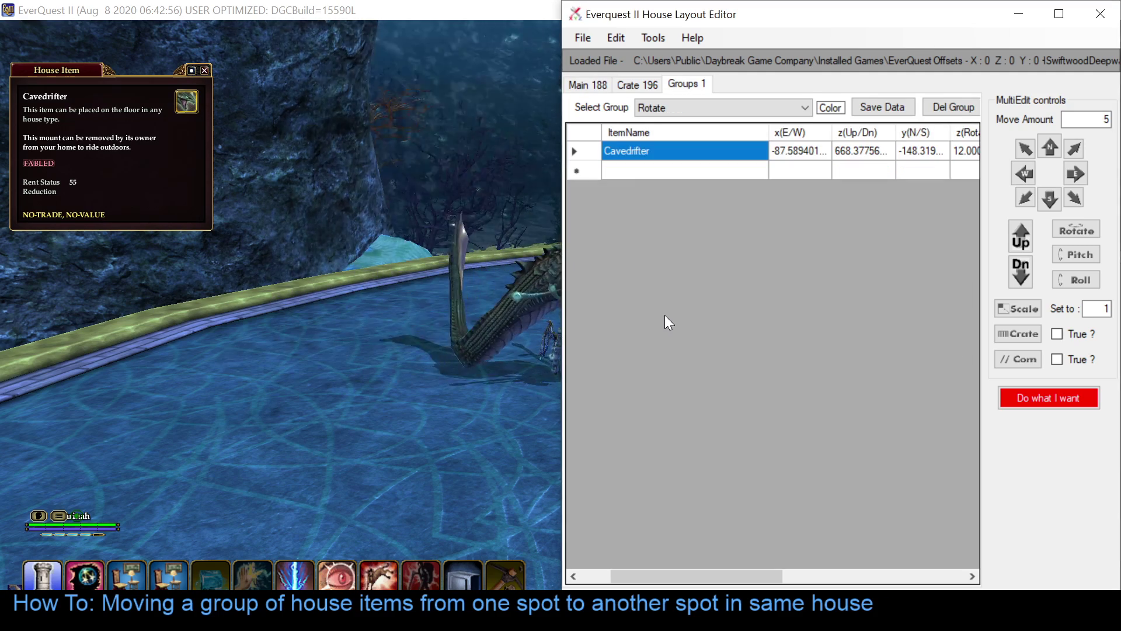
Step: Open the group modification settings for Cavedrifter and copy its x and y coordinates into the point to rotate around
{"action": "right_click", "coordinate": [588, 154]}
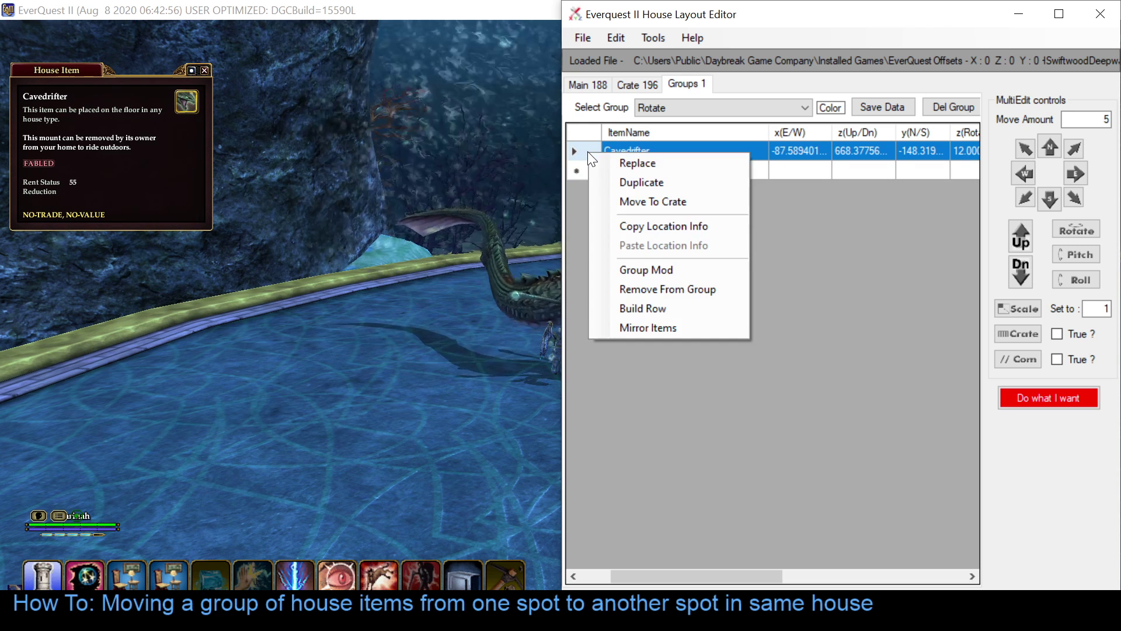
{"action": "left_click", "coordinate": [622, 270]}
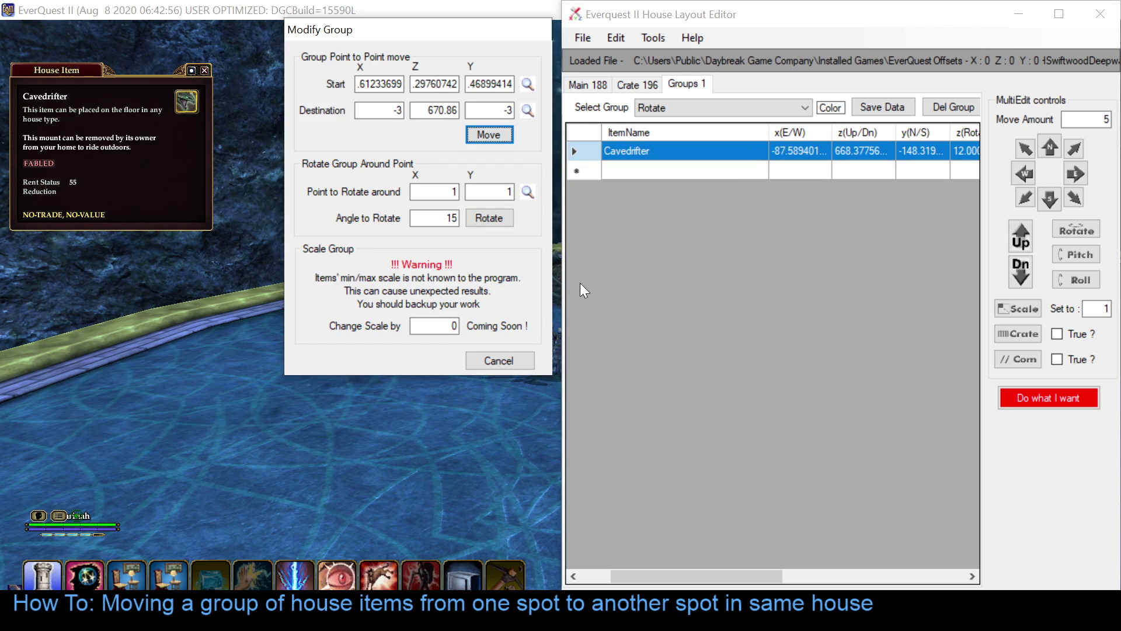
{"action": "left_click", "coordinate": [791, 153]}
{"action": "key", "text": "ctrl+c"}
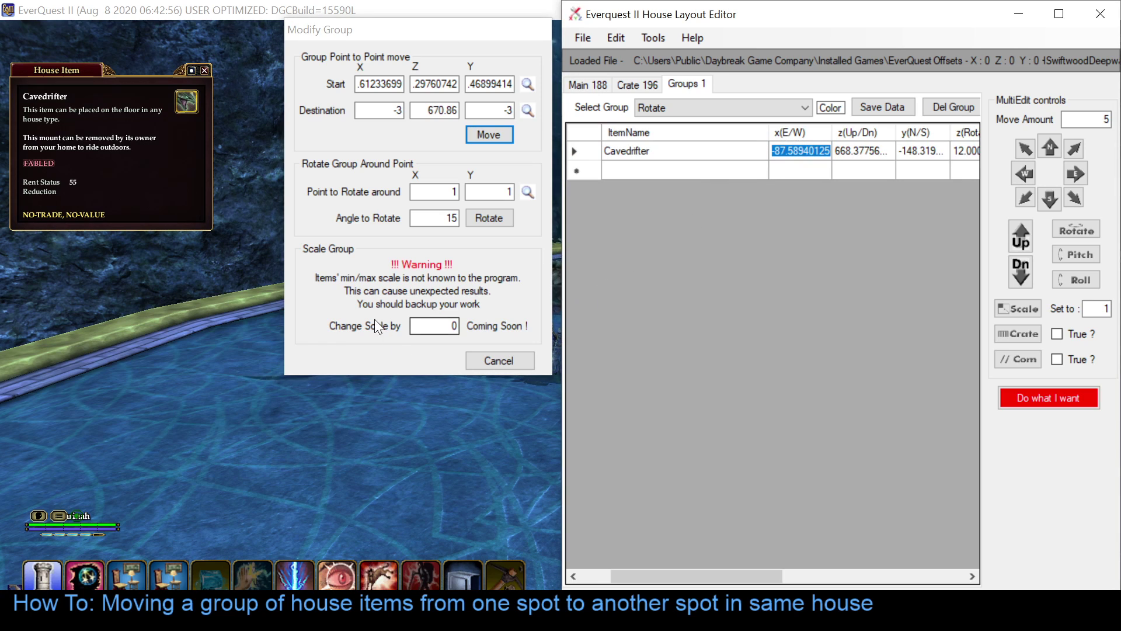
{"action": "left_click", "coordinate": [434, 193]}
{"action": "key", "text": "ctrl+v"}
{"action": "left_click", "coordinate": [922, 151]}
{"action": "key", "text": "ctrl+c"}
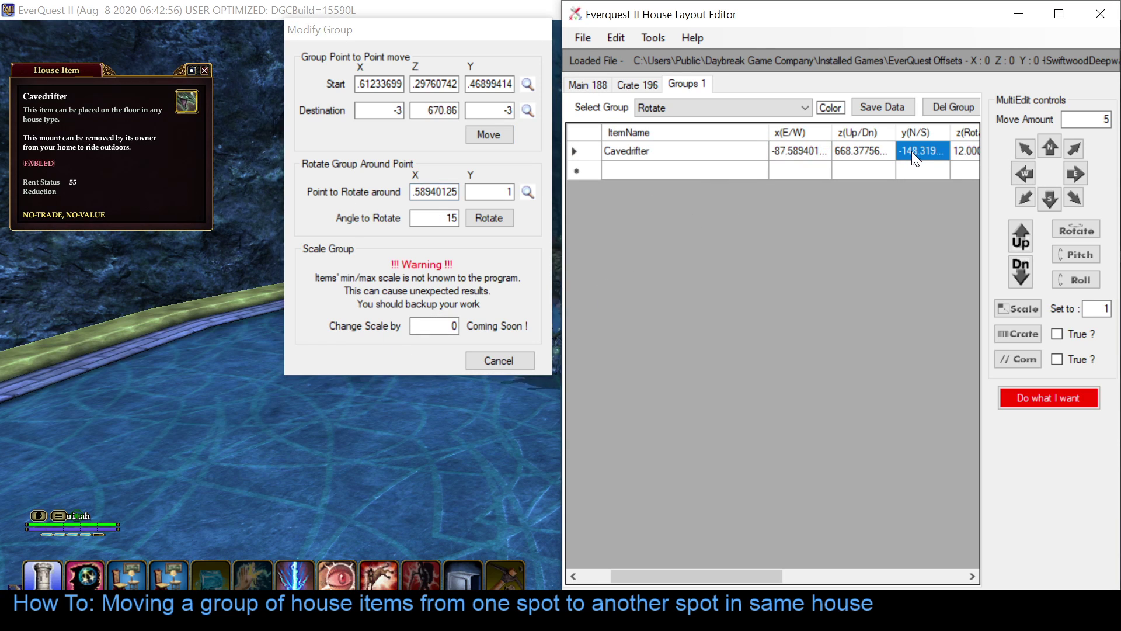
{"action": "left_click", "coordinate": [490, 192]}
{"action": "key", "text": "ctrl+v"}
Step: Check Cavedrifter's z(Rotate) value, set the angle to rotate to 12, and rotate the group around its point
{"action": "left_click", "coordinate": [969, 151]}
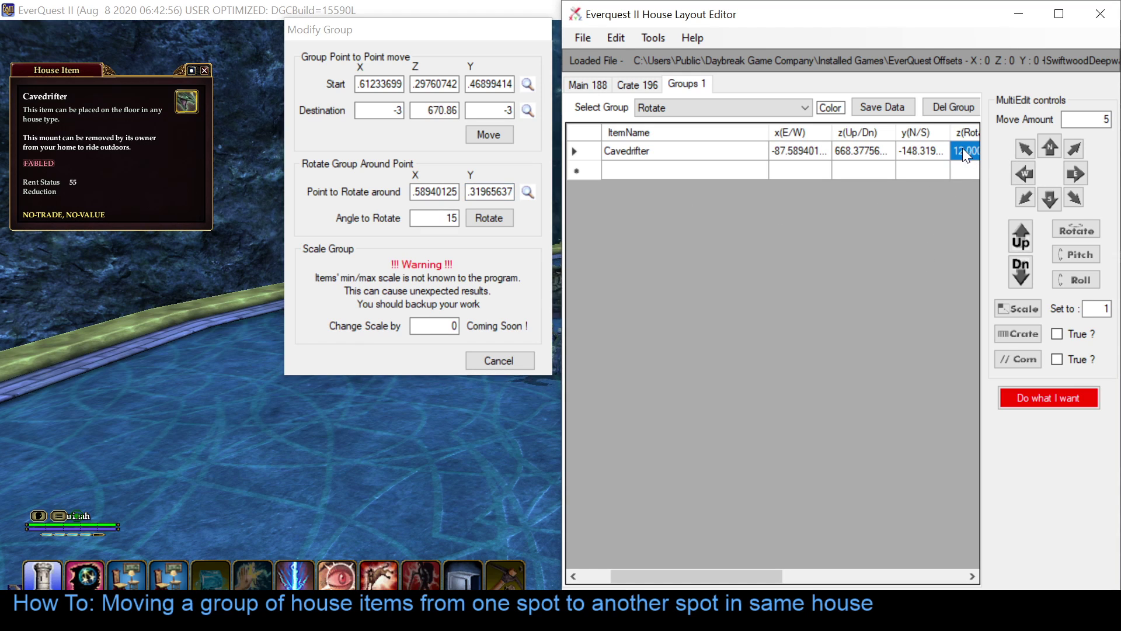
{"action": "left_click_drag", "start_coordinate": [697, 576], "coordinate": [797, 577]}
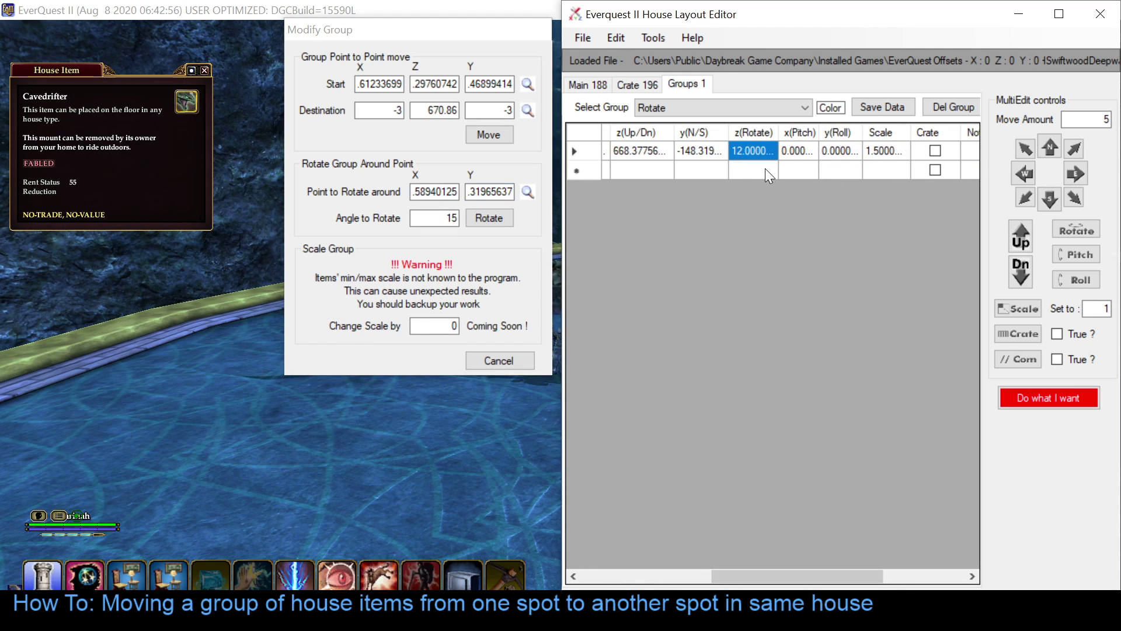
{"action": "left_click_drag", "start_coordinate": [769, 169], "coordinate": [801, 168]}
{"action": "left_click", "coordinate": [763, 152]}
{"action": "left_click_drag", "start_coordinate": [442, 218], "coordinate": [504, 222]}
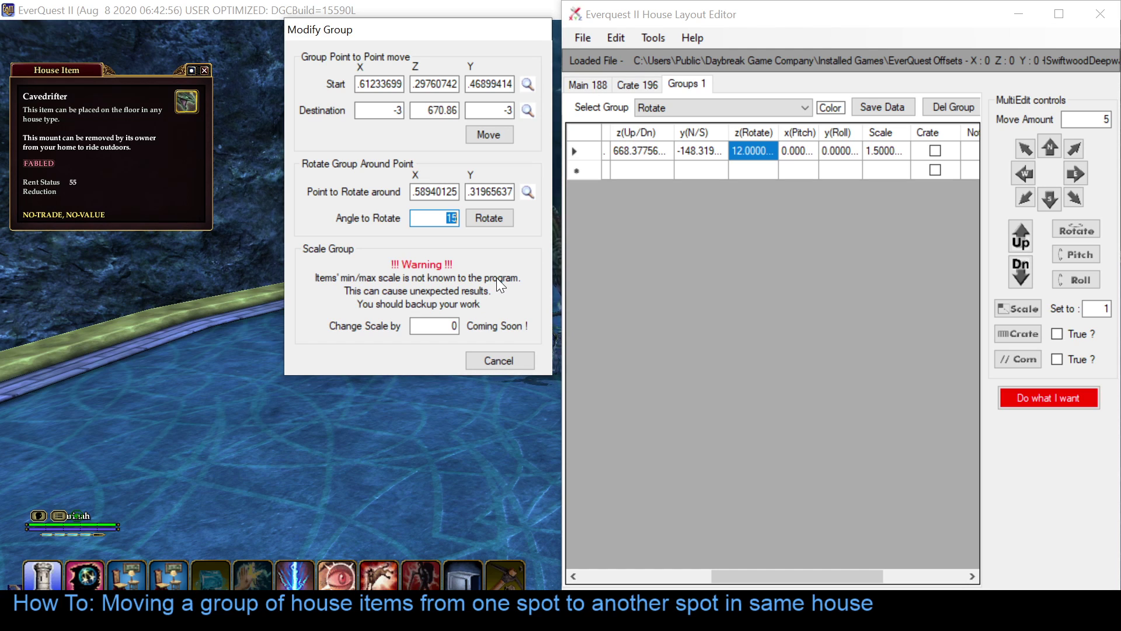
{"action": "type", "text": "12"}
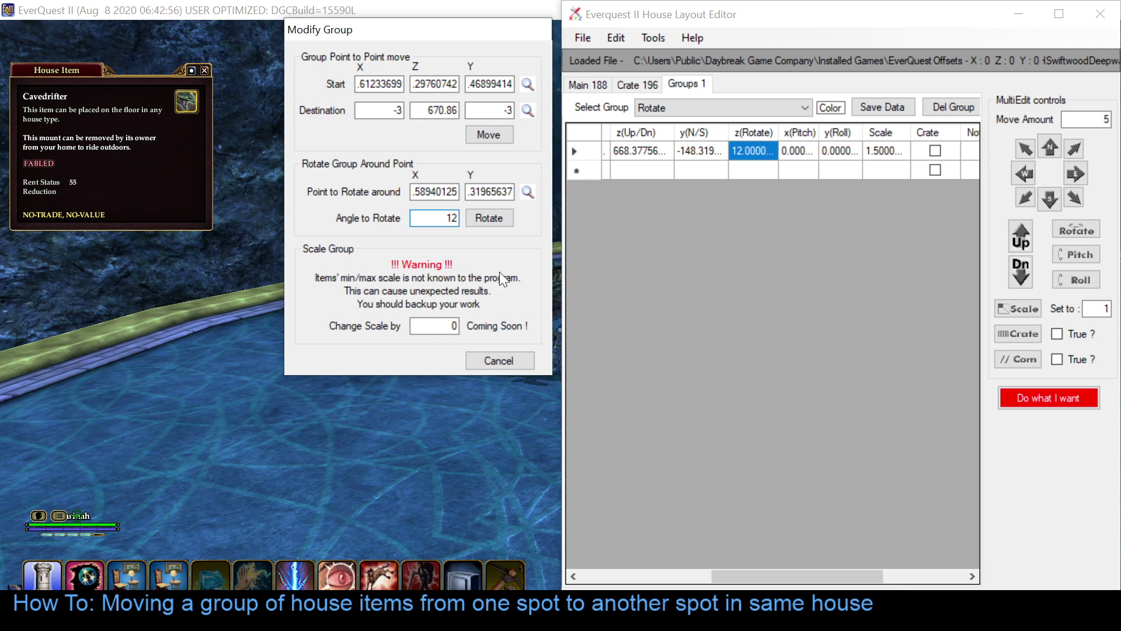
{"action": "left_click", "coordinate": [581, 150]}
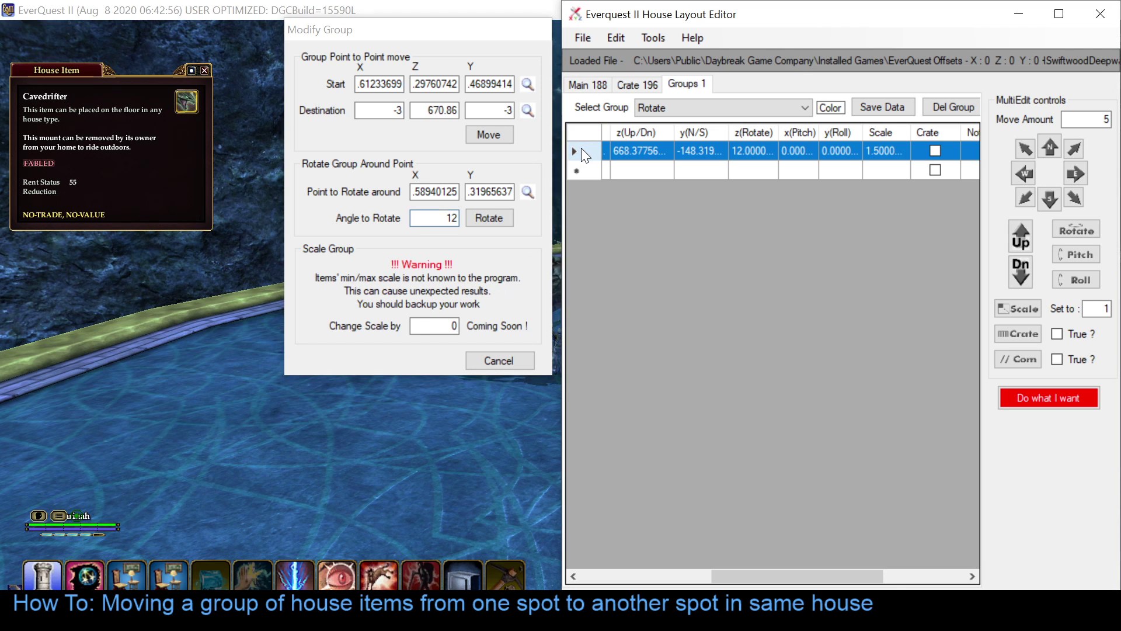
{"action": "left_click", "coordinate": [499, 216]}
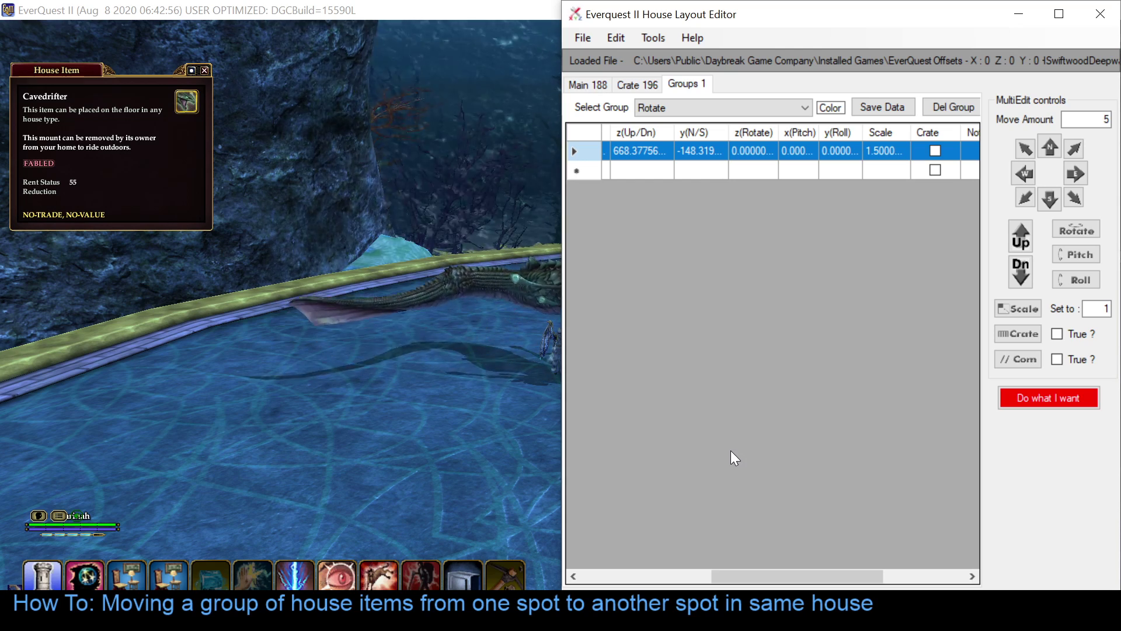
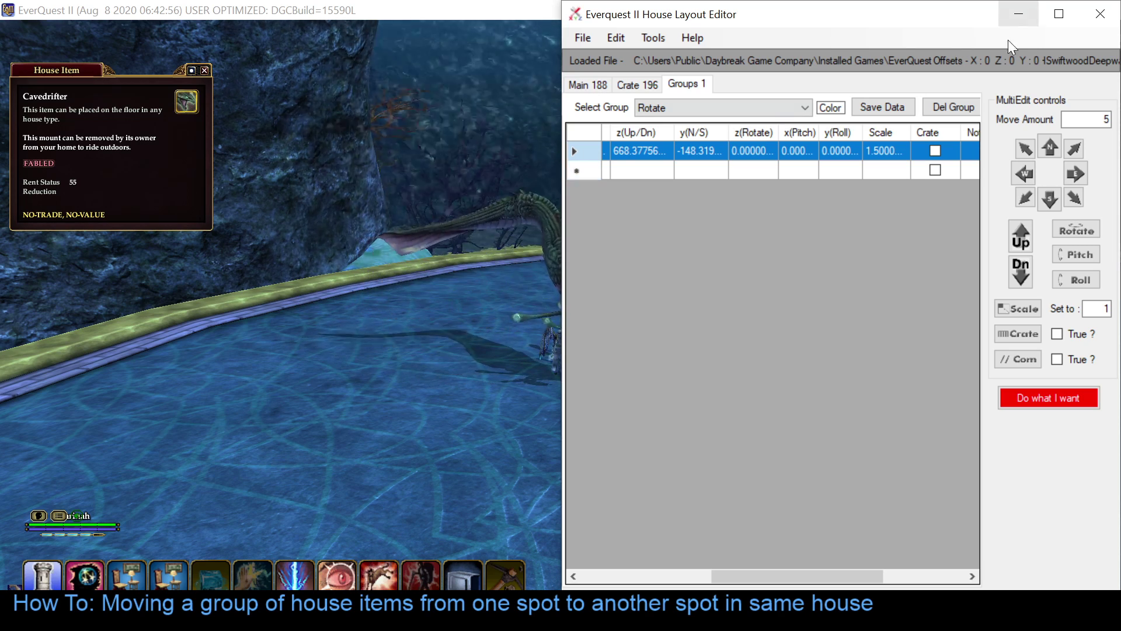
Step: Try Cavedrifter 5 units farther north, check it in the reloaded game layout, and return to the layout editor
{"action": "left_click", "coordinate": [1052, 148]}
{"action": "key", "text": "alt+Tab"}
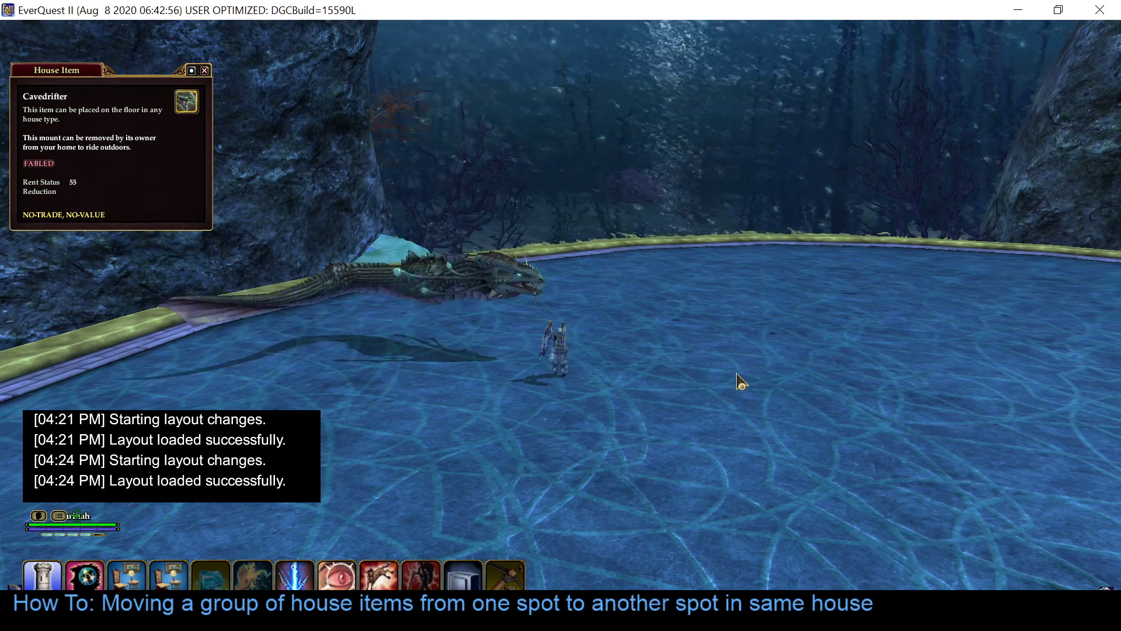
{"action": "key", "text": "alt+Tab"}
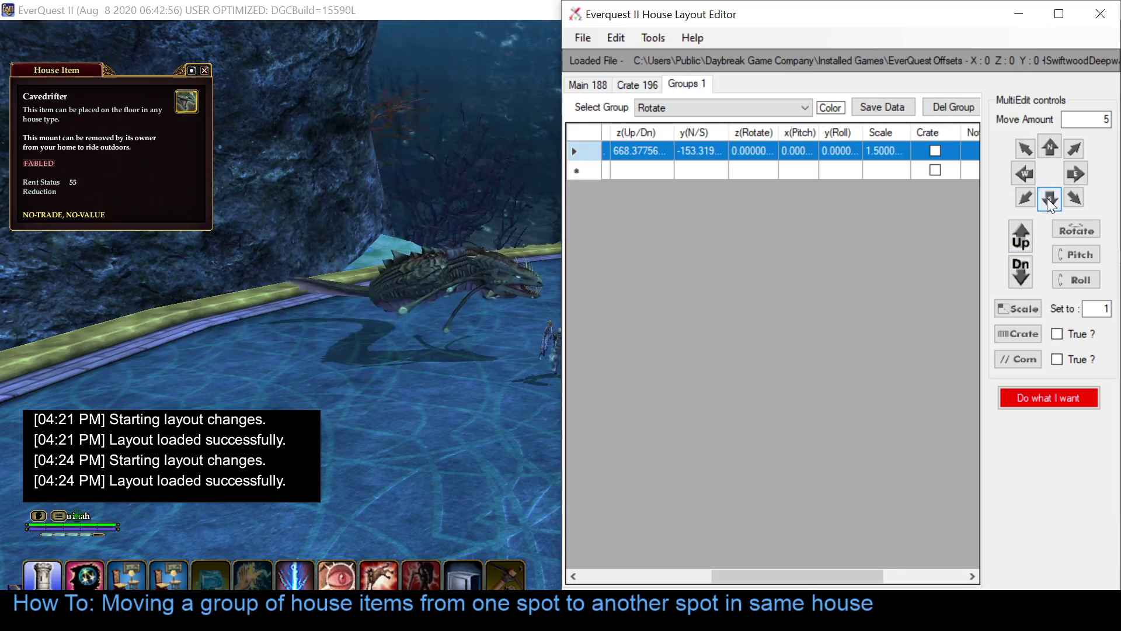
Step: Rotate the Cavedrifter group by -12 around the same point and reload the layout in the game
{"action": "right_click", "coordinate": [597, 148]}
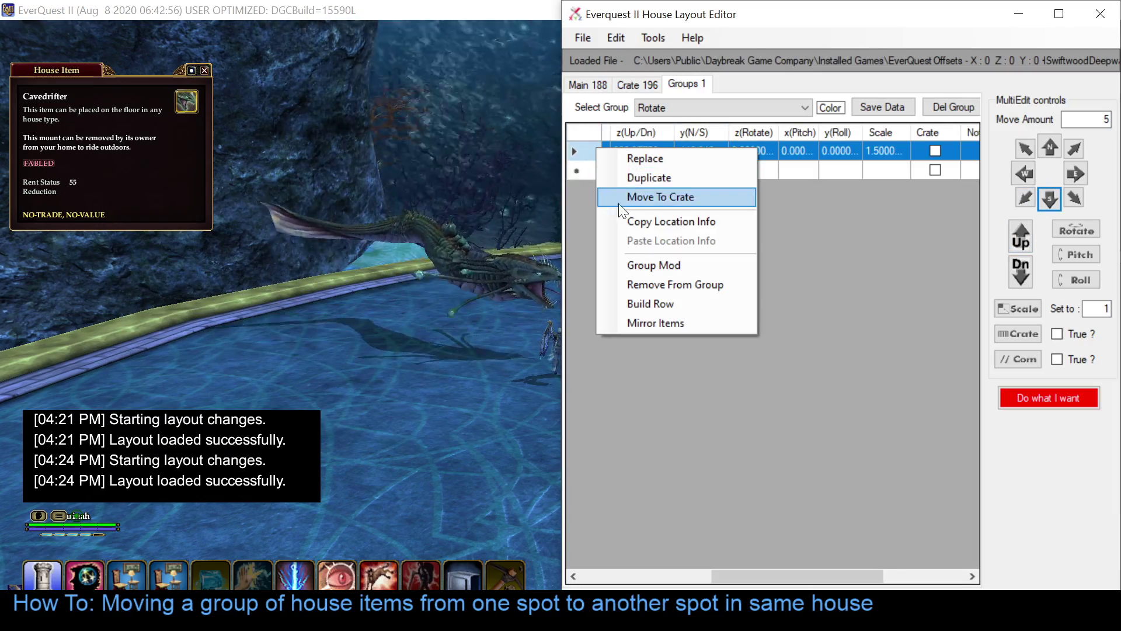
{"action": "left_click", "coordinate": [636, 266]}
{"action": "left_click", "coordinate": [432, 220]}
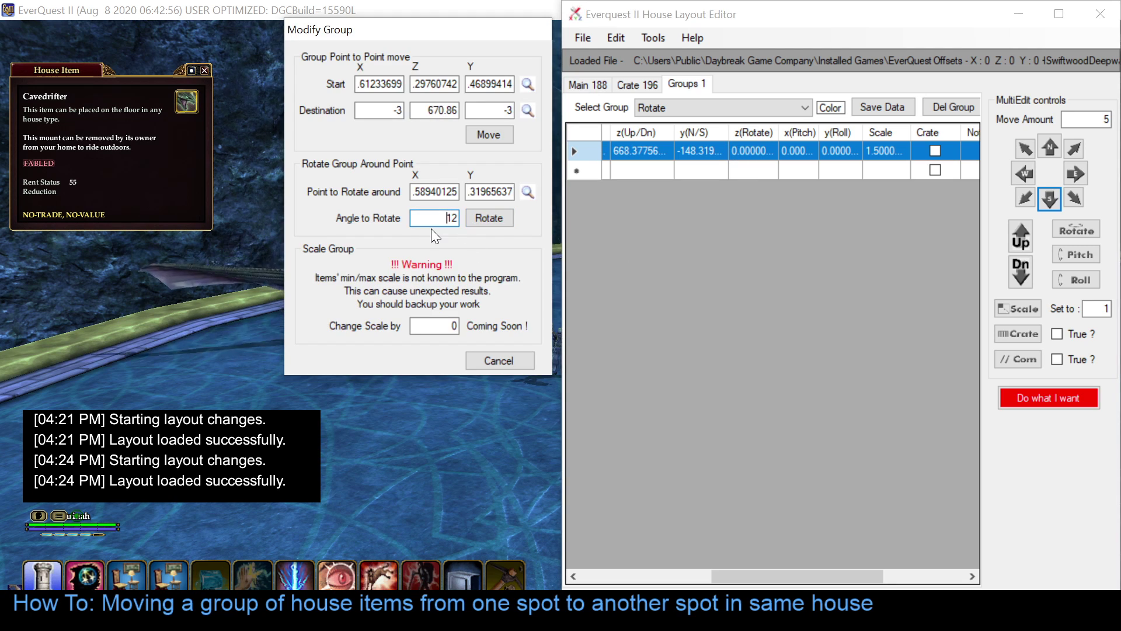
{"action": "type", "text": "-"}
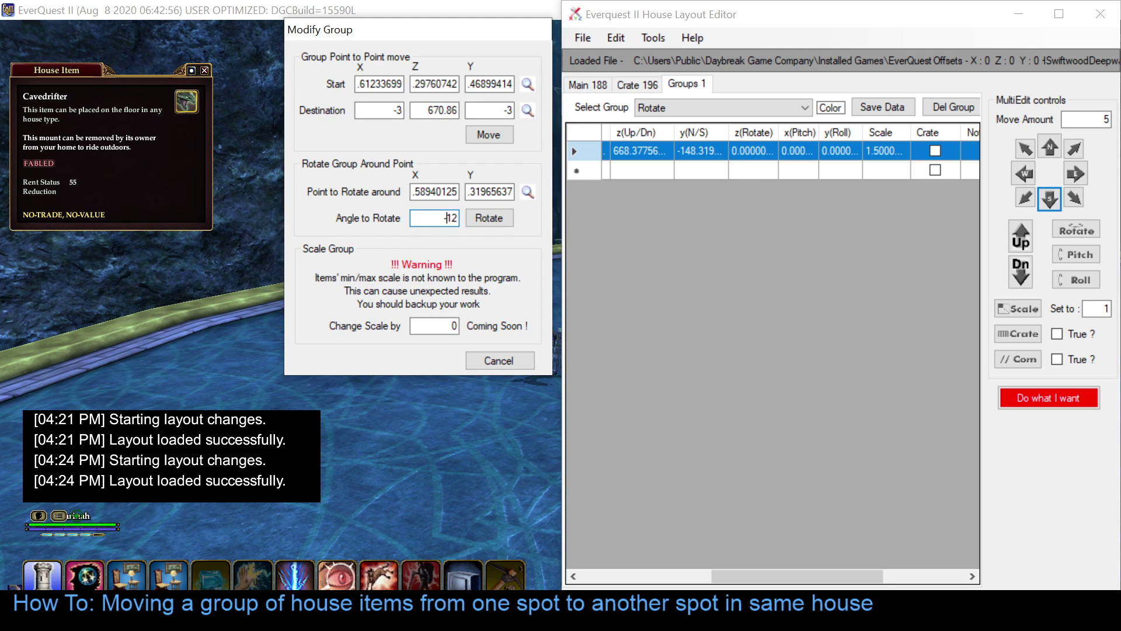
{"action": "left_click", "coordinate": [488, 218]}
{"action": "left_click", "coordinate": [455, 454]}
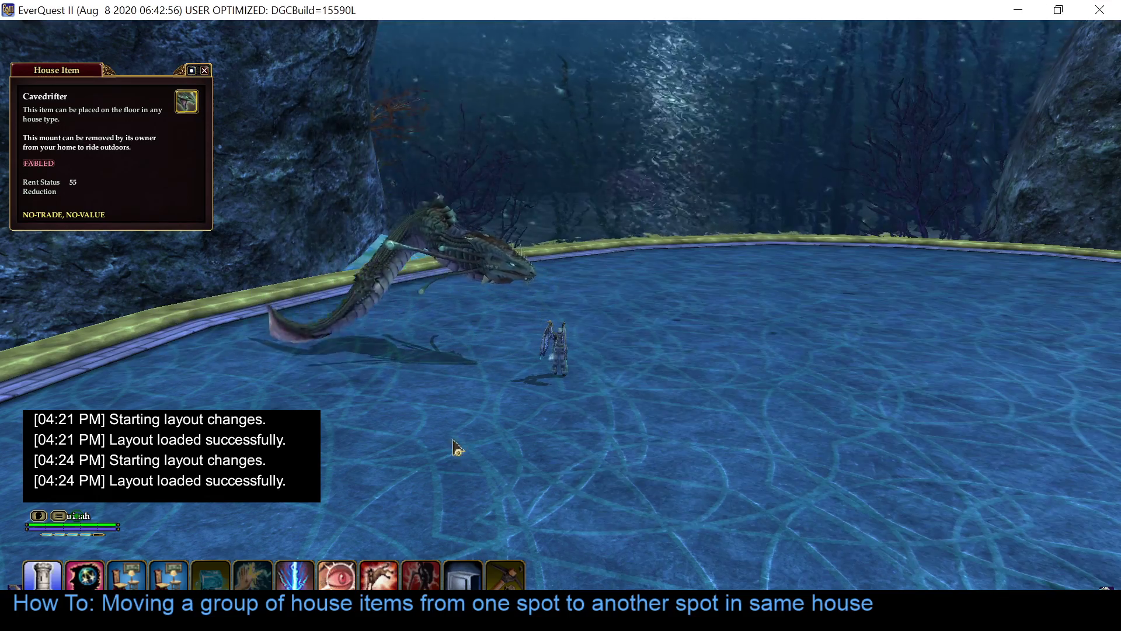
{"action": "left_click", "coordinate": [150, 572]}
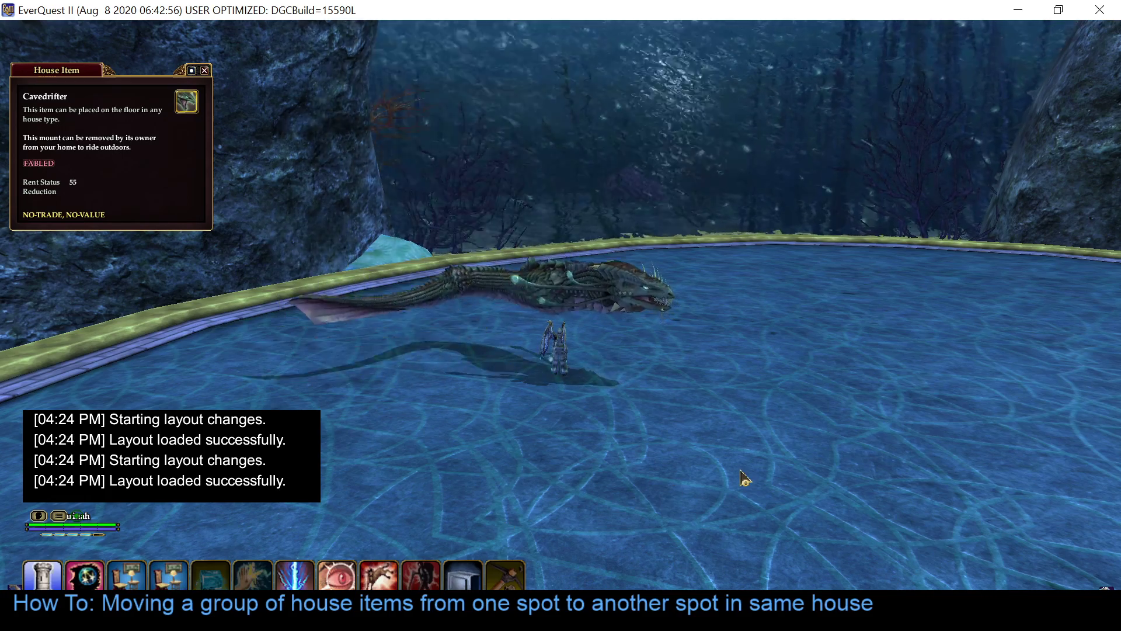
Step: Walk around Cavedrifter on the water floor and examine its orientation from different sides
{"action": "key", "text": "a"}
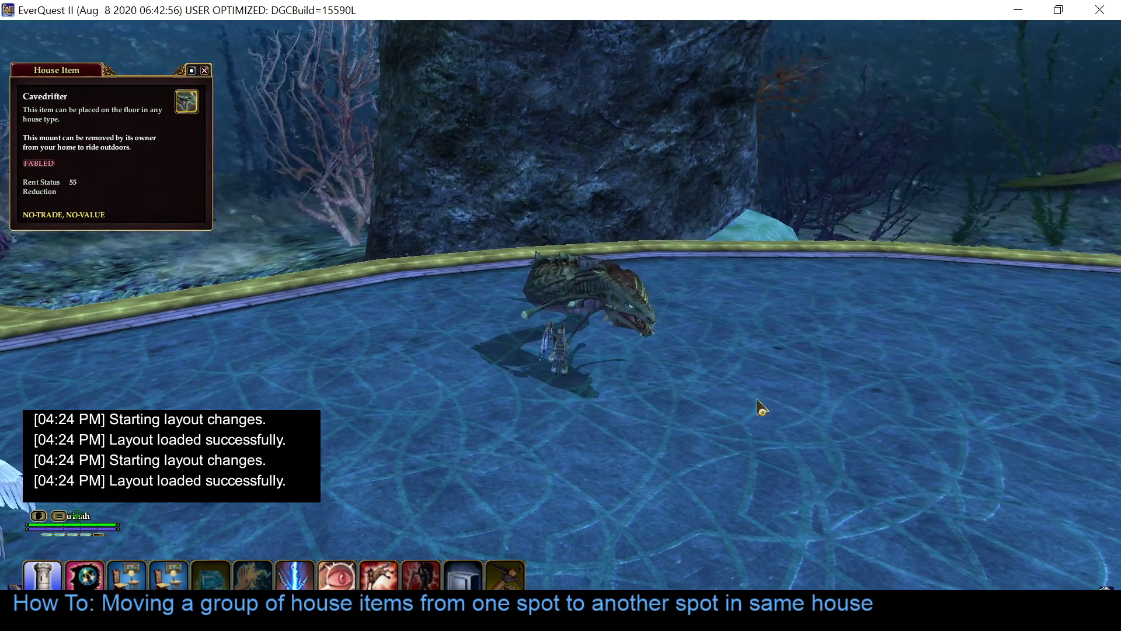
{"action": "key", "text": "s"}
{"action": "key", "text": "d"}
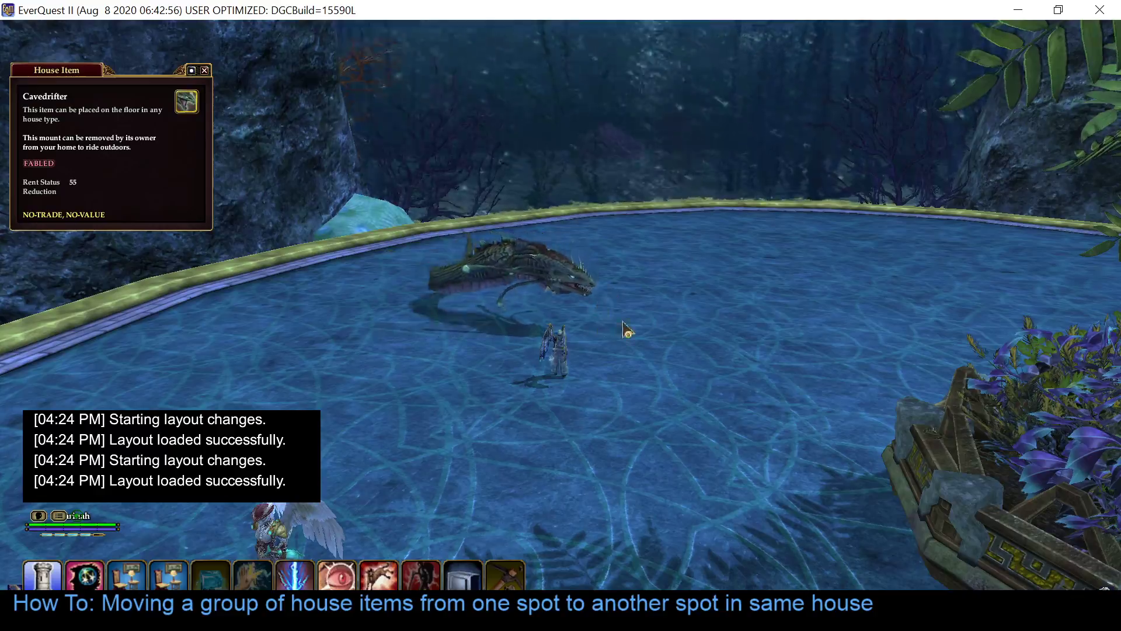
{"action": "key", "text": "d"}
{"action": "key", "text": "d"}
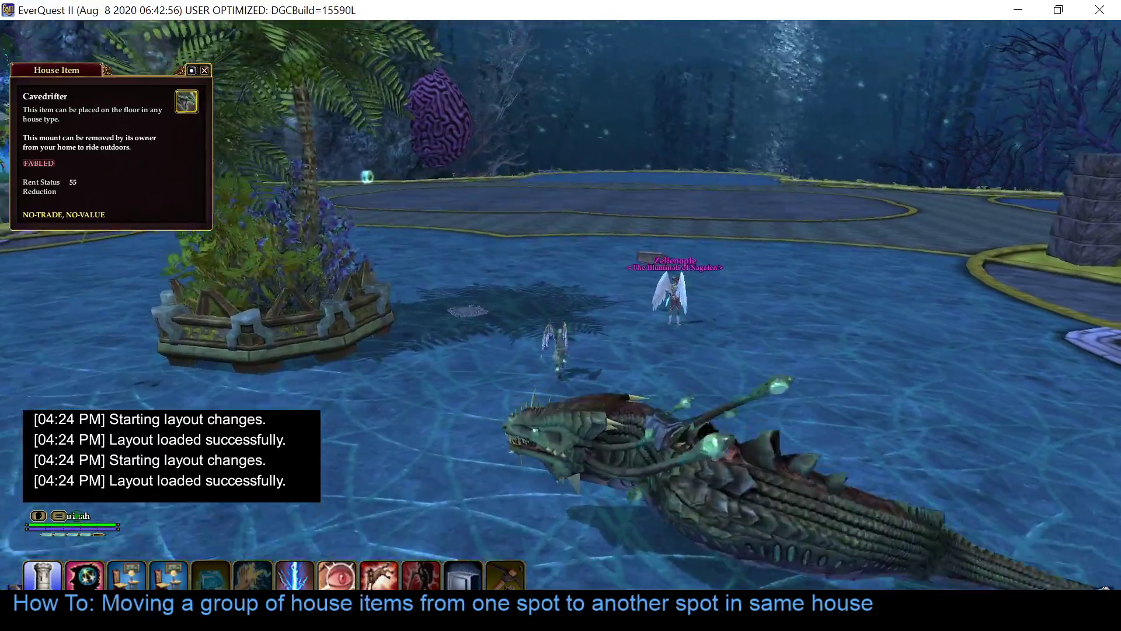
Step: Cross the plaza toward the rock steps and examine the surroundings of the moved tree
{"action": "key", "text": "w"}
{"action": "key", "text": "a"}
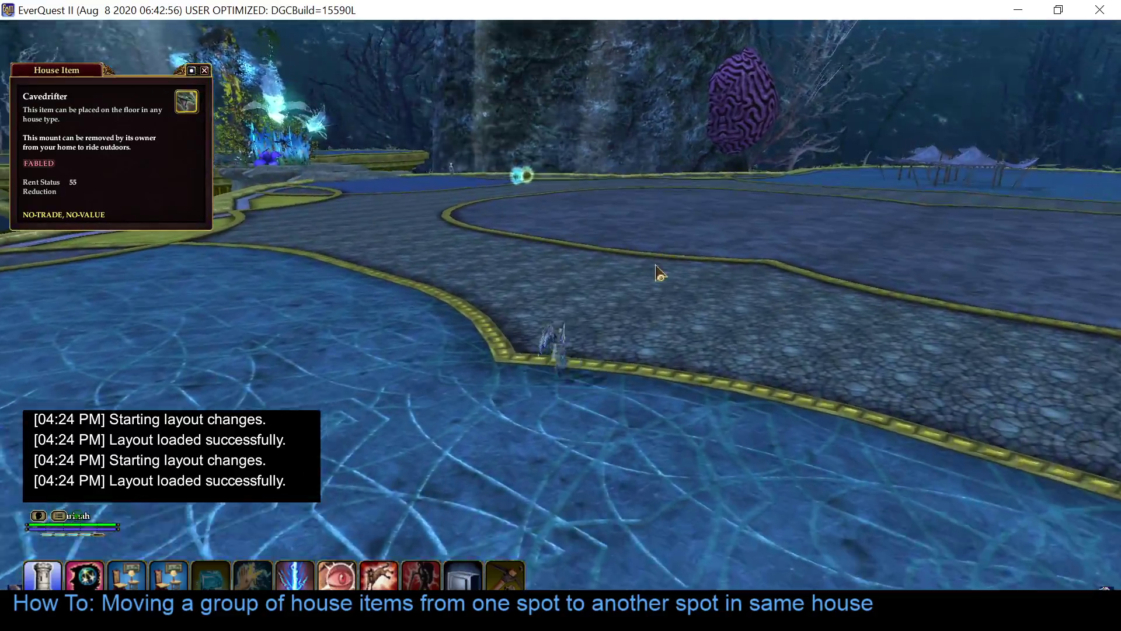
{"action": "key", "text": "w"}
{"action": "key", "text": "a"}
{"action": "key", "text": "d"}
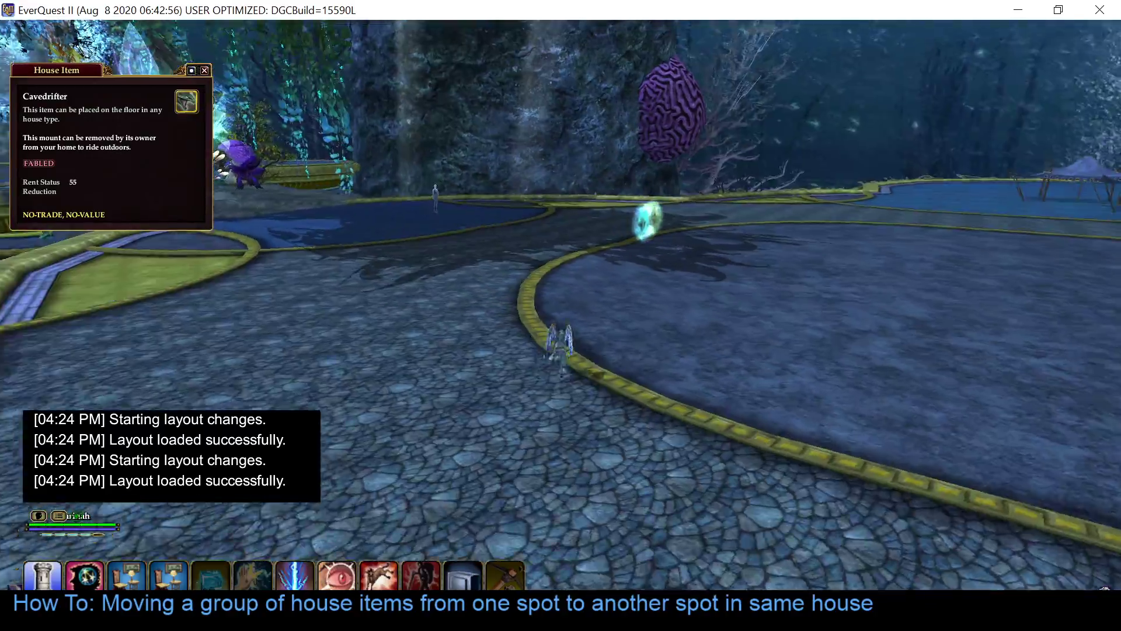
{"action": "key", "text": "d"}
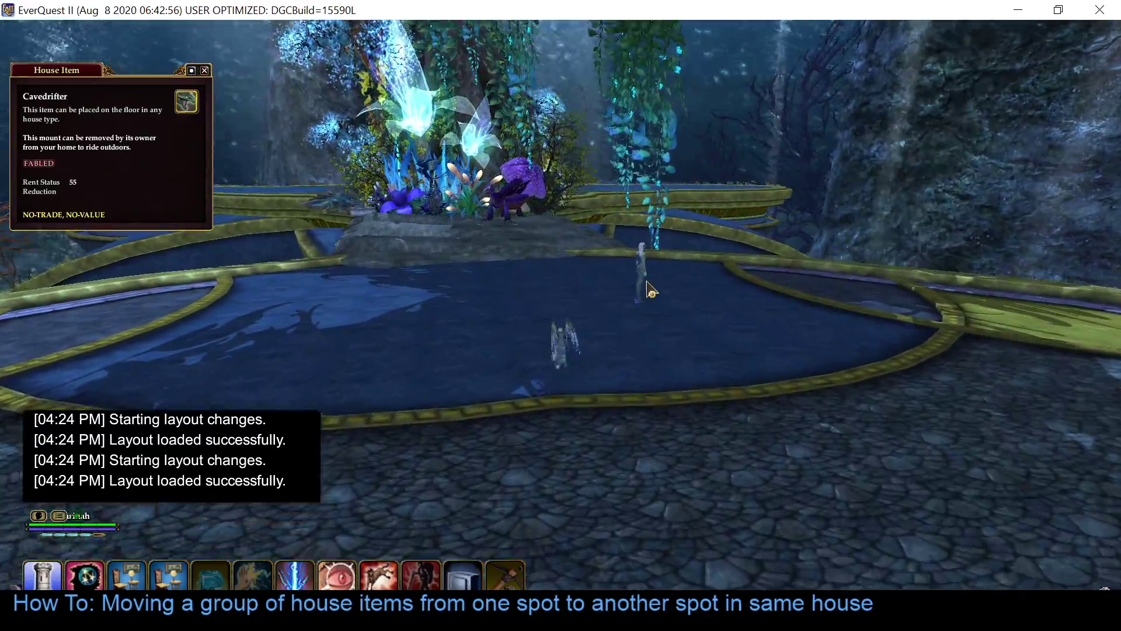
{"action": "left_click_drag", "start_coordinate": [736, 390], "coordinate": [934, 390]}
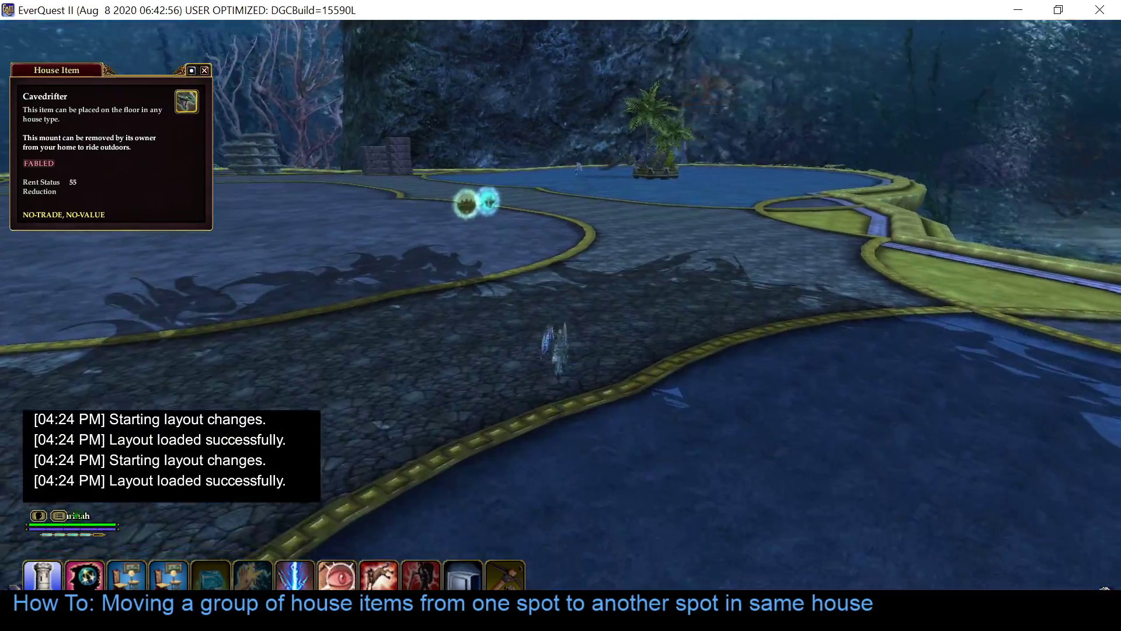
{"action": "key", "text": "w"}
{"action": "key", "text": "a"}
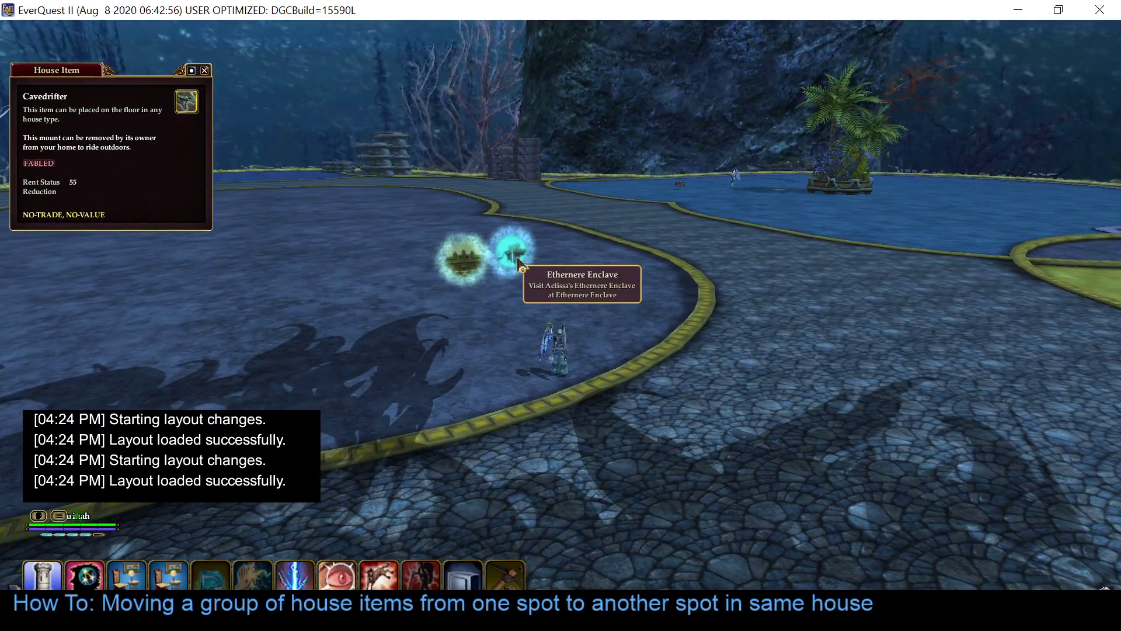
{"action": "key", "text": "a"}
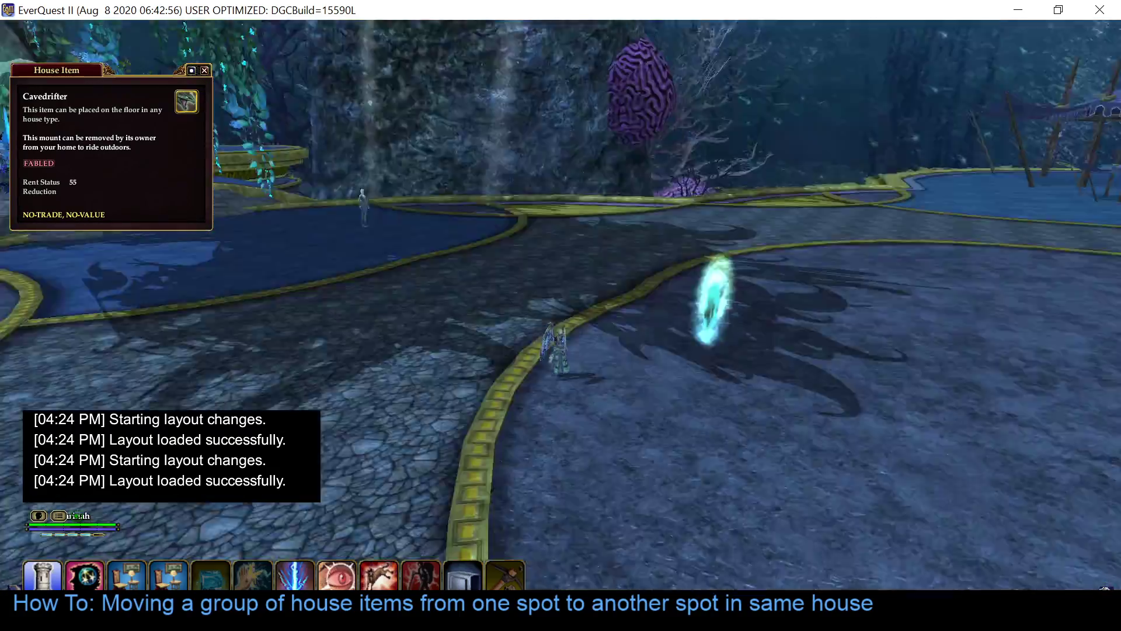
{"action": "left_click_drag", "start_coordinate": [560, 327], "coordinate": [734, 328]}
Step: Return to the layout editor and select the Move Tree group
{"action": "key", "text": "alt+Tab"}
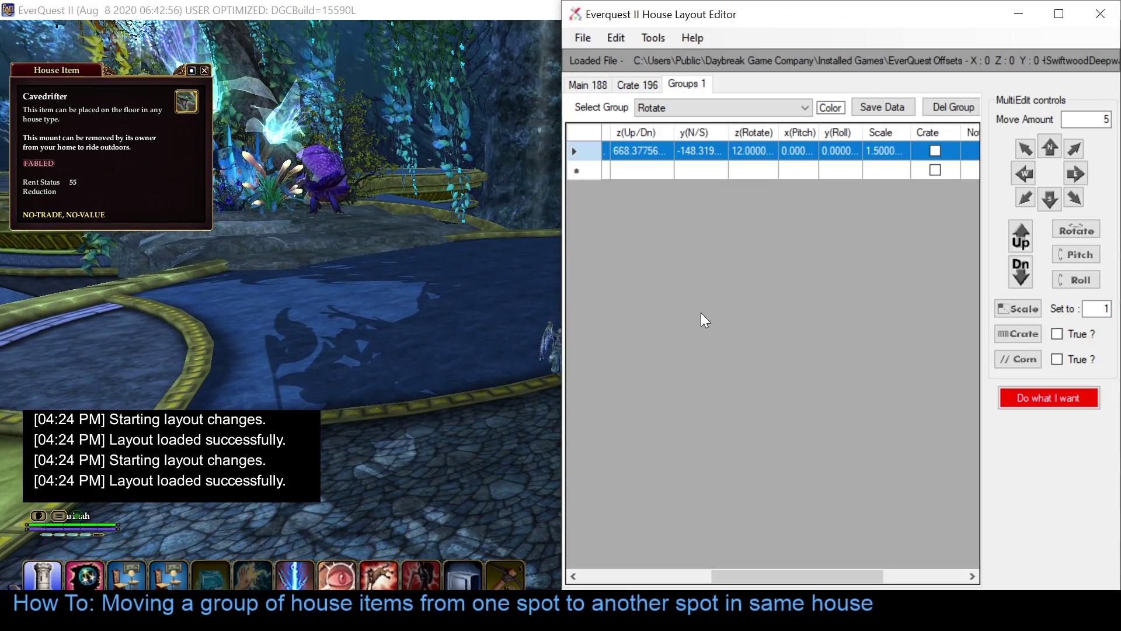
{"action": "left_click", "coordinate": [688, 109]}
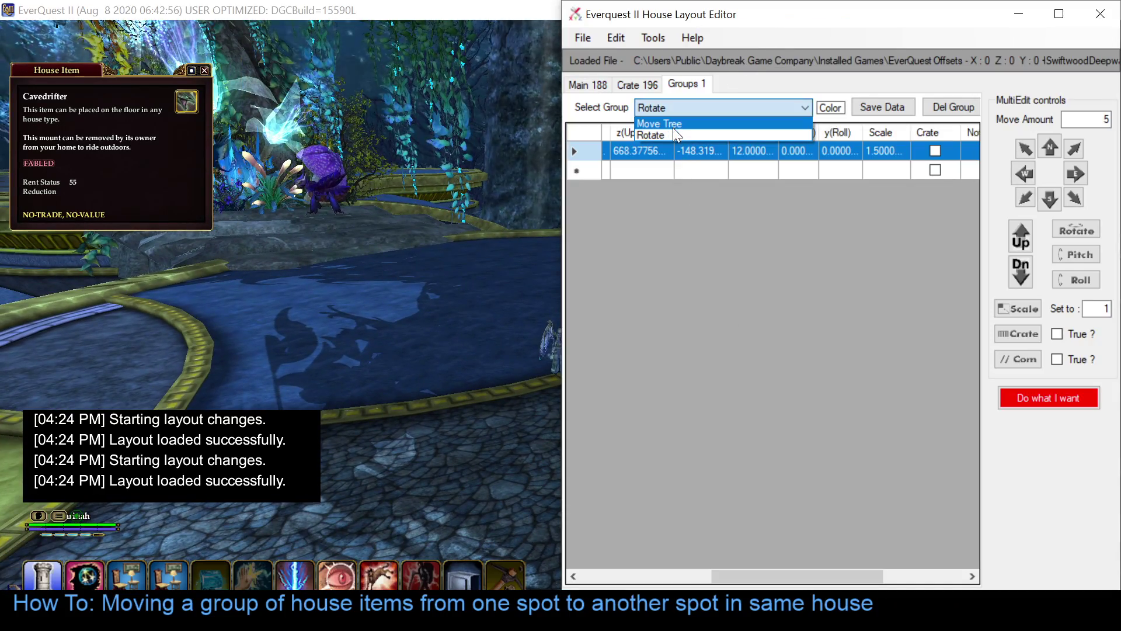
{"action": "left_click", "coordinate": [663, 124]}
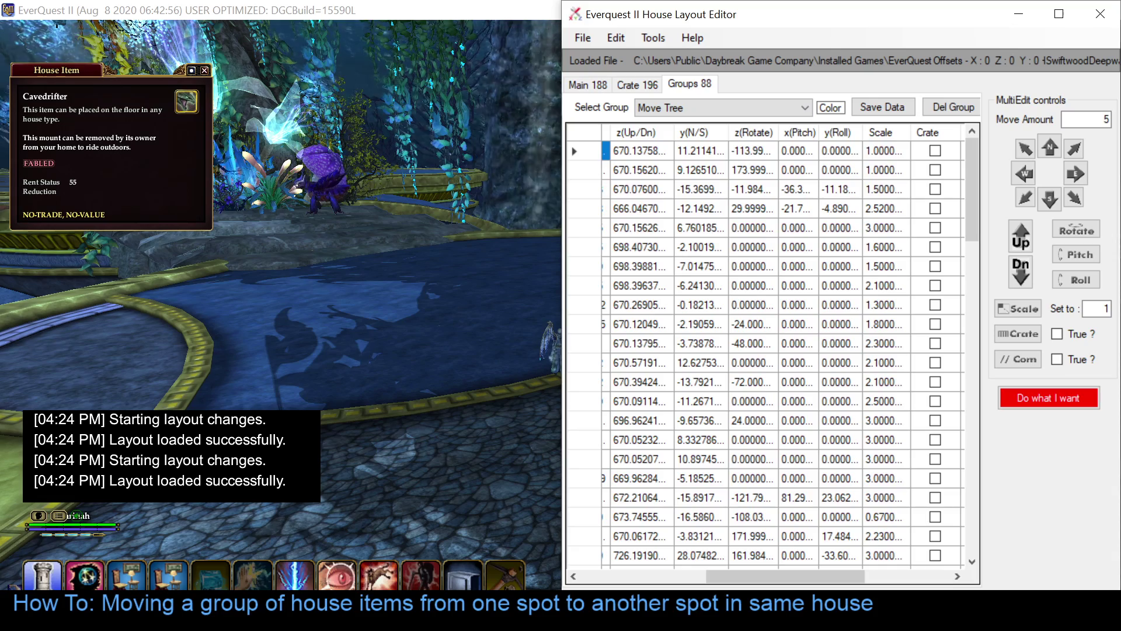
Step: Examine the item names in the Move Tree group from beginning to end for items that do not belong with the tree
{"action": "left_click_drag", "start_coordinate": [783, 576], "coordinate": [553, 556]}
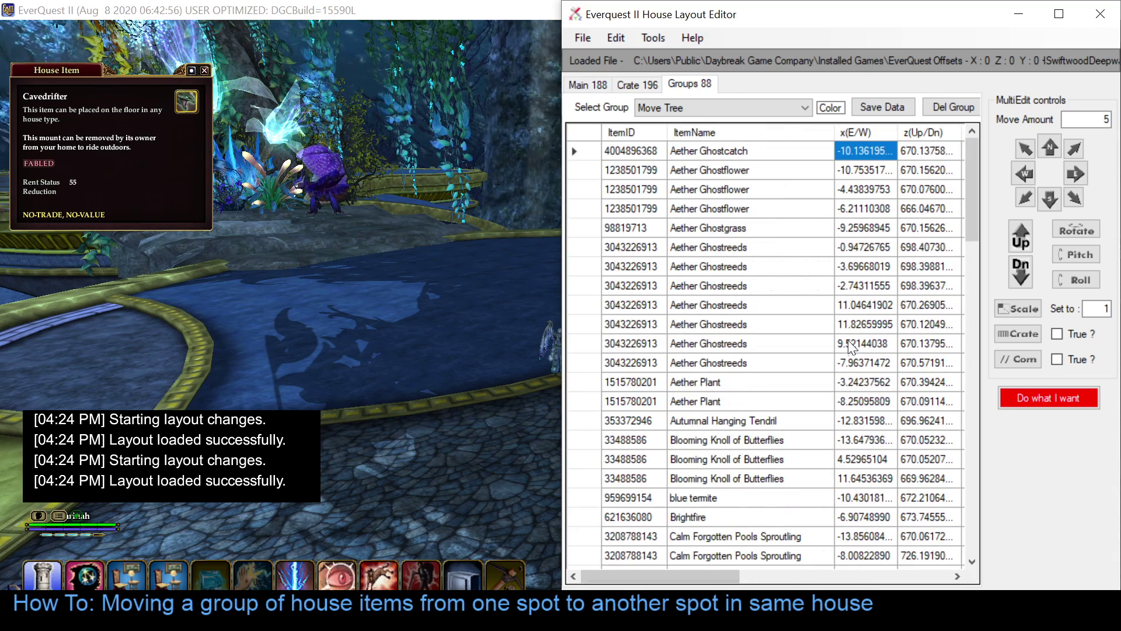
{"action": "scroll", "coordinate": [848, 341], "scroll_direction": "down", "scroll_amount": 4}
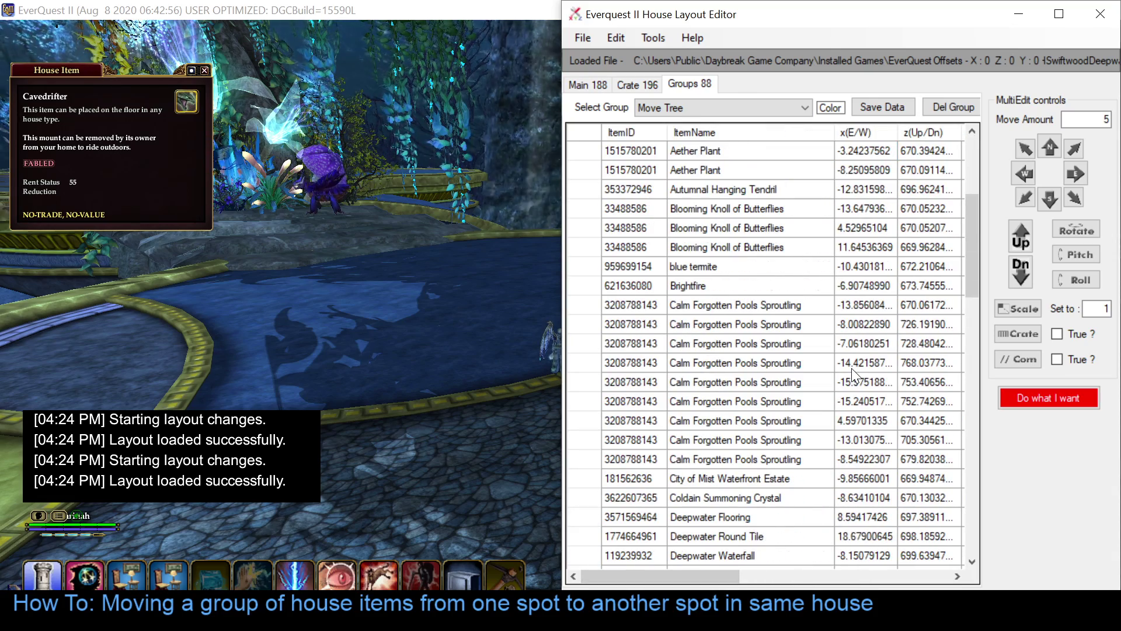
{"action": "scroll", "coordinate": [852, 368], "scroll_direction": "down", "scroll_amount": 2}
{"action": "scroll", "coordinate": [852, 368], "scroll_direction": "down", "scroll_amount": 4}
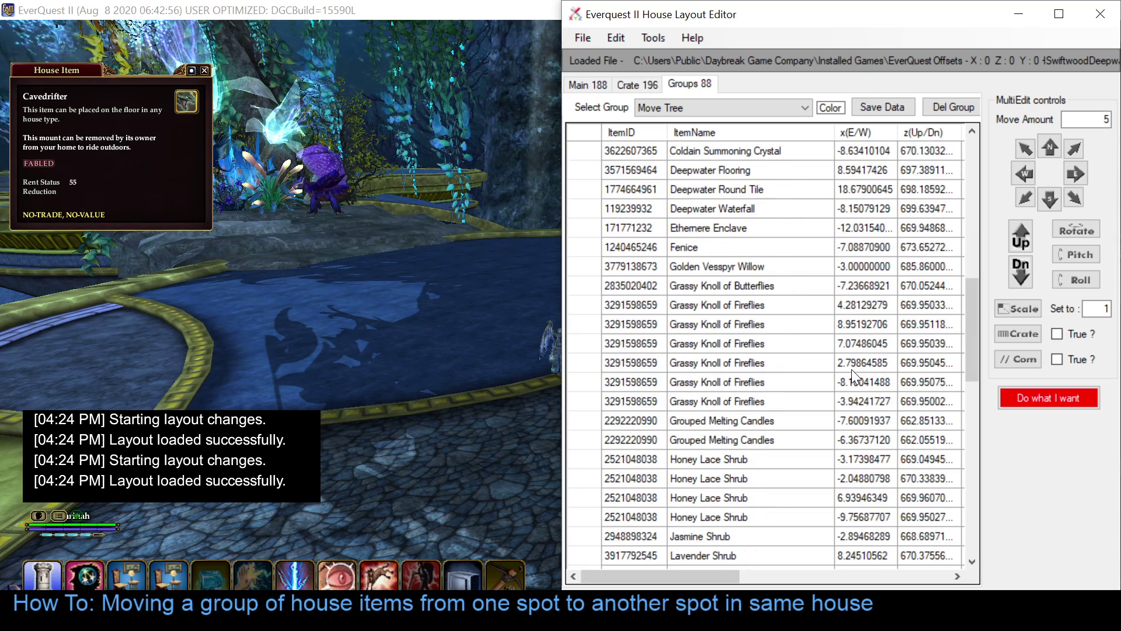
{"action": "scroll", "coordinate": [852, 369], "scroll_direction": "down", "scroll_amount": 2}
{"action": "scroll", "coordinate": [851, 369], "scroll_direction": "down", "scroll_amount": 2}
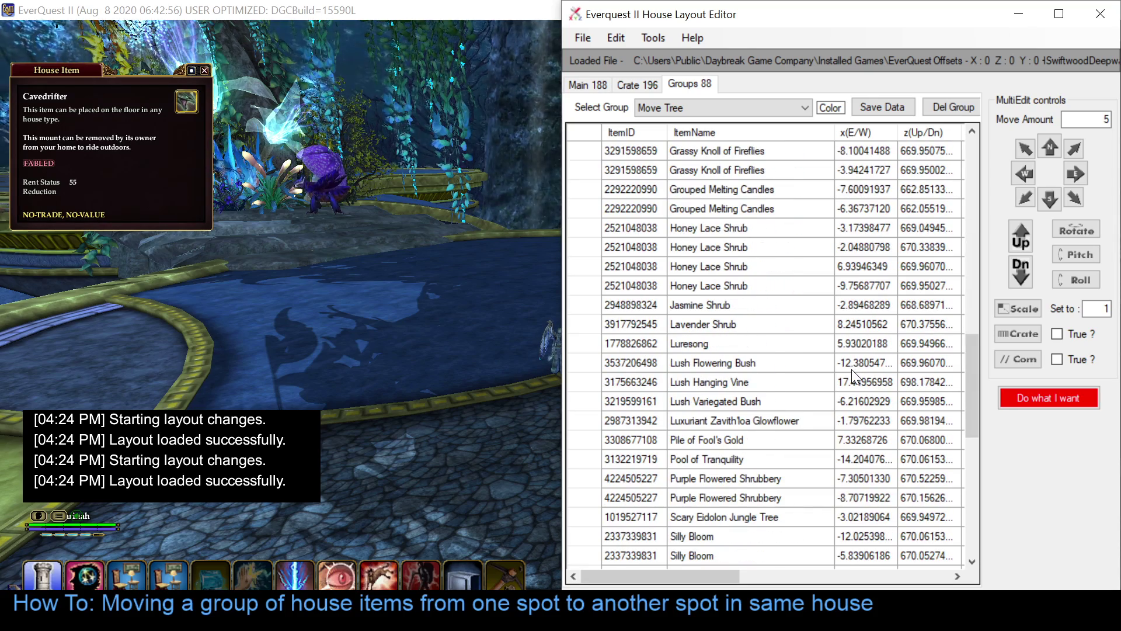
{"action": "scroll", "coordinate": [852, 369], "scroll_direction": "down", "scroll_amount": 2}
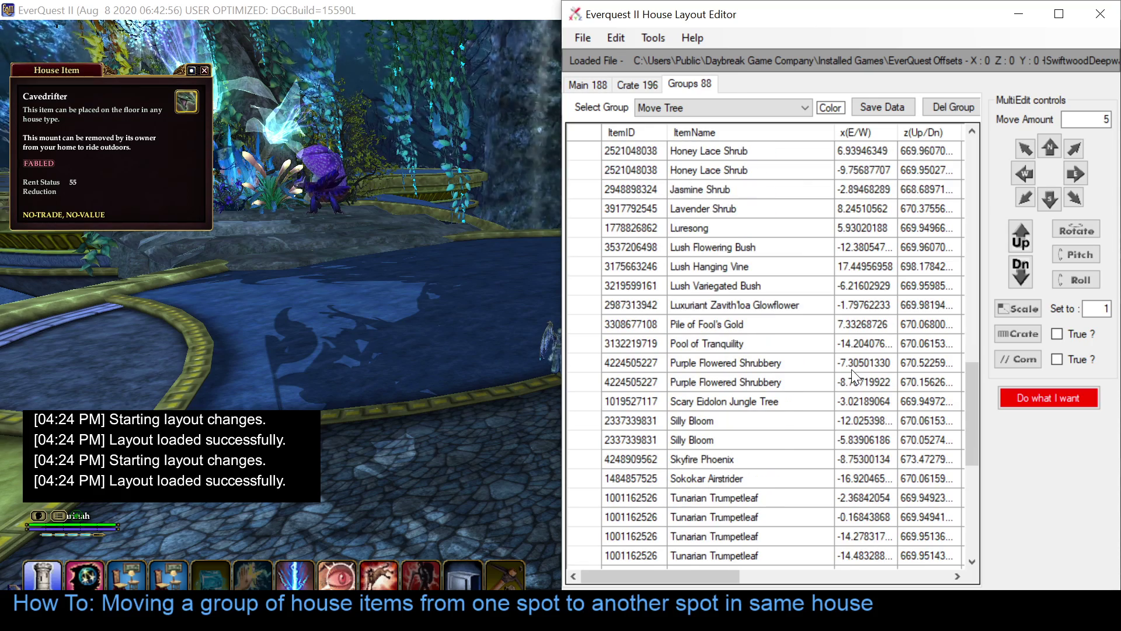
{"action": "scroll", "coordinate": [852, 369], "scroll_direction": "down", "scroll_amount": 3}
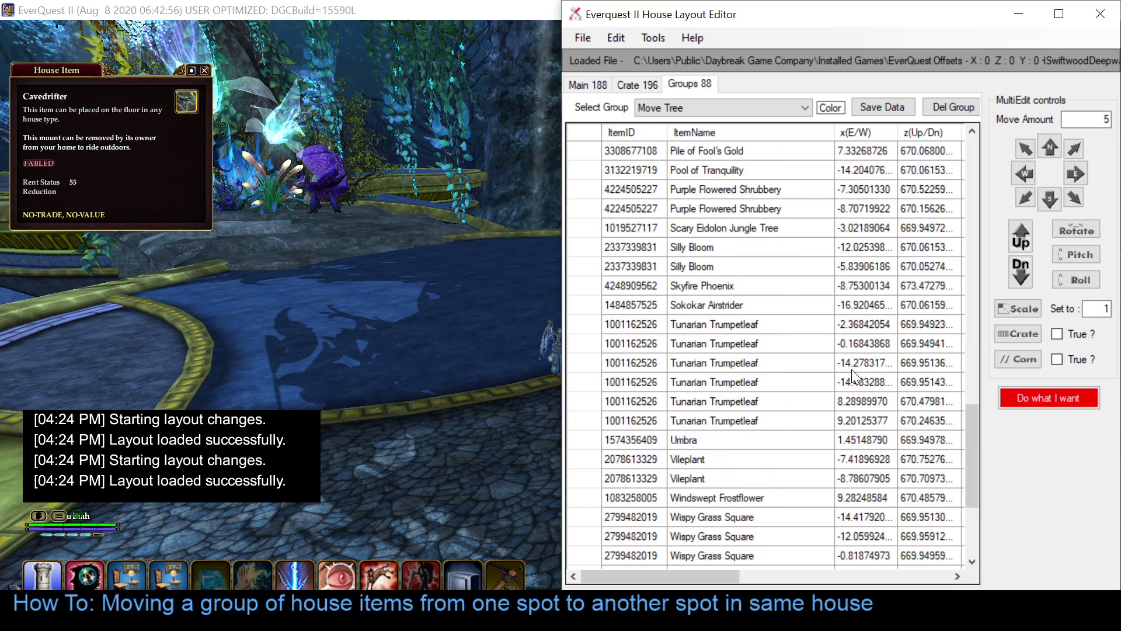
{"action": "scroll", "coordinate": [851, 370], "scroll_direction": "down", "scroll_amount": 3}
{"action": "scroll", "coordinate": [853, 379], "scroll_direction": "down", "scroll_amount": 1}
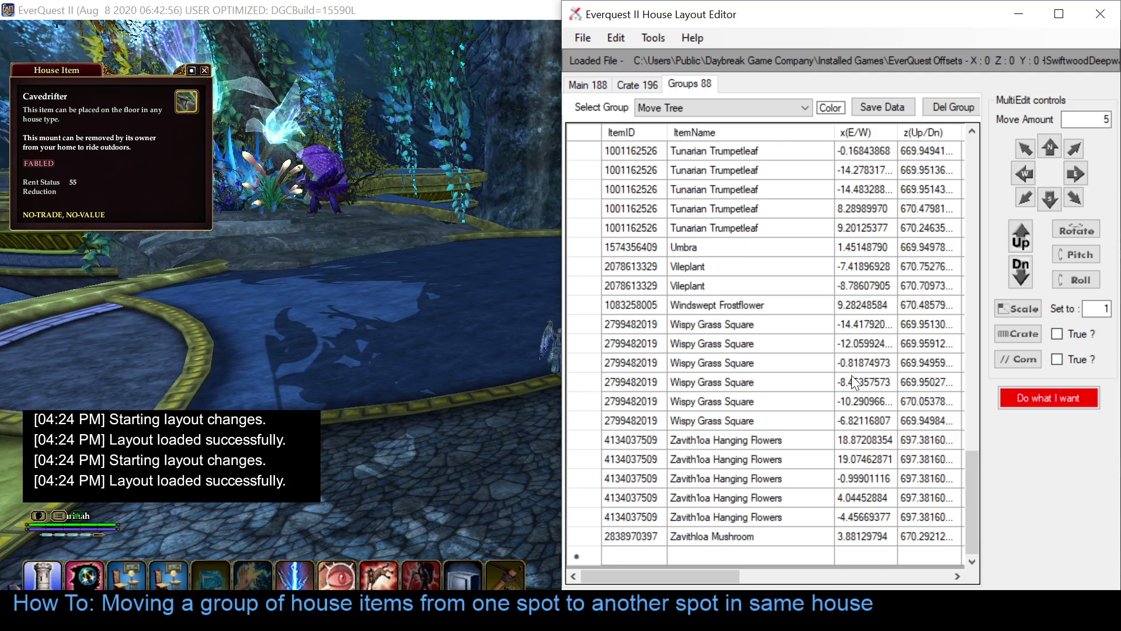
{"action": "scroll", "coordinate": [853, 379], "scroll_direction": "up", "scroll_amount": 4}
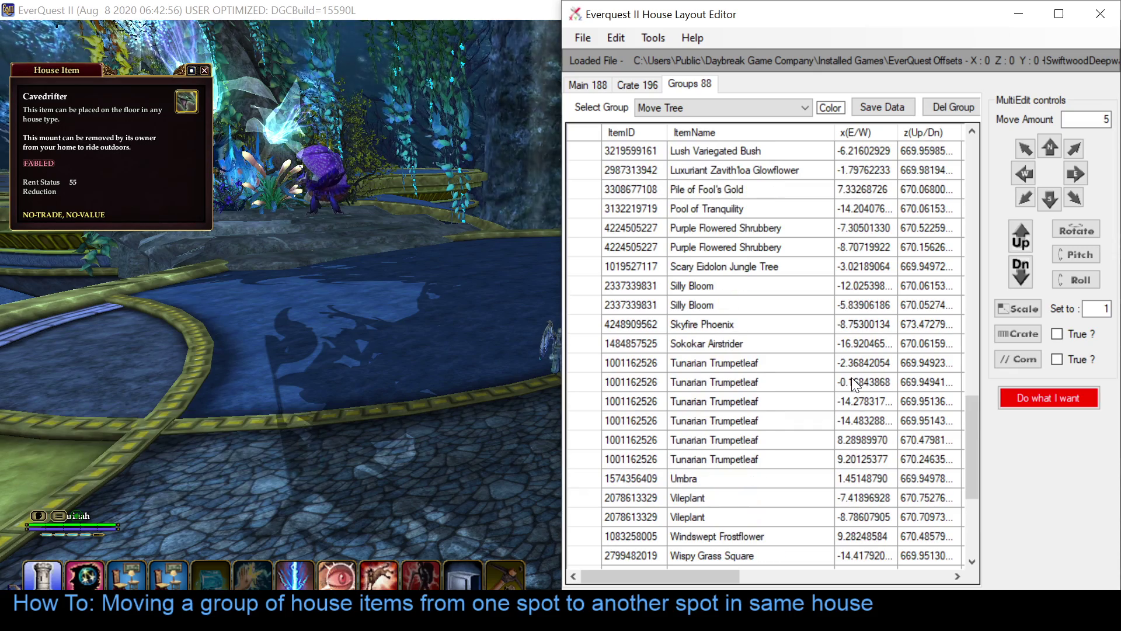
{"action": "scroll", "coordinate": [852, 379], "scroll_direction": "up", "scroll_amount": 8}
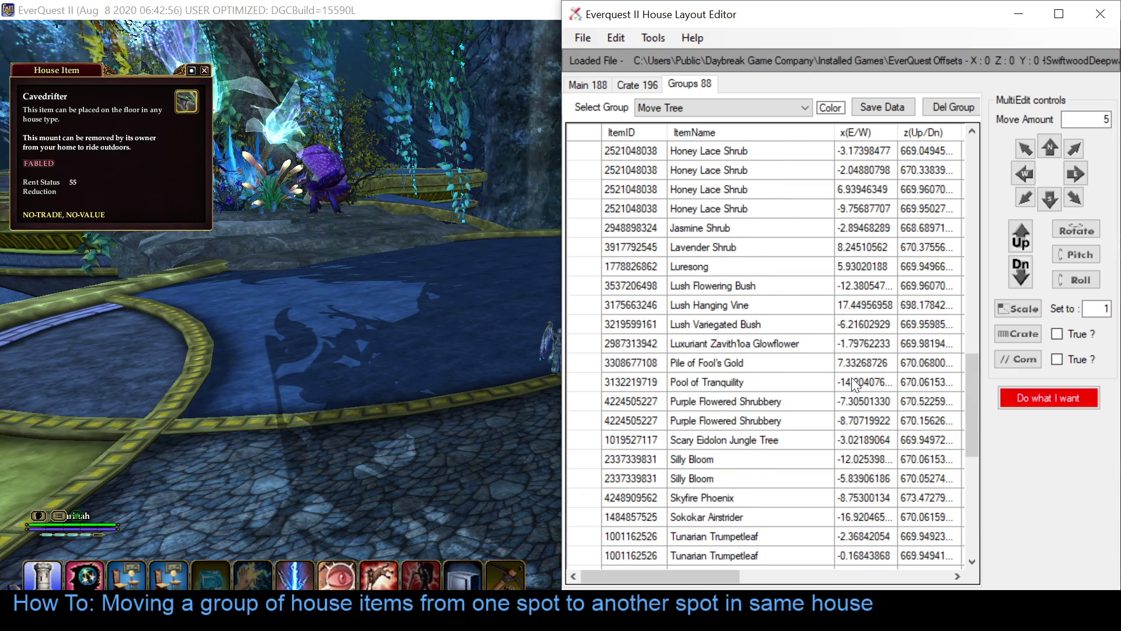
{"action": "scroll", "coordinate": [852, 378], "scroll_direction": "up", "scroll_amount": 2}
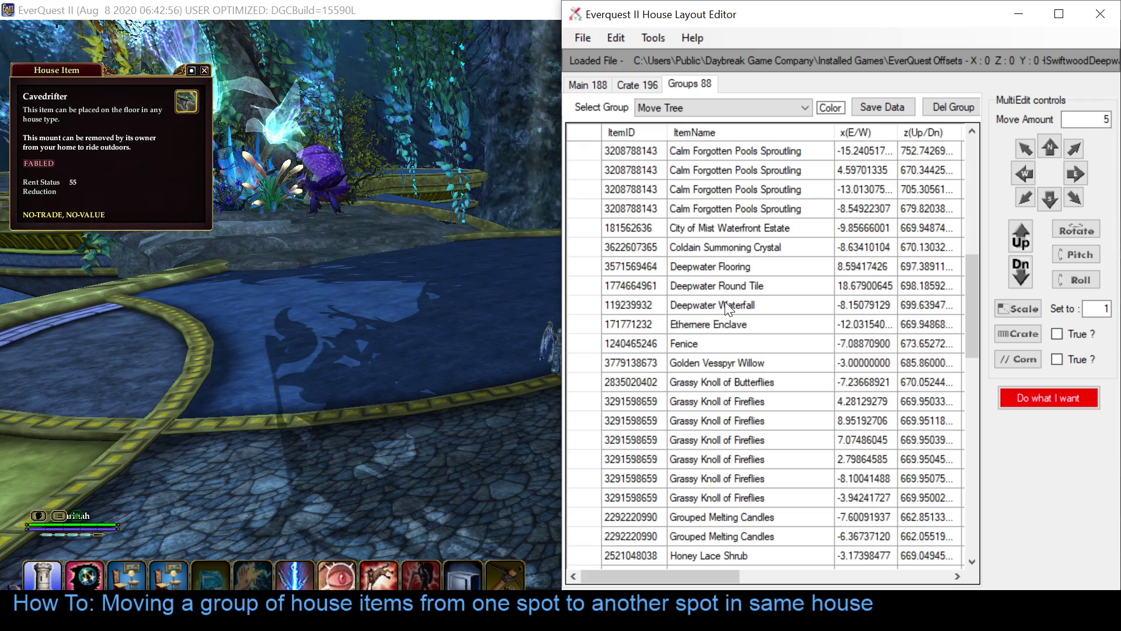
Step: Select the Ethernere Enclave entry in the group list and walk to the two portals on the plaza to identify them
{"action": "left_click_drag", "start_coordinate": [349, 369], "coordinate": [569, 250]}
{"action": "key", "text": "alt+Tab"}
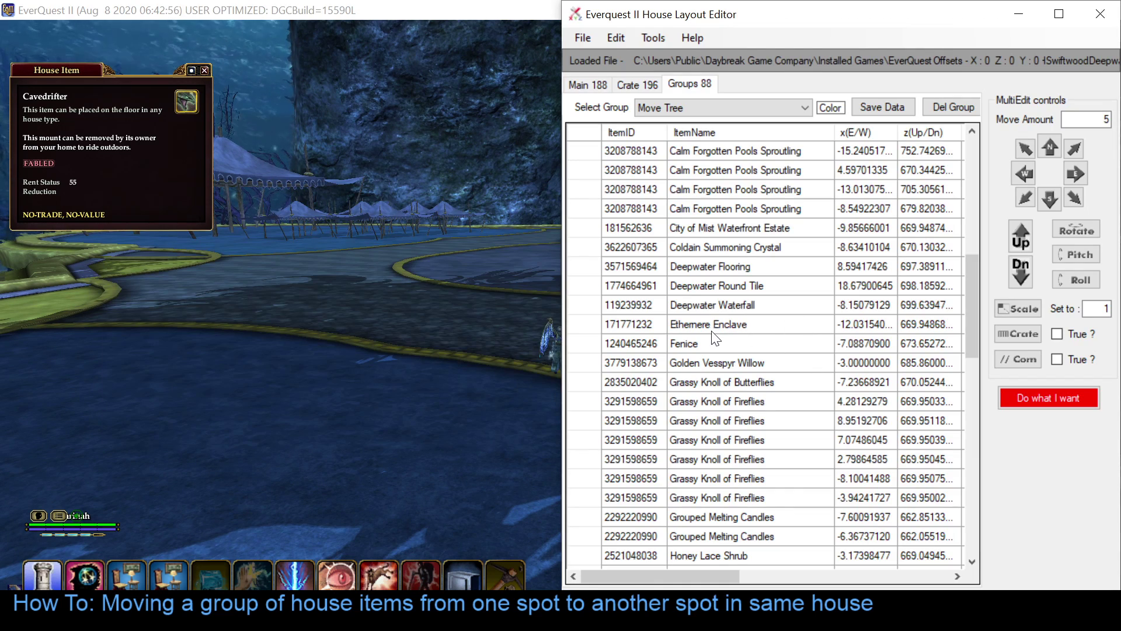
{"action": "left_click", "coordinate": [714, 325]}
{"action": "left_click", "coordinate": [587, 324]}
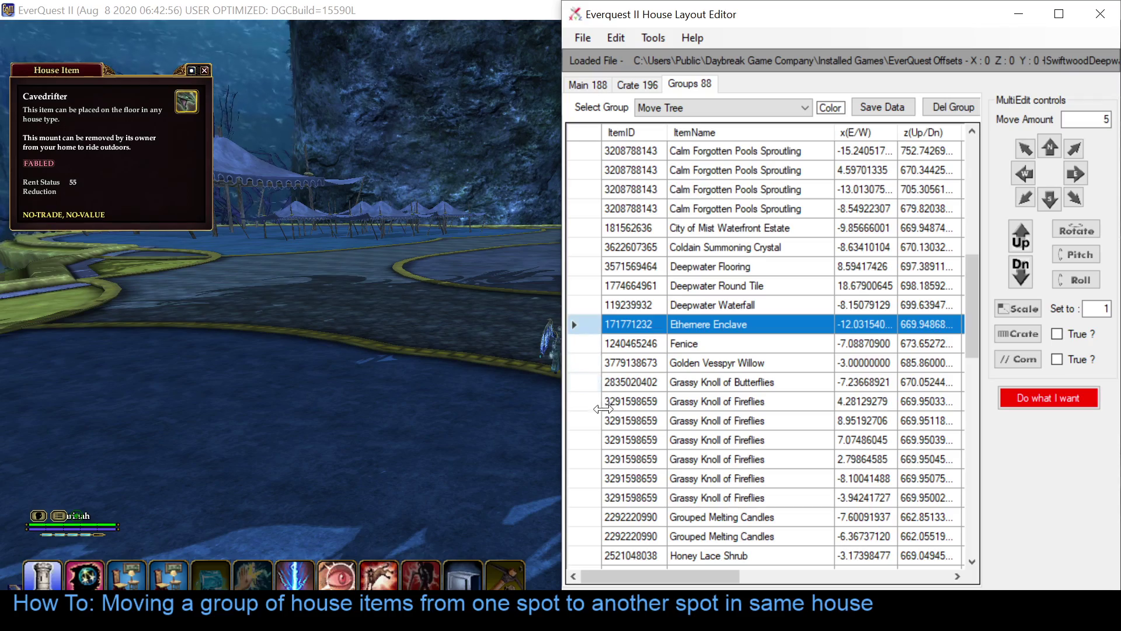
{"action": "left_click", "coordinate": [422, 351]}
{"action": "key", "text": "w"}
{"action": "key", "text": "w"}
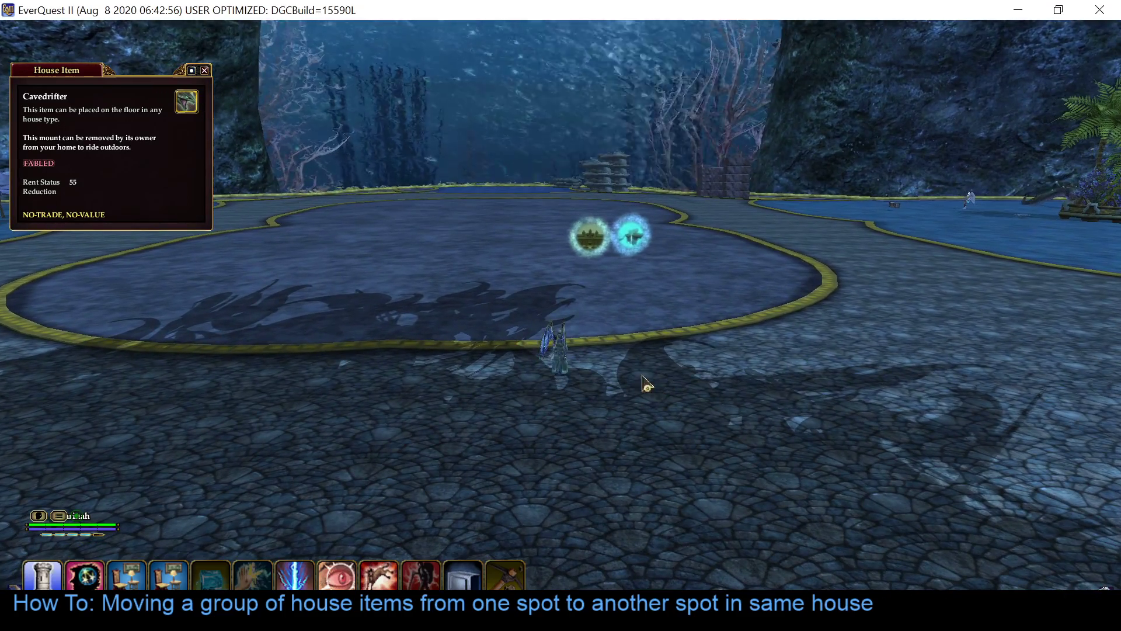
{"action": "key", "text": "w"}
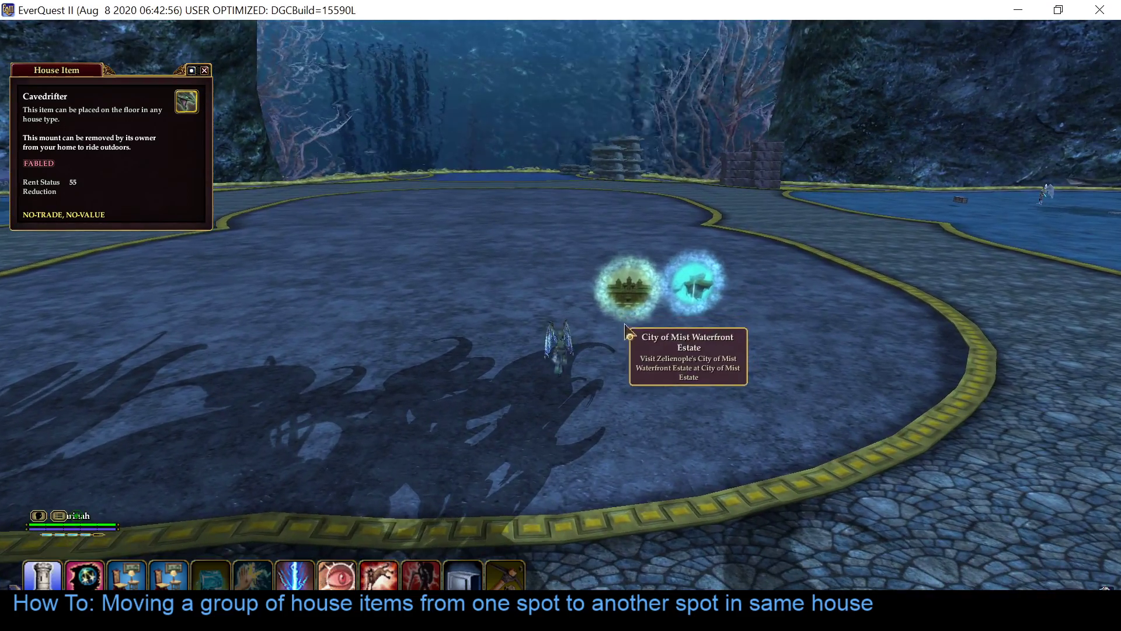
Step: Turn back toward the tree, examine the house pet standing on the plaza, and dismiss the Cavedrifter description
{"action": "left_click_drag", "start_coordinate": [627, 331], "coordinate": [818, 332]}
{"action": "key", "text": "w"}
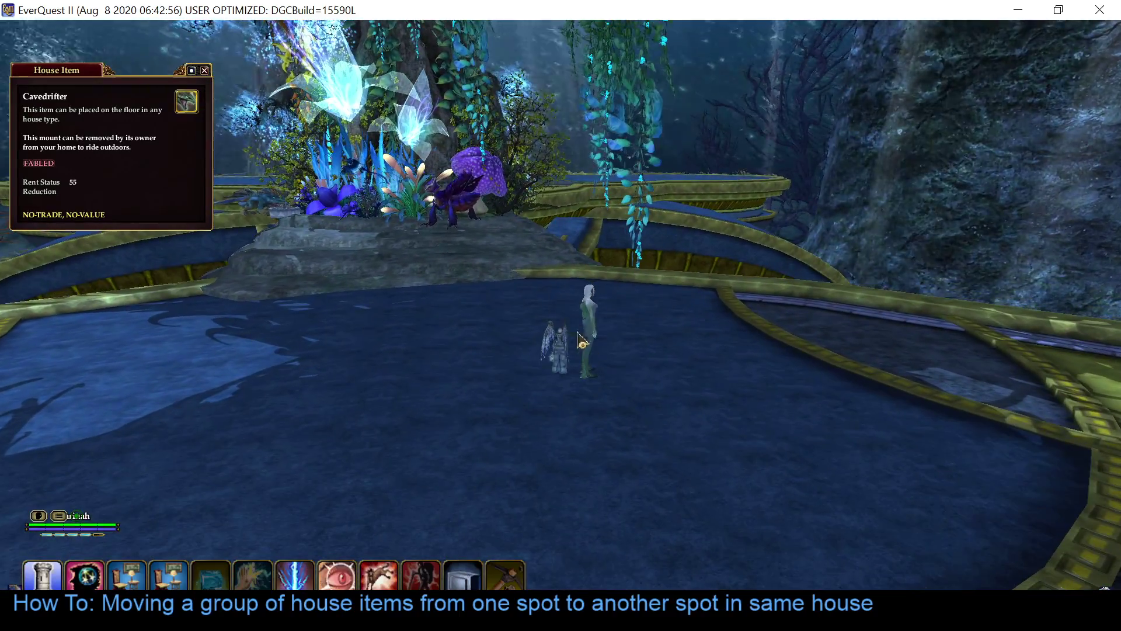
{"action": "right_click", "coordinate": [592, 319]}
{"action": "left_click", "coordinate": [609, 337]}
{"action": "left_click_drag", "start_coordinate": [808, 317], "coordinate": [736, 317]}
{"action": "key", "text": "alt+Tab"}
{"action": "left_click", "coordinate": [204, 70]}
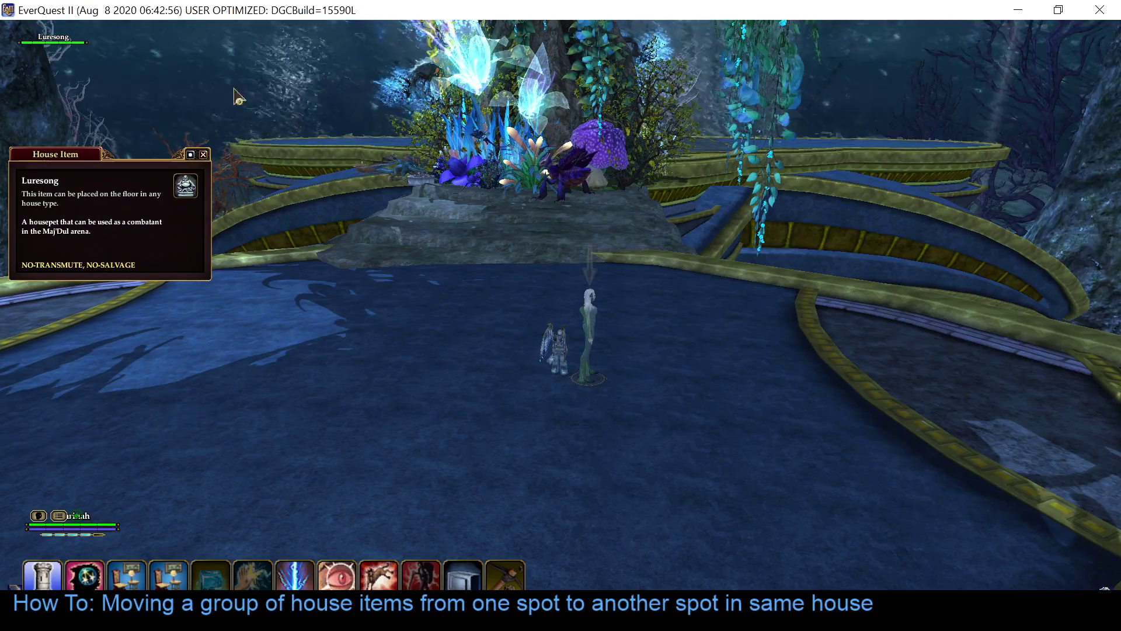
Step: Switch to the layout editor and remove Luresong from the Move Tree group
{"action": "key", "text": "alt+Tab"}
{"action": "scroll", "coordinate": [825, 369], "scroll_direction": "down", "scroll_amount": 3}
{"action": "scroll", "coordinate": [828, 374], "scroll_direction": "down", "scroll_amount": 1}
{"action": "left_click", "coordinate": [716, 434]}
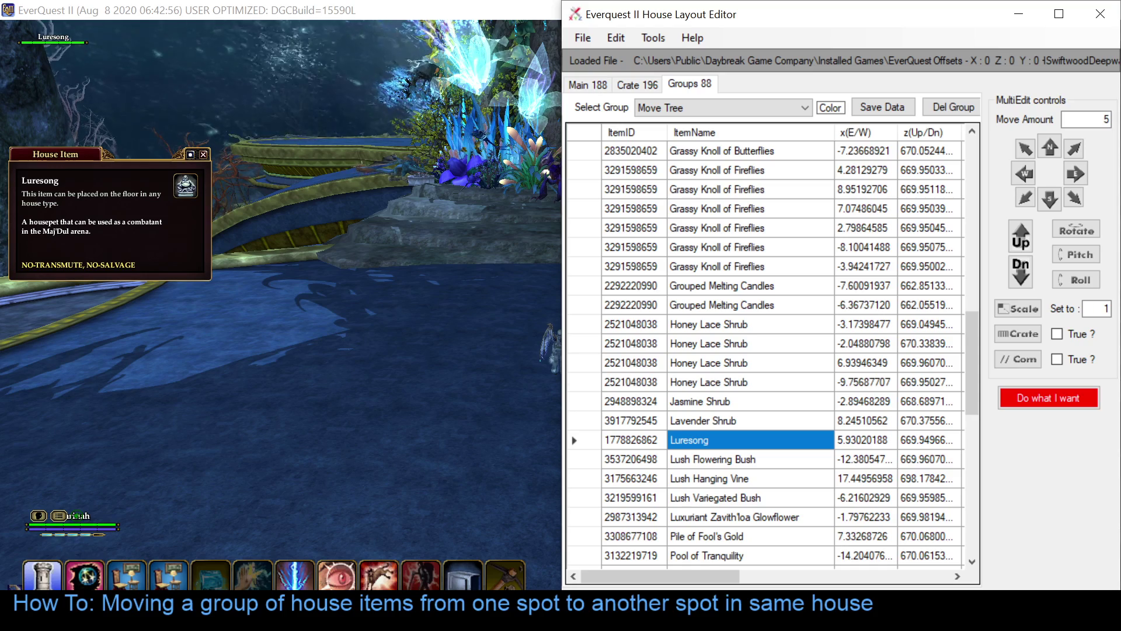
{"action": "left_click", "coordinate": [608, 440]}
{"action": "scroll", "coordinate": [607, 444], "scroll_direction": "up", "scroll_amount": 2}
{"action": "scroll", "coordinate": [584, 461], "scroll_direction": "down", "scroll_amount": 1}
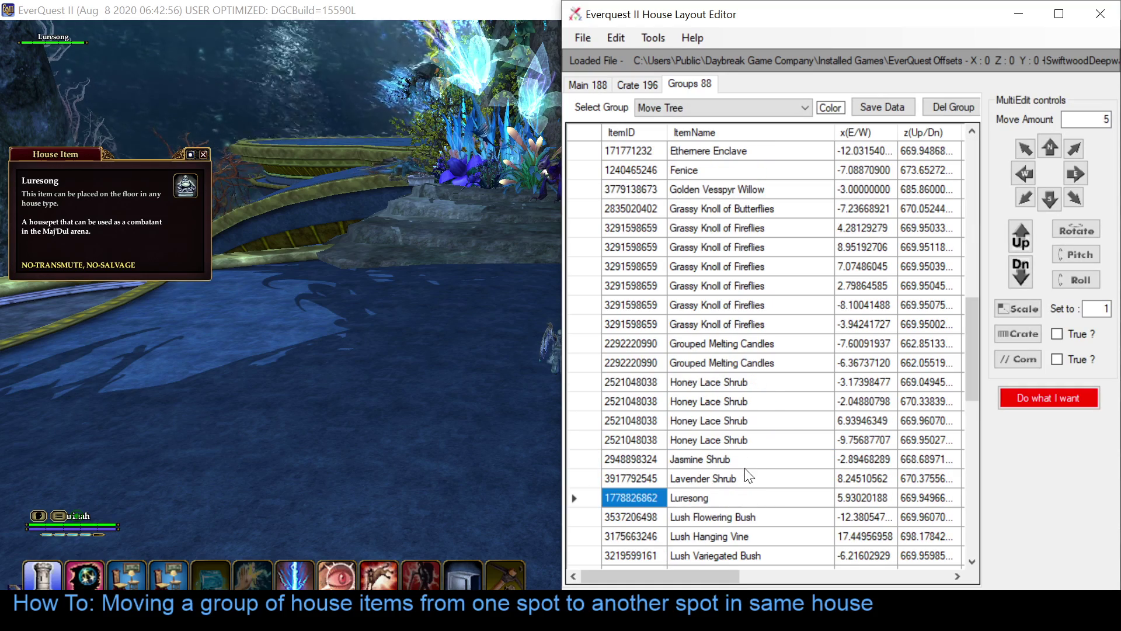
{"action": "left_click", "coordinate": [581, 499]}
{"action": "right_click", "coordinate": [590, 498]}
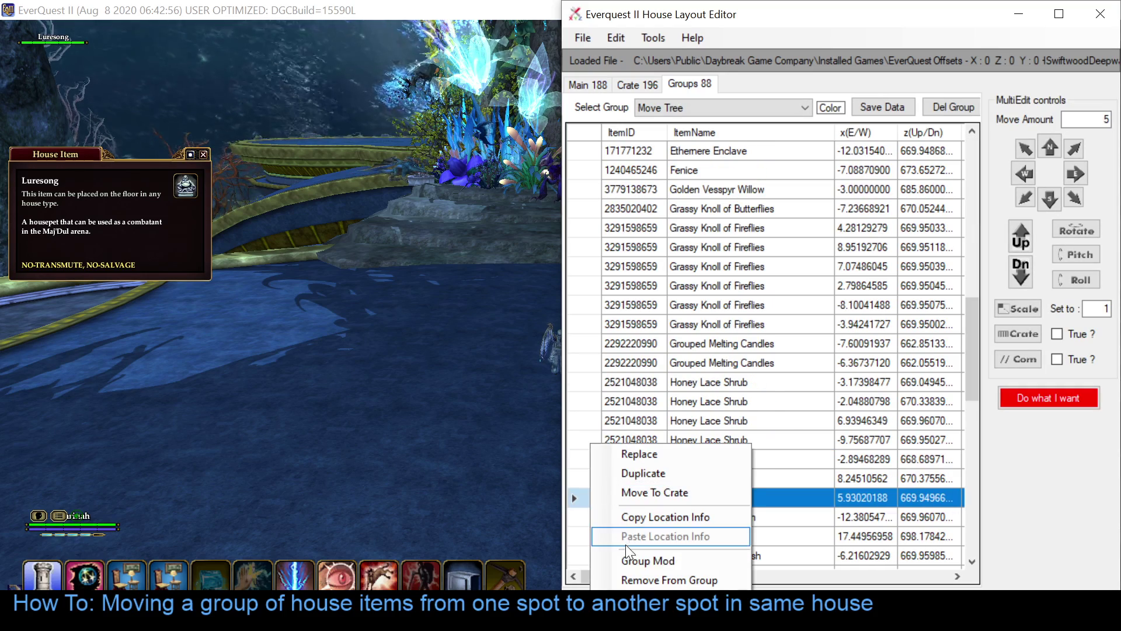
{"action": "left_click", "coordinate": [638, 580]}
Step: Remove Ethernere Enclave from the Move Tree group
{"action": "scroll", "coordinate": [736, 292], "scroll_direction": "down", "scroll_amount": 7}
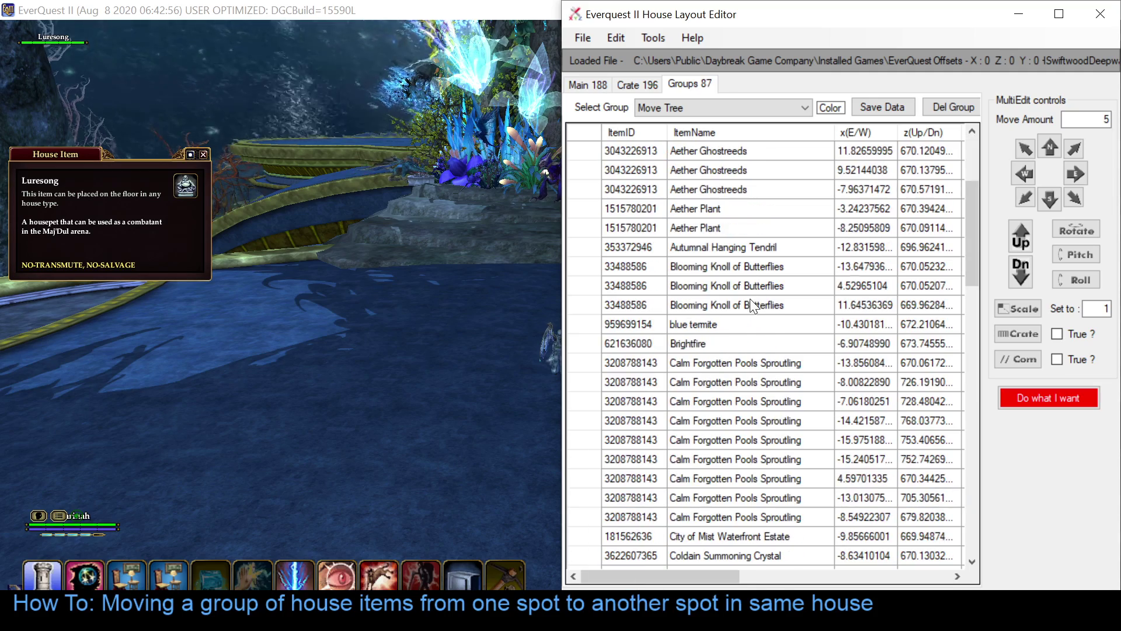
{"action": "scroll", "coordinate": [747, 320], "scroll_direction": "down", "scroll_amount": 3}
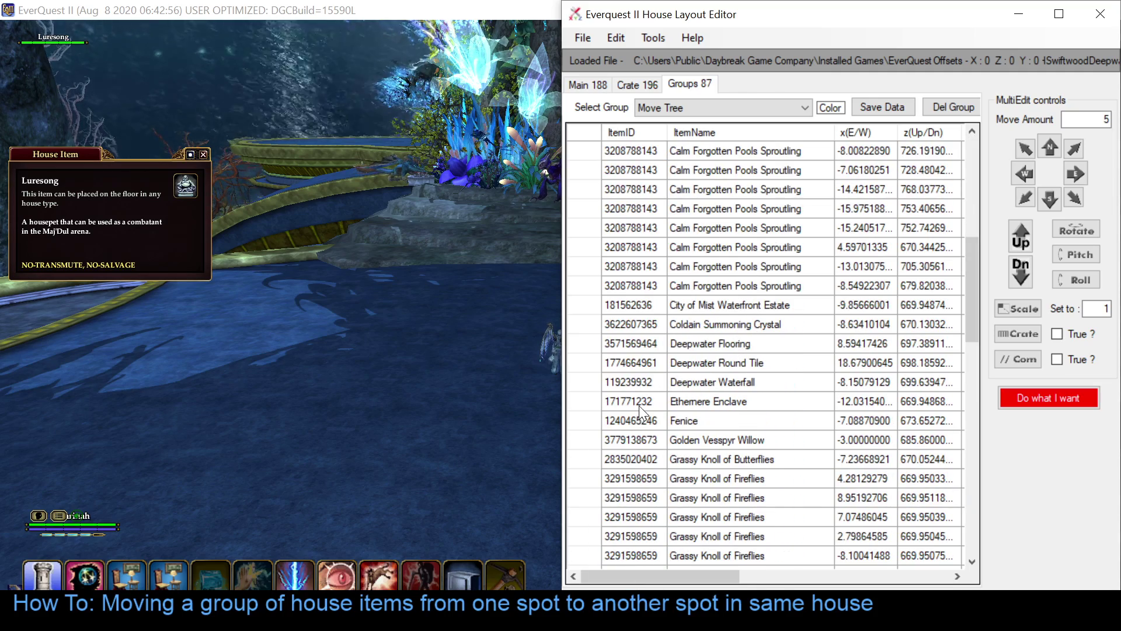
{"action": "right_click", "coordinate": [581, 401]}
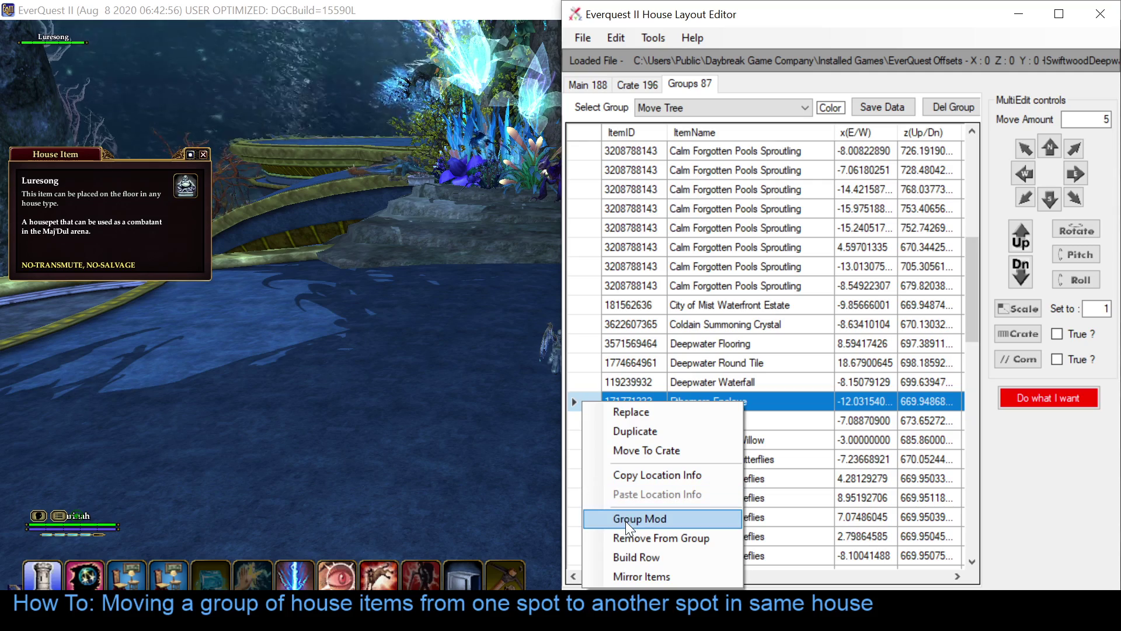
{"action": "left_click", "coordinate": [629, 542]}
Step: Remove City of Mist Waterfront Estate from the Move Tree group
{"action": "scroll", "coordinate": [824, 381], "scroll_direction": "down", "scroll_amount": 4}
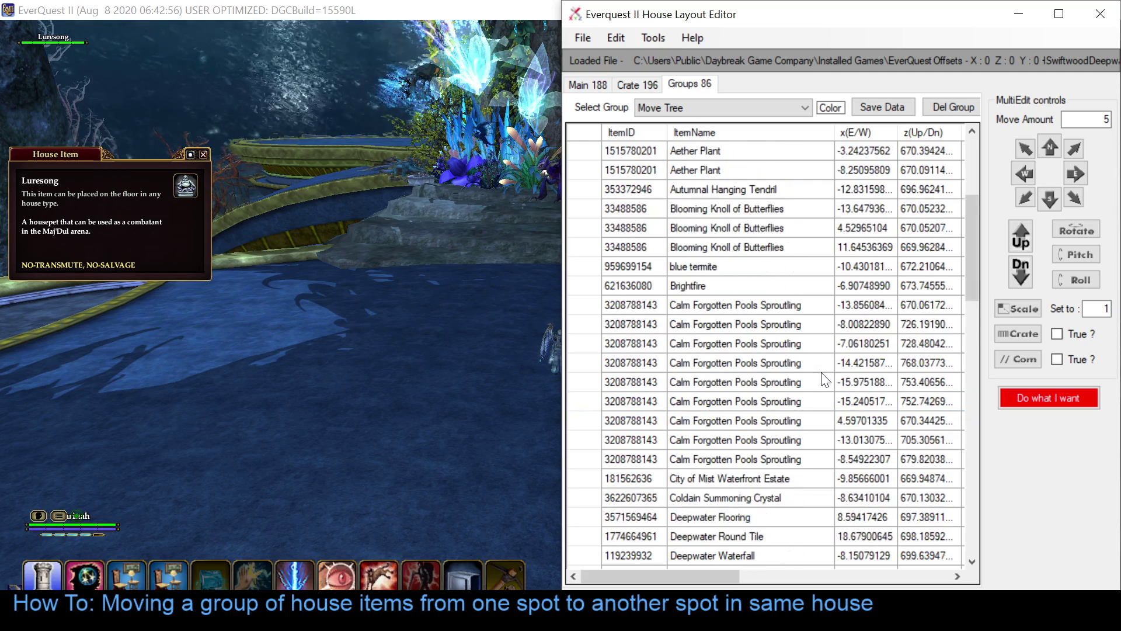
{"action": "scroll", "coordinate": [823, 381], "scroll_direction": "down", "scroll_amount": 1}
{"action": "left_click", "coordinate": [734, 422]}
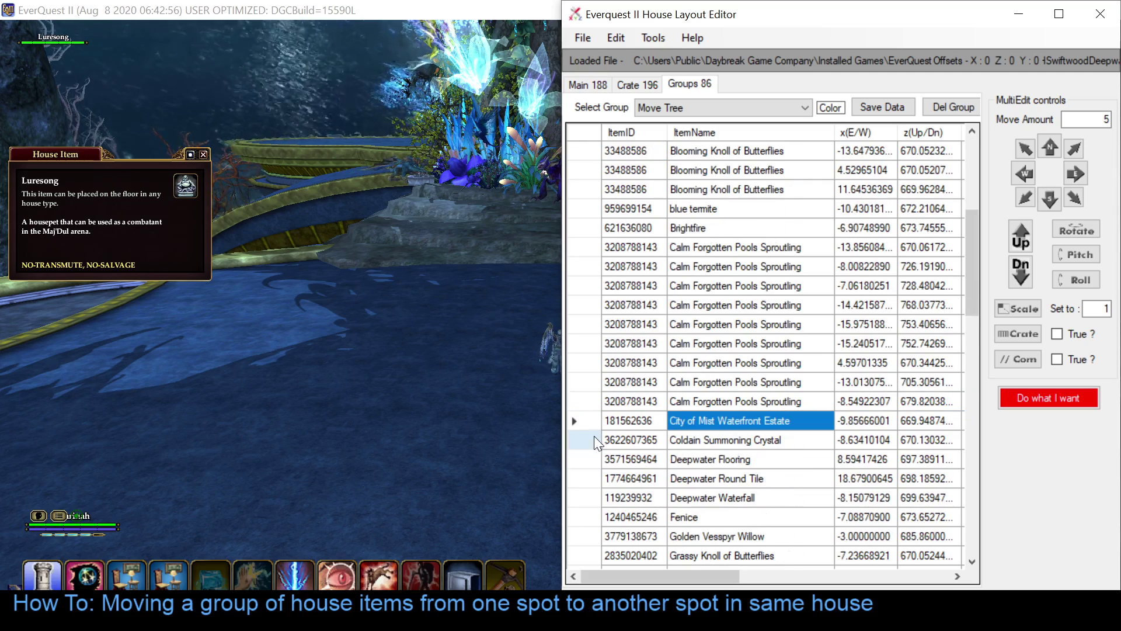
{"action": "right_click", "coordinate": [586, 424]}
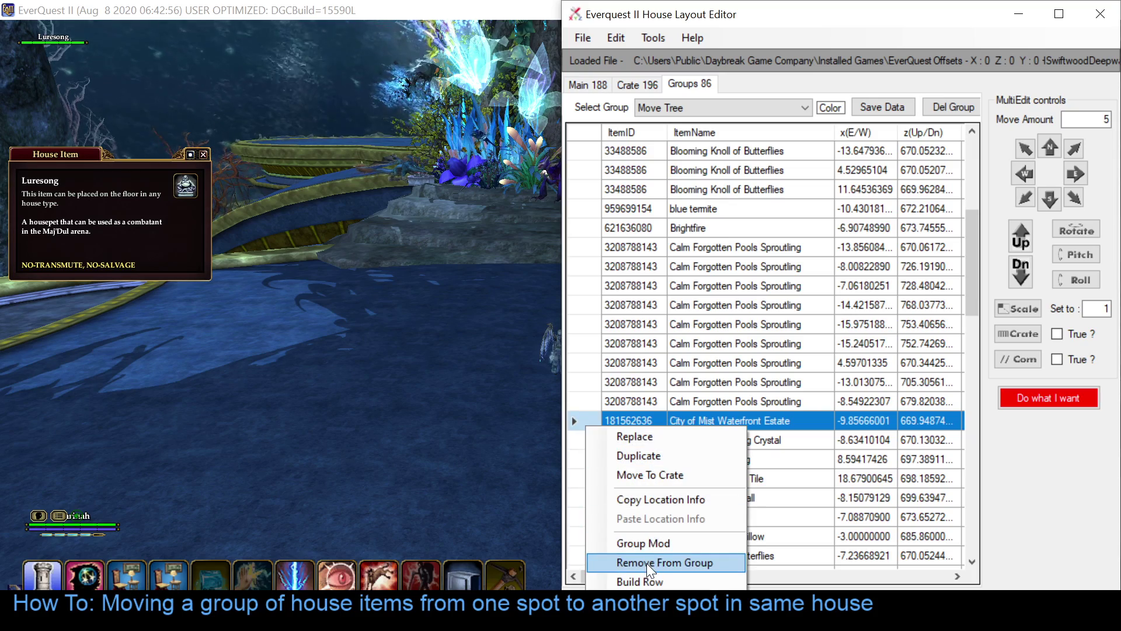
{"action": "left_click", "coordinate": [647, 563]}
Step: Open the saved pre-move layout file of the house again
{"action": "left_click", "coordinate": [586, 37]}
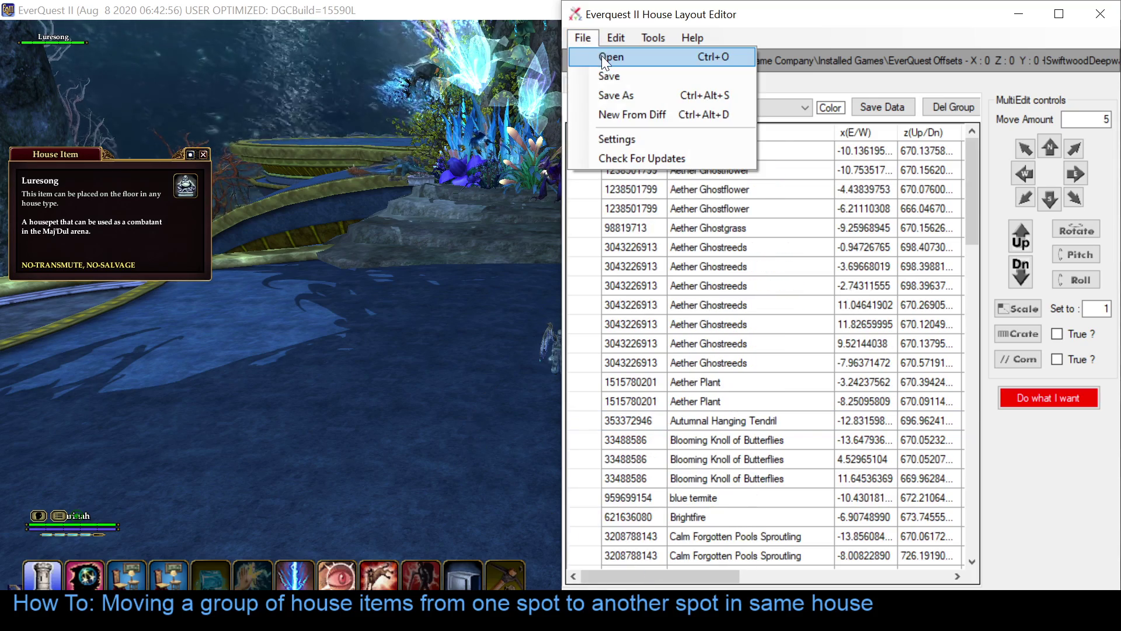
{"action": "left_click", "coordinate": [602, 55]}
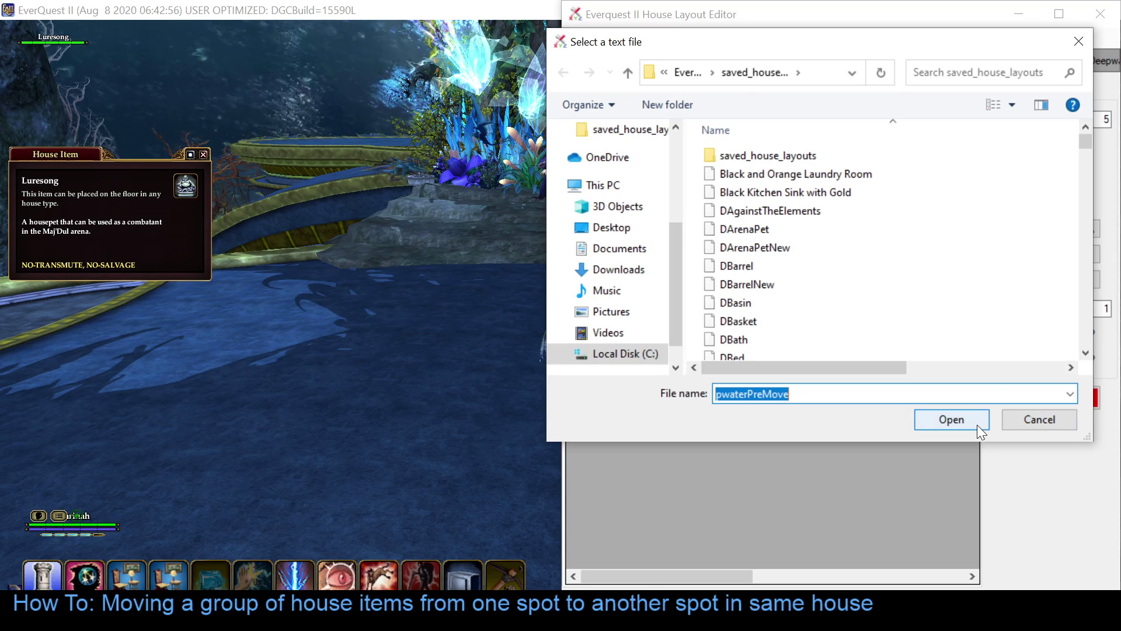
{"action": "left_click", "coordinate": [961, 416]}
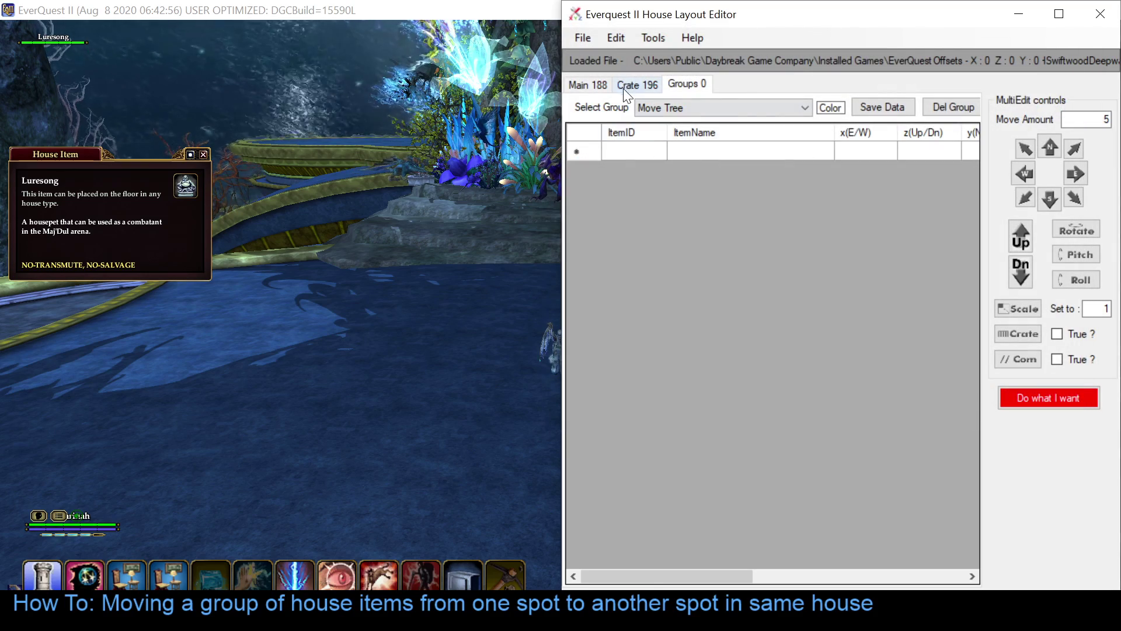
Step: Sort the main item list by item name and select the City of Mist Waterfront Estate entry
{"action": "left_click", "coordinate": [581, 81]}
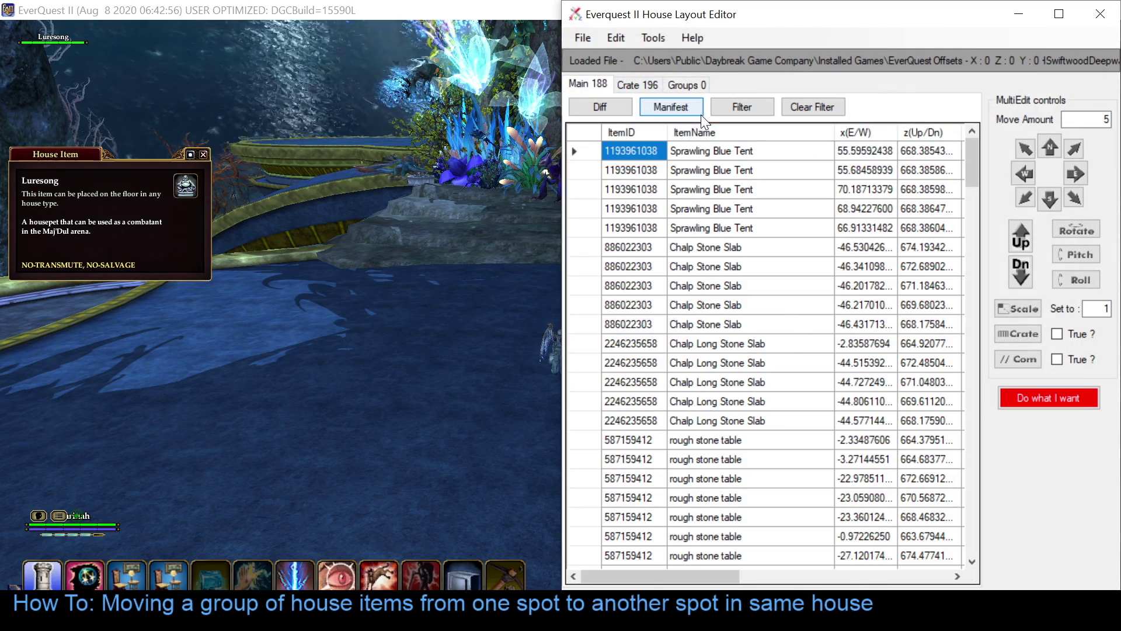
{"action": "left_click", "coordinate": [703, 133]}
{"action": "scroll", "coordinate": [711, 327], "scroll_direction": "down", "scroll_amount": 4}
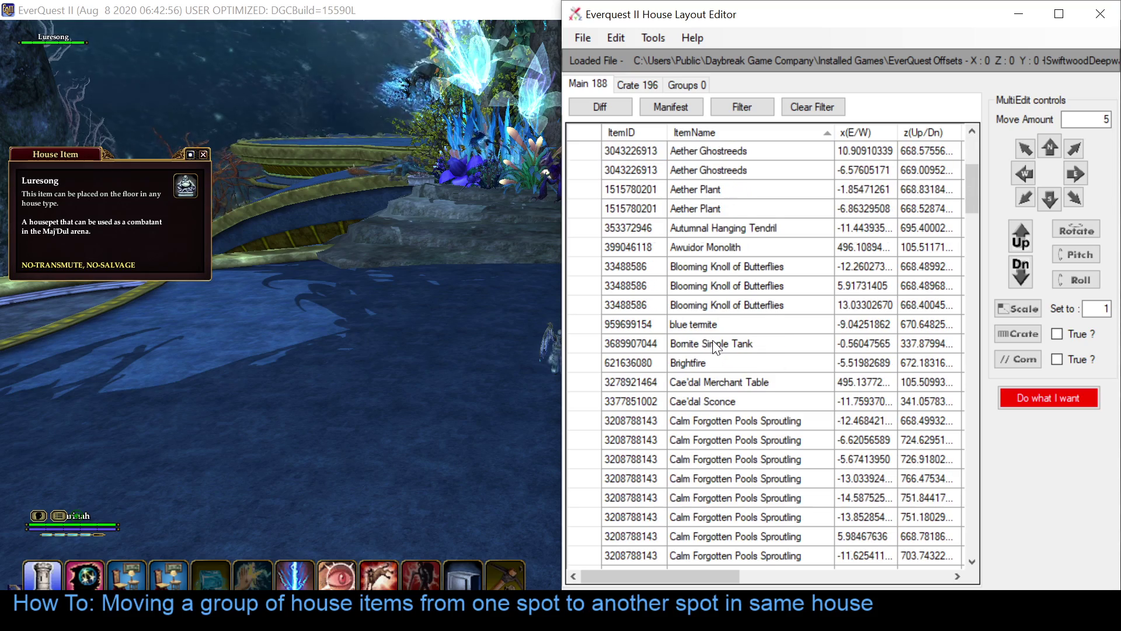
{"action": "scroll", "coordinate": [715, 348], "scroll_direction": "down", "scroll_amount": 6}
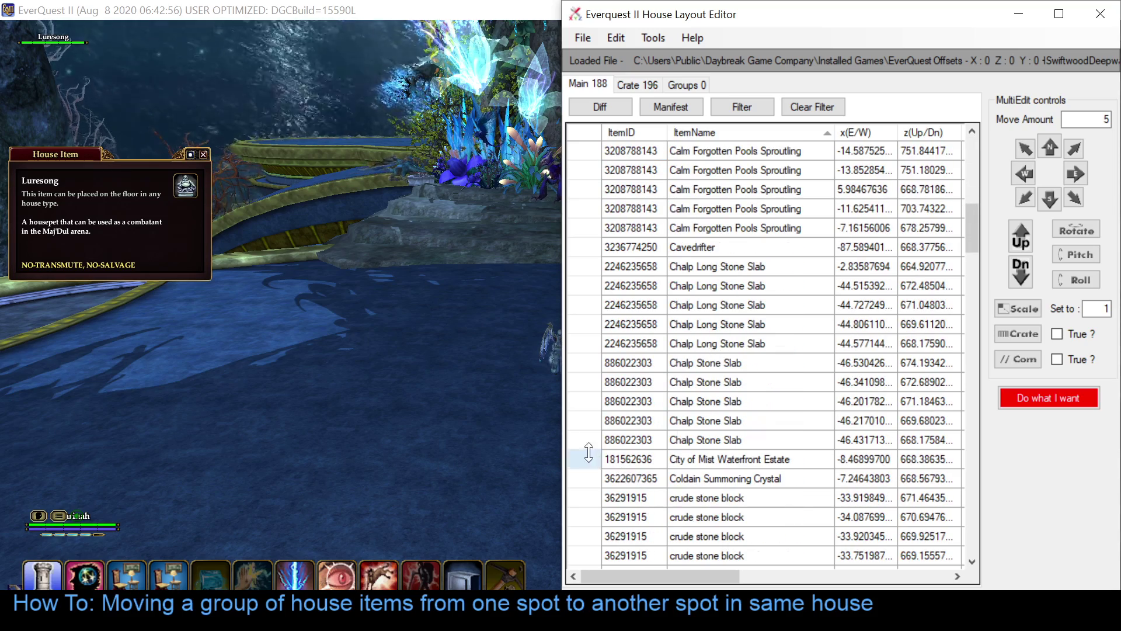
{"action": "left_click", "coordinate": [589, 459]}
Step: Add the Ethernere Enclave and Luresong entries in the main item list to the current selection
{"action": "scroll", "coordinate": [760, 400], "scroll_direction": "down", "scroll_amount": 5}
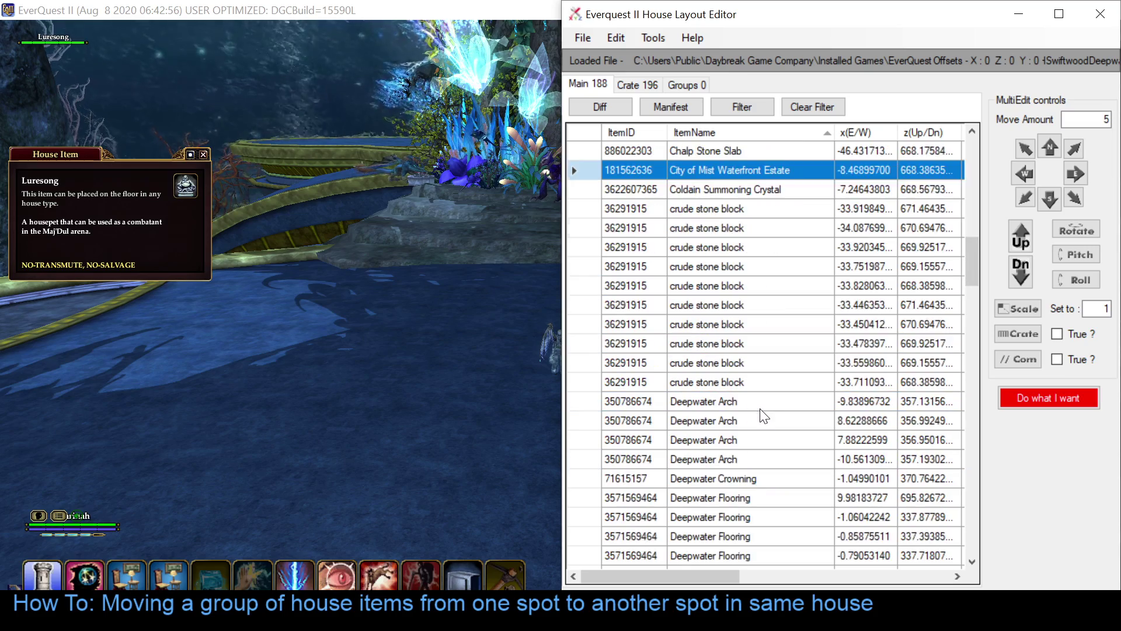
{"action": "scroll", "coordinate": [765, 415], "scroll_direction": "down", "scroll_amount": 6}
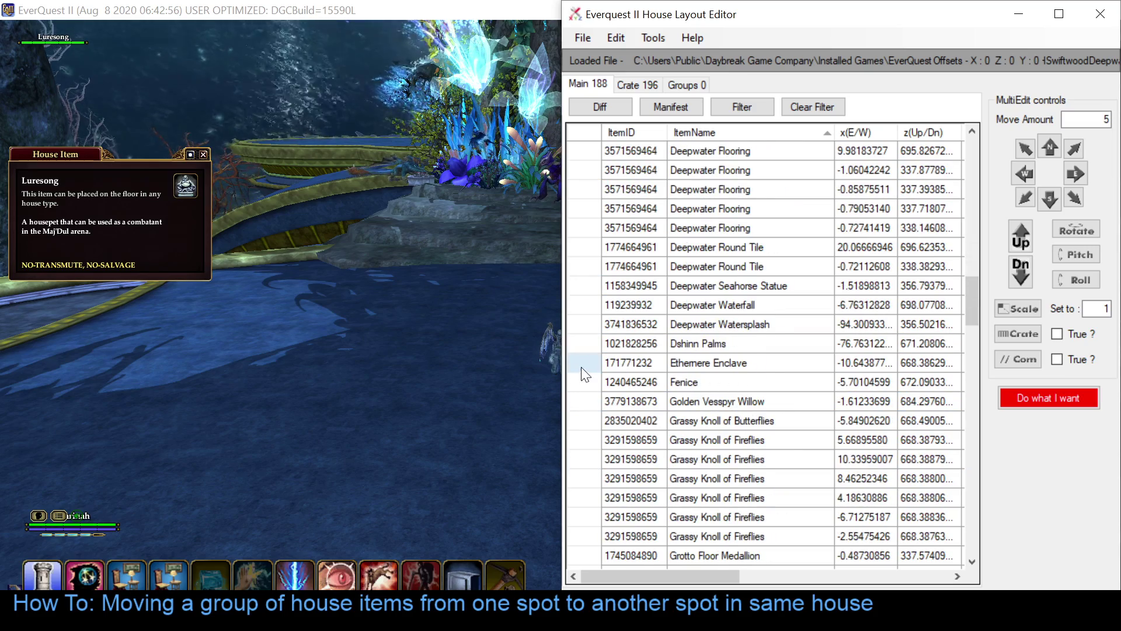
{"action": "left_click", "coordinate": [581, 367]}
{"action": "scroll", "coordinate": [766, 402], "scroll_direction": "right", "scroll_amount": 5}
{"action": "scroll", "coordinate": [769, 413], "scroll_direction": "down", "scroll_amount": 4}
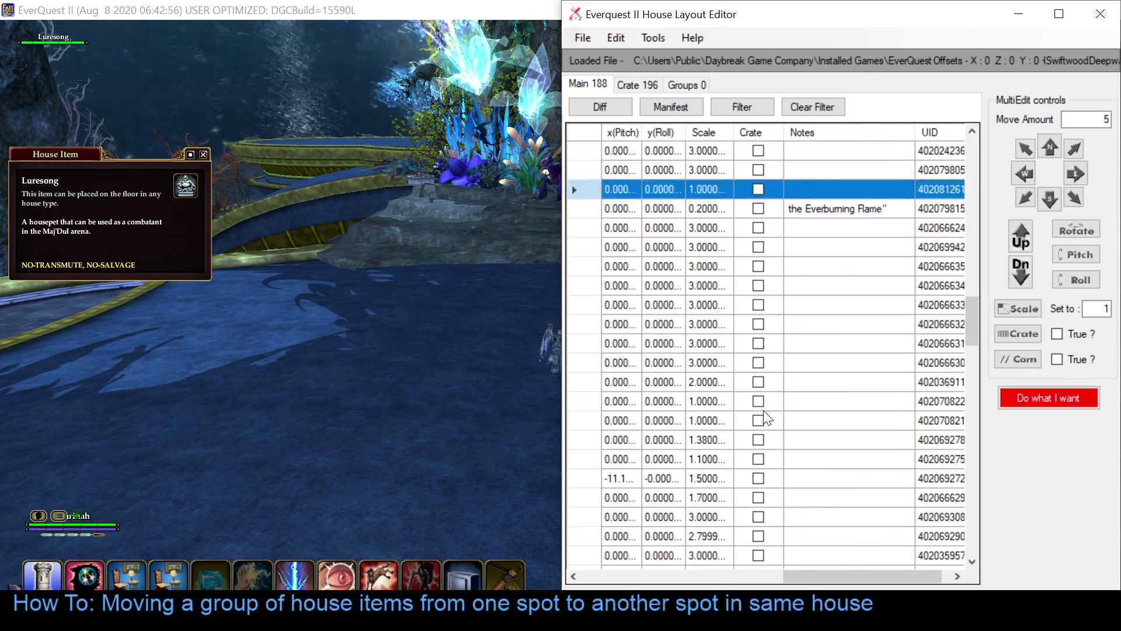
{"action": "left_click_drag", "start_coordinate": [831, 577], "coordinate": [542, 534]}
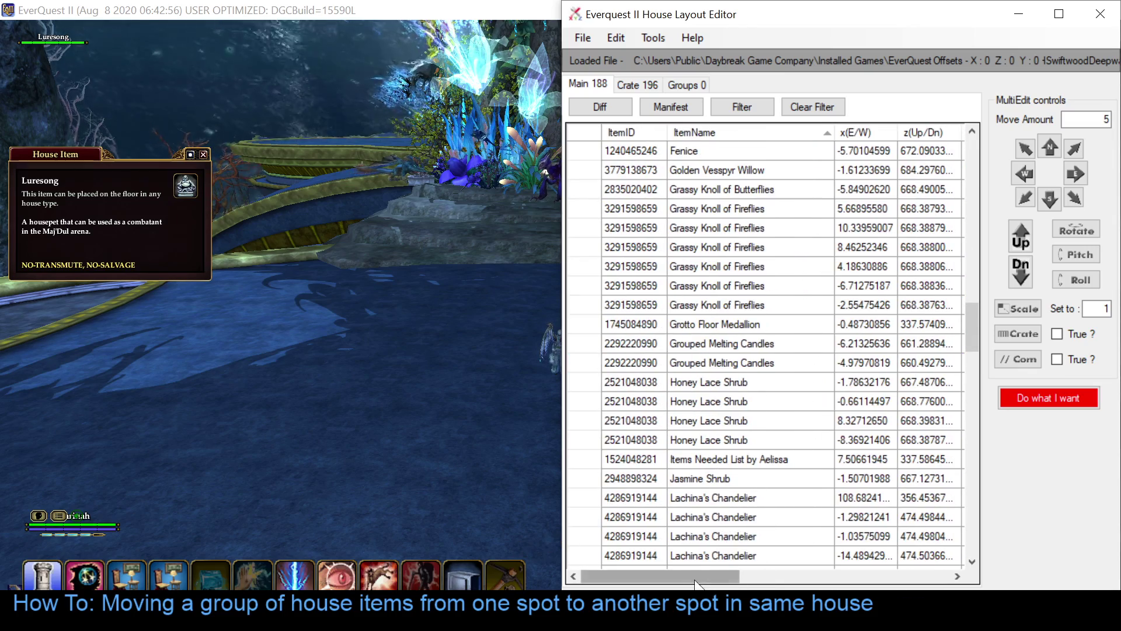
{"action": "scroll", "coordinate": [673, 402], "scroll_direction": "down", "scroll_amount": 13}
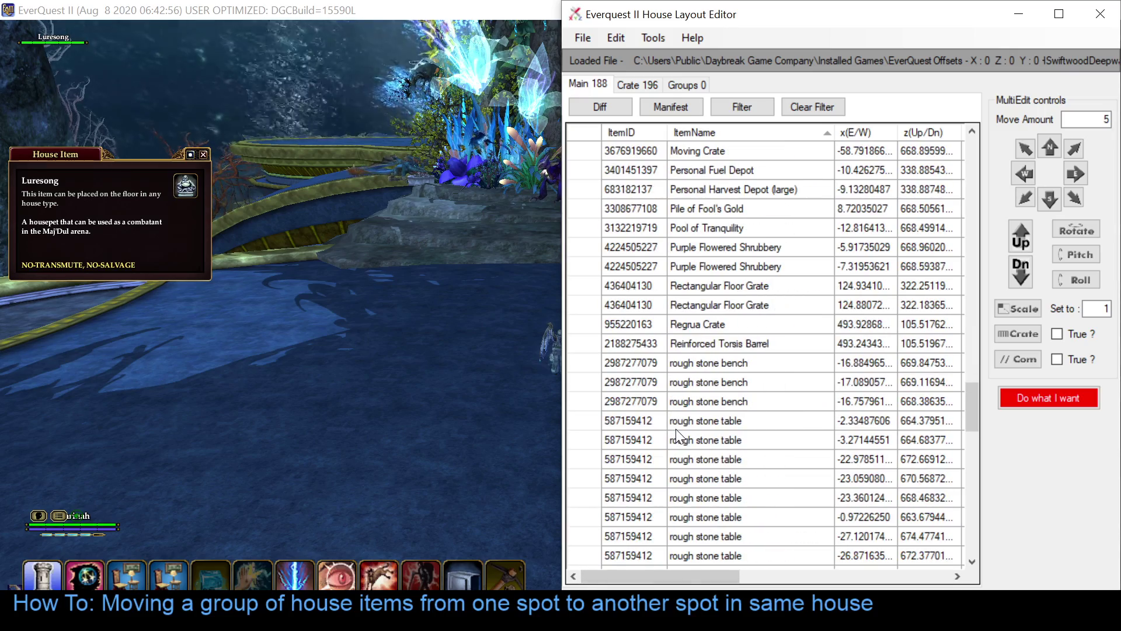
{"action": "scroll", "coordinate": [678, 428], "scroll_direction": "up", "scroll_amount": 6}
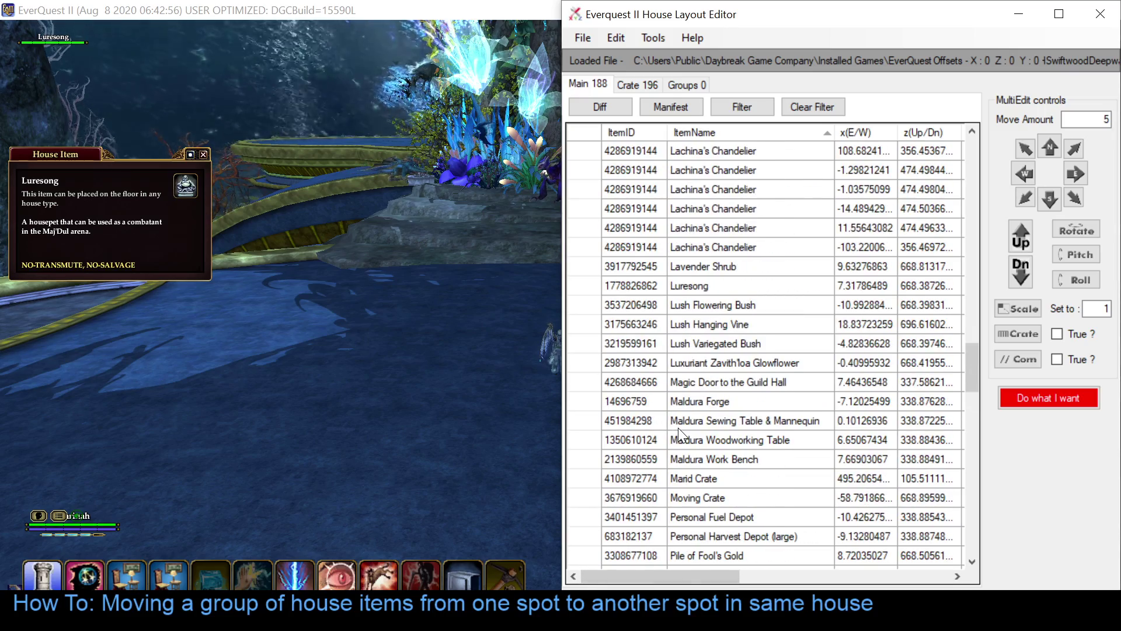
{"action": "left_click", "coordinate": [589, 285]}
Step: Create a group named Fix from the three chosen items and select all of its rows
{"action": "right_click", "coordinate": [590, 285]}
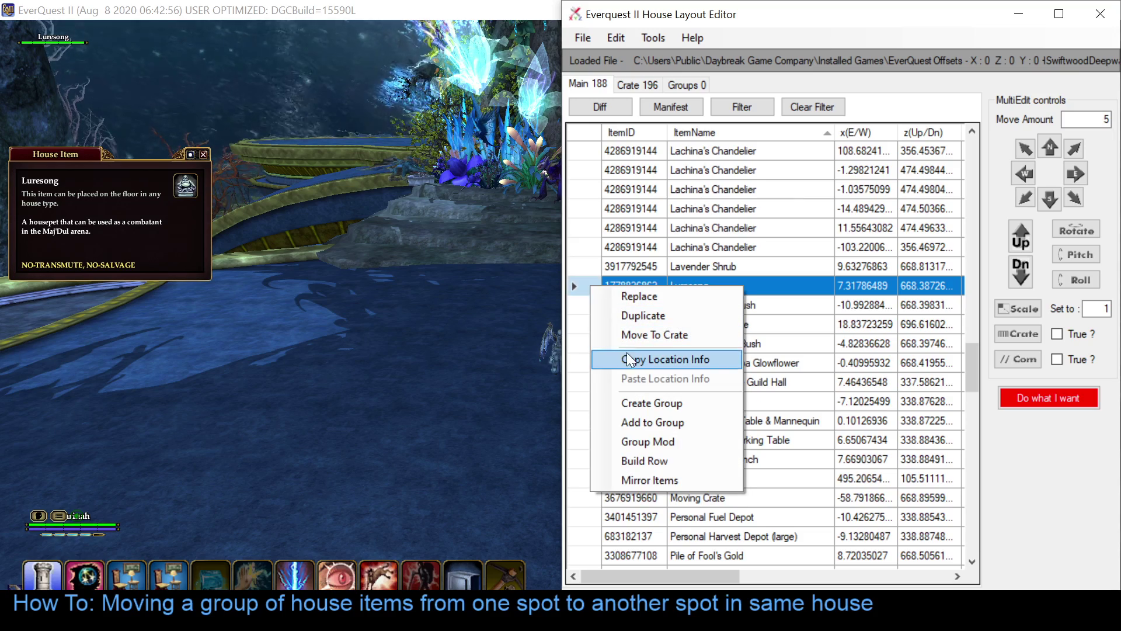
{"action": "left_click", "coordinate": [625, 403]}
{"action": "type", "text": "Fix"}
{"action": "key", "text": "Return"}
{"action": "left_click", "coordinate": [590, 136]}
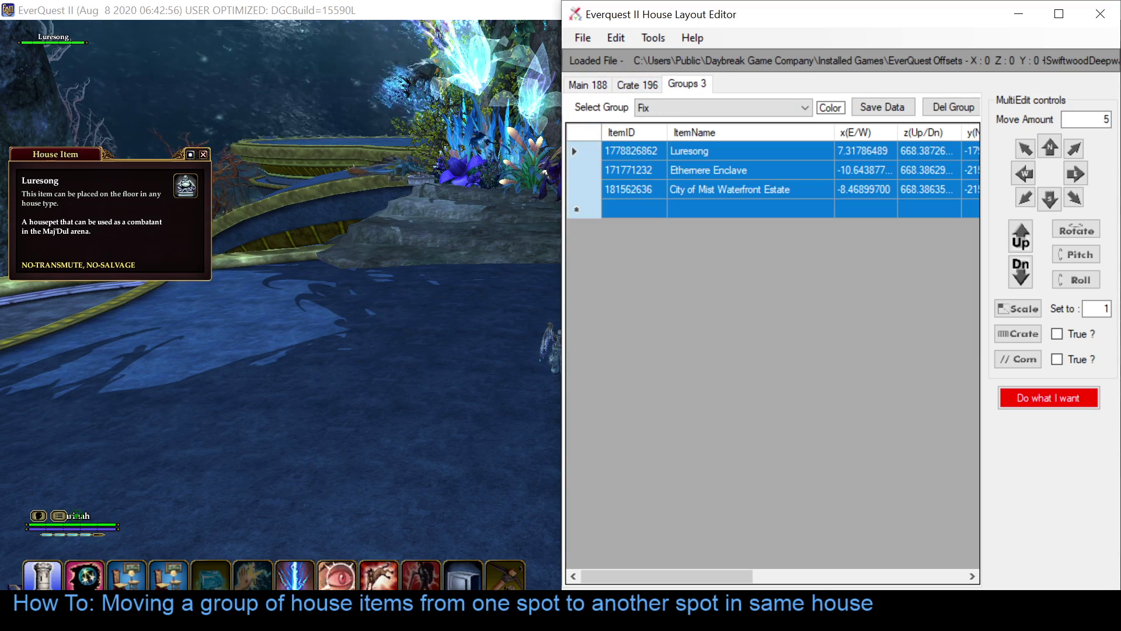
Step: Save the Fix group's data and load the updated layout in the EverQuest II game window
{"action": "left_click", "coordinate": [882, 106]}
{"action": "left_click", "coordinate": [993, 353]}
{"action": "left_click", "coordinate": [491, 409]}
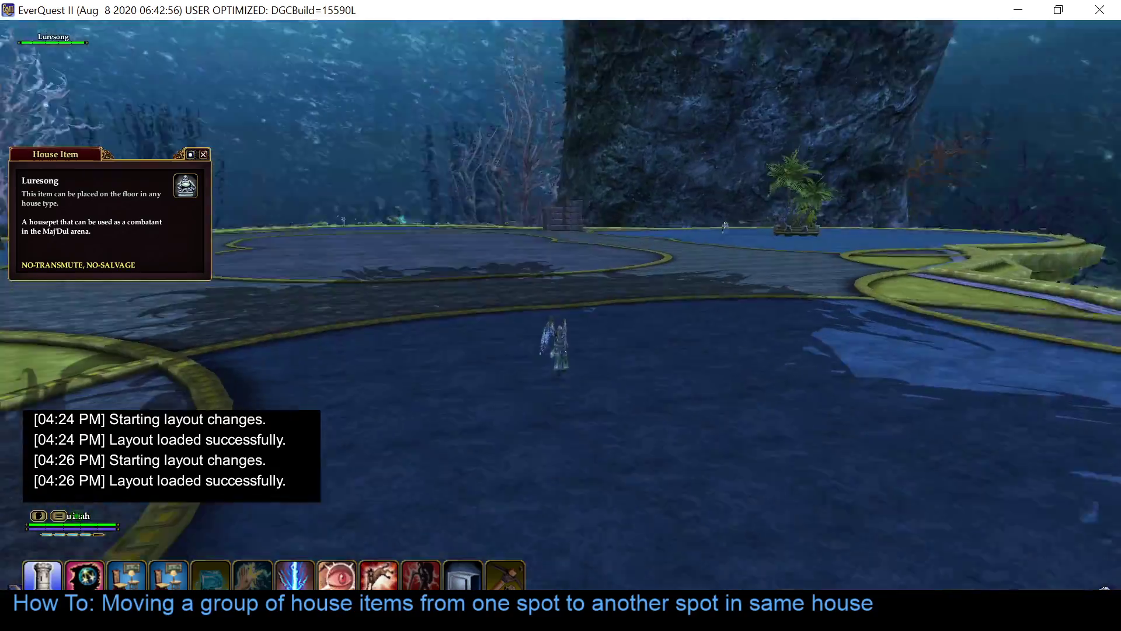
Step: Inspect the restored house layout in the game, checking beneath and around the tree platform and across the surrounding terrace
{"action": "key", "text": "w"}
{"action": "key", "text": "w"}
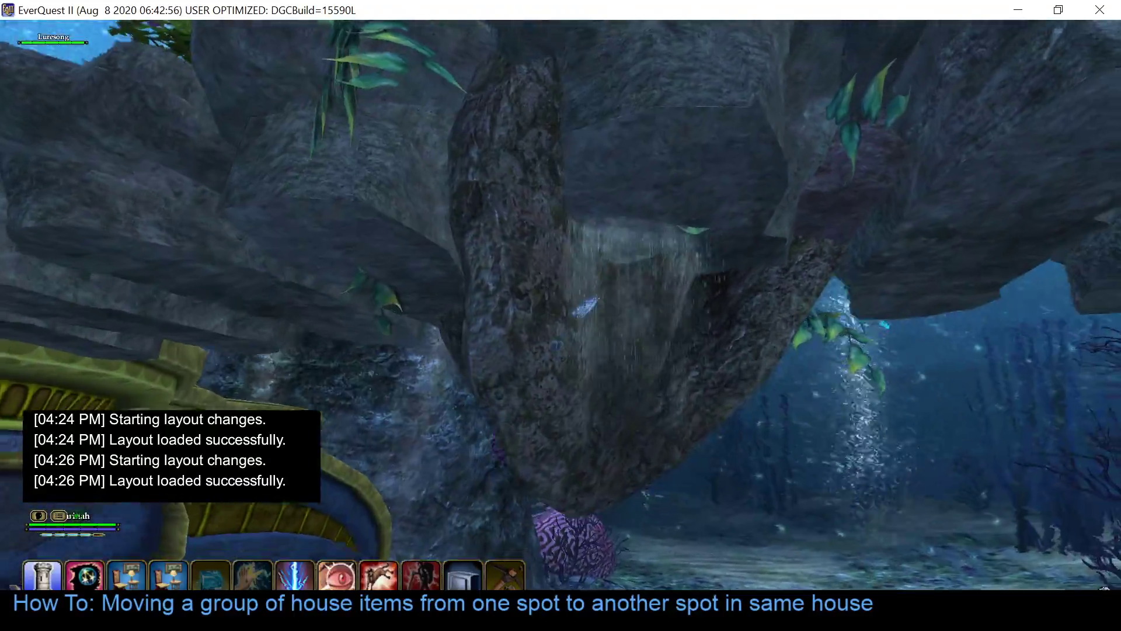
{"action": "key", "text": "s"}
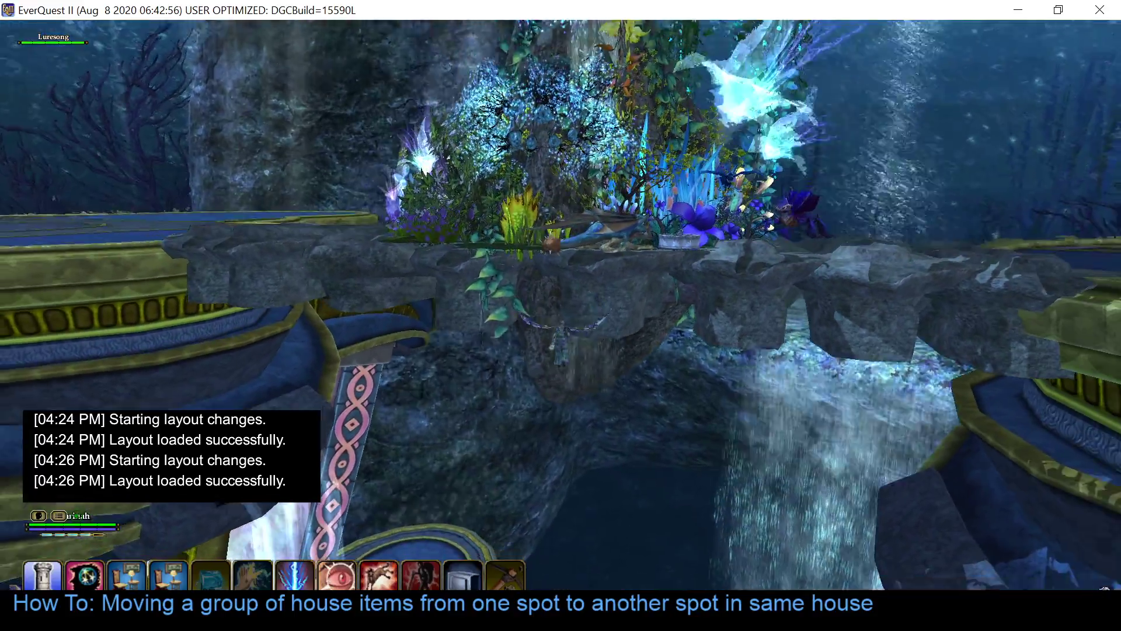
{"action": "key", "text": "s"}
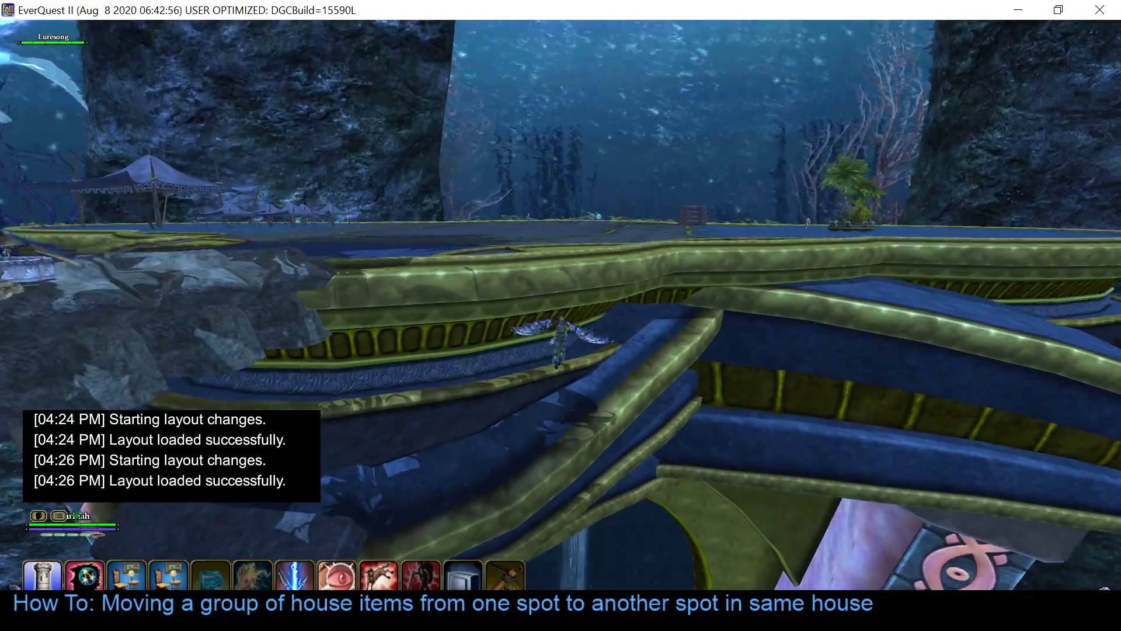
{"action": "key", "text": "w"}
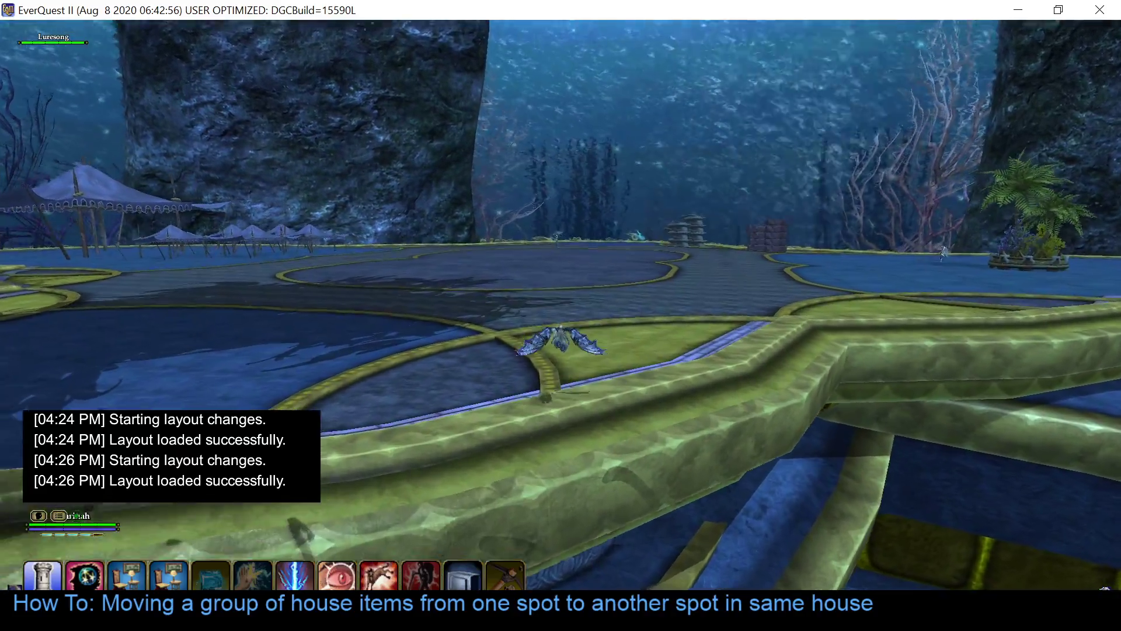
{"action": "key", "text": "a"}
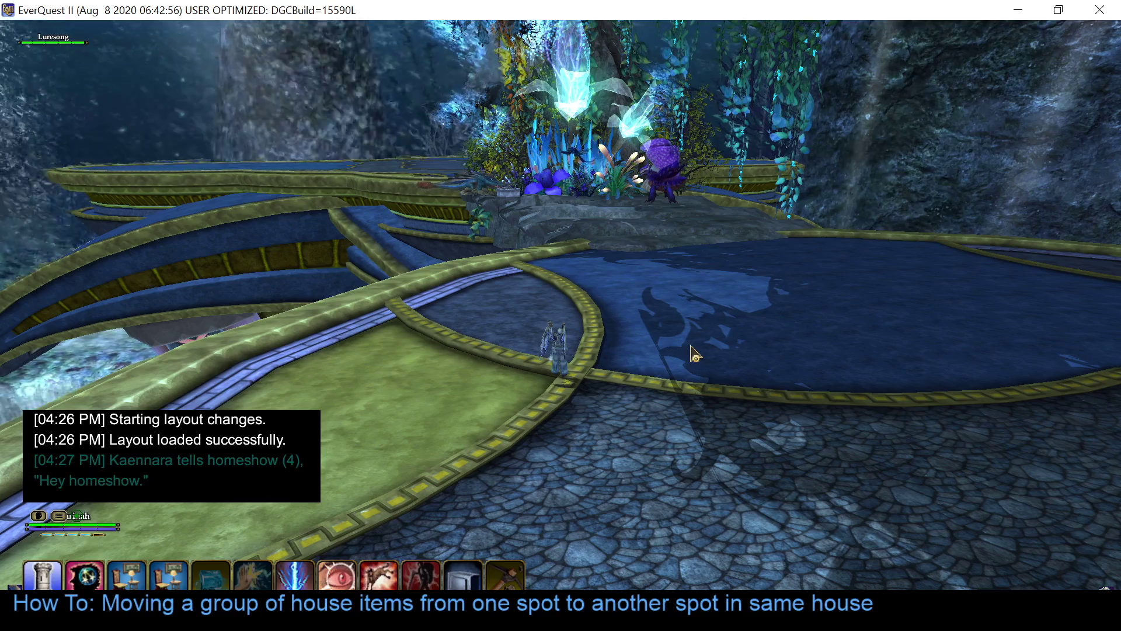
{"action": "left_click_drag", "start_coordinate": [673, 292], "coordinate": [964, 292]}
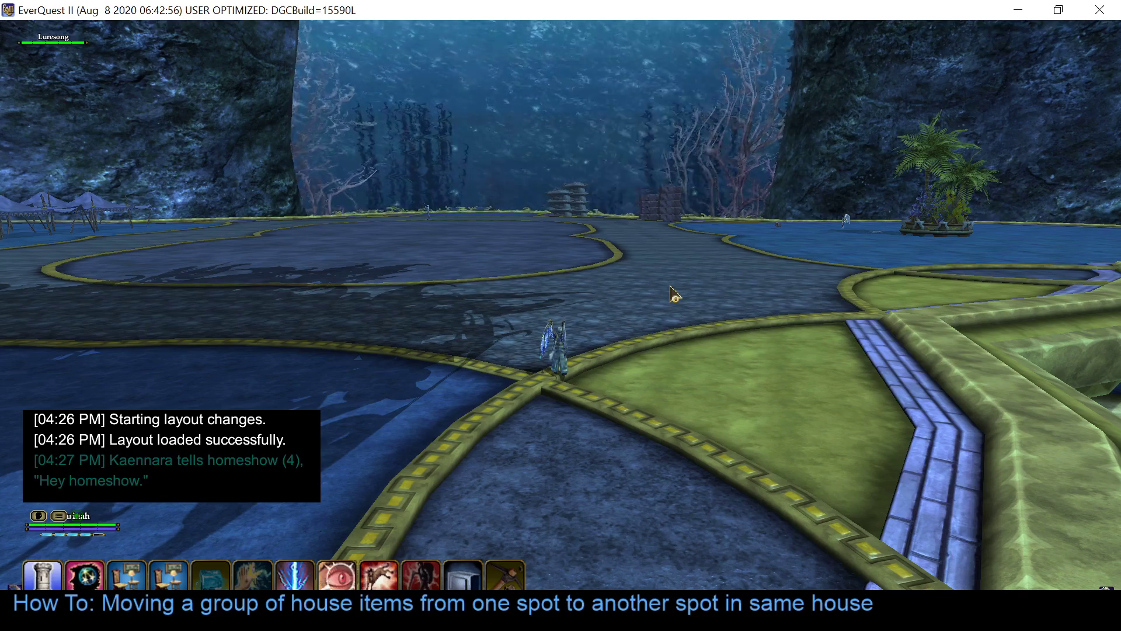
{"action": "mouse_move", "coordinate": [678, 313]}
{"action": "left_mouse_down"}
{"action": "mouse_move", "coordinate": [444, 313]}
{"action": "mouse_move", "coordinate": [678, 313]}
{"action": "left_mouse_up"}
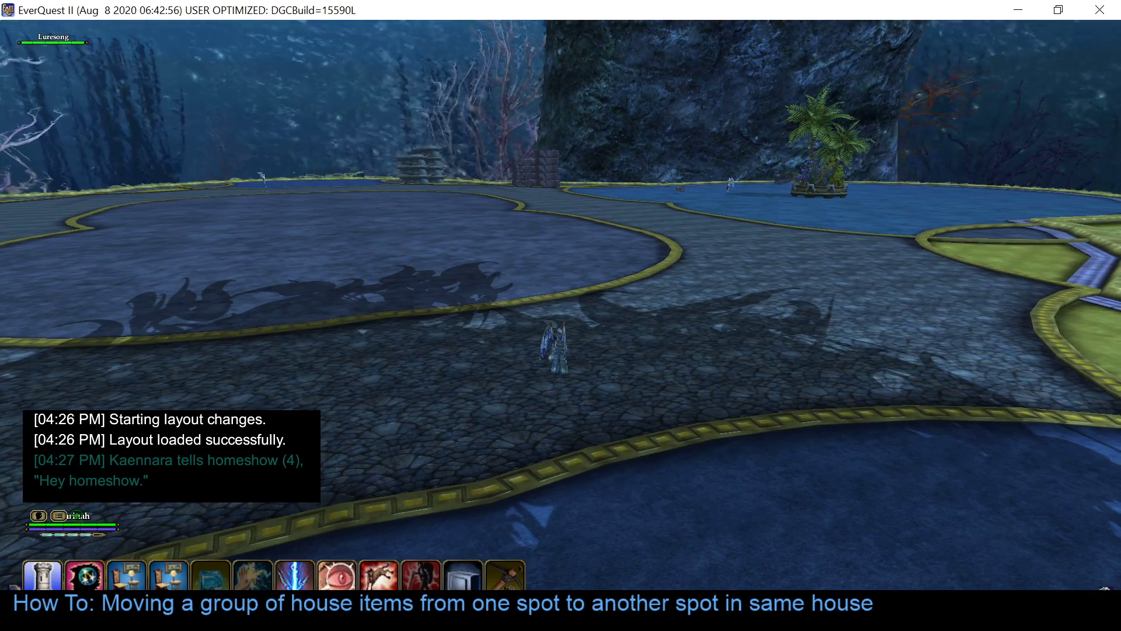